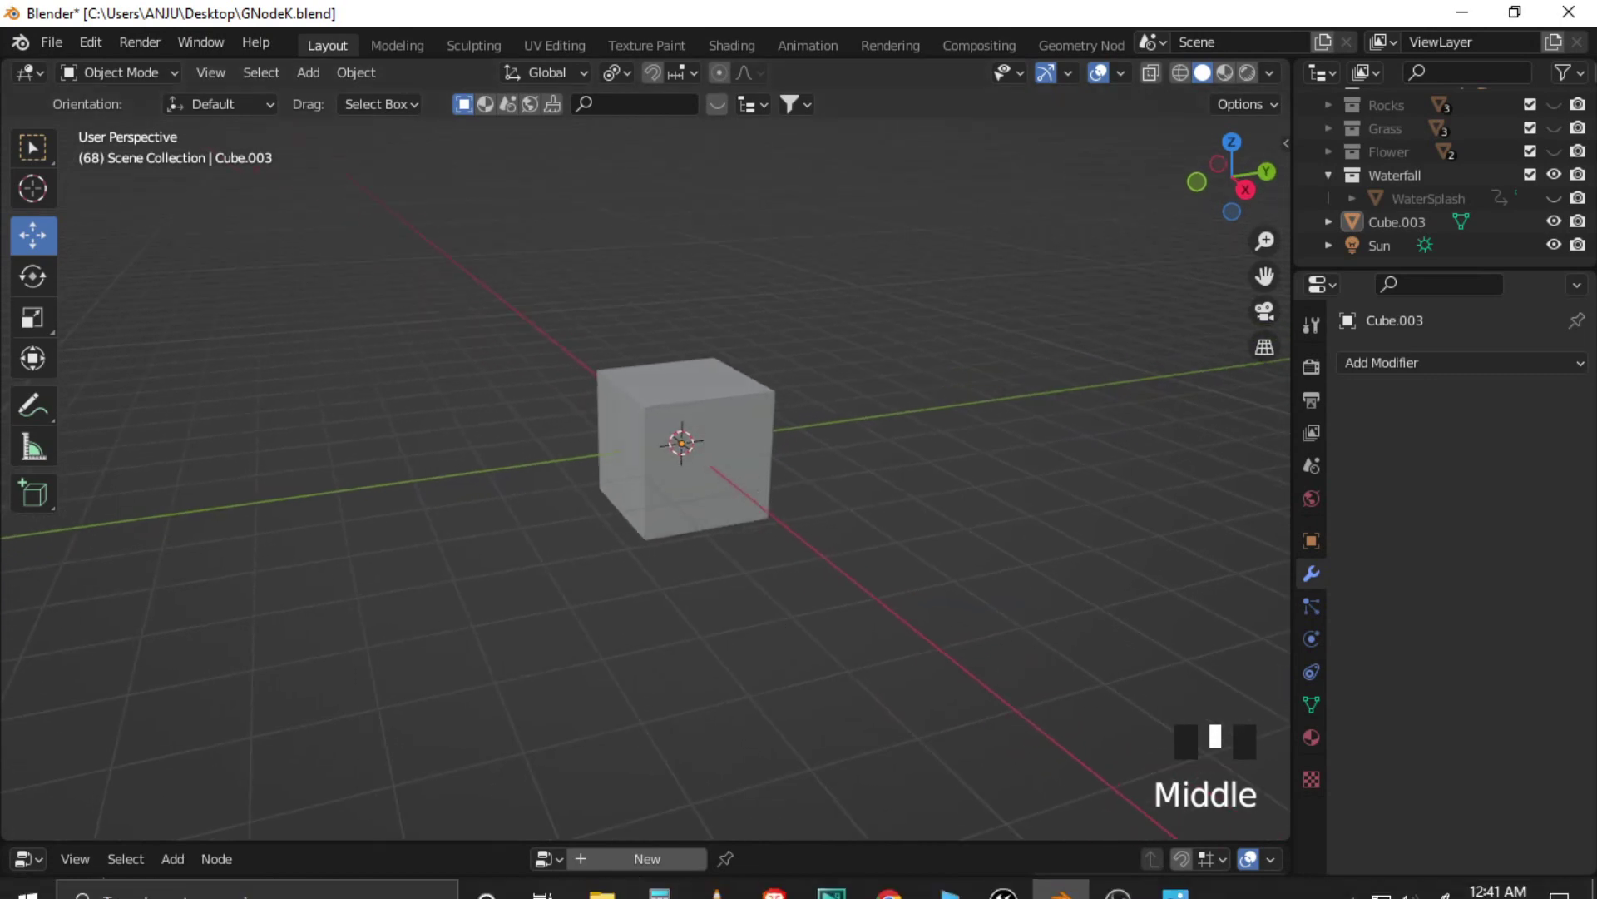
# Examine the Splash_0.png image in Photos and the looping Waterfall model page on Sketchfab in the browser, then return to Blender.
pyautogui.click(1175, 873)
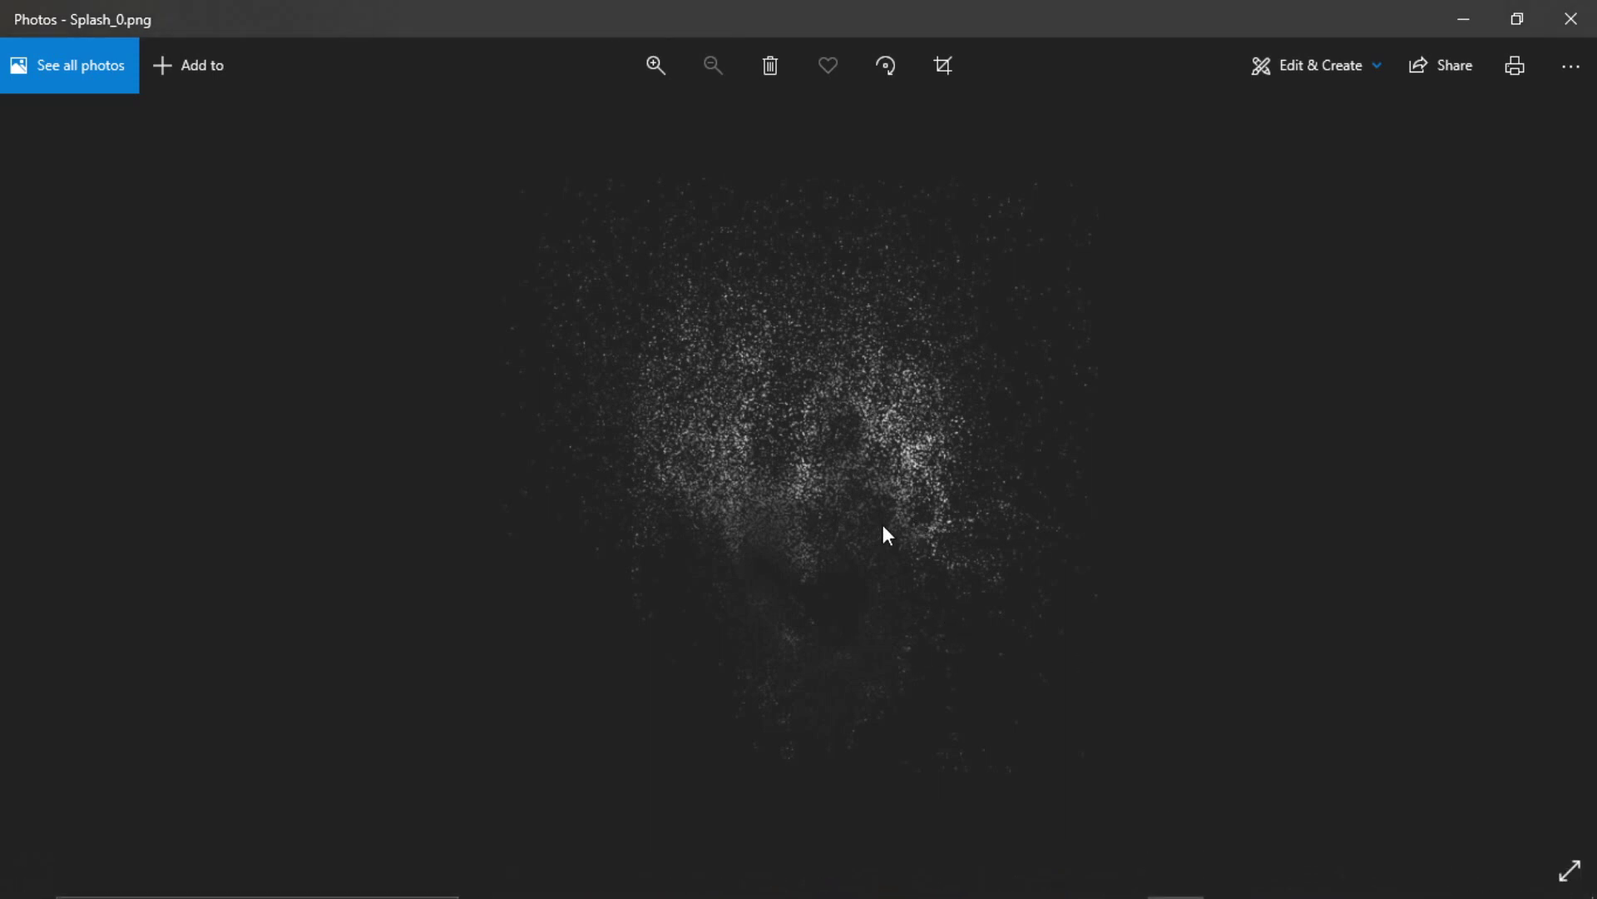
pyautogui.click(776, 873)
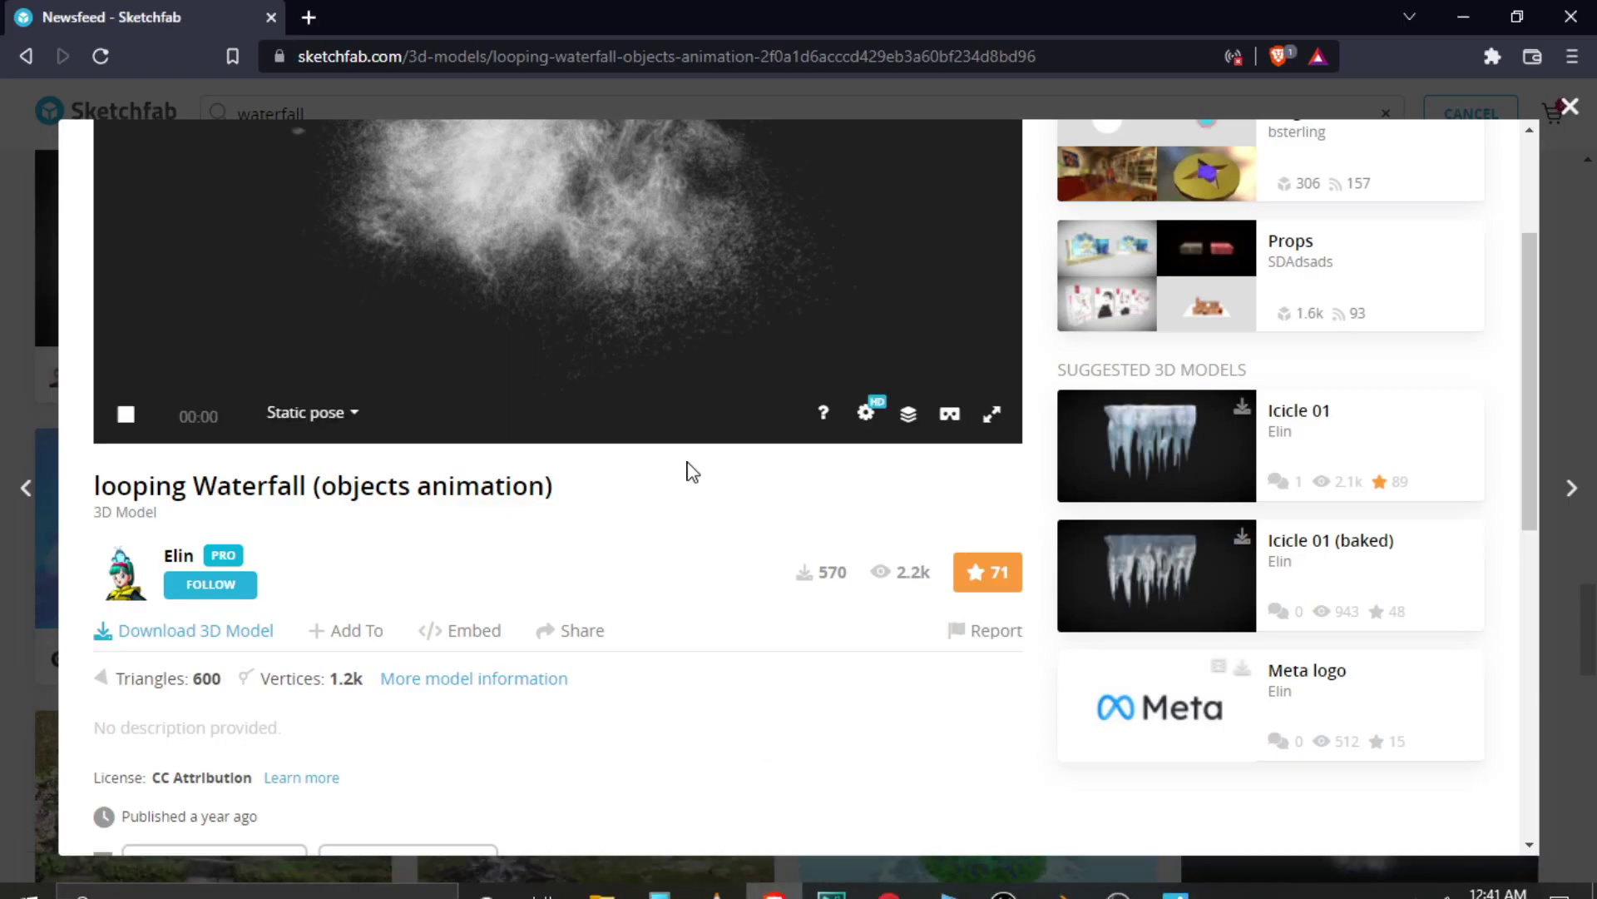
pyautogui.scroll(1, 832, 566)
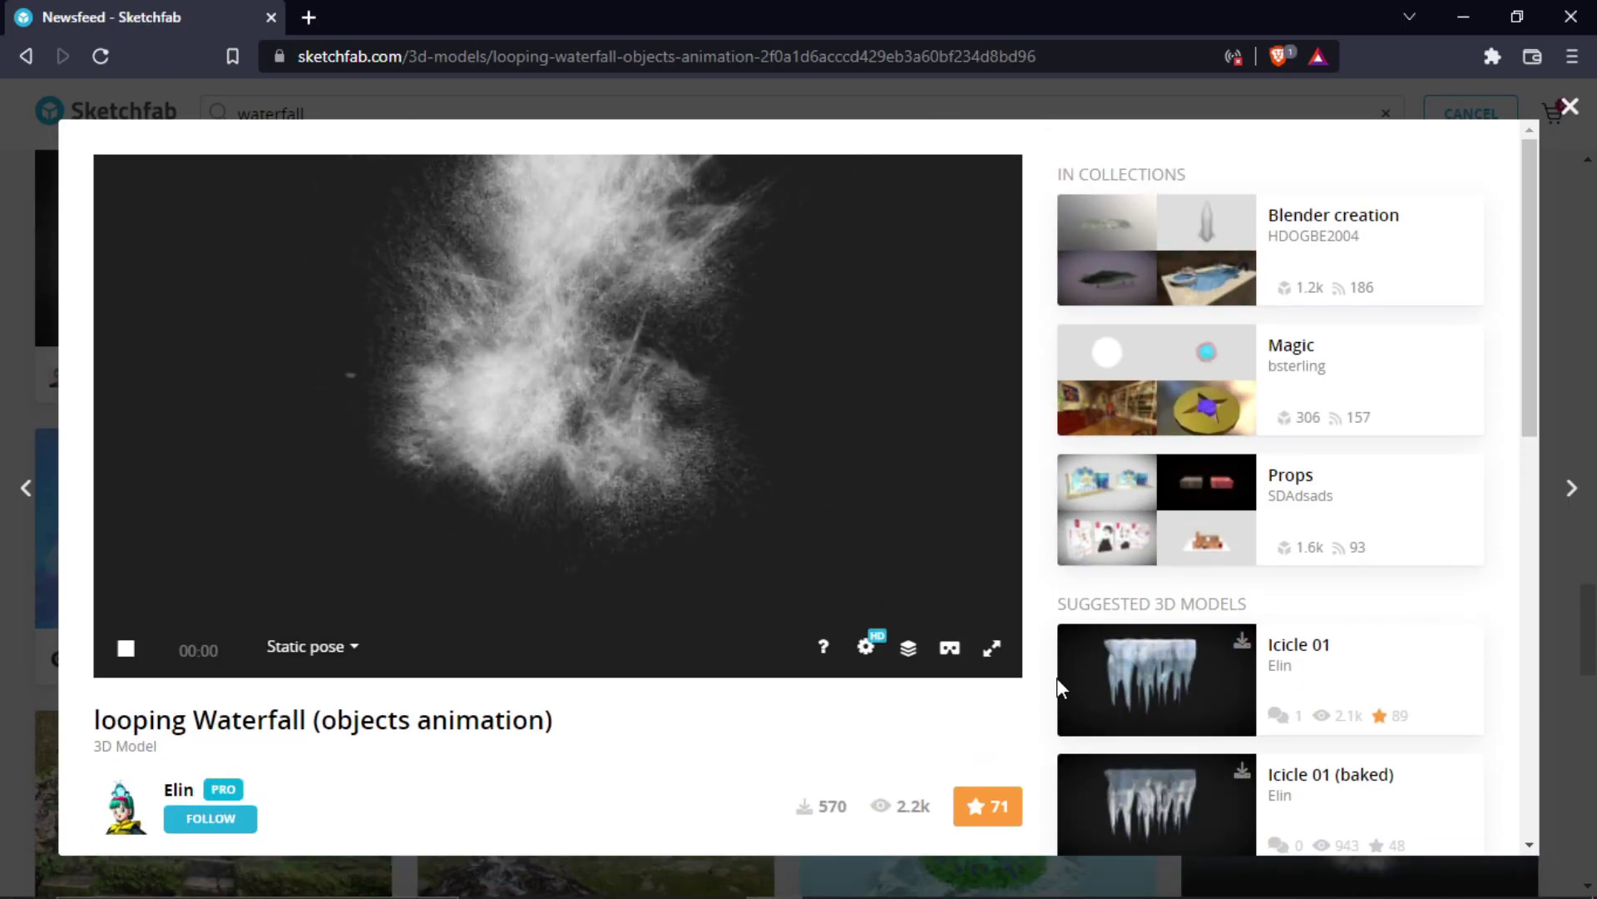
pyautogui.scroll(-3, 432, 636)
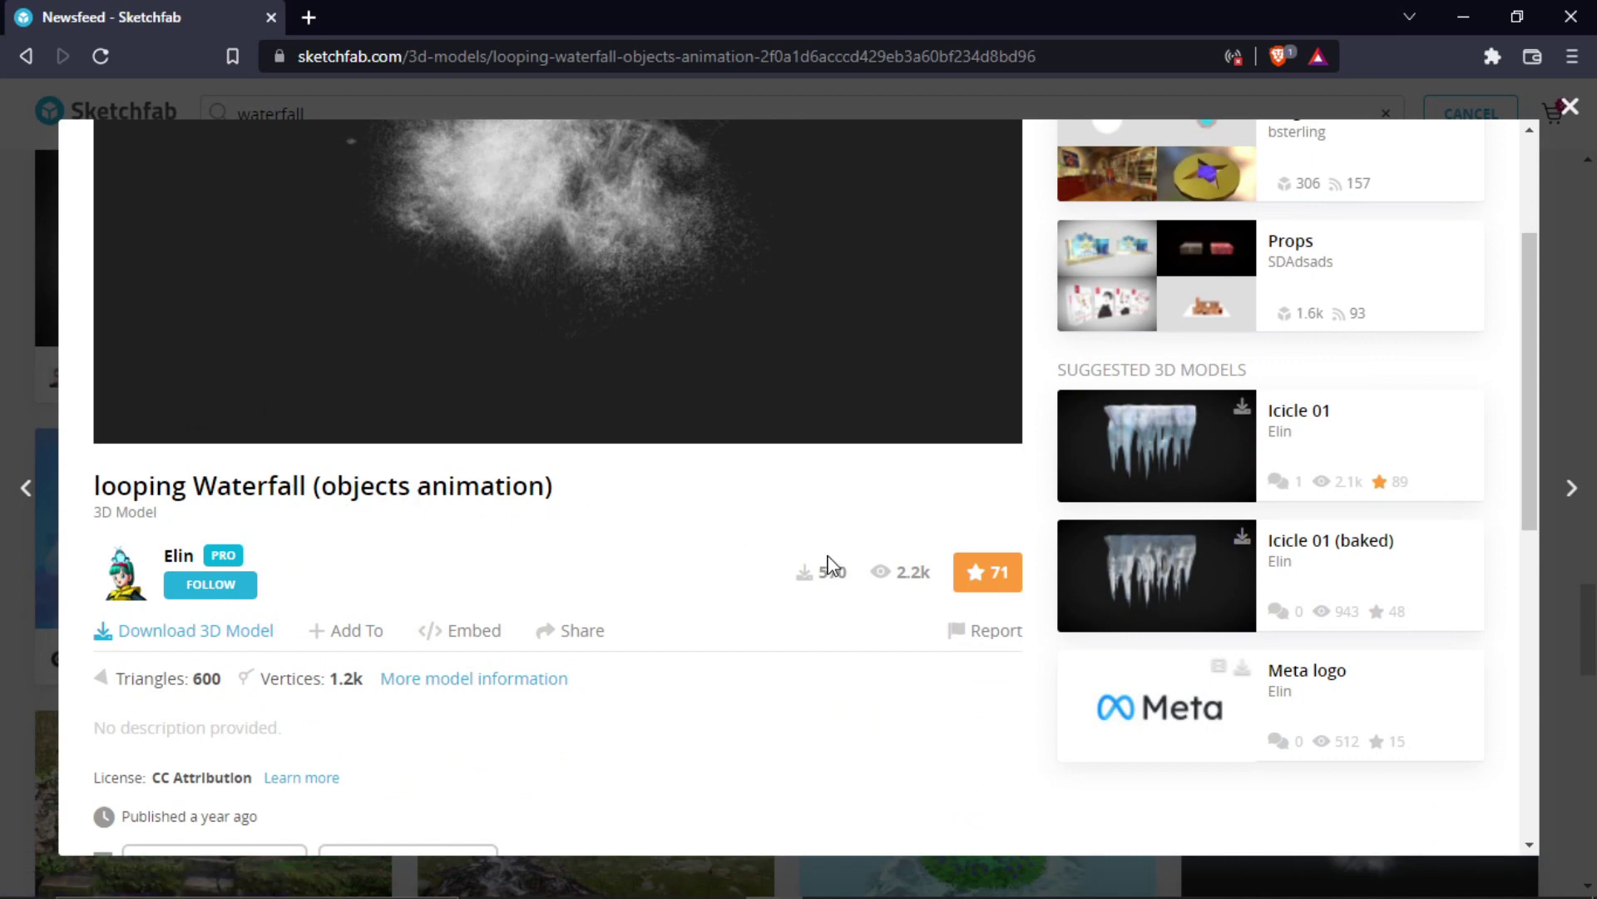
pyautogui.scroll(-1, 740, 593)
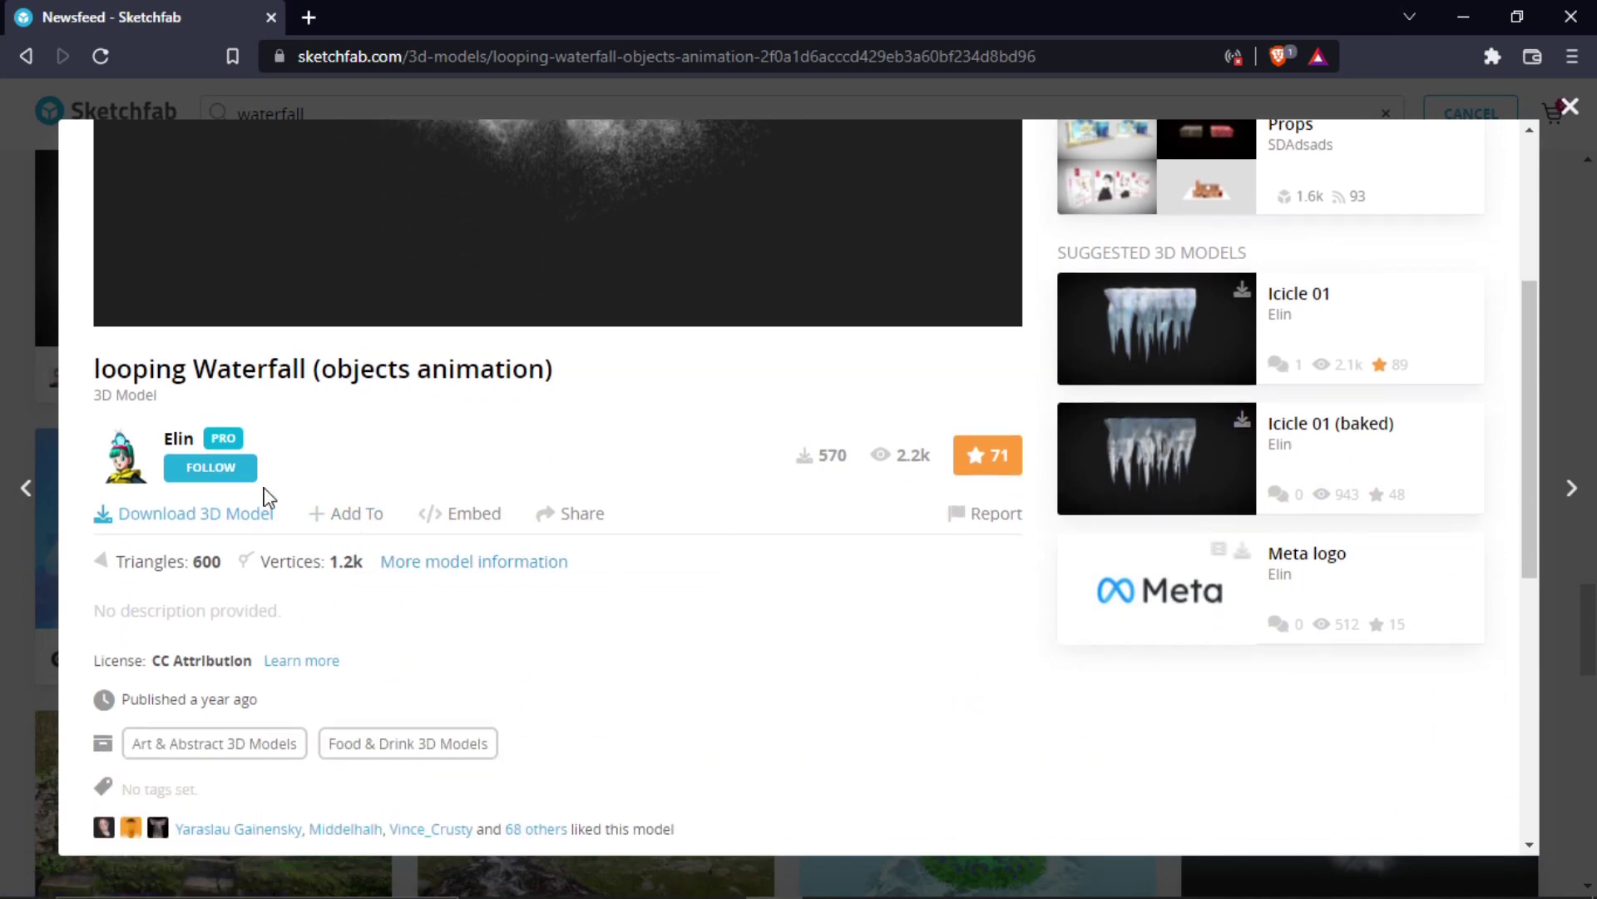
pyautogui.scroll(2, 664, 563)
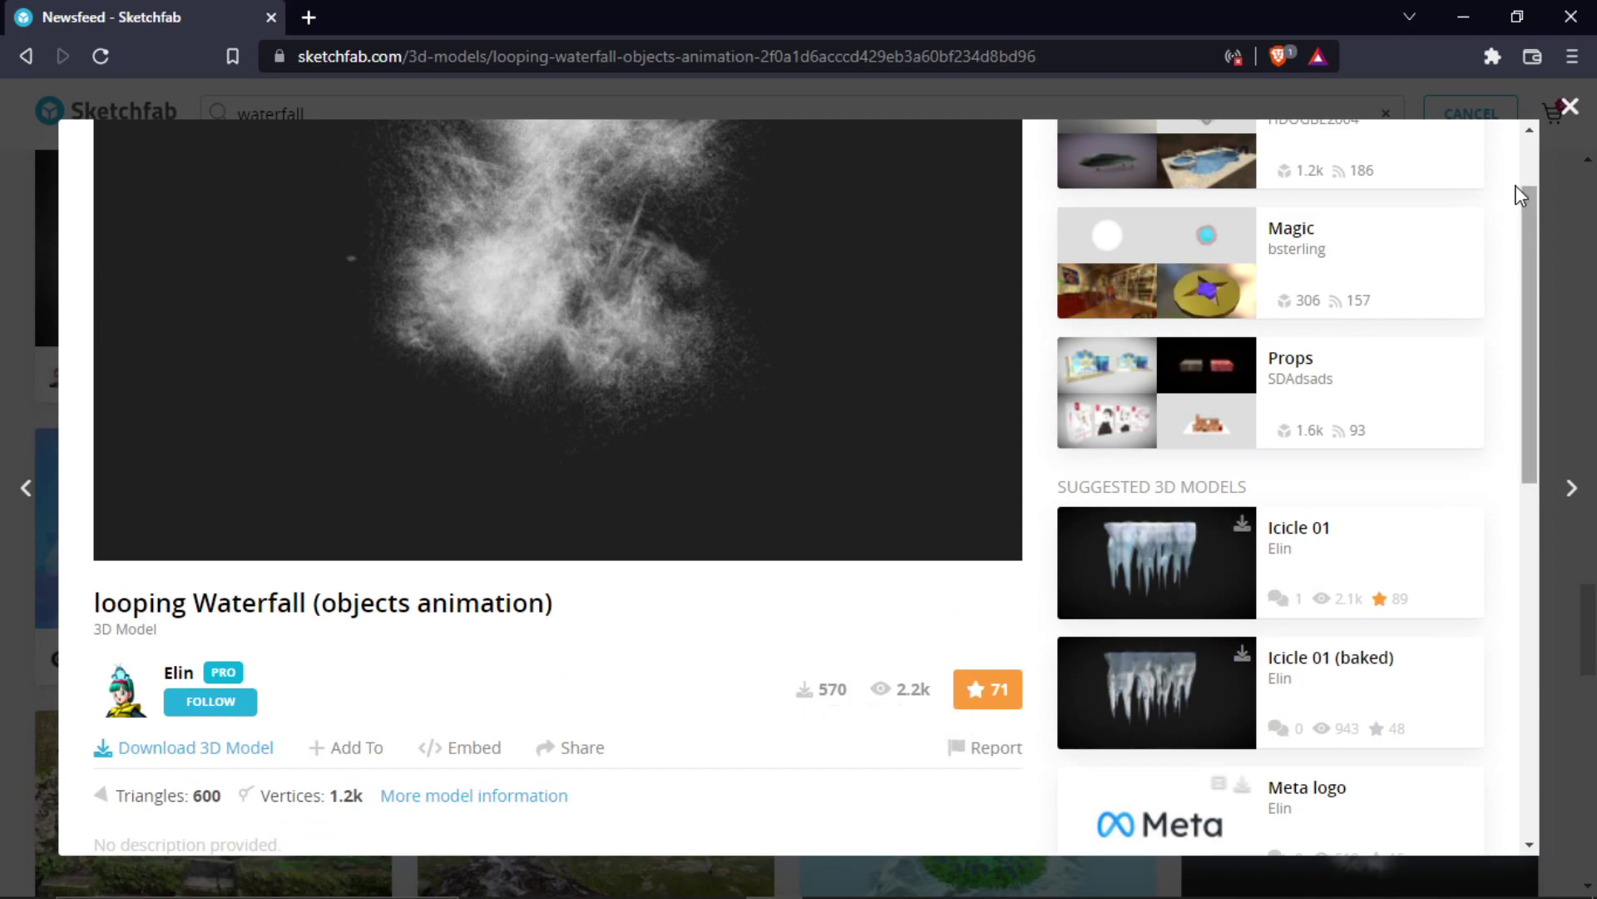
pyautogui.click(1466, 18)
# Examine the WaterSplash plane and its Splash material, including the base color image, alpha link, emission inputs, blend mode and shadow mode.
pyautogui.moveTo(801, 345)
pyautogui.mouseDown(button='middle')
pyautogui.moveTo(871, 345)
pyautogui.moveTo(816, 359)
pyautogui.mouseUp(button='middle')
pyautogui.click(831, 378)
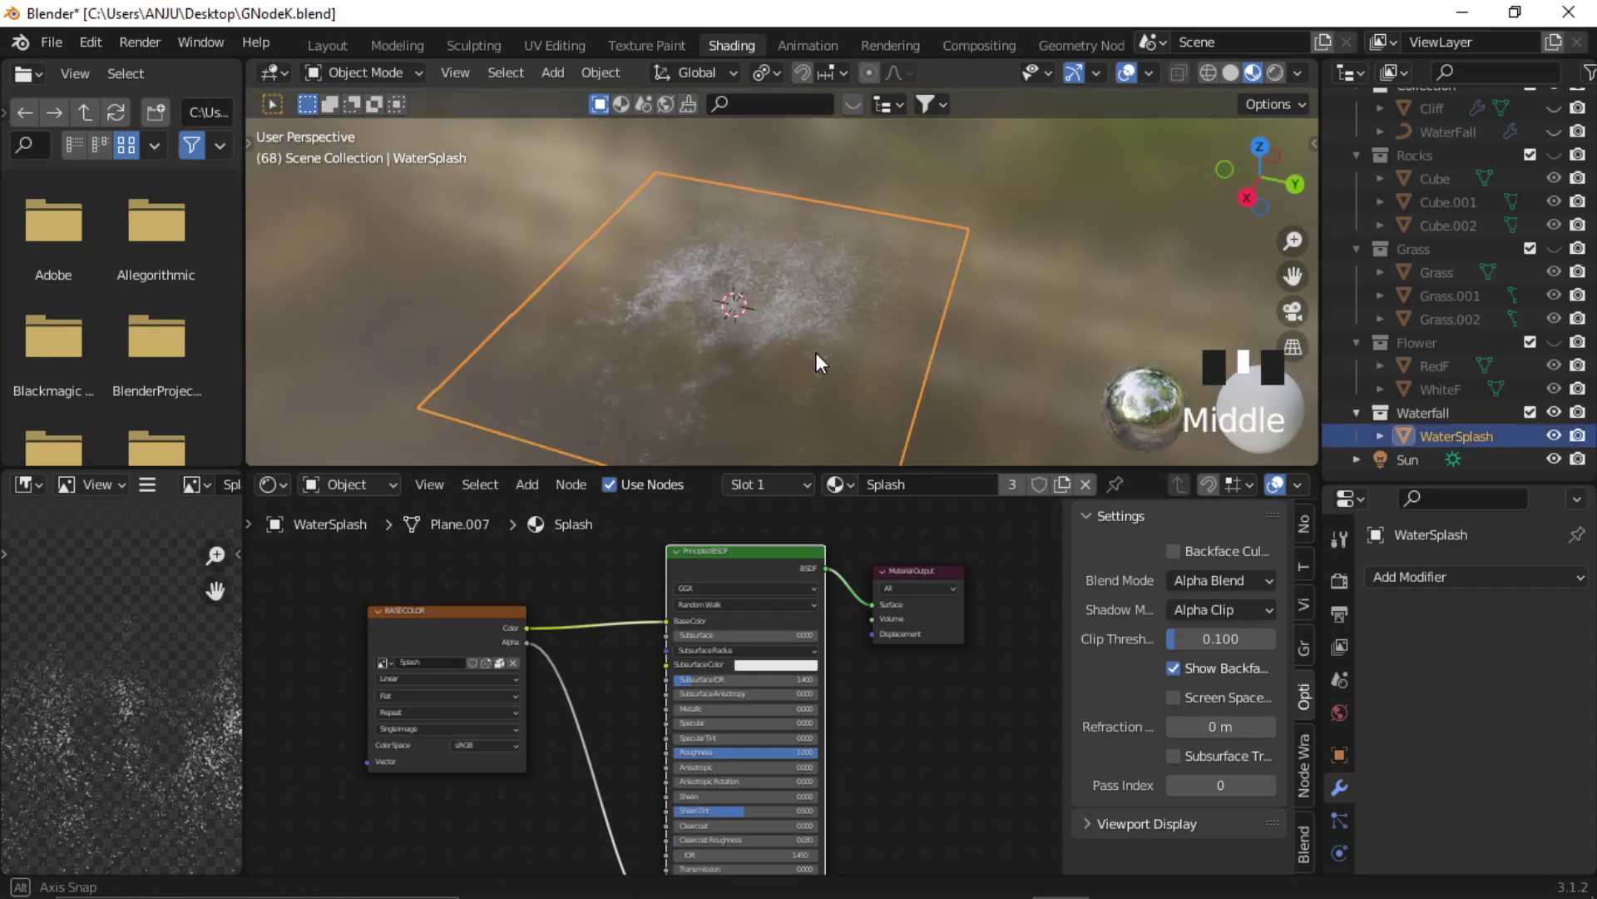
pyautogui.scroll(1, 511, 647)
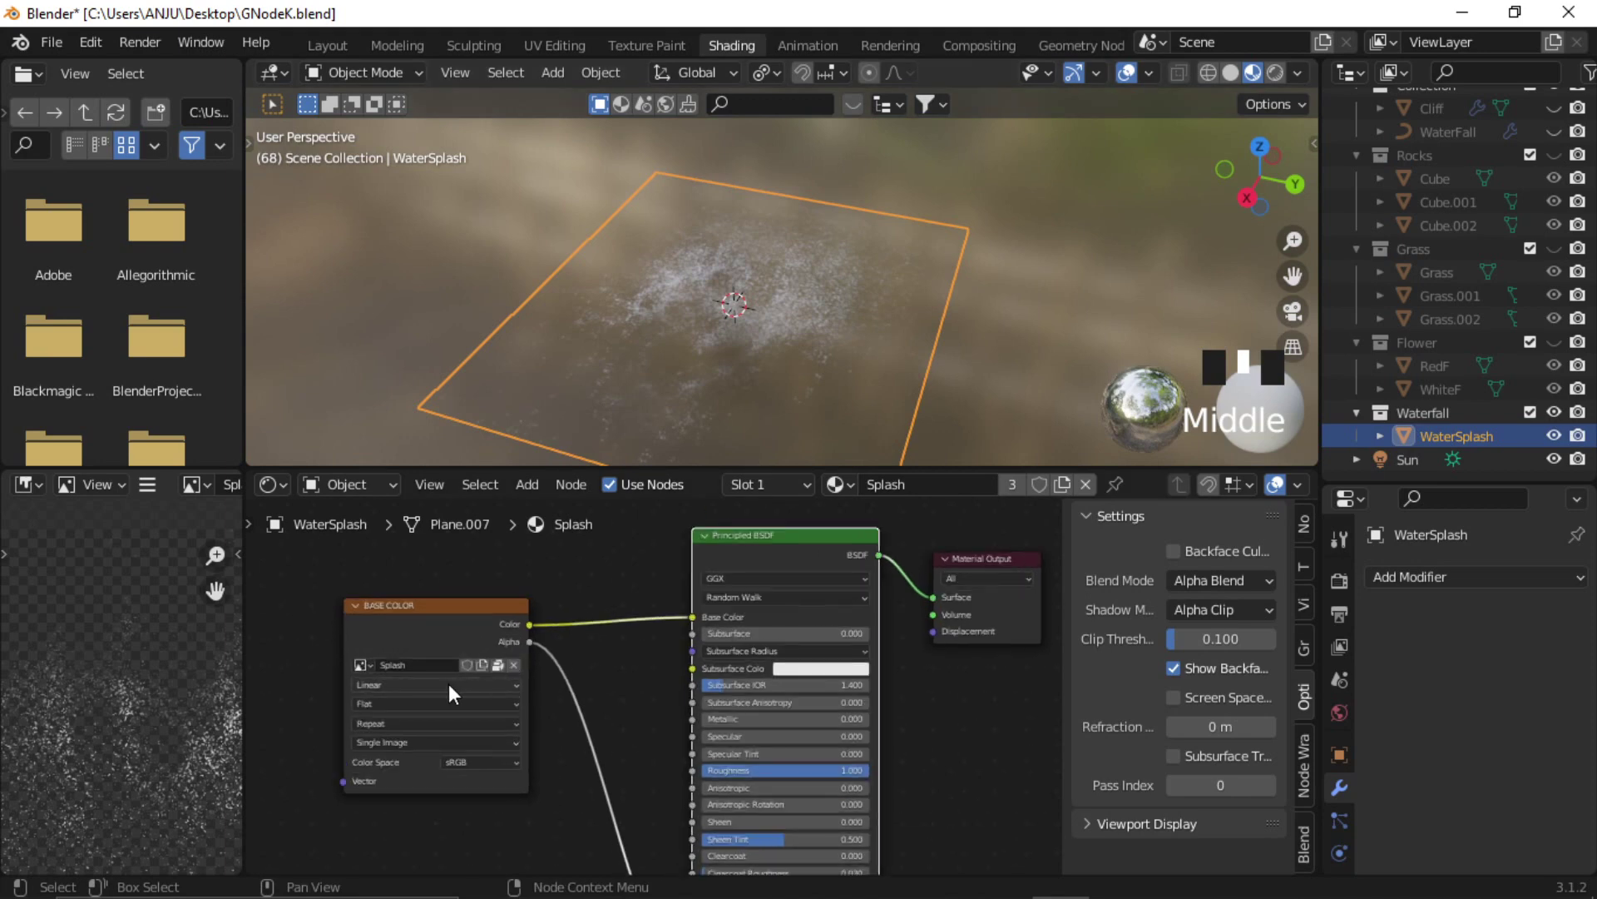
pyautogui.moveTo(614, 677); pyautogui.dragTo(607, 602, button='middle')
pyautogui.moveTo(616, 669); pyautogui.dragTo(597, 595, button='middle')
pyautogui.scroll(3, 788, 810)
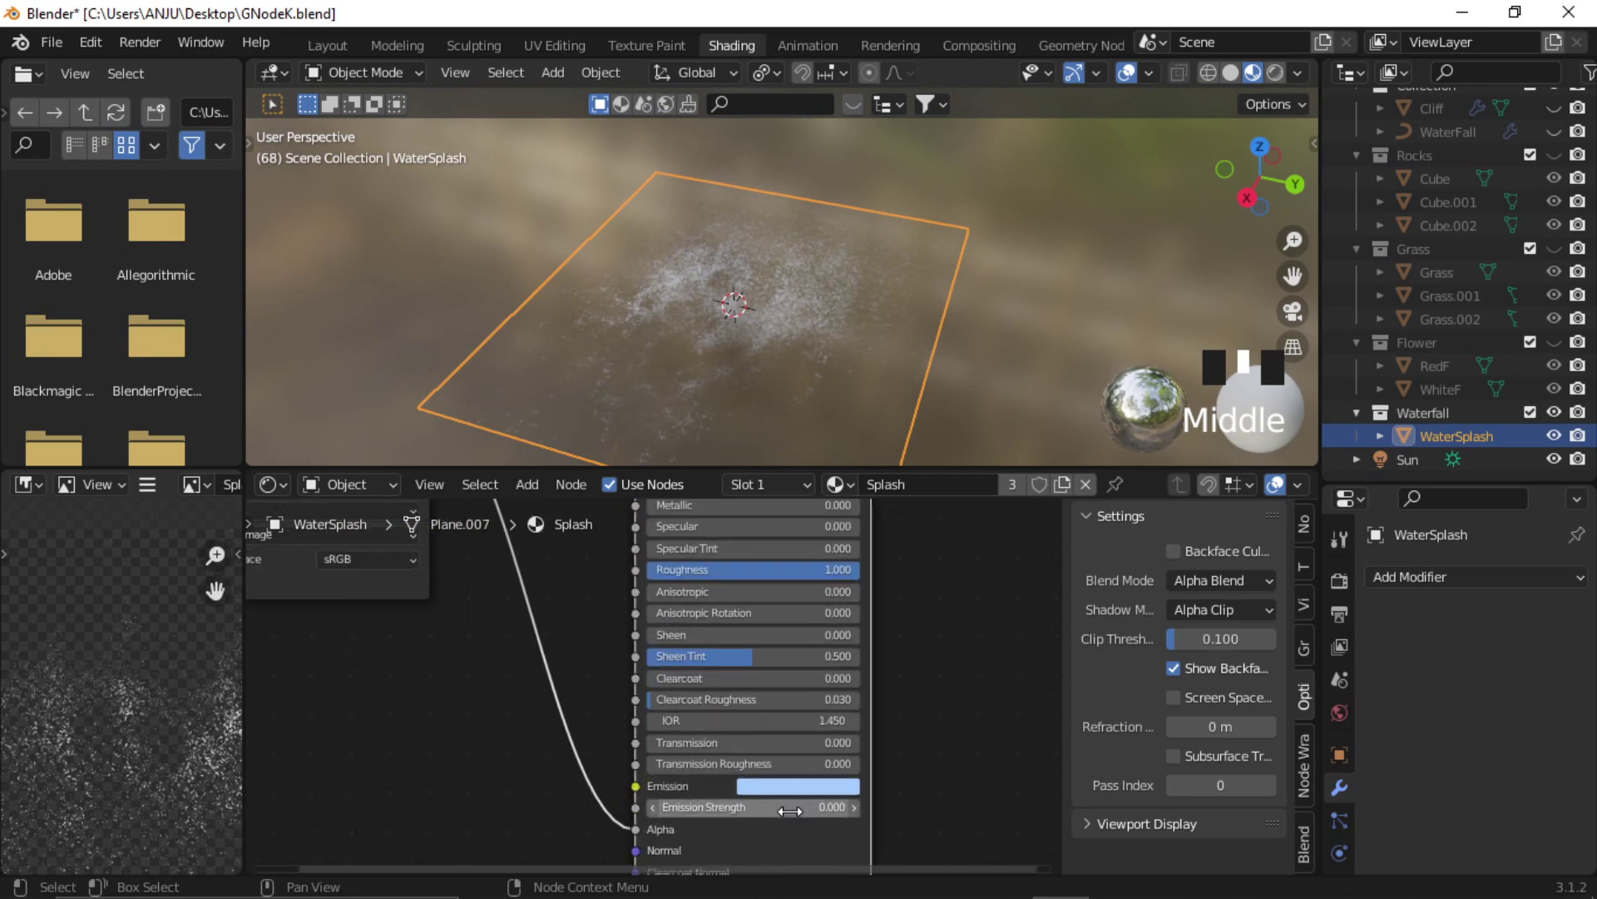
pyautogui.moveTo(790, 811); pyautogui.dragTo(759, 786, button='middle')
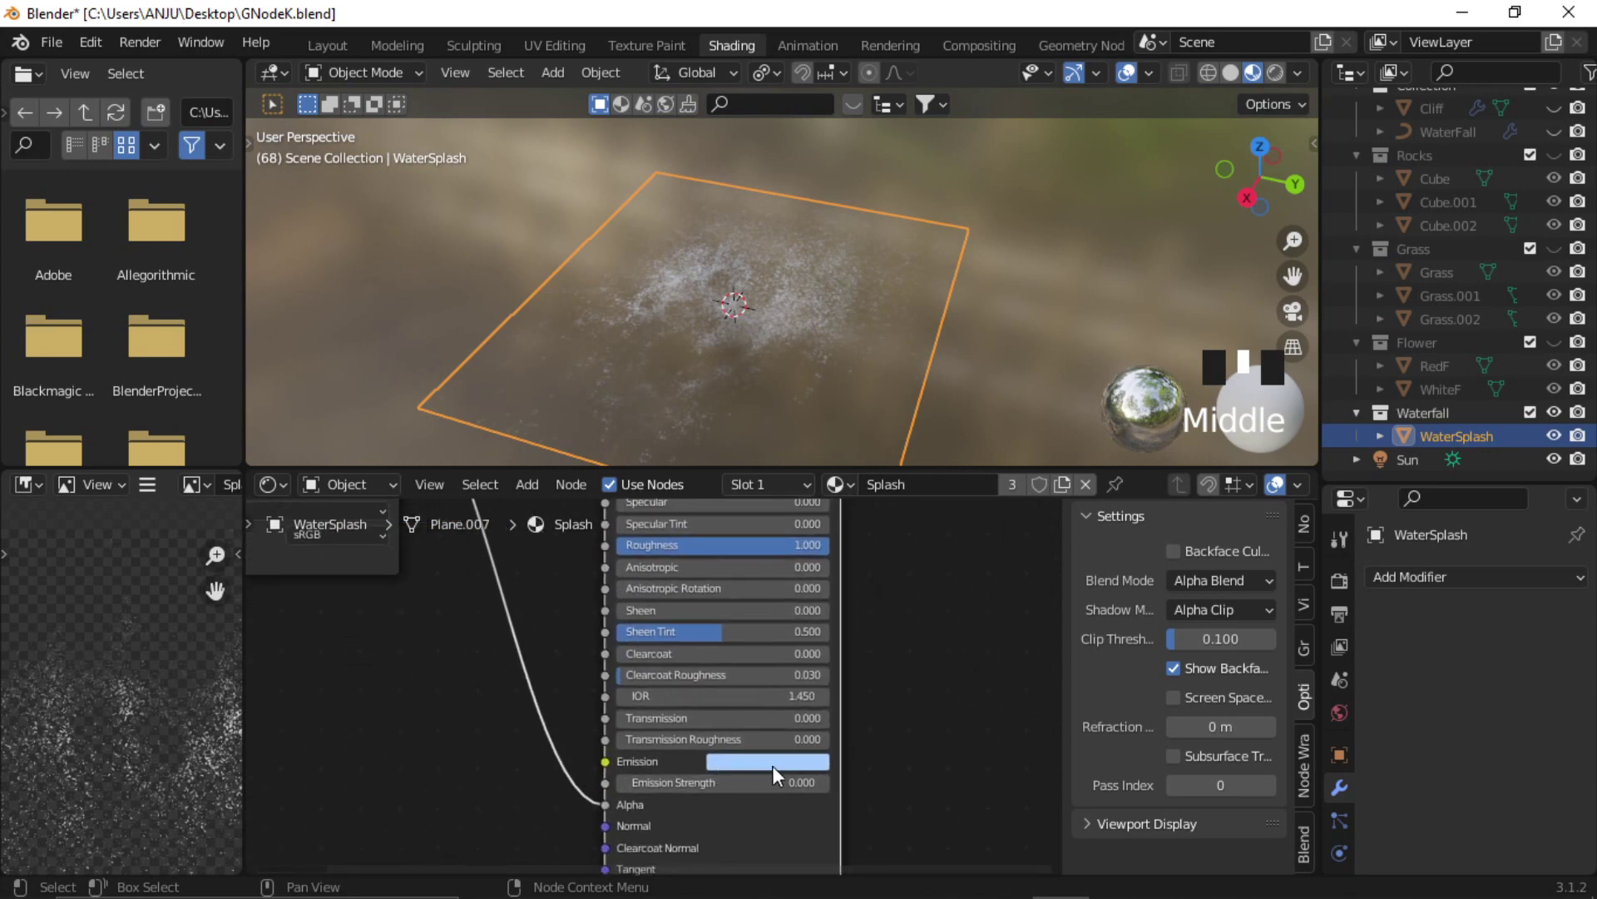
pyautogui.moveTo(892, 654); pyautogui.dragTo(884, 829, button='middle')
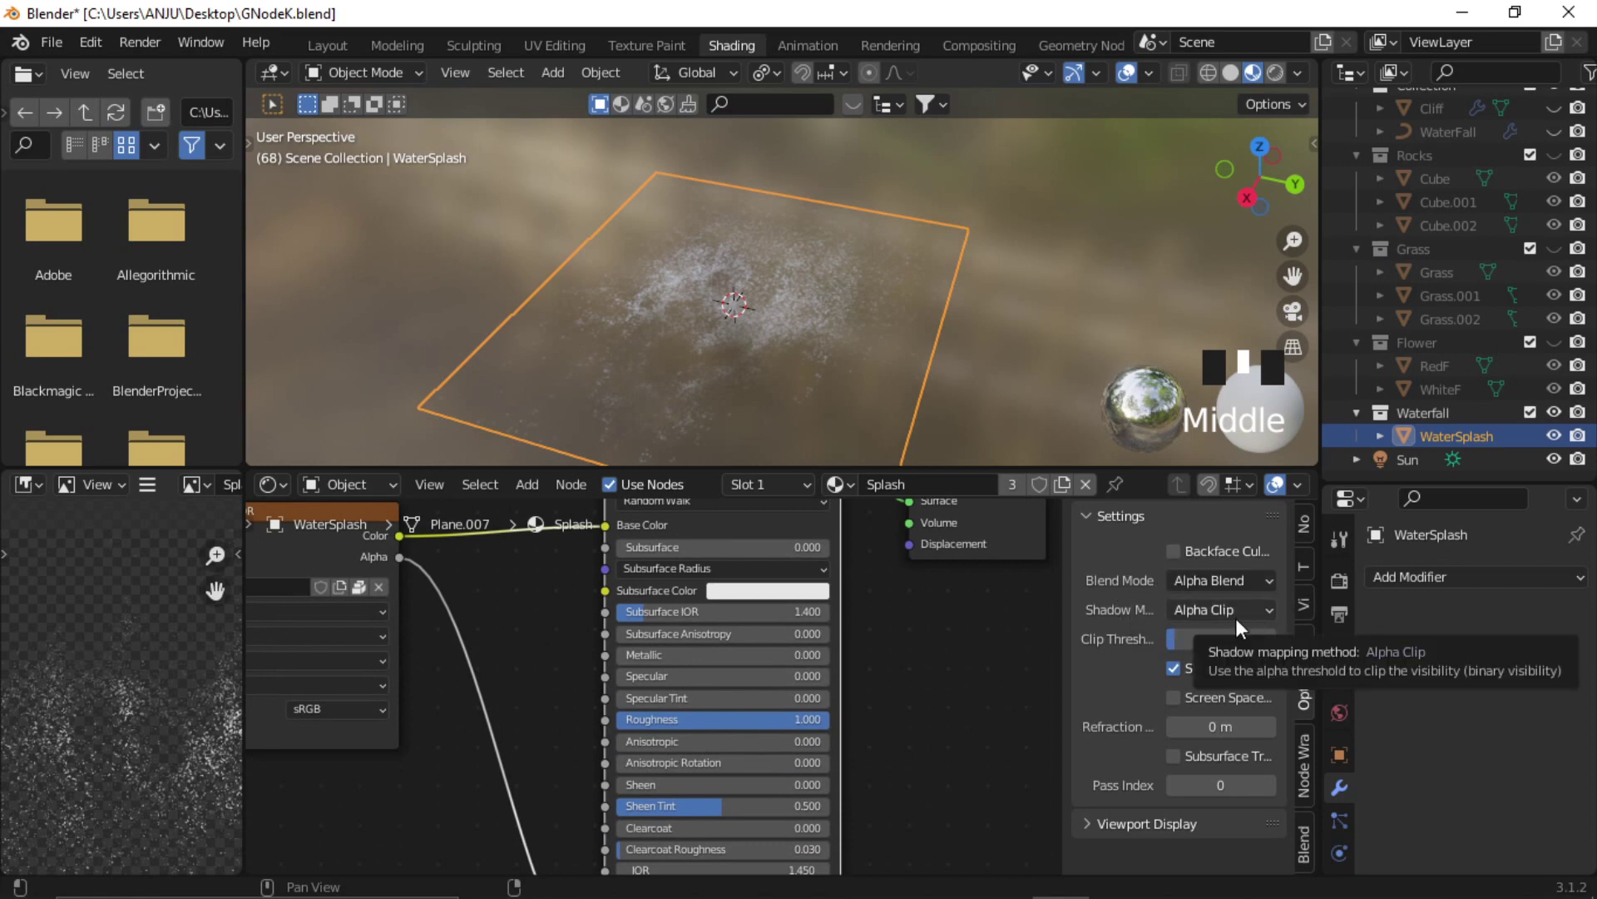
pyautogui.scroll(-2, 895, 366)
pyautogui.moveTo(895, 366); pyautogui.dragTo(852, 353, button='middle')
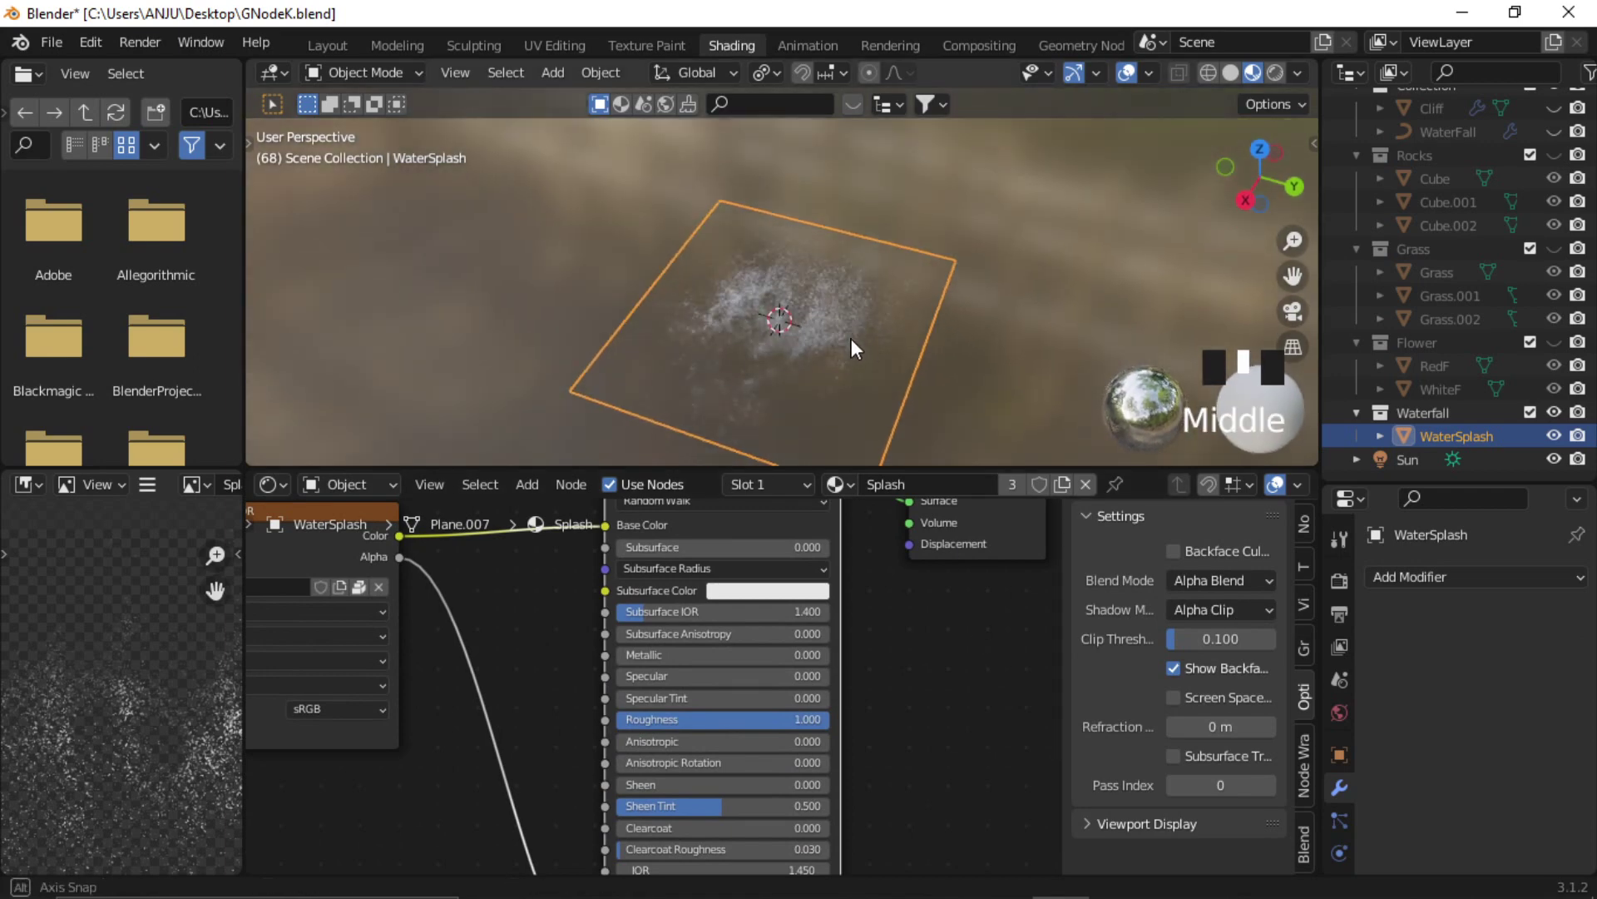
# Switch to the Layout workspace and add a Bezier curve at the world origin.
pyautogui.click(327, 45)
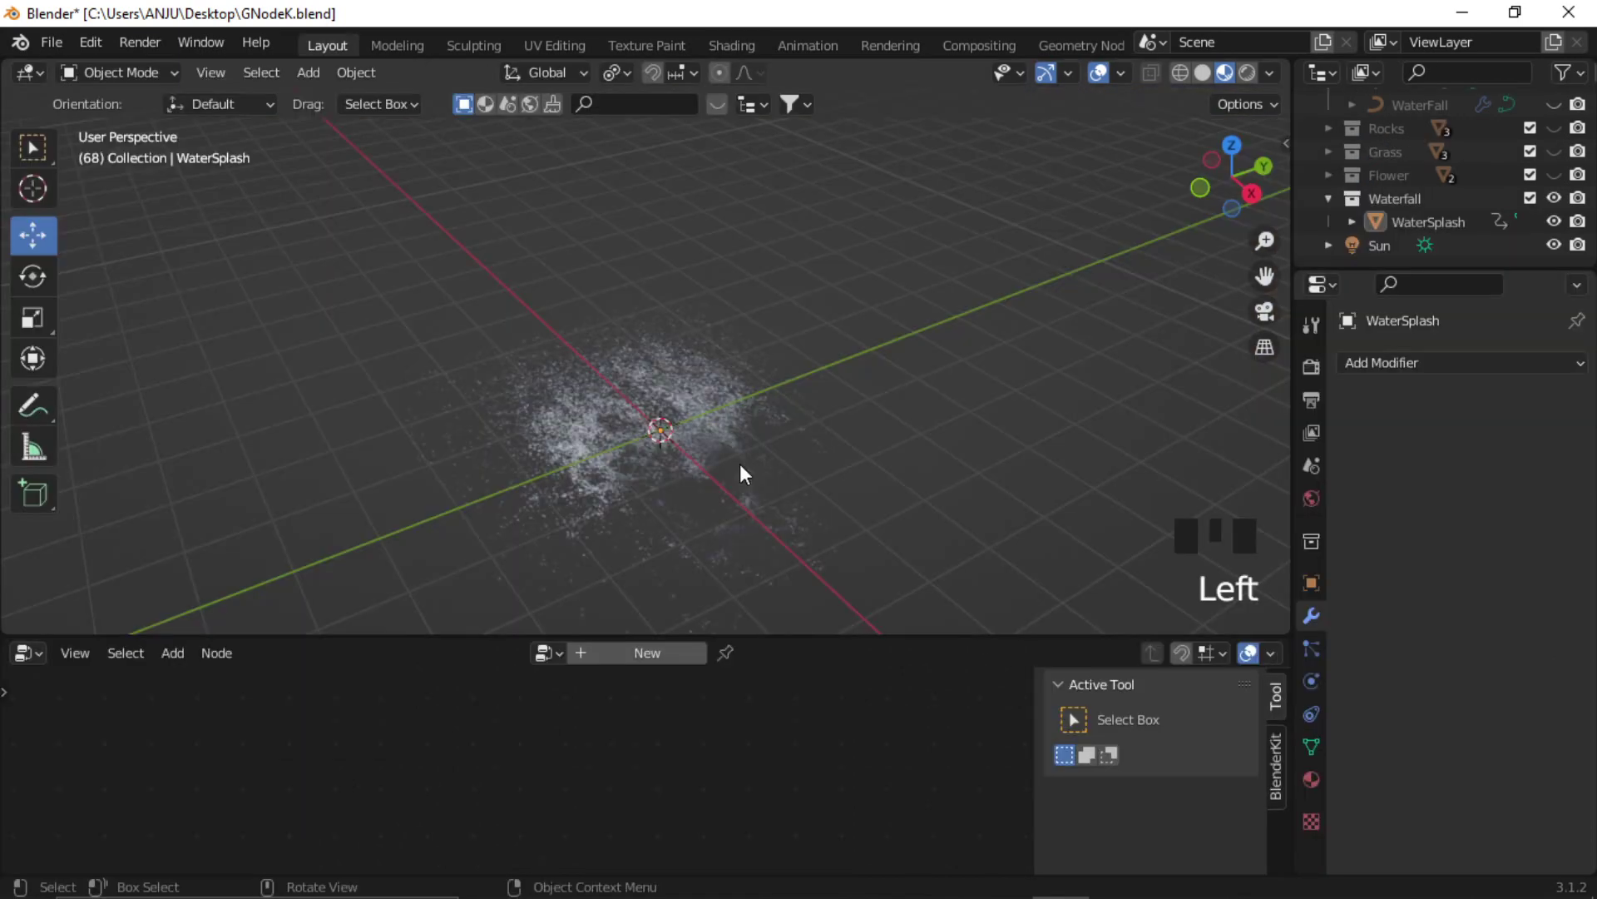
pyautogui.keyDown('shift'); pyautogui.moveTo(696, 474); pyautogui.dragTo(721, 449, button='middle'); pyautogui.keyUp('shift')
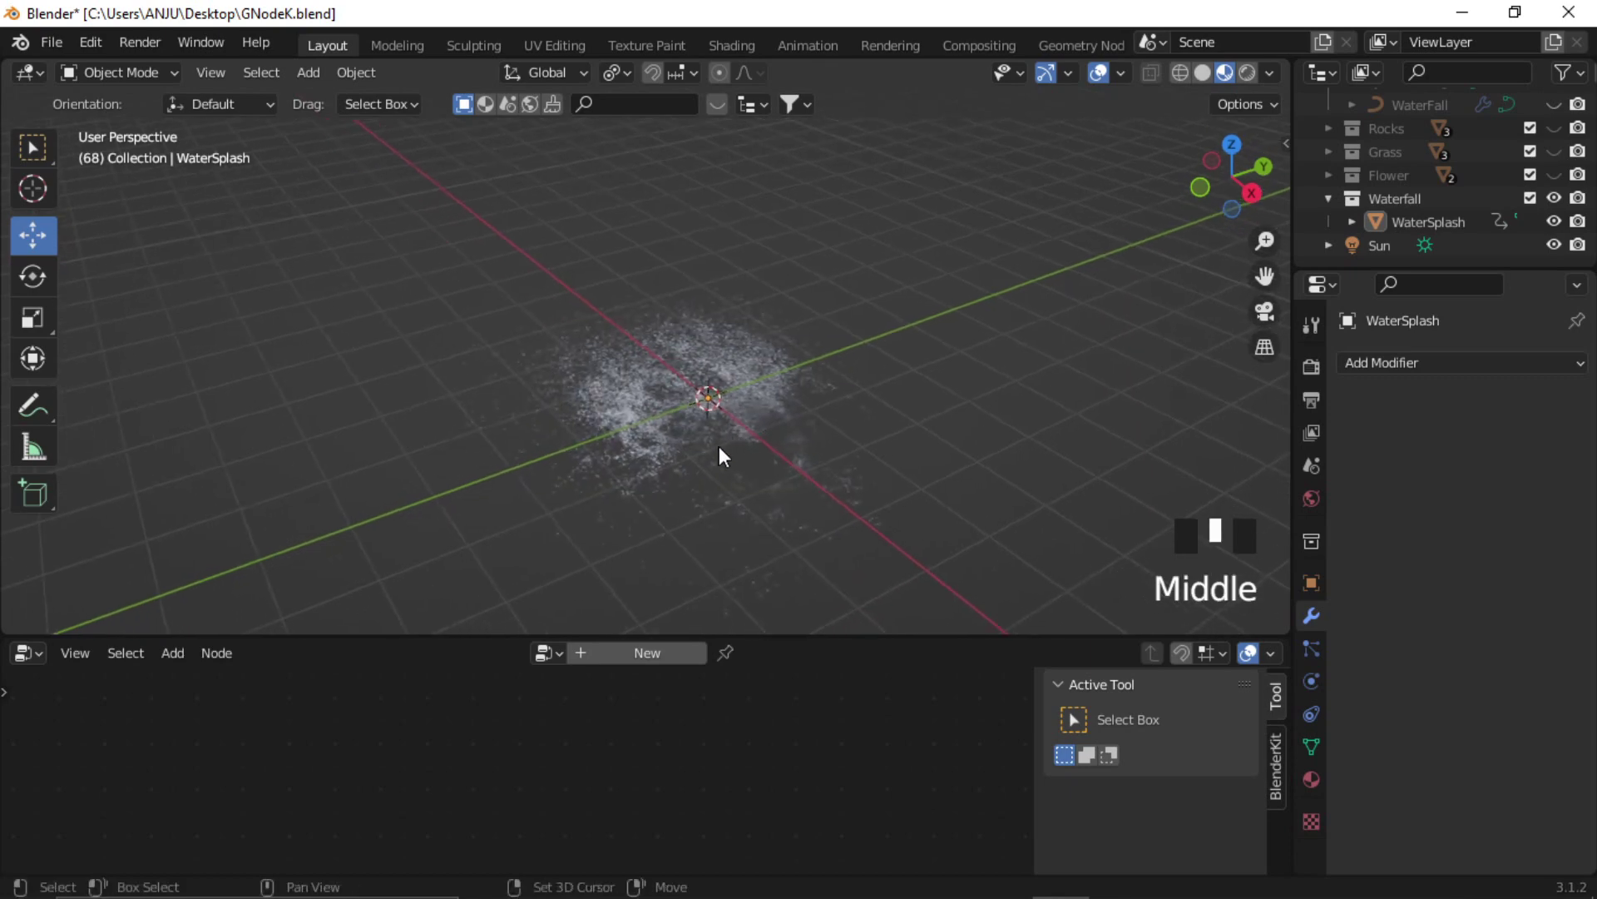
pyautogui.hotkey('shift', 'a')
pyautogui.moveTo(701, 441)
pyautogui.click(858, 441)
pyautogui.scroll(-4, 744, 426)
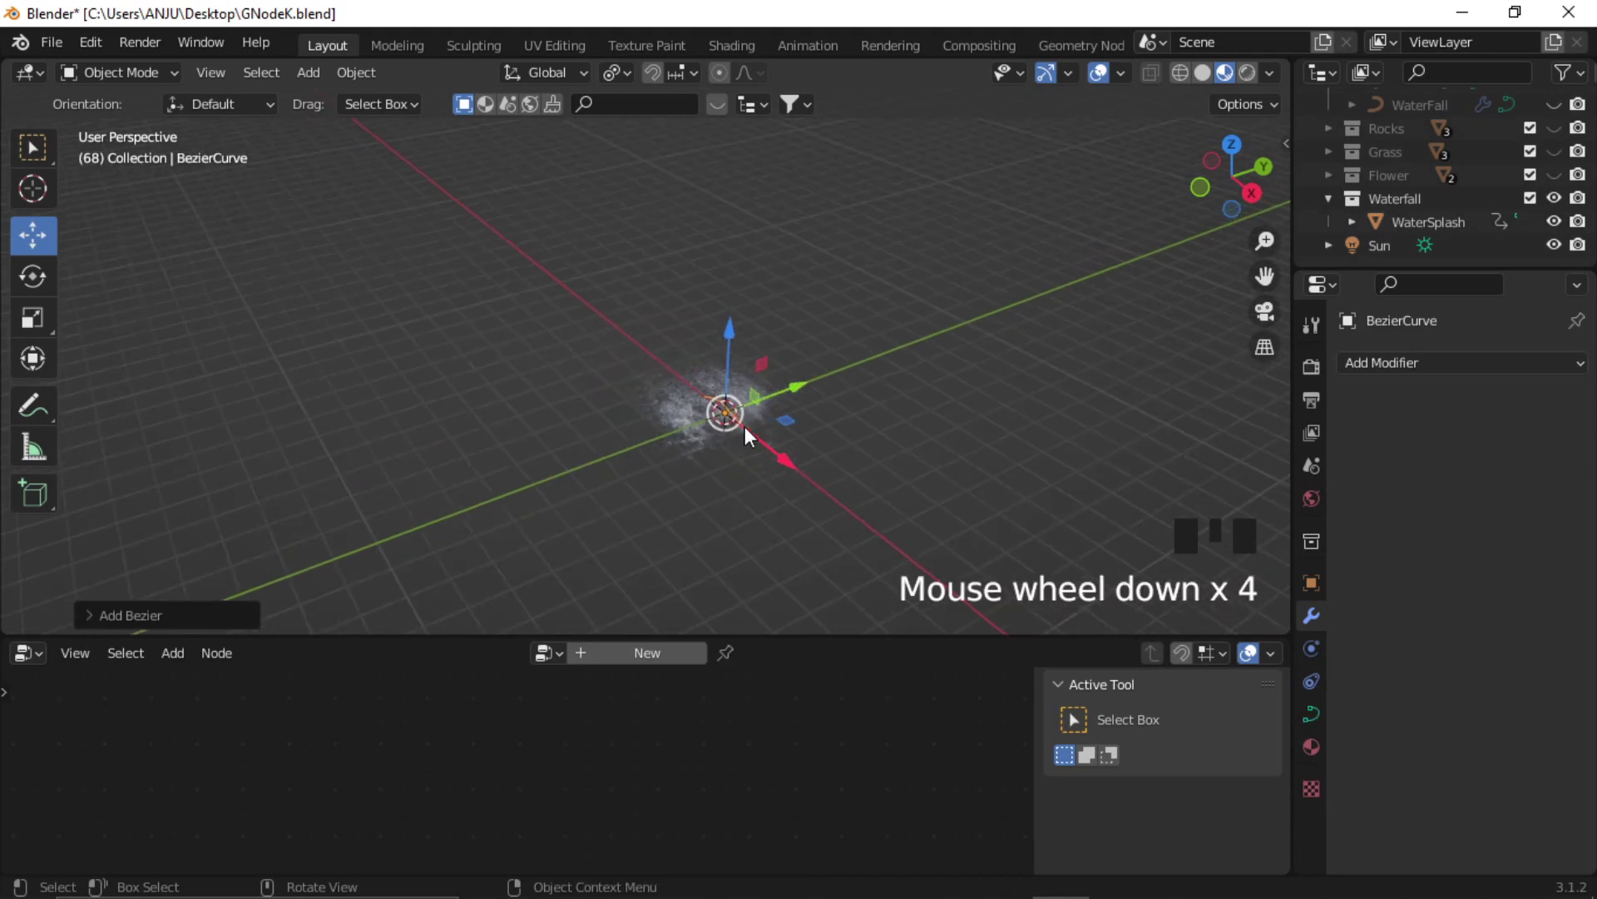
# Scale the Bezier curve up to several times its size and apply its object transform.
pyautogui.keyDown('shift'); pyautogui.moveTo(745, 426); pyautogui.dragTo(691, 462, button='middle'); pyautogui.keyUp('shift')
pyautogui.press('s')
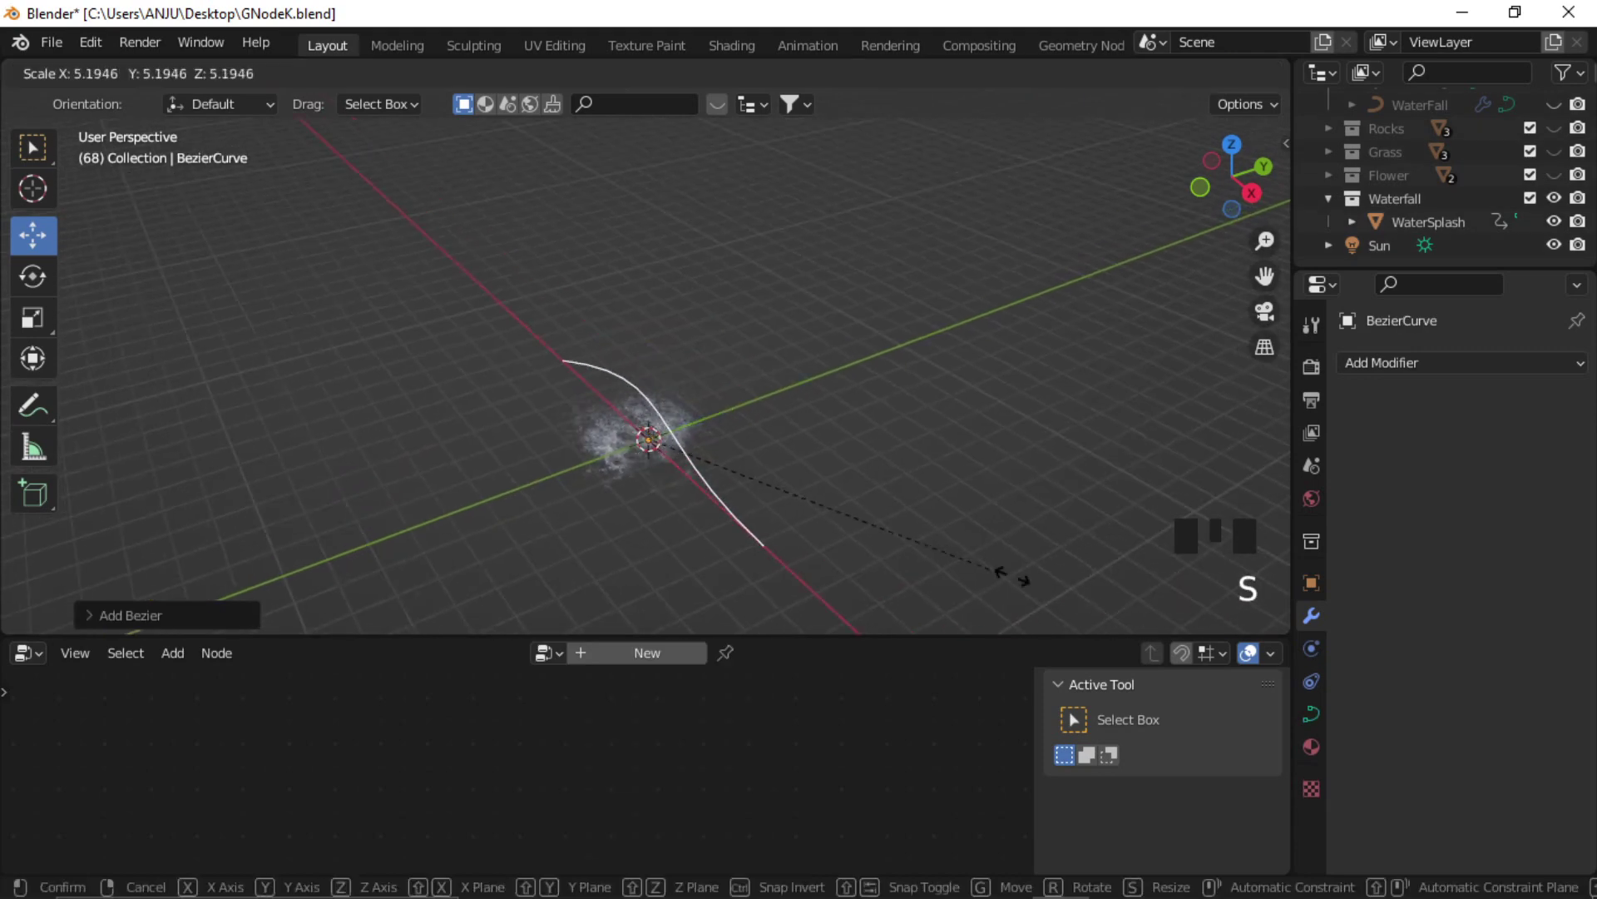
pyautogui.click(643, 330)
pyautogui.hotkey('ctrl', 'a')
pyautogui.click(731, 405)
pyautogui.keyDown('shift'); pyautogui.moveTo(782, 401); pyautogui.dragTo(786, 389, button='middle'); pyautogui.keyUp('shift')
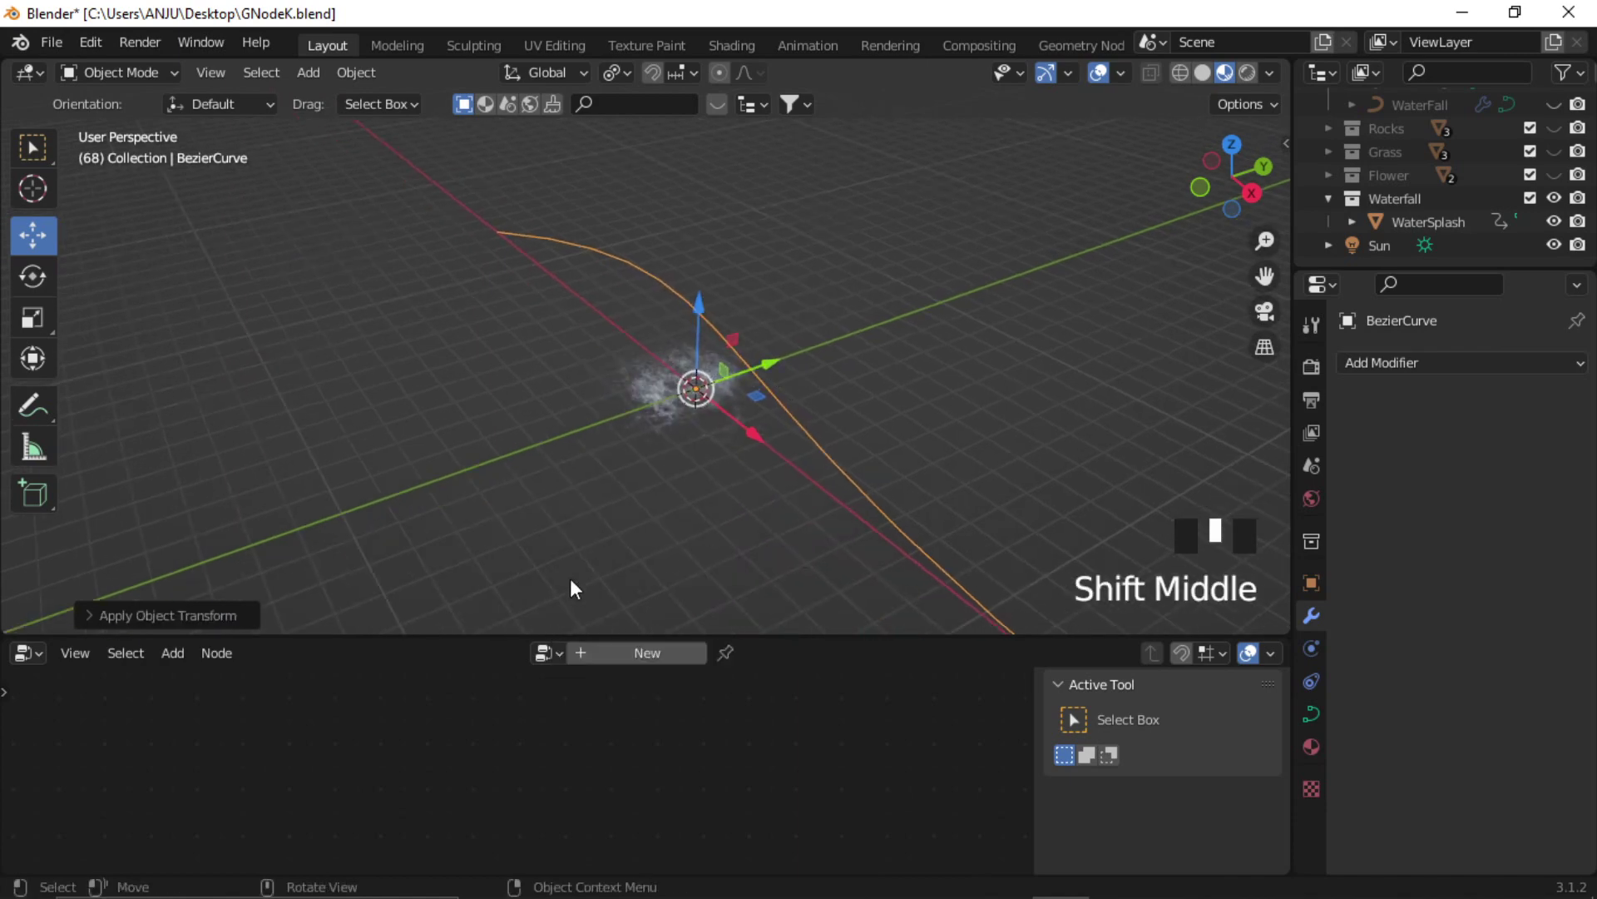
# Enlarge the node editor area and create a new Geometry Nodes tree on the Bezier curve.
pyautogui.moveTo(517, 634); pyautogui.dragTo(333, 552)
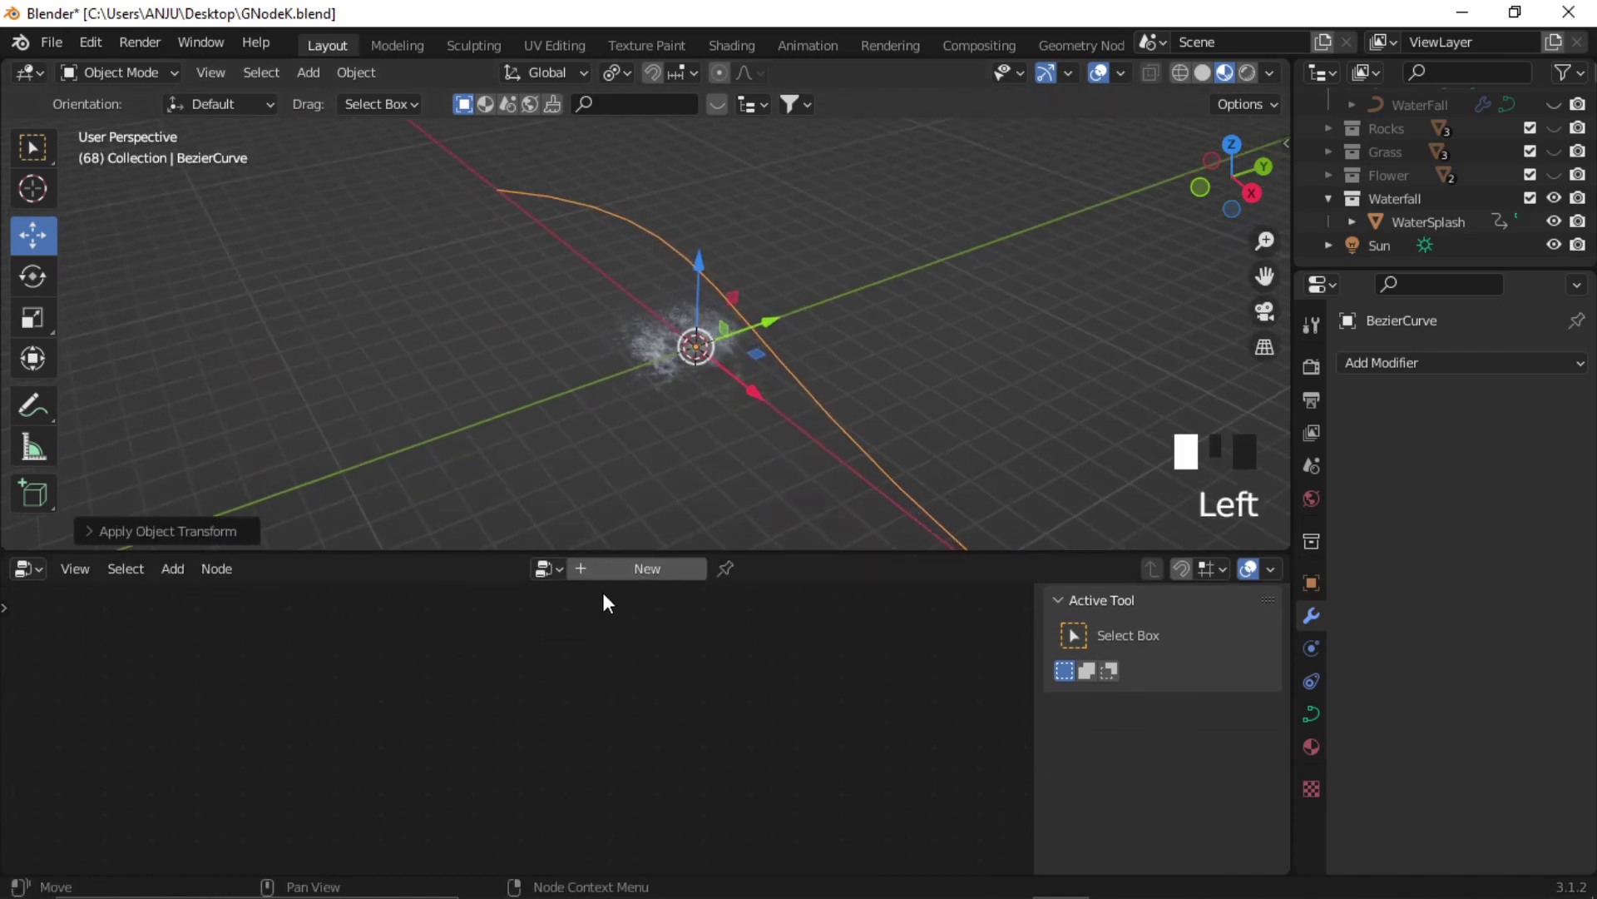
pyautogui.click(622, 571)
pyautogui.scroll(2, 567, 686)
pyautogui.scroll(2, 714, 644)
pyautogui.moveTo(568, 688); pyautogui.dragTo(668, 644, button='middle')
pyautogui.scroll(1, 669, 649)
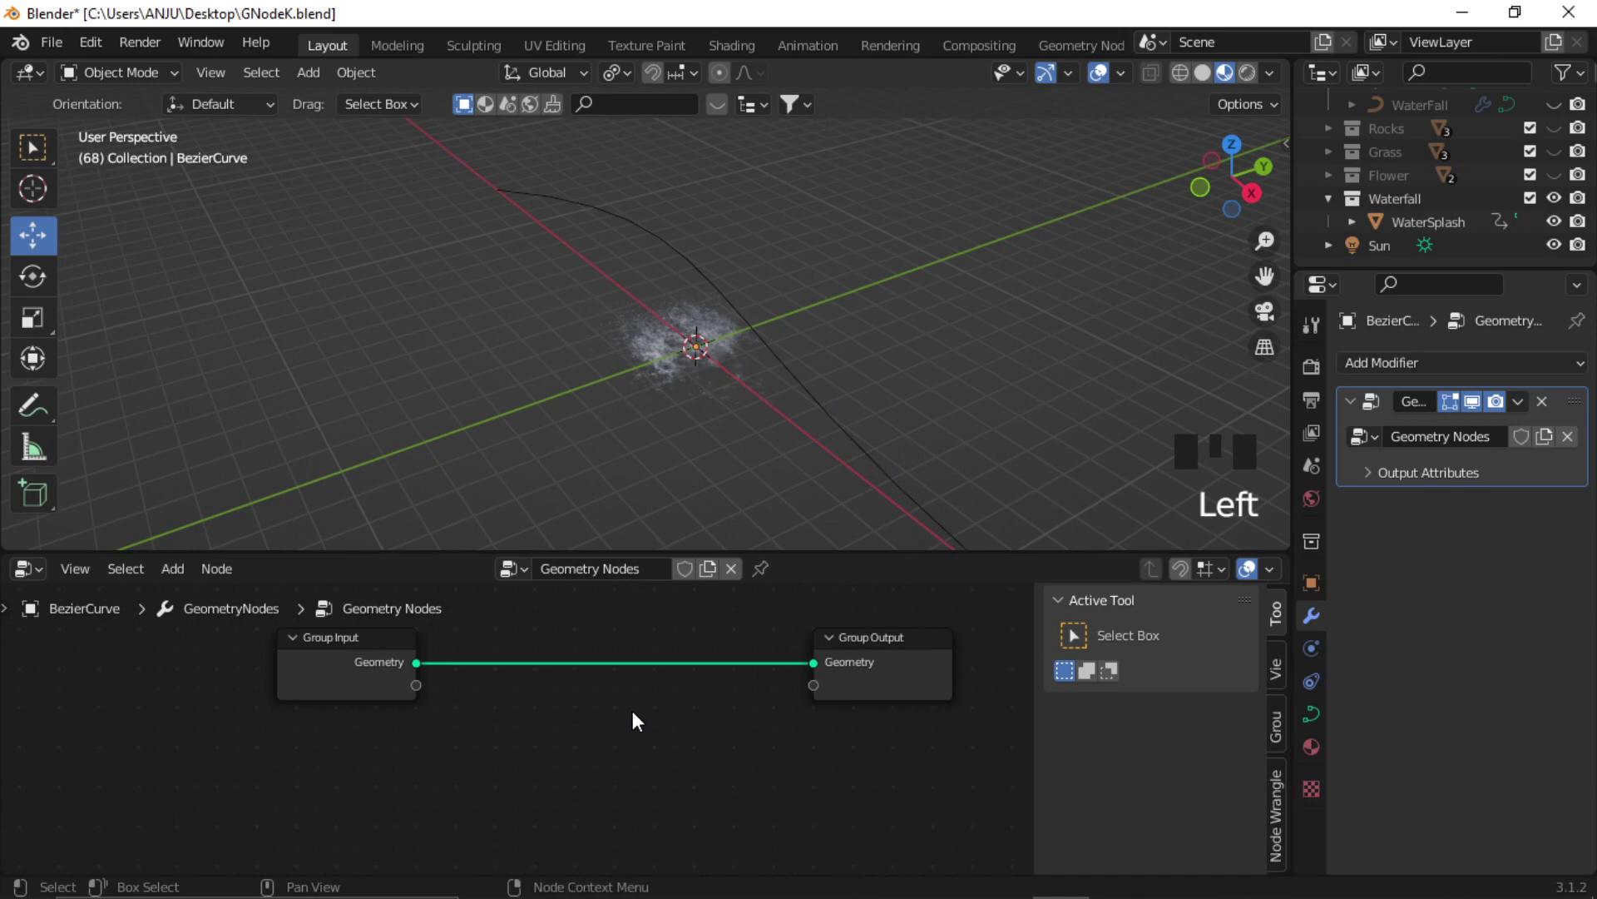
# Add a Resample Curve node and link the Group Input geometry to its Curve input.
pyautogui.hotkey('shift', 'a')
pyautogui.click(576, 407)
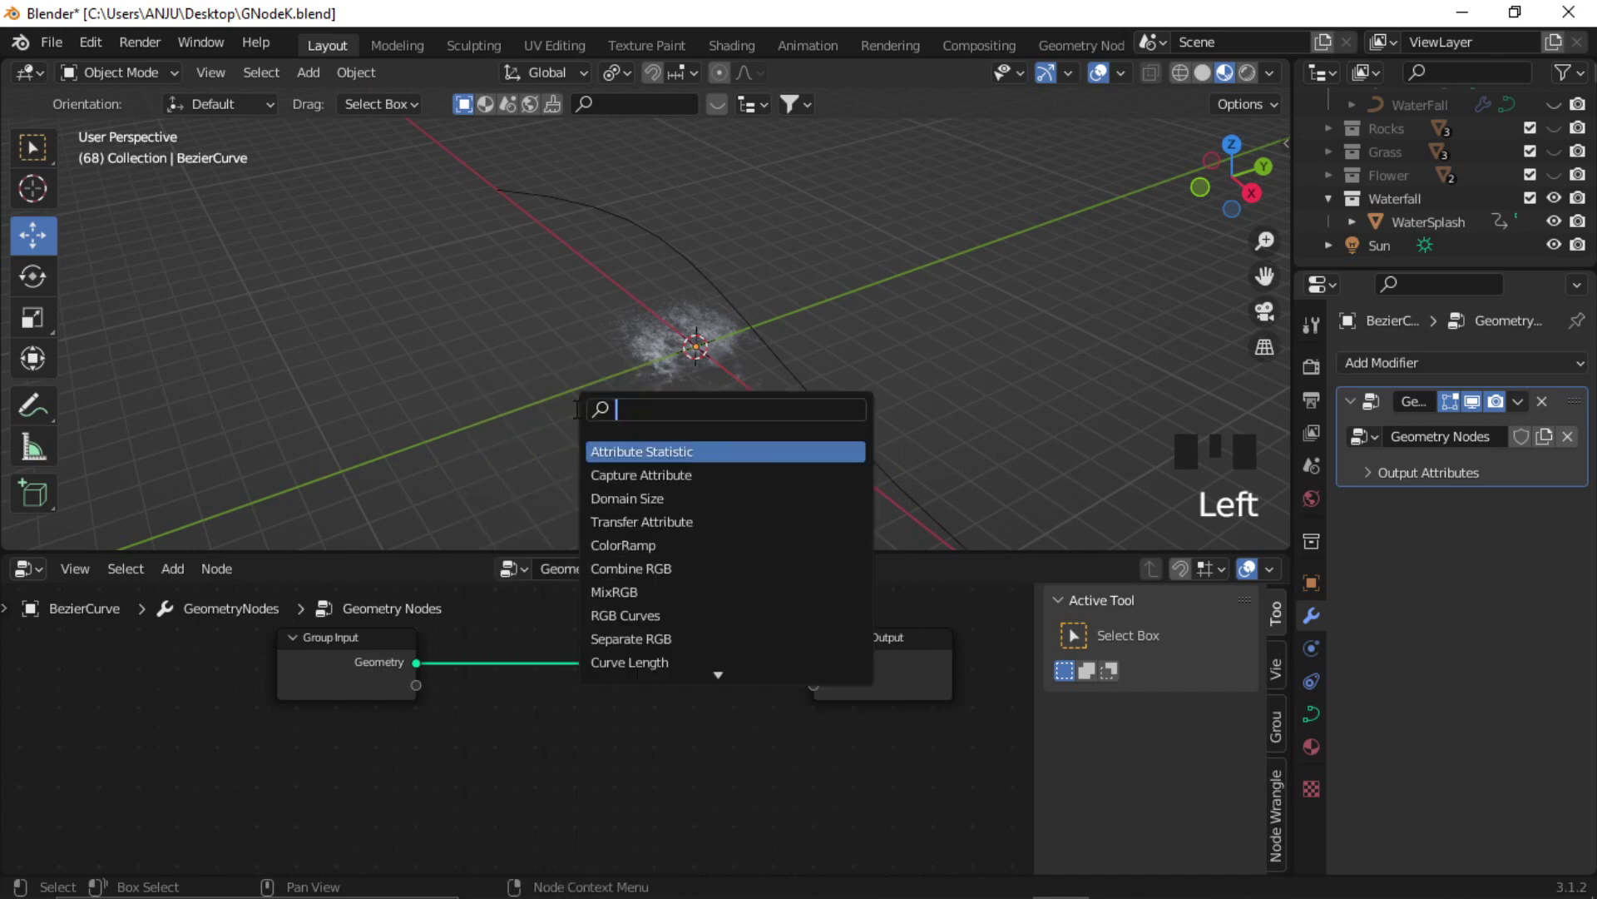
pyautogui.write('resa')
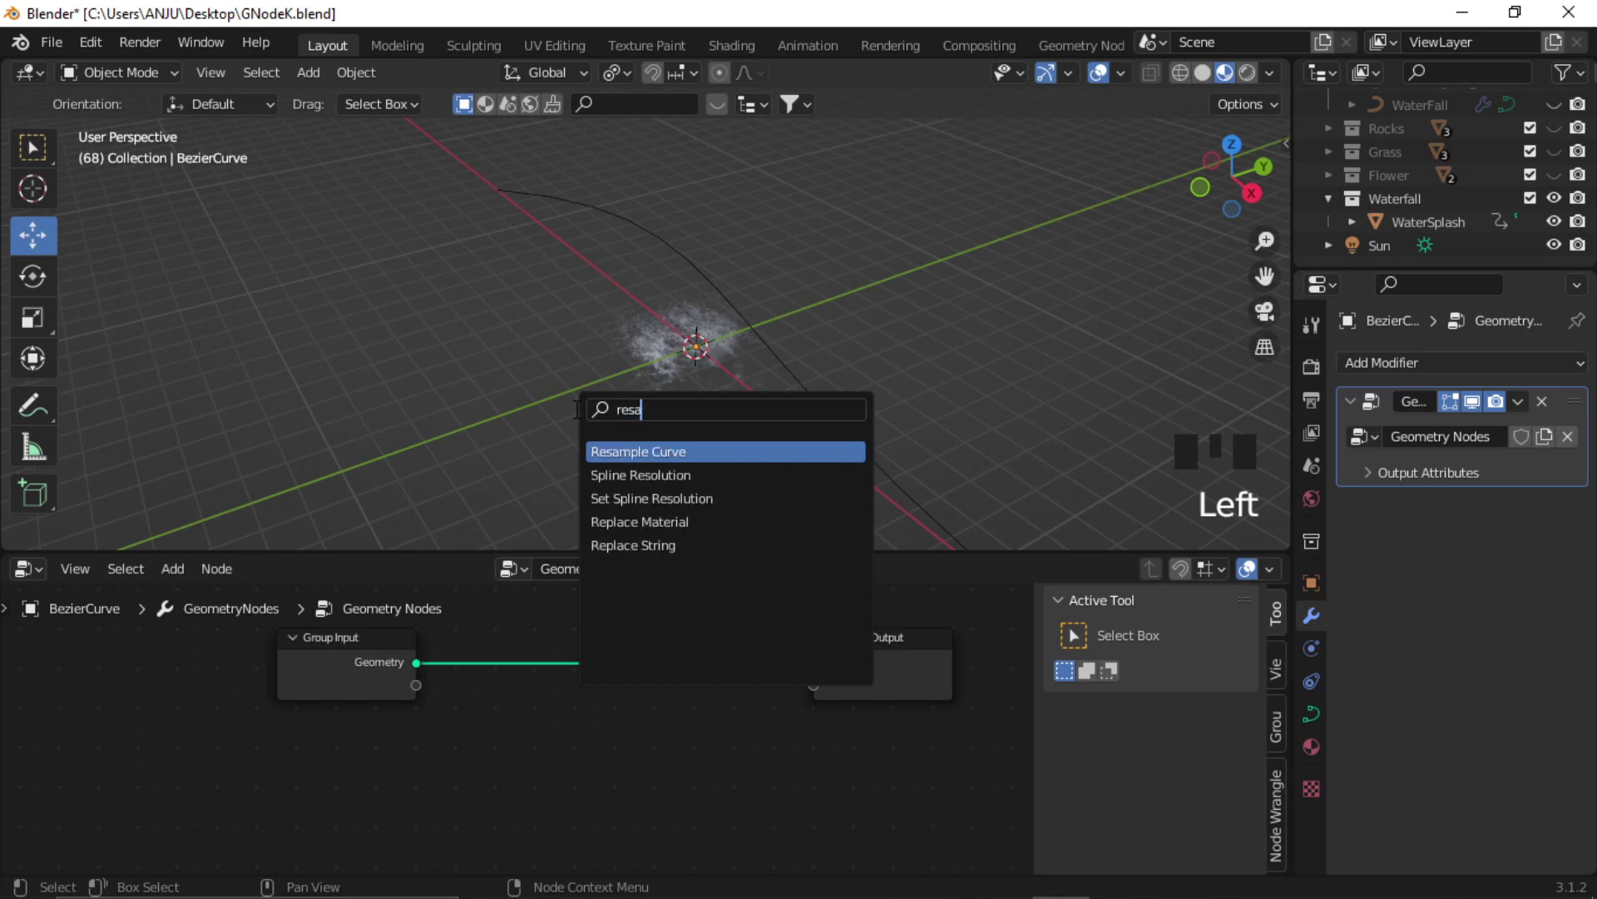
pyautogui.write('m')
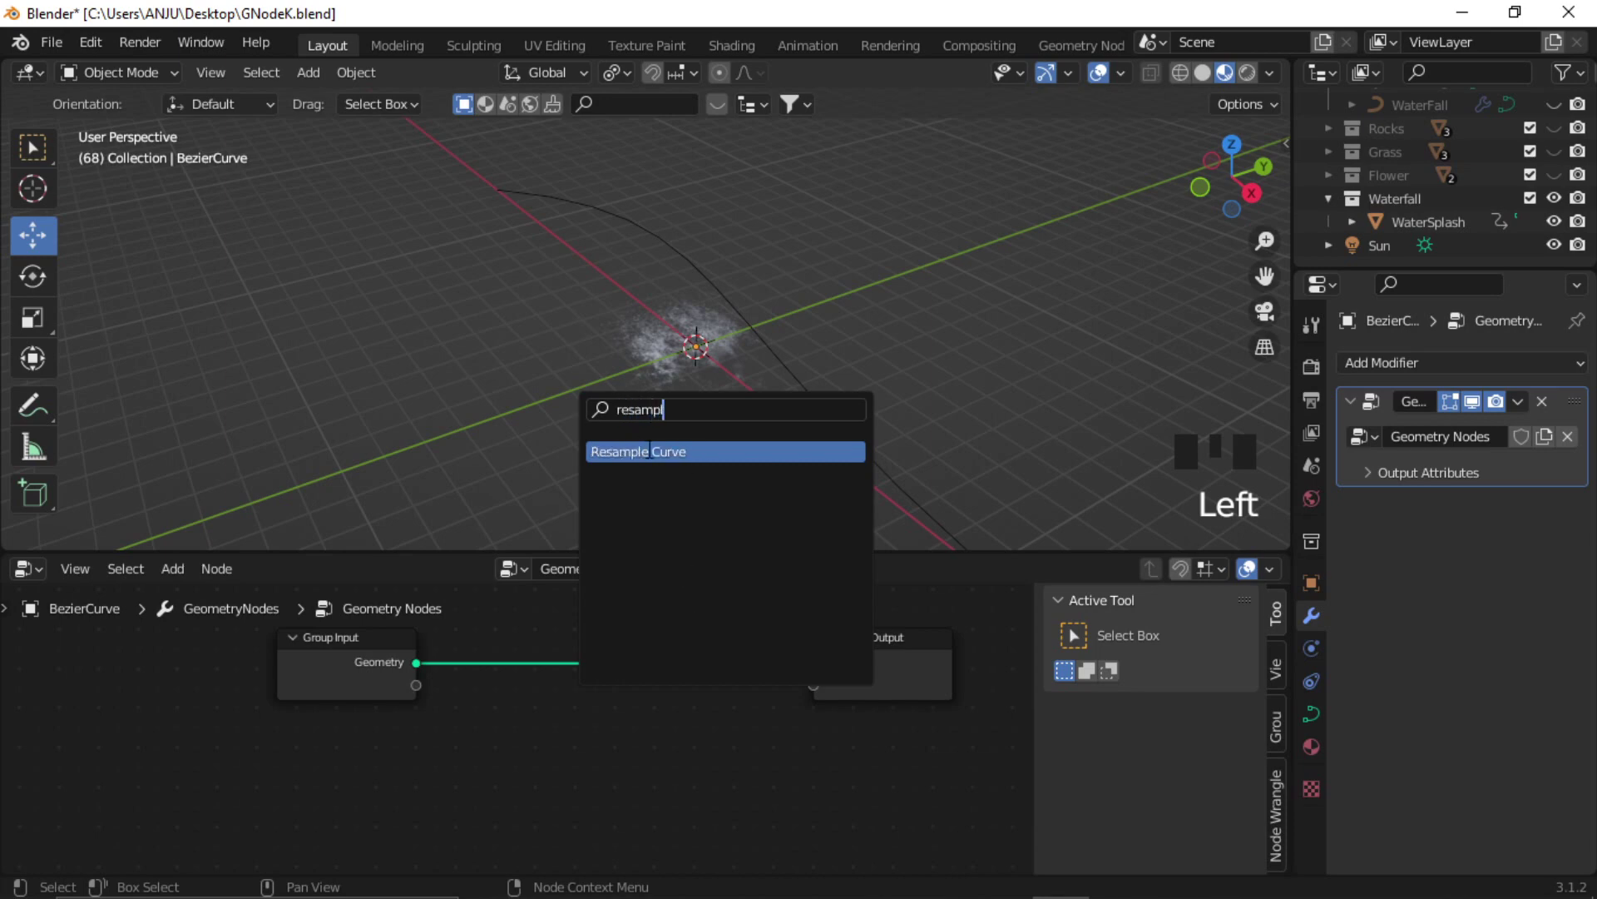
pyautogui.write('pl')
pyautogui.press('Return')
pyautogui.click(528, 732)
pyautogui.moveTo(405, 669); pyautogui.dragTo(510, 774)
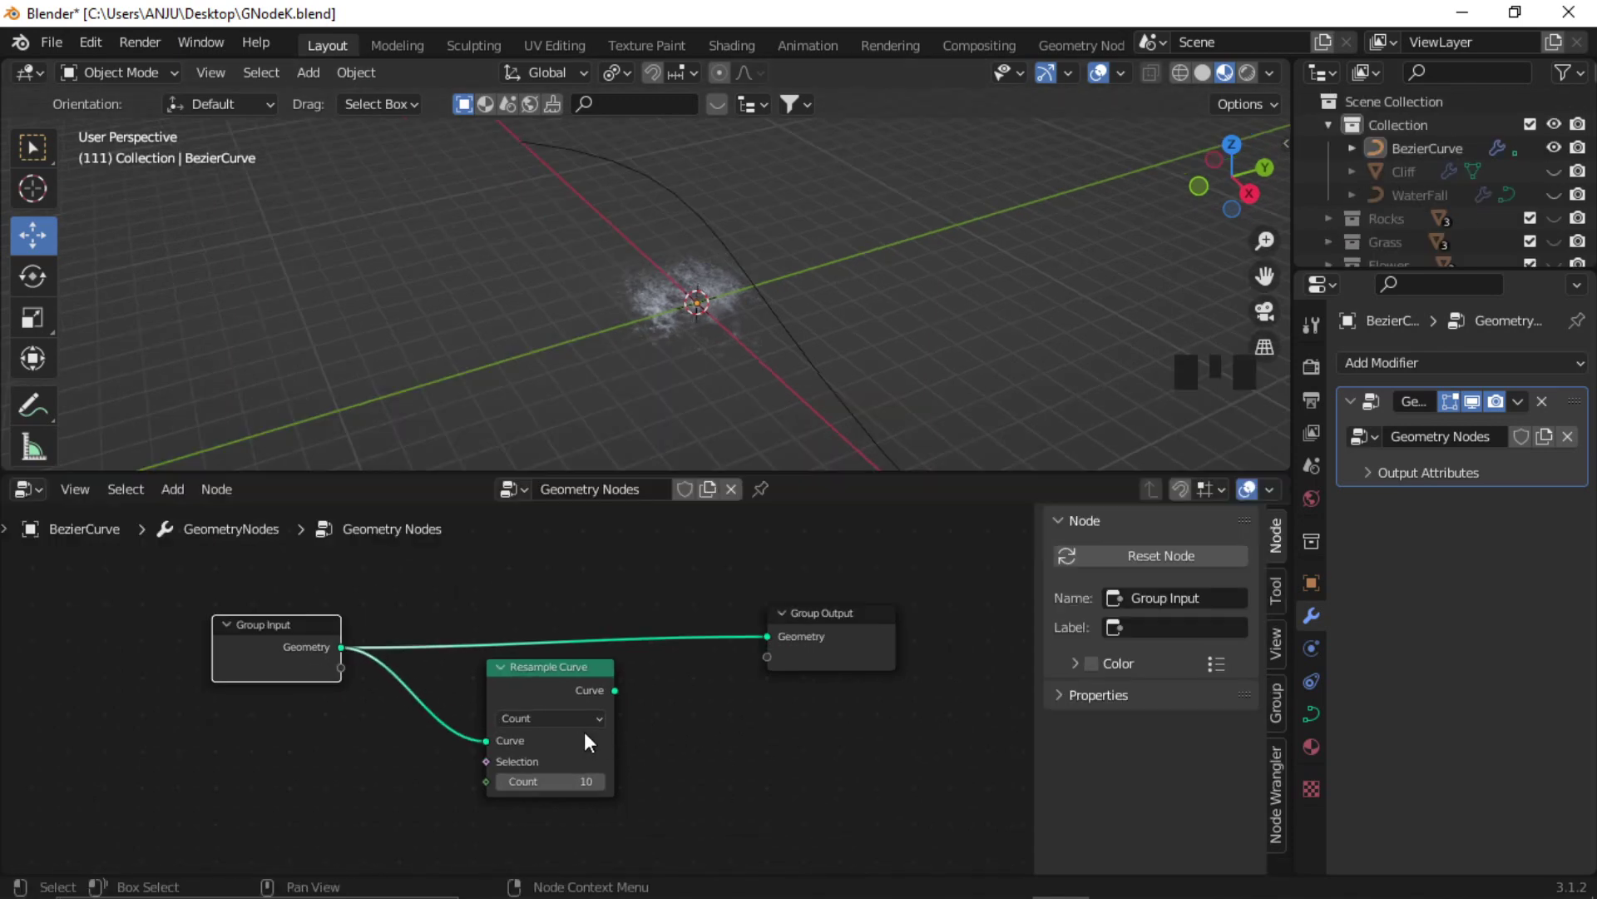
# Switch the Resample Curve node to Length mode and set its length to 0.35 m.
pyautogui.click(557, 721)
pyautogui.click(545, 777)
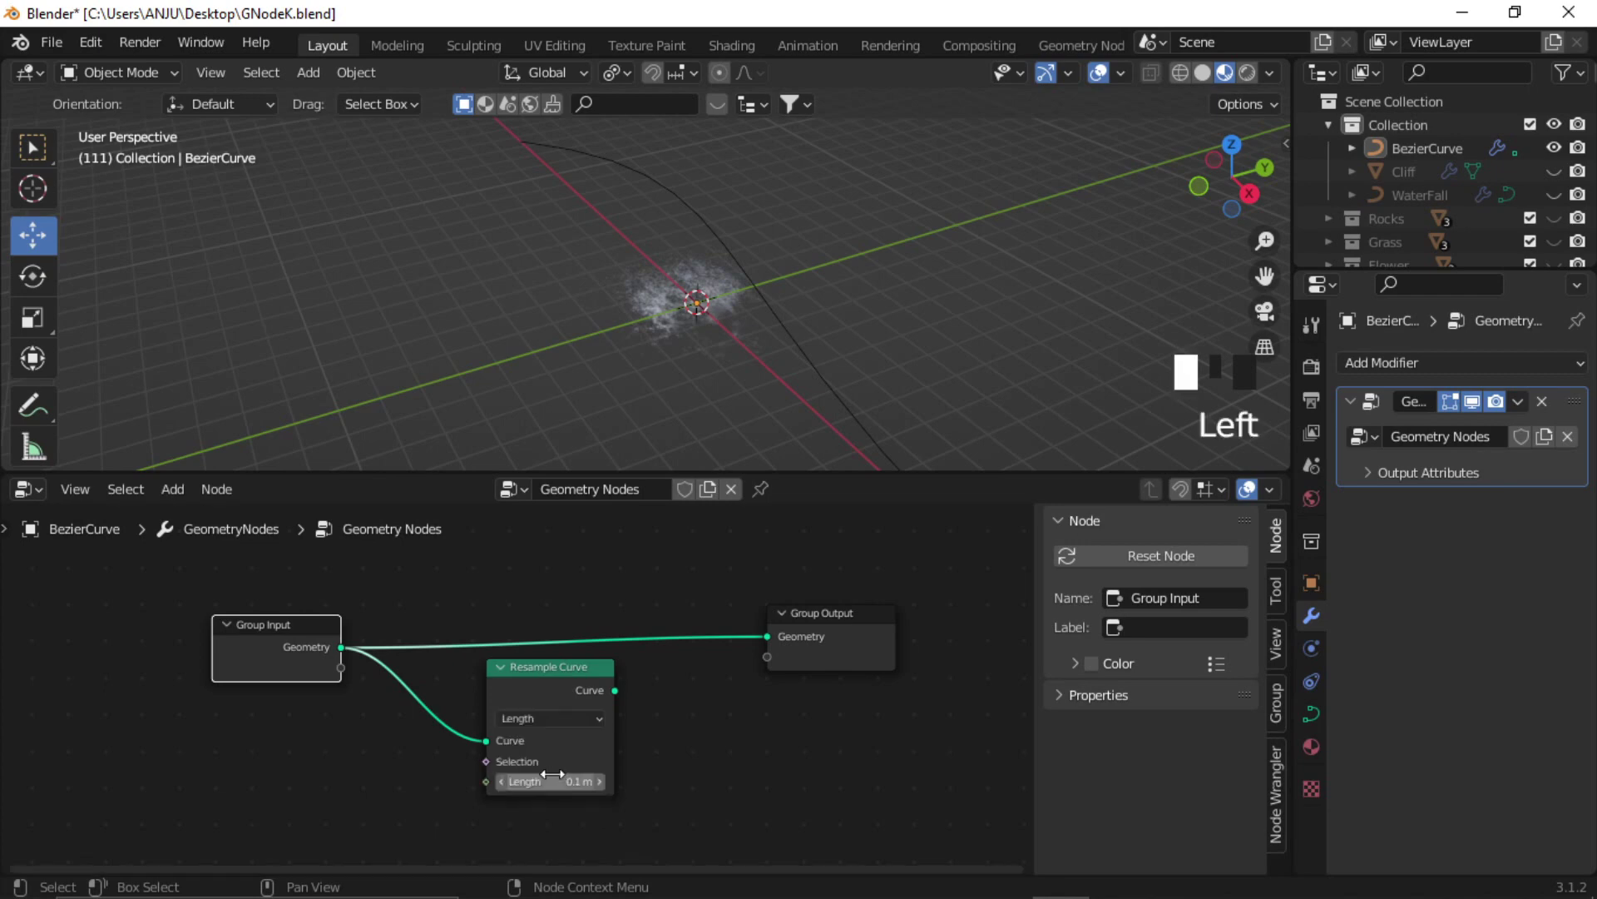
pyautogui.click(562, 782)
pyautogui.write('0.35')
pyautogui.click(562, 784)
pyautogui.moveTo(683, 730); pyautogui.dragTo(721, 681, button='middle')
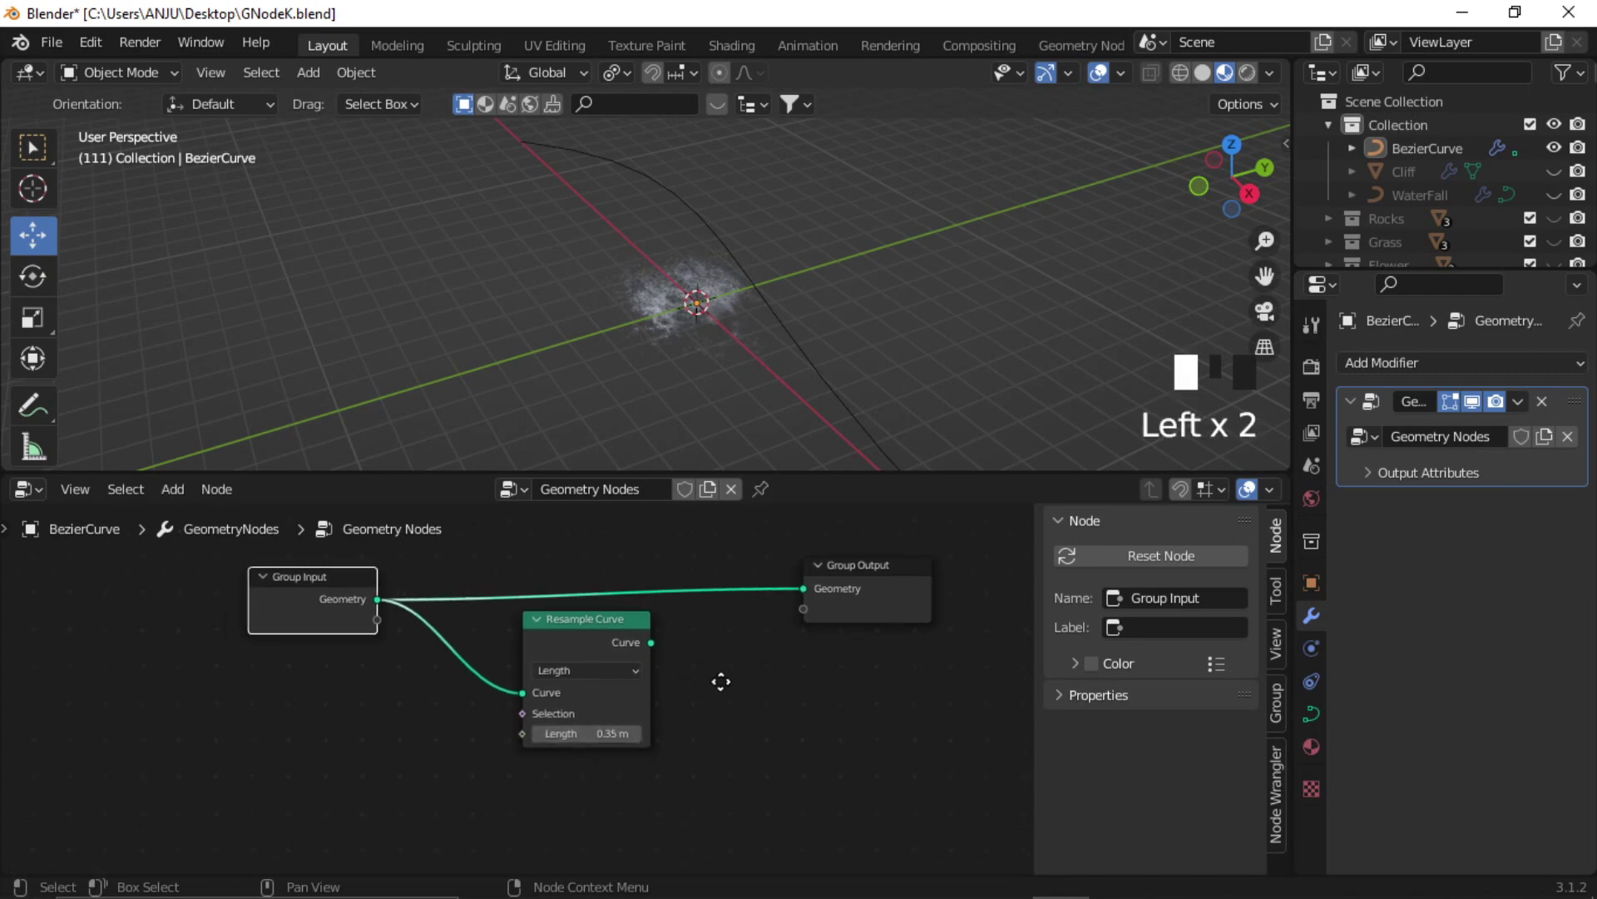
# Spread out the Group Input and Resample Curve nodes, placing Resample Curve below the main geometry link.
pyautogui.click(539, 618)
pyautogui.moveTo(281, 588); pyautogui.dragTo(227, 603)
pyautogui.click(515, 653)
pyautogui.moveTo(541, 653); pyautogui.dragTo(476, 686)
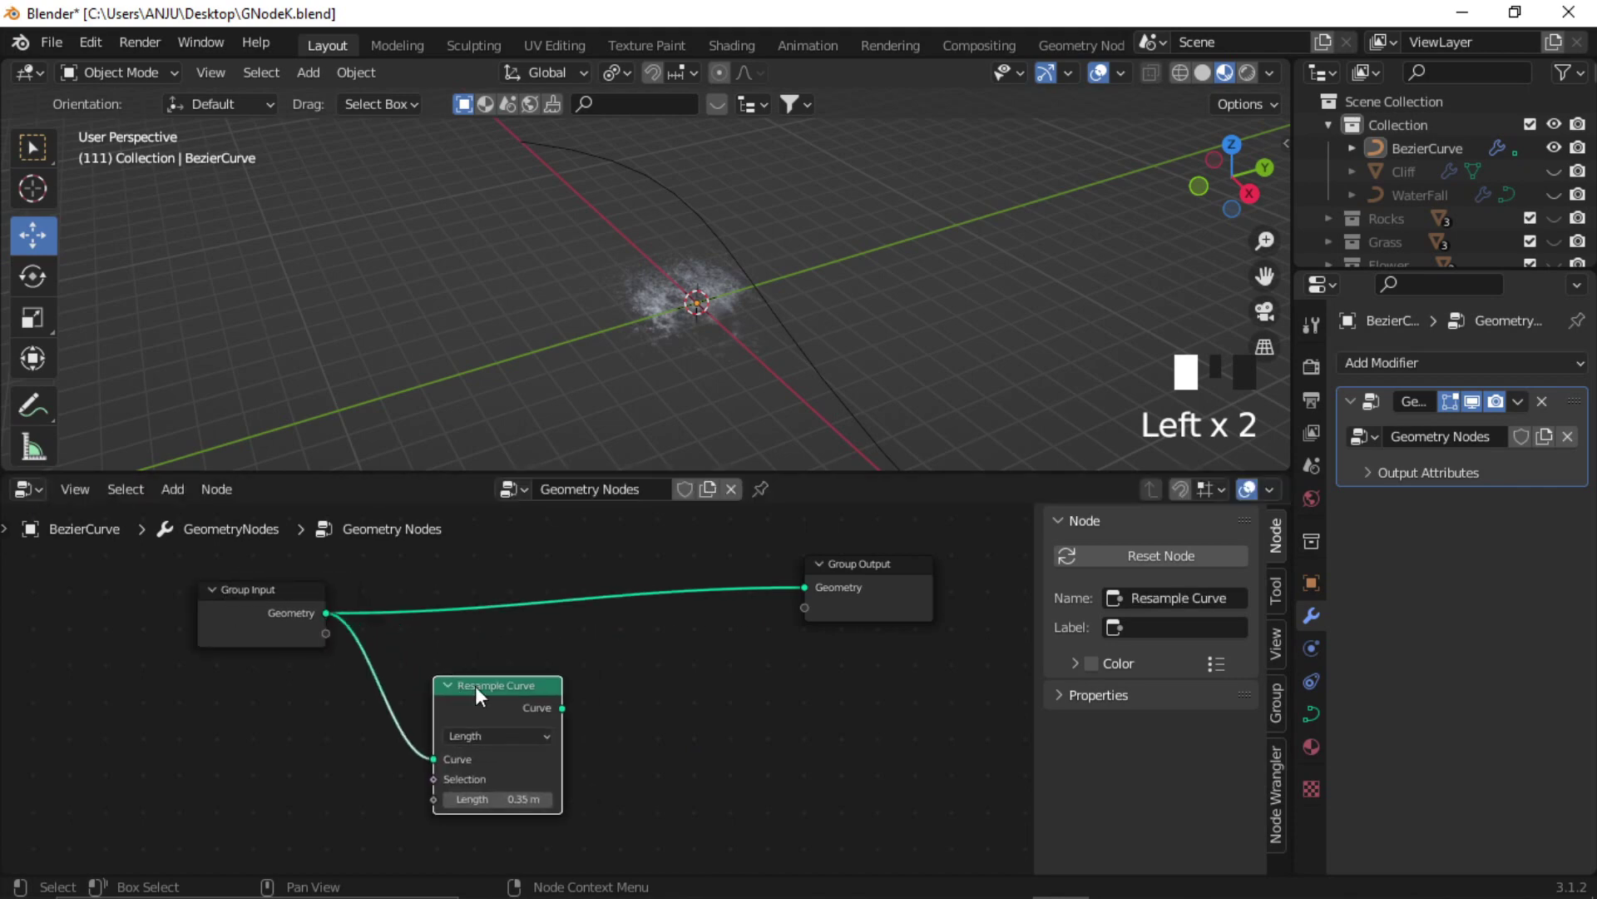
# Add an Instance on Points node beside the Resample Curve node.
pyautogui.click(690, 722)
pyautogui.hotkey('shift', 'a')
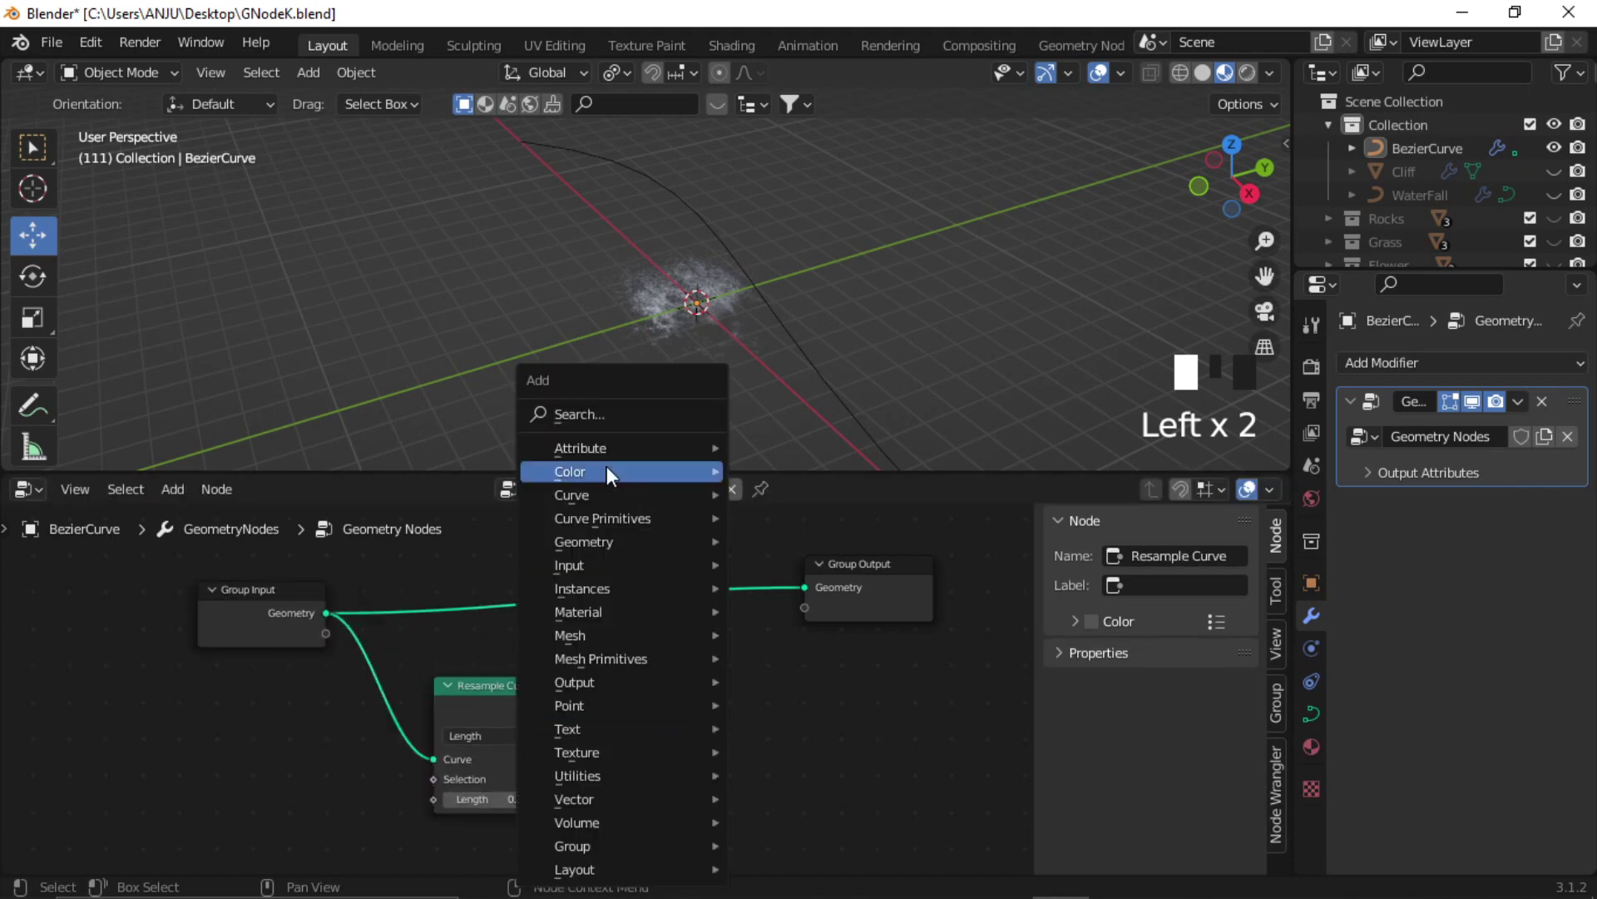
pyautogui.click(616, 418)
pyautogui.write('instan')
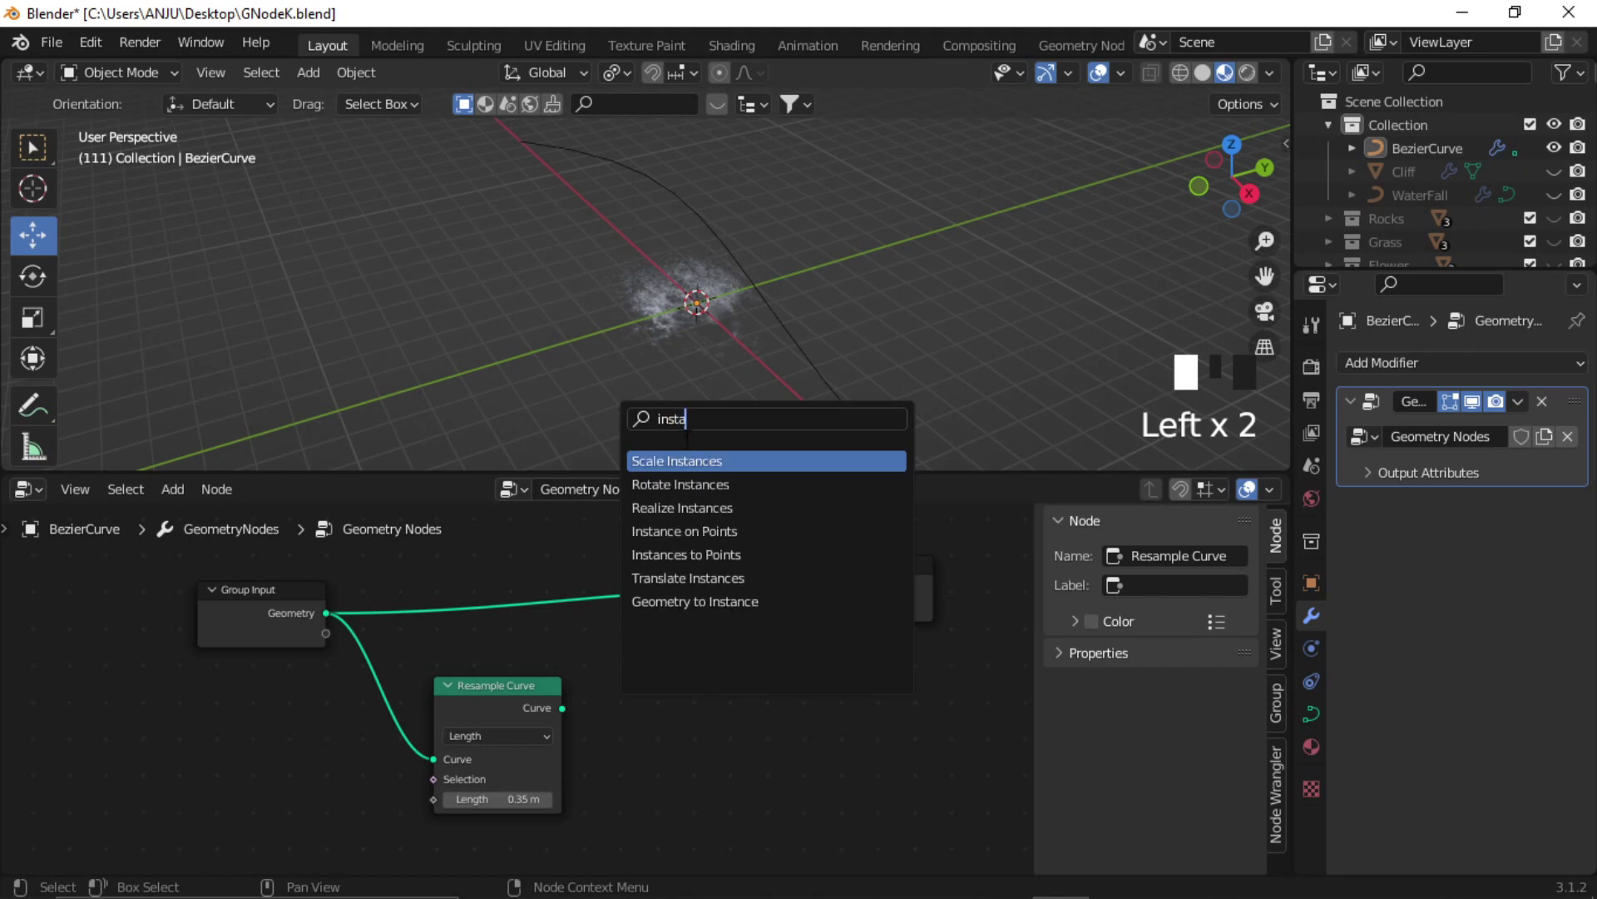
pyautogui.click(735, 532)
pyautogui.click(804, 763)
# Link the Resample Curve output to the Points input of Instance on Points and move the Group Output node farther away.
pyautogui.moveTo(503, 705); pyautogui.dragTo(679, 713)
pyautogui.moveTo(753, 701); pyautogui.dragTo(522, 681, button='middle')
pyautogui.moveTo(674, 580); pyautogui.dragTo(838, 580)
pyautogui.moveTo(641, 728); pyautogui.dragTo(887, 708, button='middle')
pyautogui.scroll(2, 773, 685)
pyautogui.scroll(-1, 886, 708)
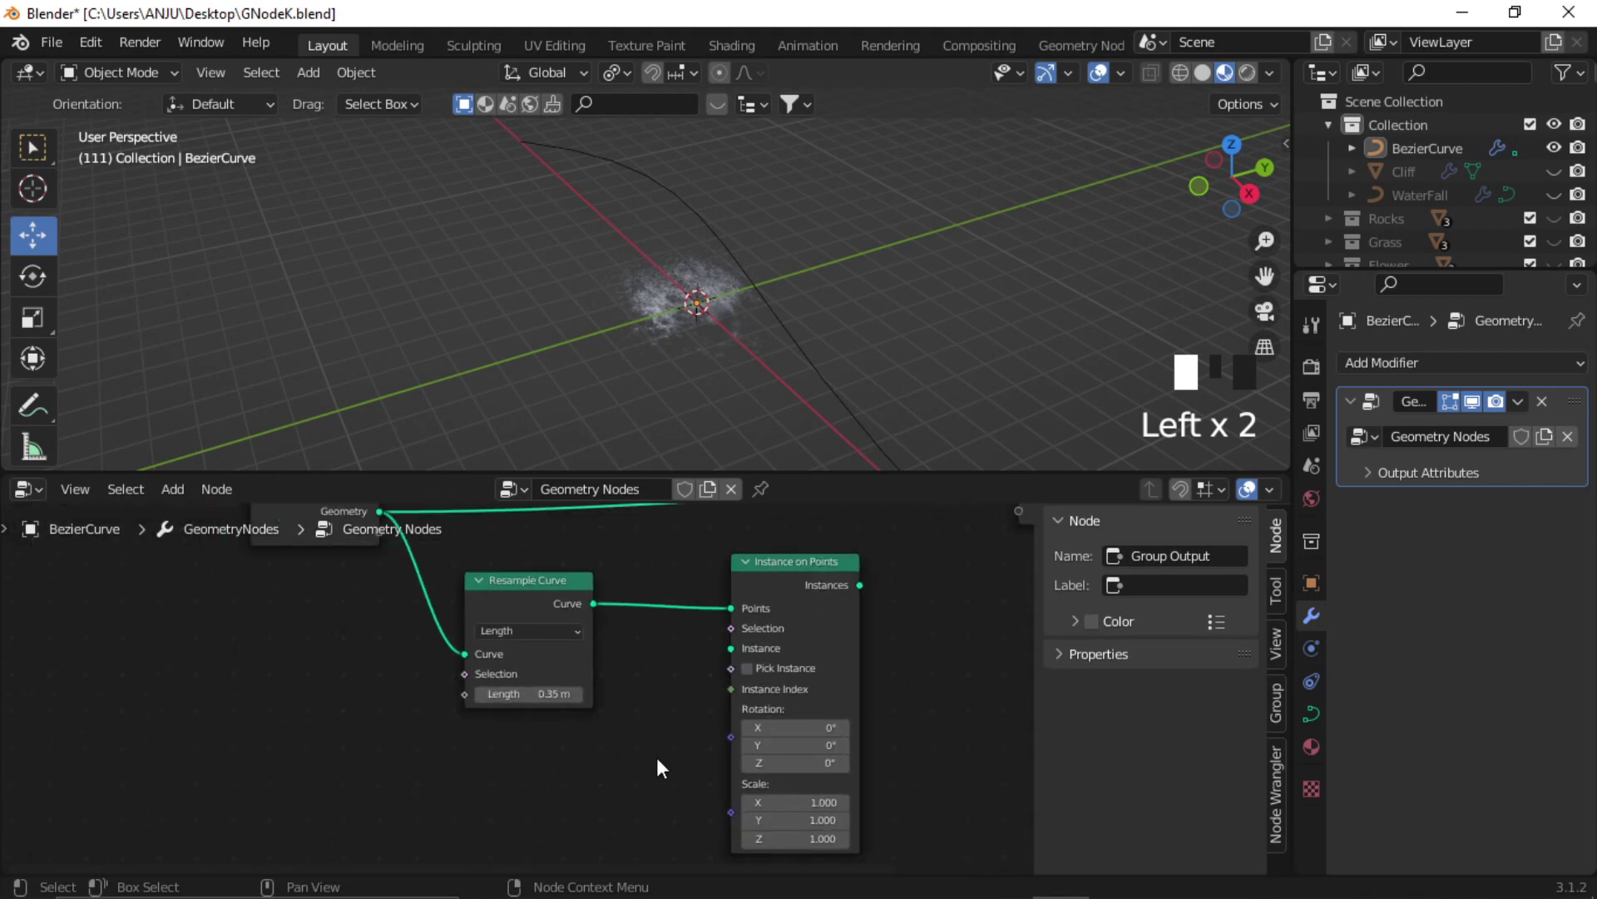
# Add a Grid mesh primitive node below the Resample Curve node.
pyautogui.hotkey('shift', 'a')
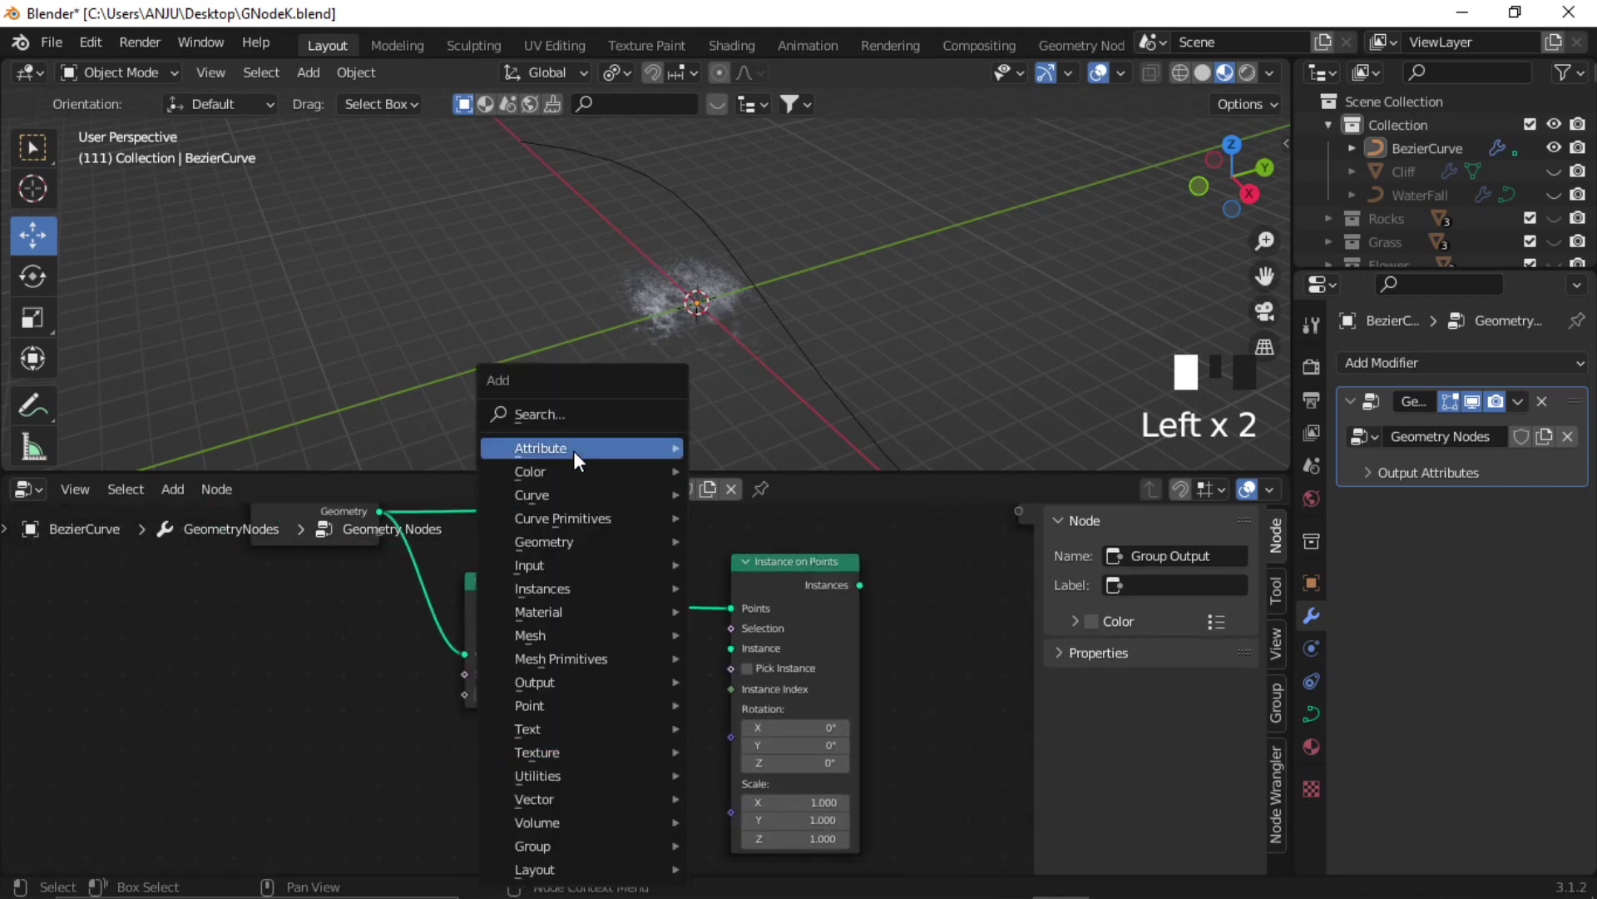
pyautogui.click(587, 420)
pyautogui.write('gr')
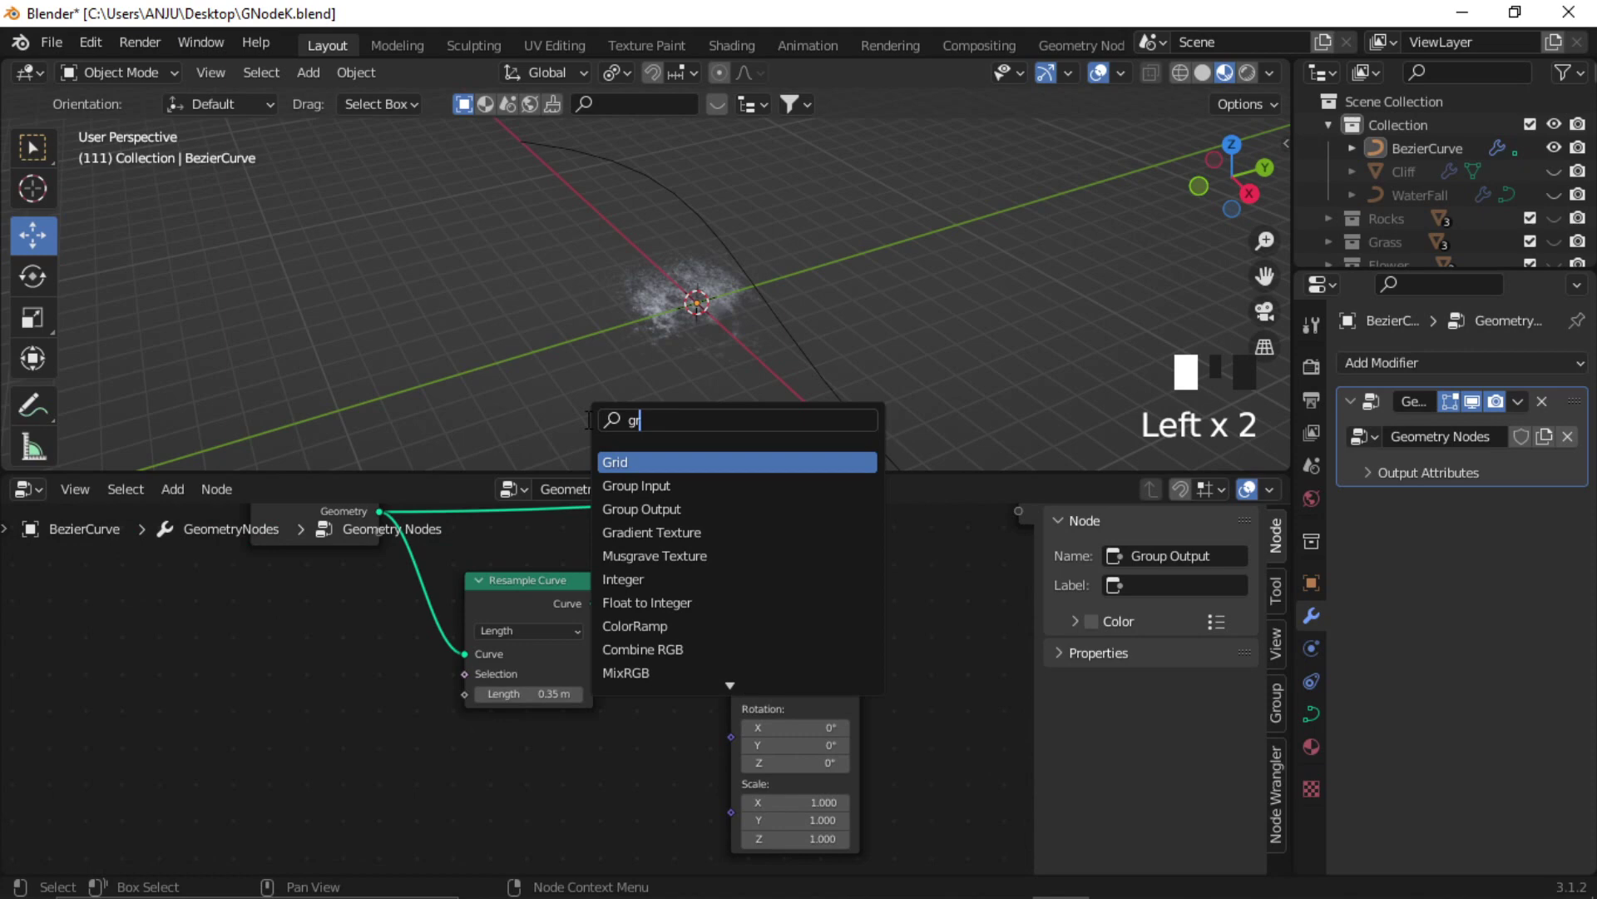
pyautogui.click(665, 461)
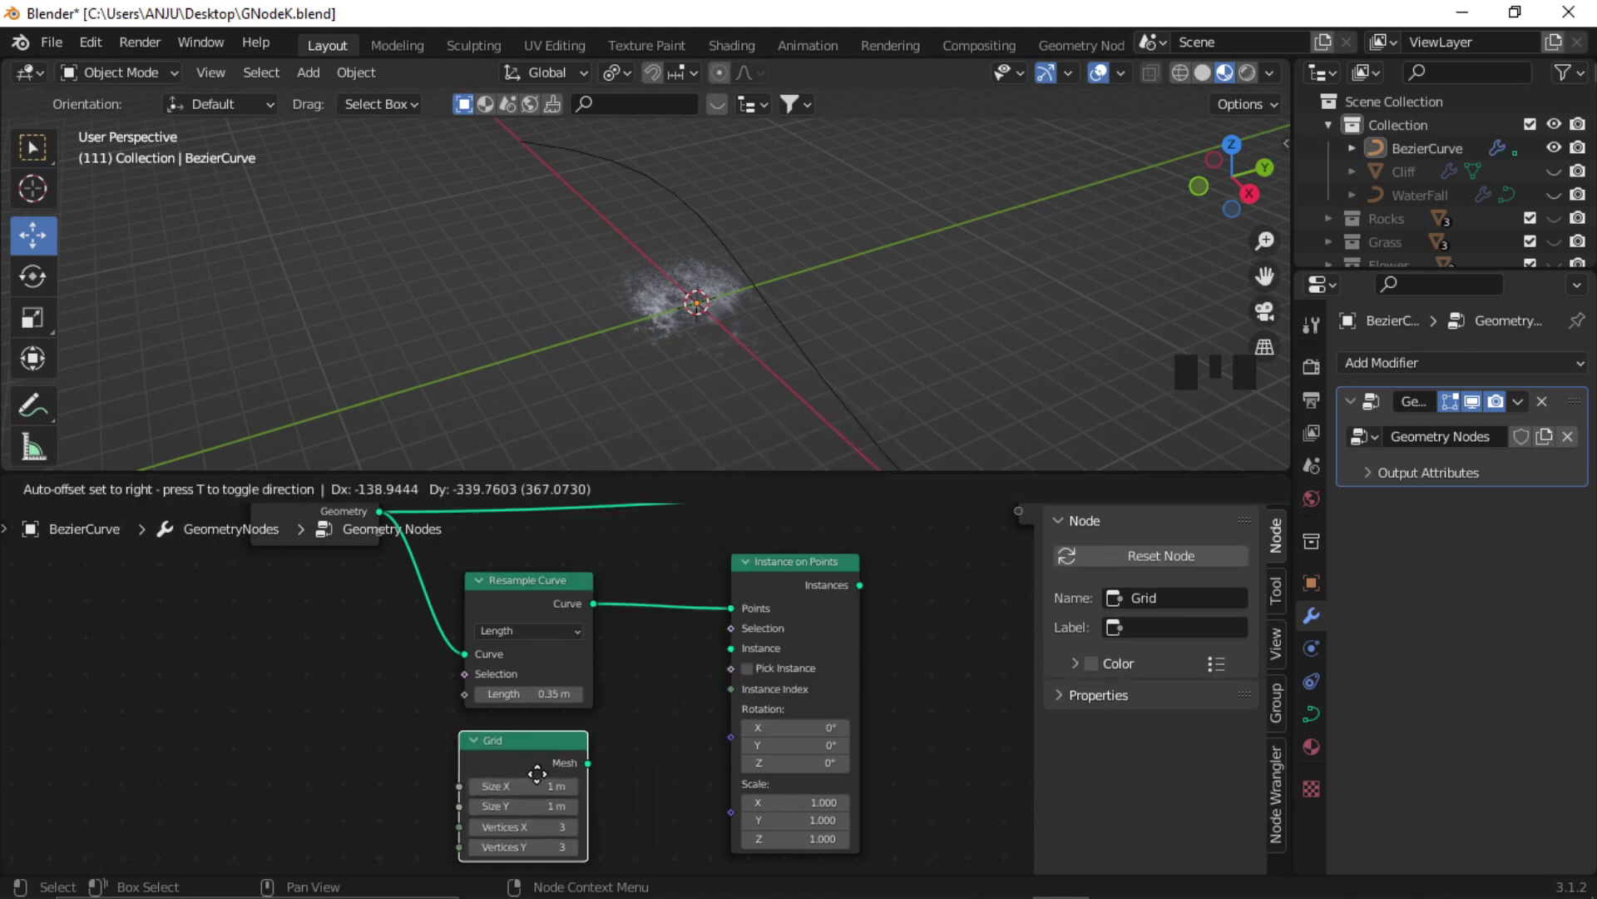
pyautogui.click(632, 799)
pyautogui.moveTo(632, 799); pyautogui.dragTo(652, 749, button='middle')
# Set the Grid node's Vertices X and Vertices Y to 2.
pyautogui.click(563, 764)
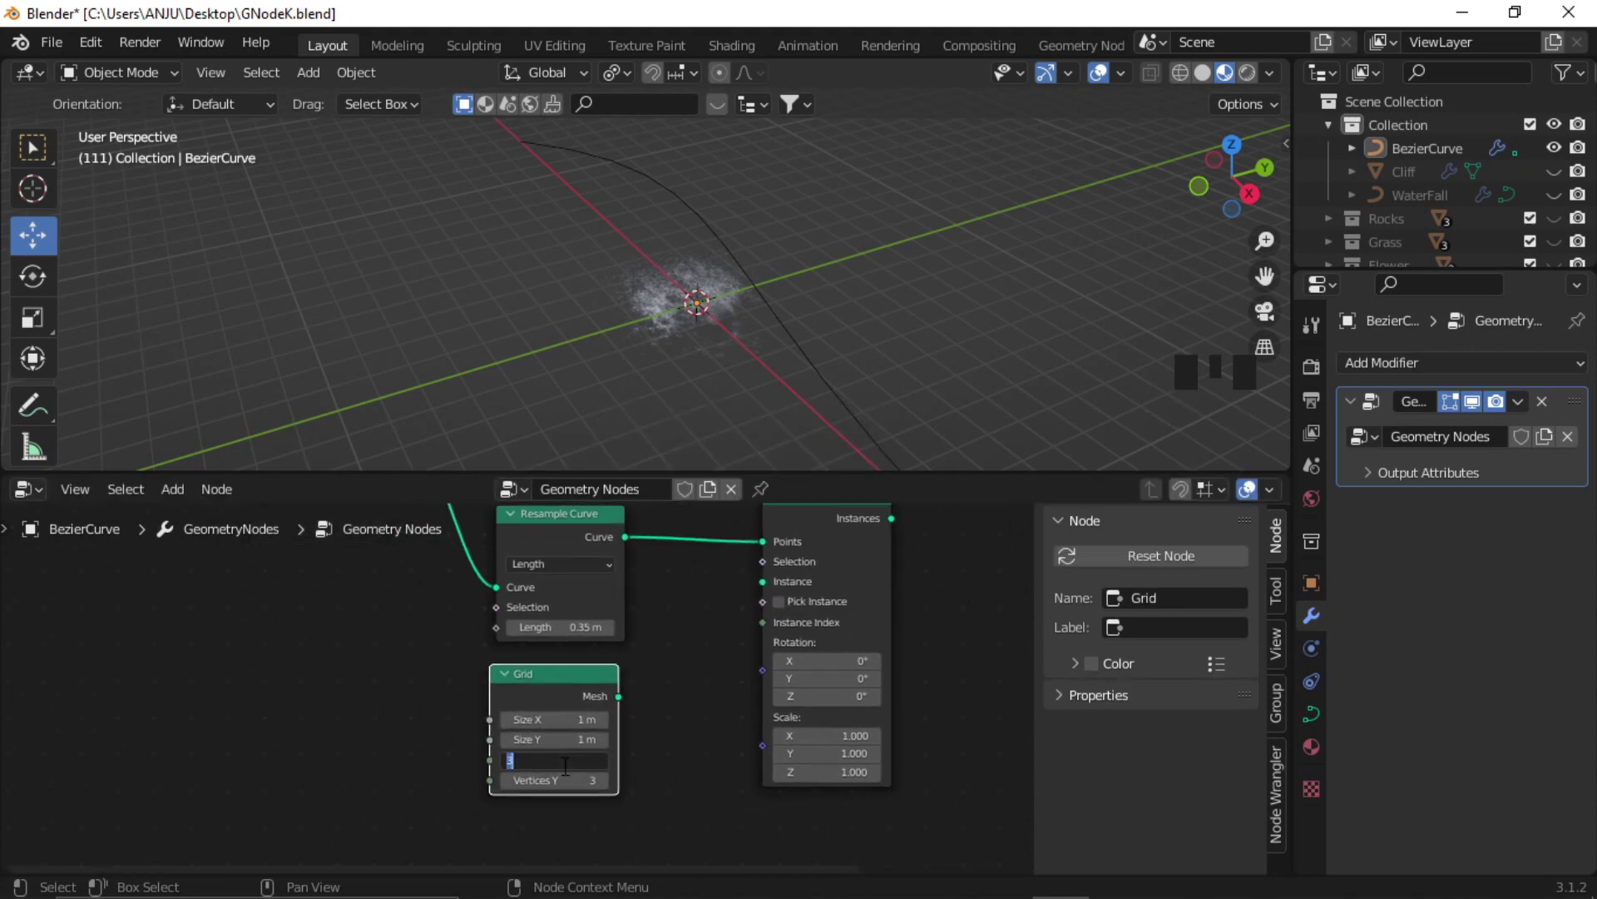
pyautogui.write('2')
pyautogui.press('Tab')
pyautogui.write('2')
pyautogui.press('Return')
pyautogui.moveTo(596, 722); pyautogui.dragTo(579, 792, button='middle')
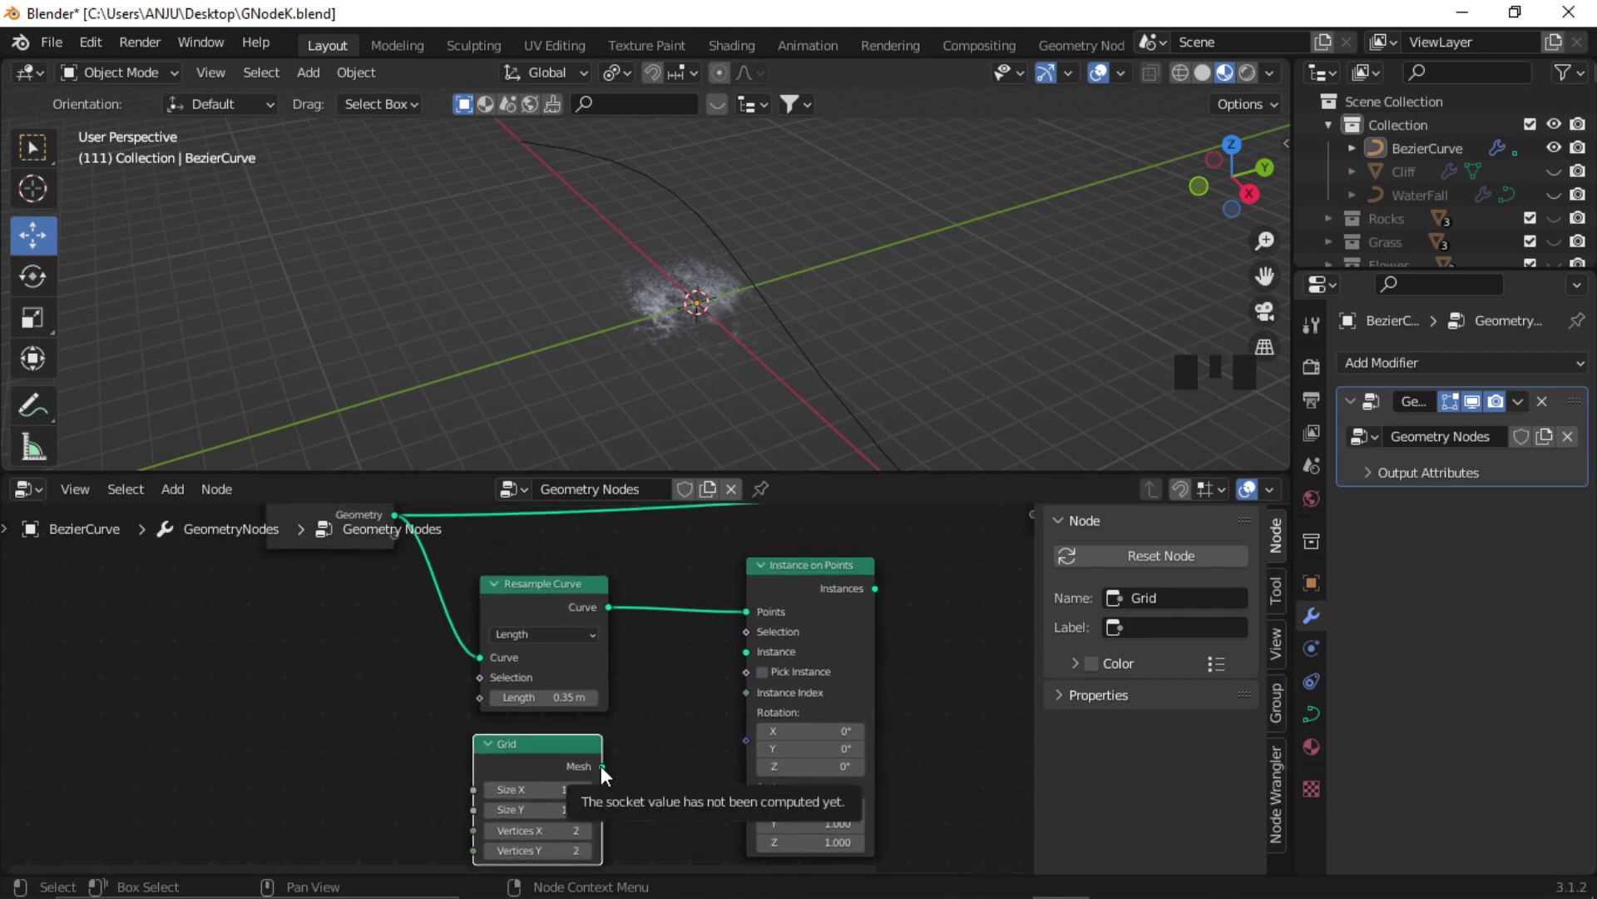
# Link the Grid mesh to the Instance input of Instance on Points and shift that node closer to Resample Curve.
pyautogui.moveTo(601, 766); pyautogui.dragTo(749, 651)
pyautogui.moveTo(807, 596); pyautogui.dragTo(712, 656, button='middle')
pyautogui.moveTo(693, 636); pyautogui.dragTo(664, 644)
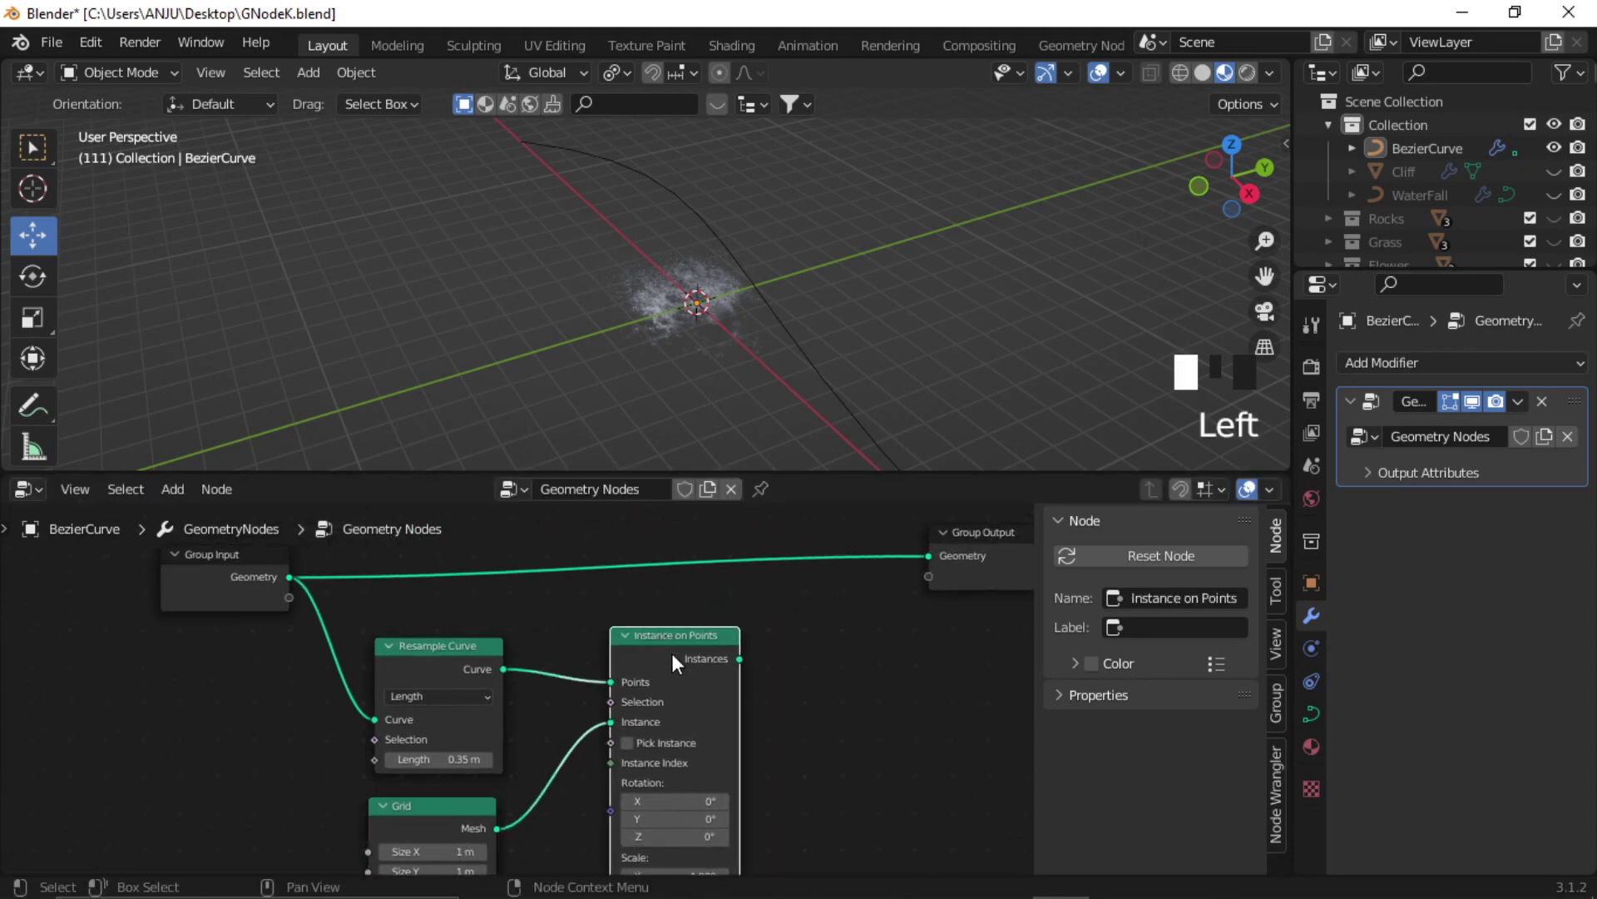
# Link the Instances output of Instance on Points to the Geometry input of the Group Output node.
pyautogui.moveTo(840, 747); pyautogui.dragTo(746, 735, button='middle')
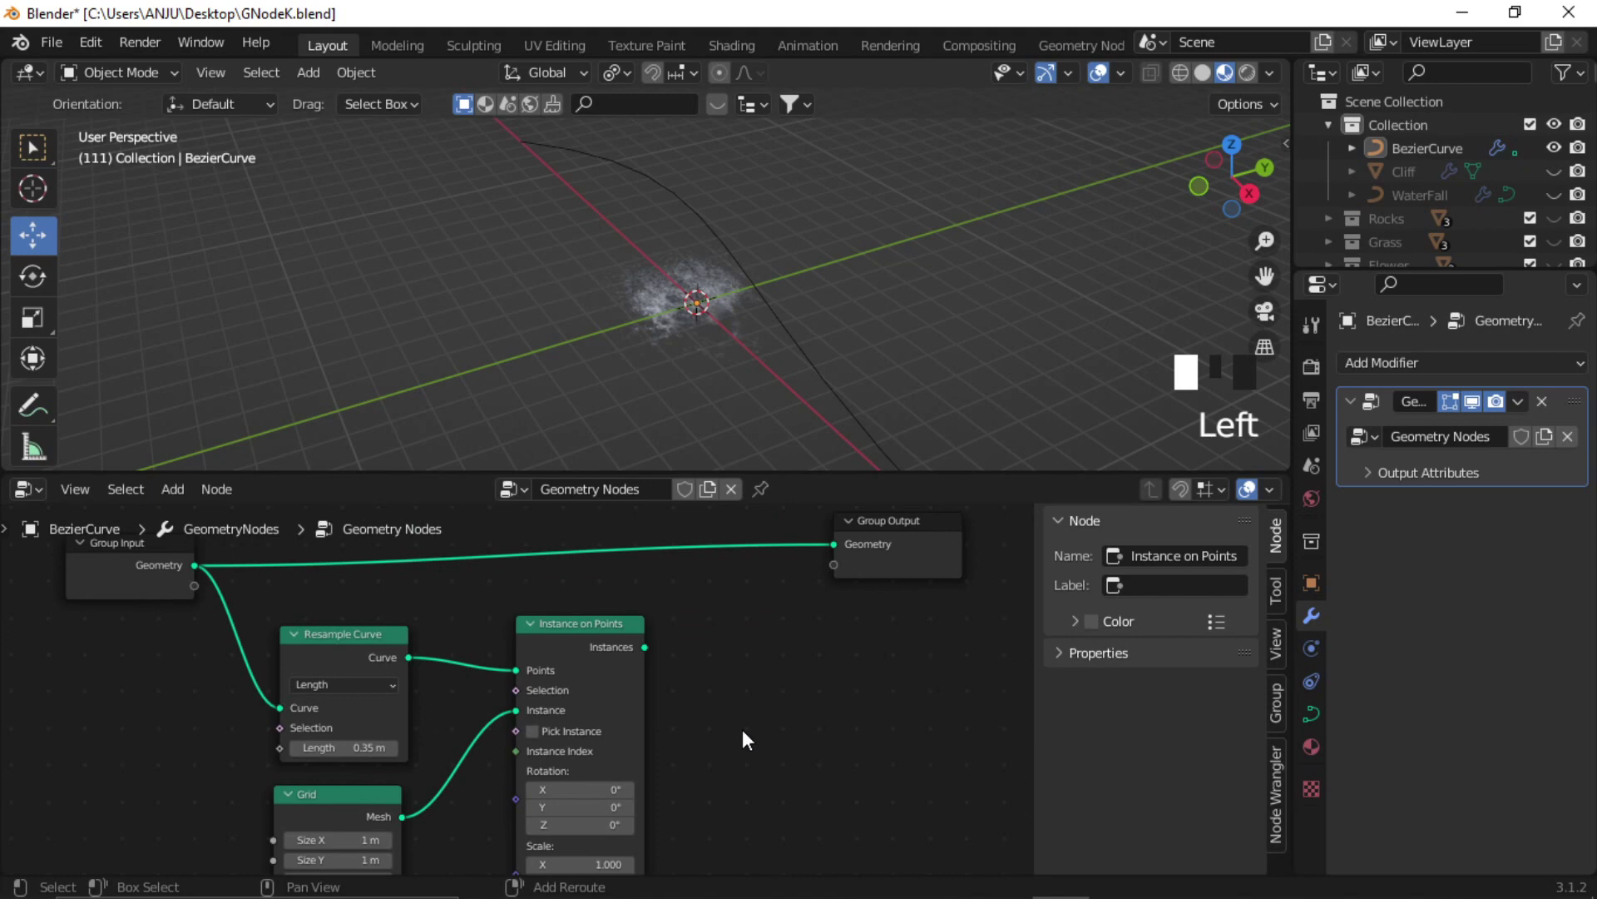
pyautogui.moveTo(642, 657); pyautogui.dragTo(650, 697, button='middle')
pyautogui.moveTo(654, 686); pyautogui.dragTo(851, 588)
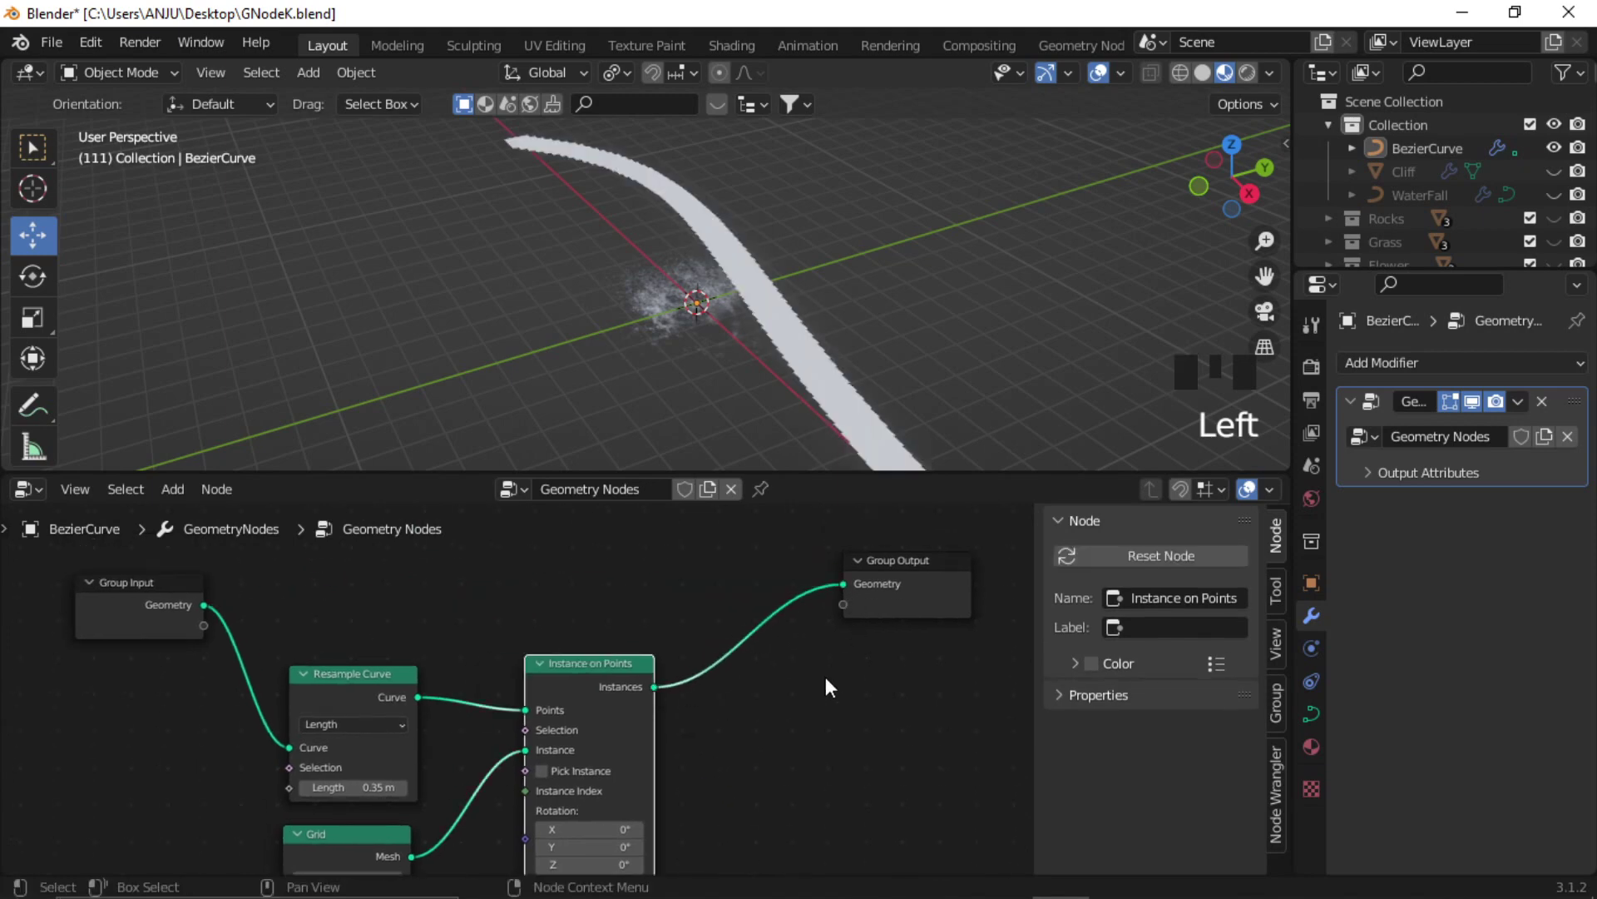
pyautogui.moveTo(826, 676); pyautogui.dragTo(806, 696, button='middle')
pyautogui.moveTo(720, 242); pyautogui.dragTo(837, 348, button='middle')
# Set the Resample Curve node's Length to 1.5 m.
pyautogui.scroll(3, 748, 337)
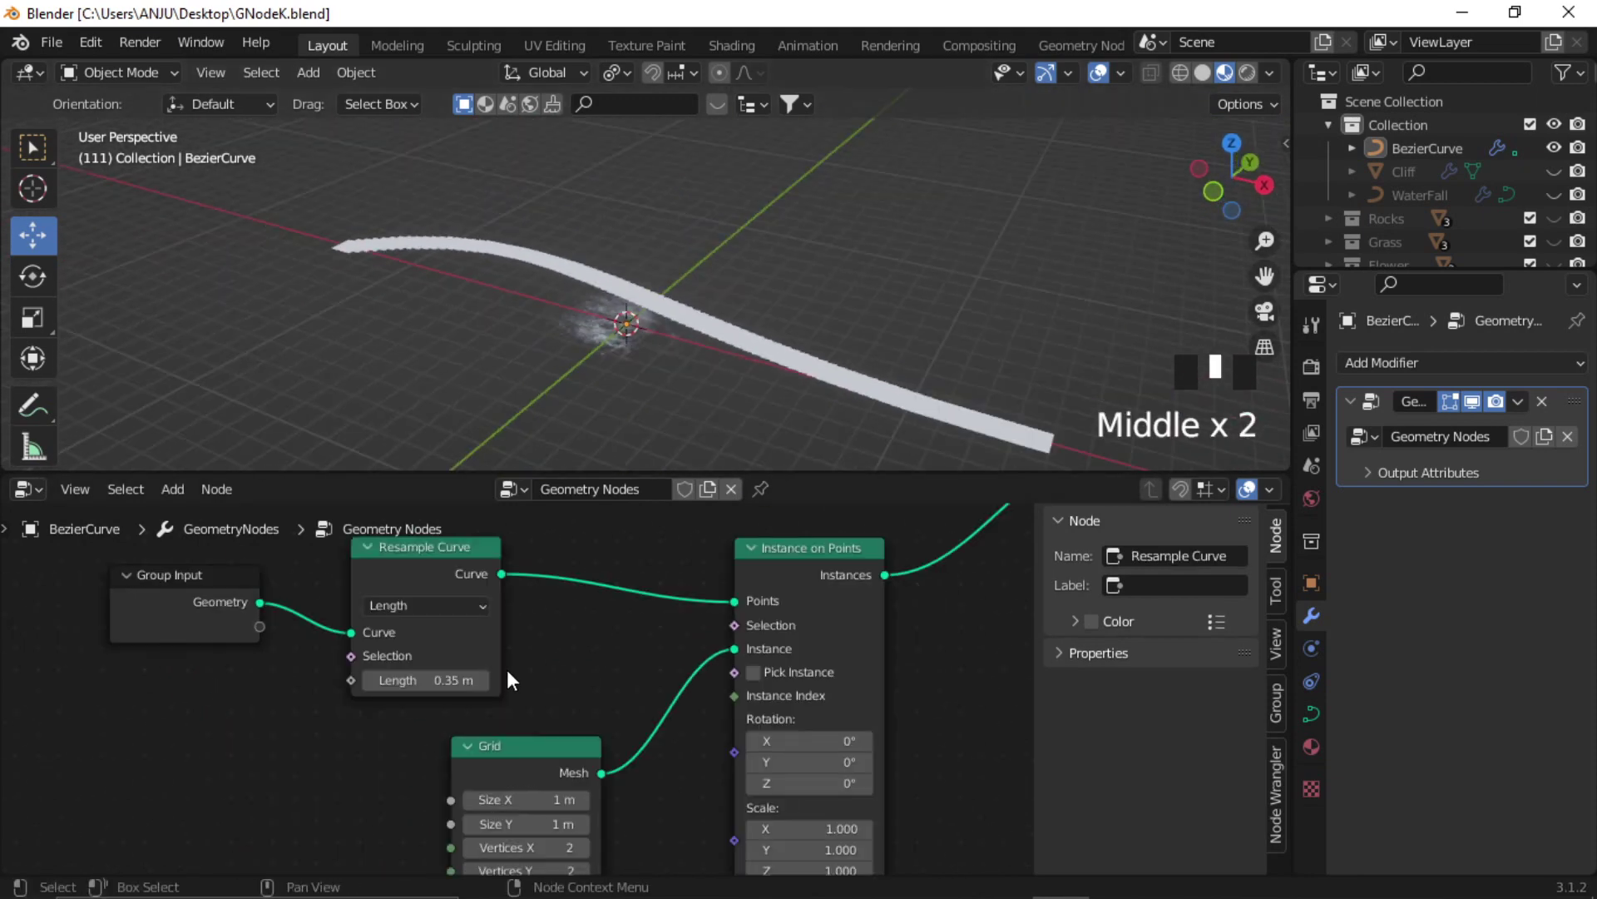
pyautogui.moveTo(439, 681); pyautogui.dragTo(542, 680)
pyautogui.click(406, 681)
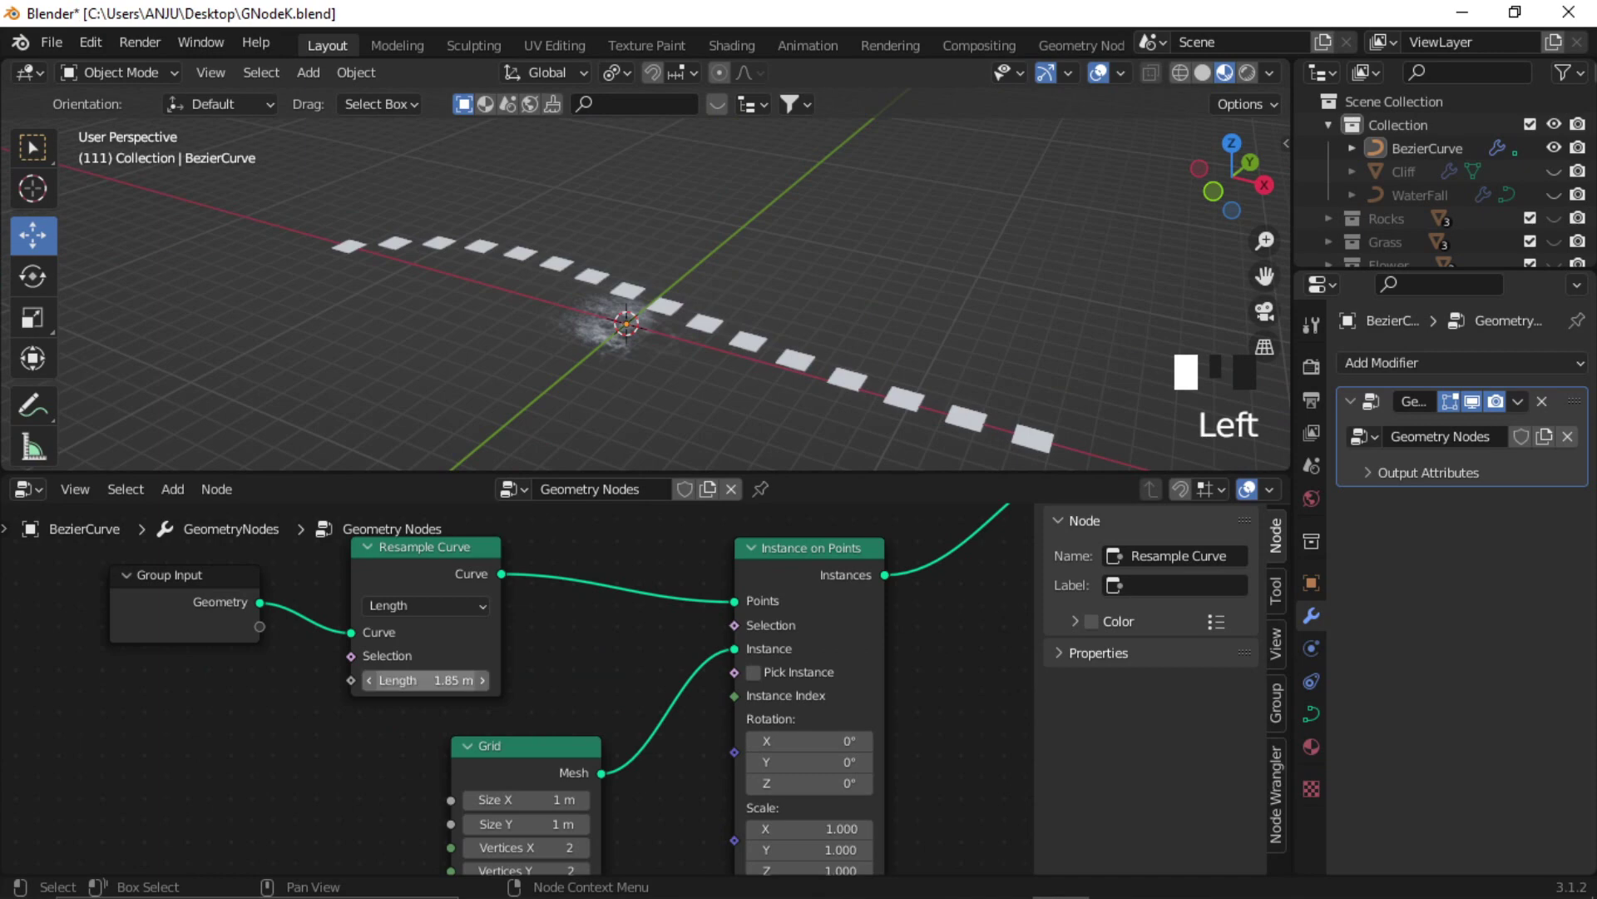
pyautogui.write('1.5')
pyautogui.press('Return')
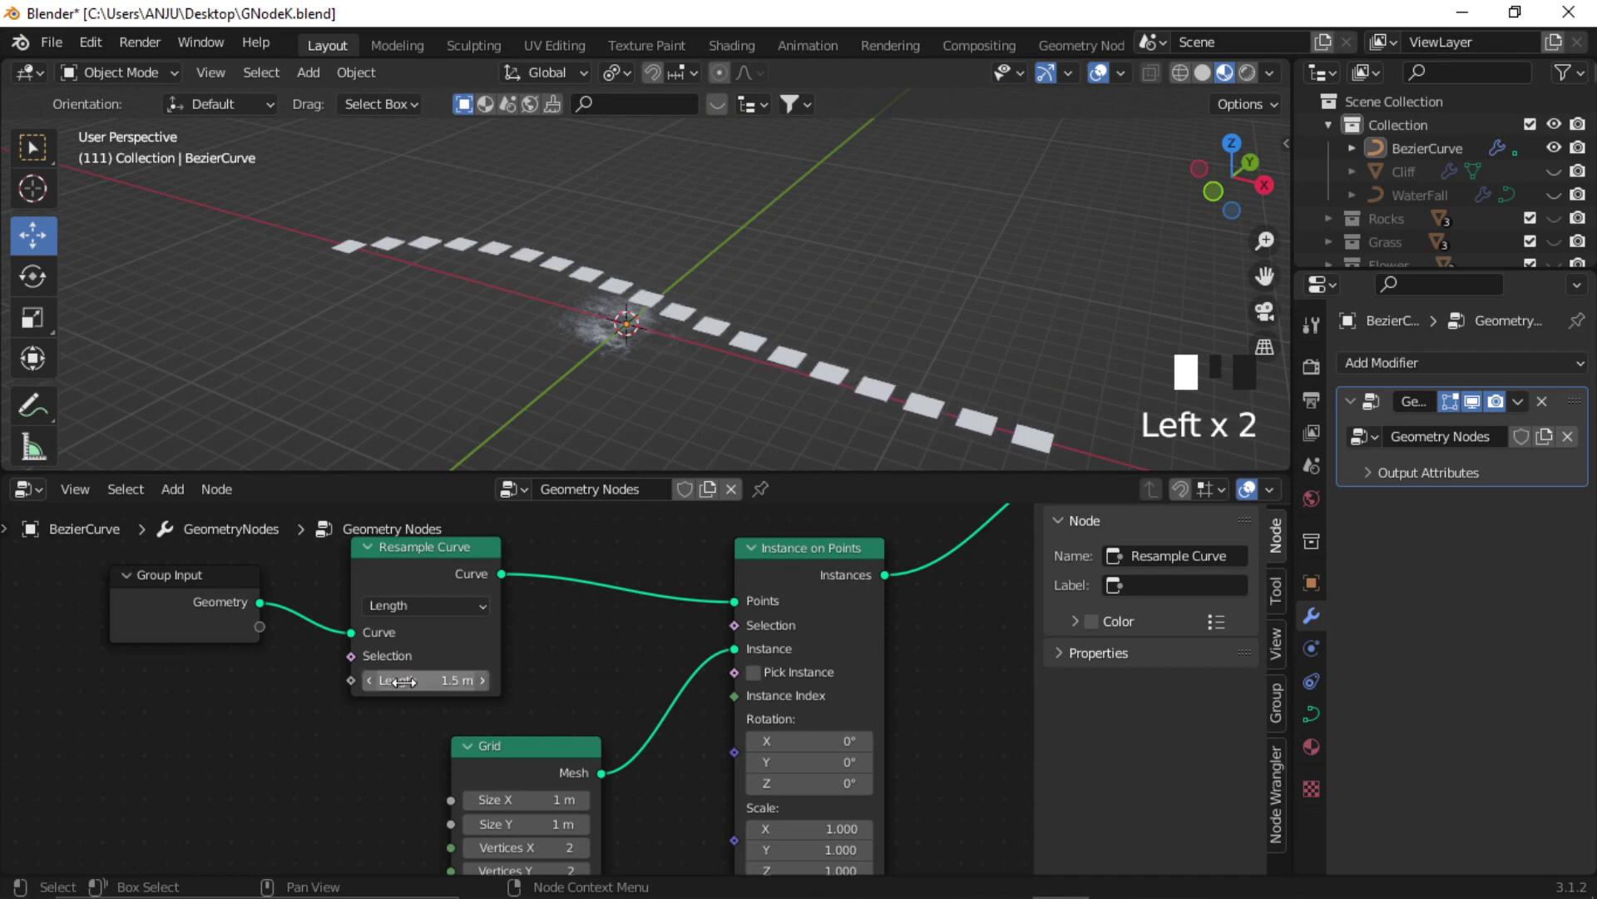
# Set both Size X and Size Y of the Grid node to 2.5 m.
pyautogui.scroll(1, 584, 783)
pyautogui.moveTo(584, 783); pyautogui.dragTo(606, 681, button='middle')
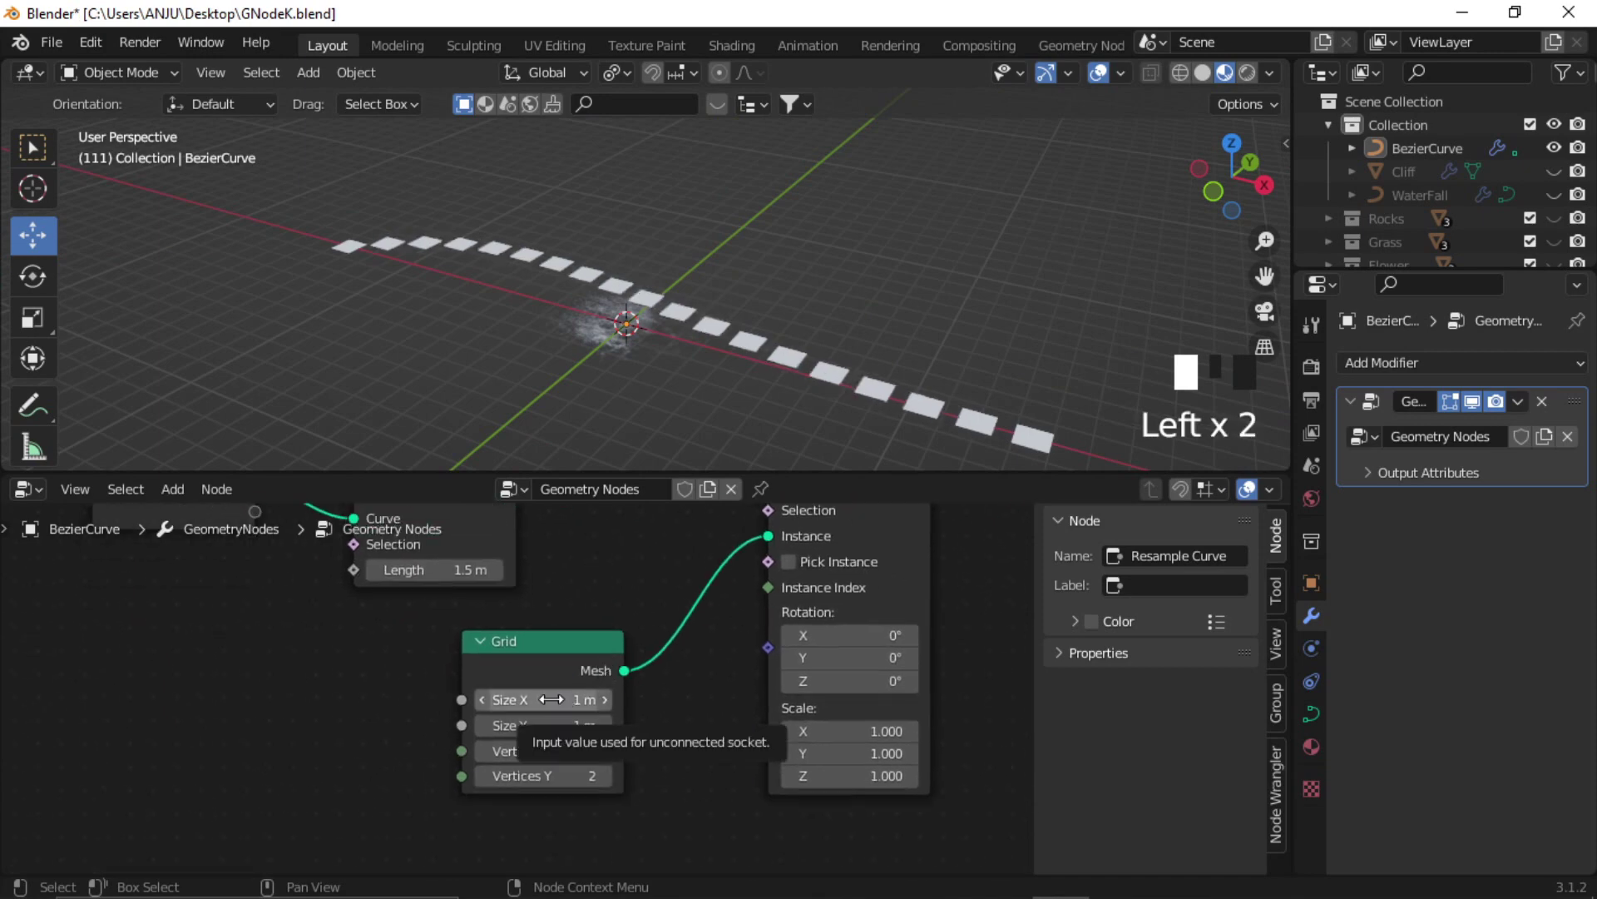
pyautogui.moveTo(688, 332); pyautogui.dragTo(700, 364, button='middle')
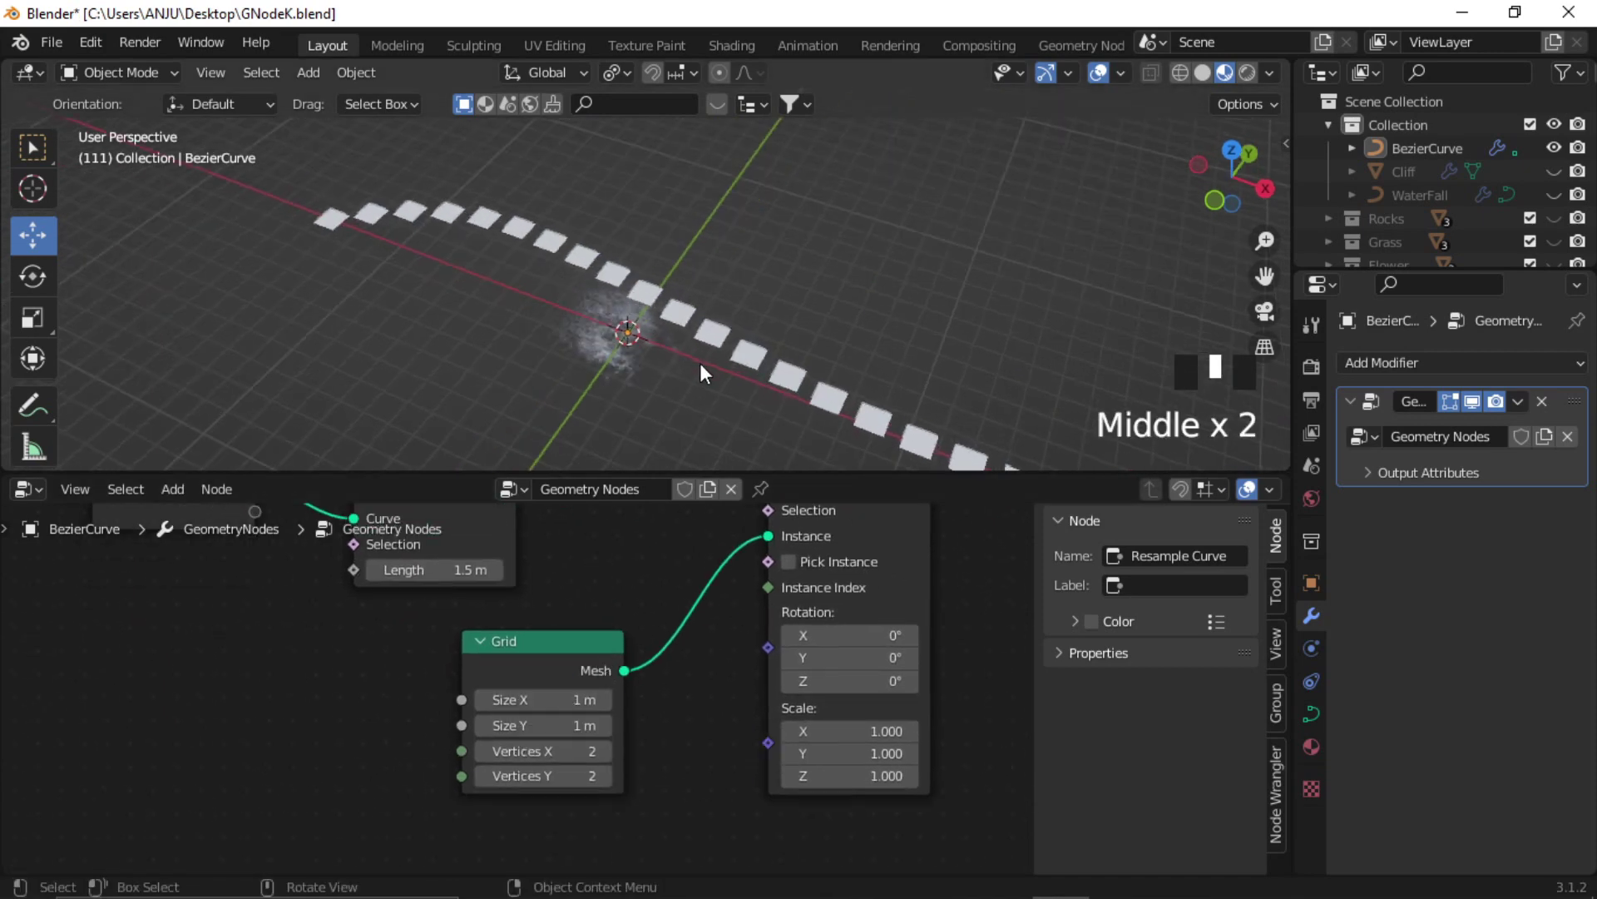
pyautogui.moveTo(541, 699); pyautogui.dragTo(541, 725)
pyautogui.write('2.5')
pyautogui.click(556, 677)
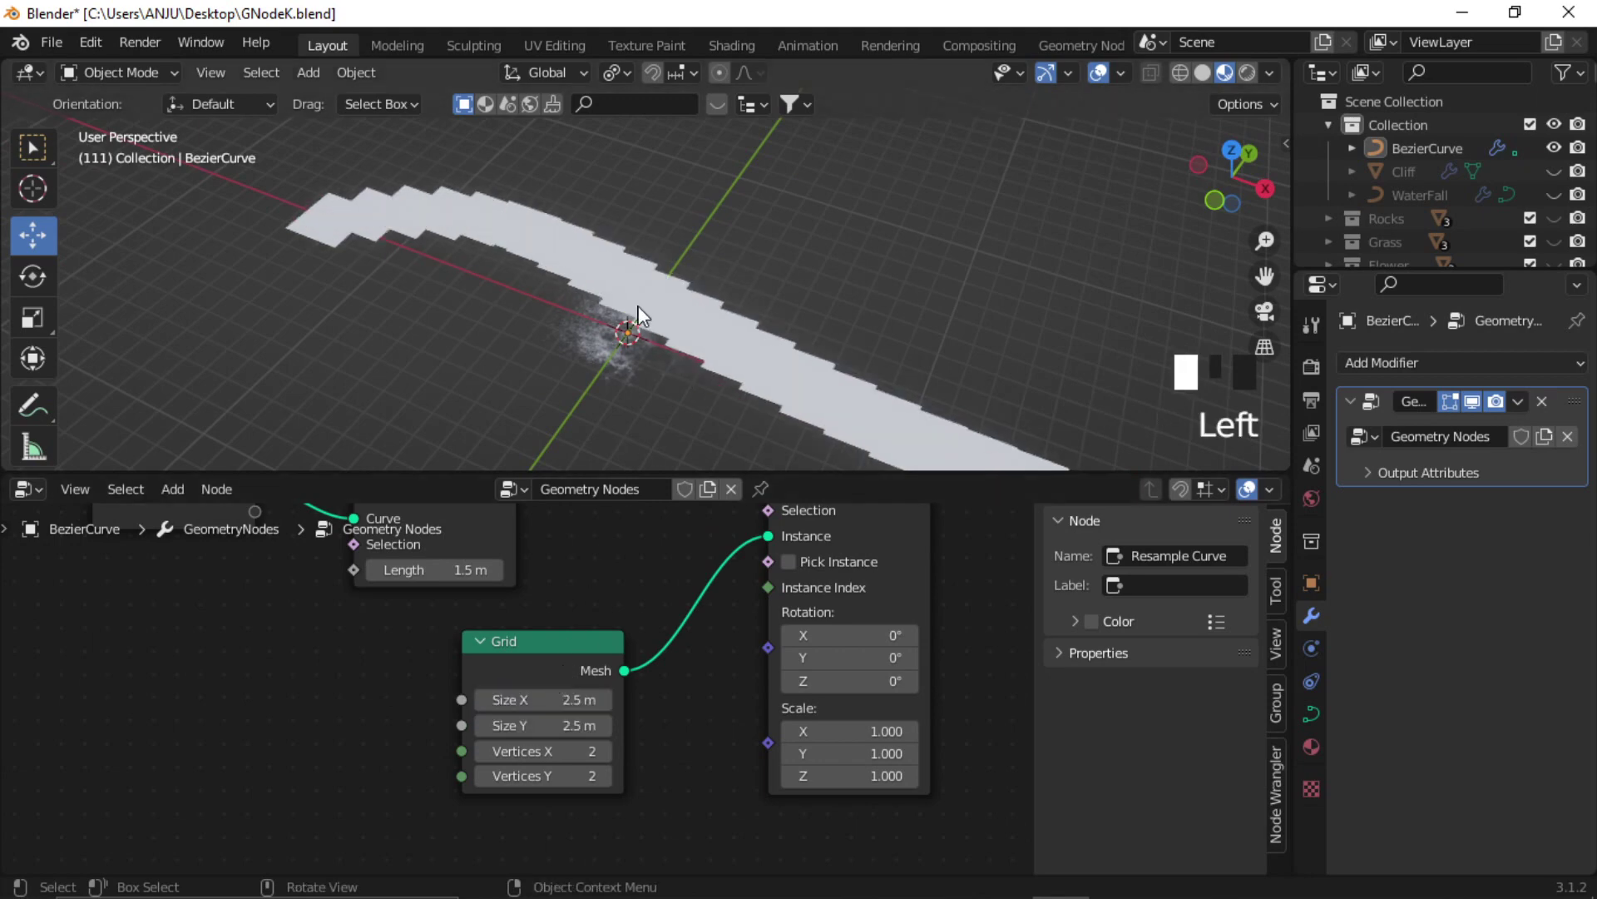
# Set the Resample Curve node's Length to 1.8 m.
pyautogui.click(458, 569)
pyautogui.write('1.8')
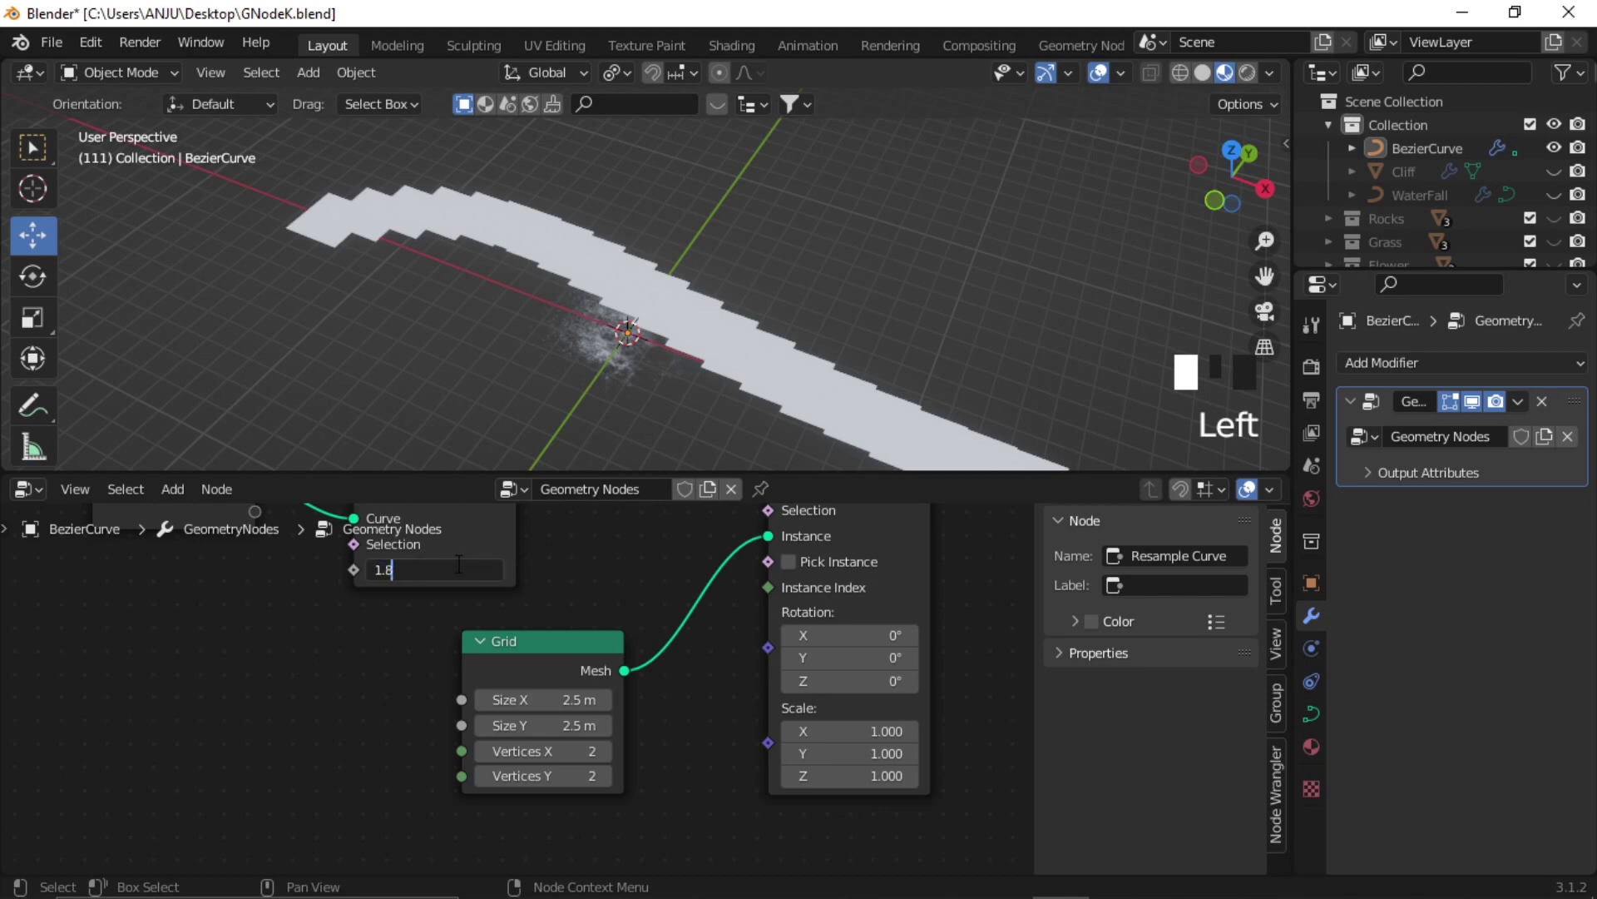
pyautogui.click(616, 253)
pyautogui.moveTo(616, 253); pyautogui.dragTo(666, 315, button='middle')
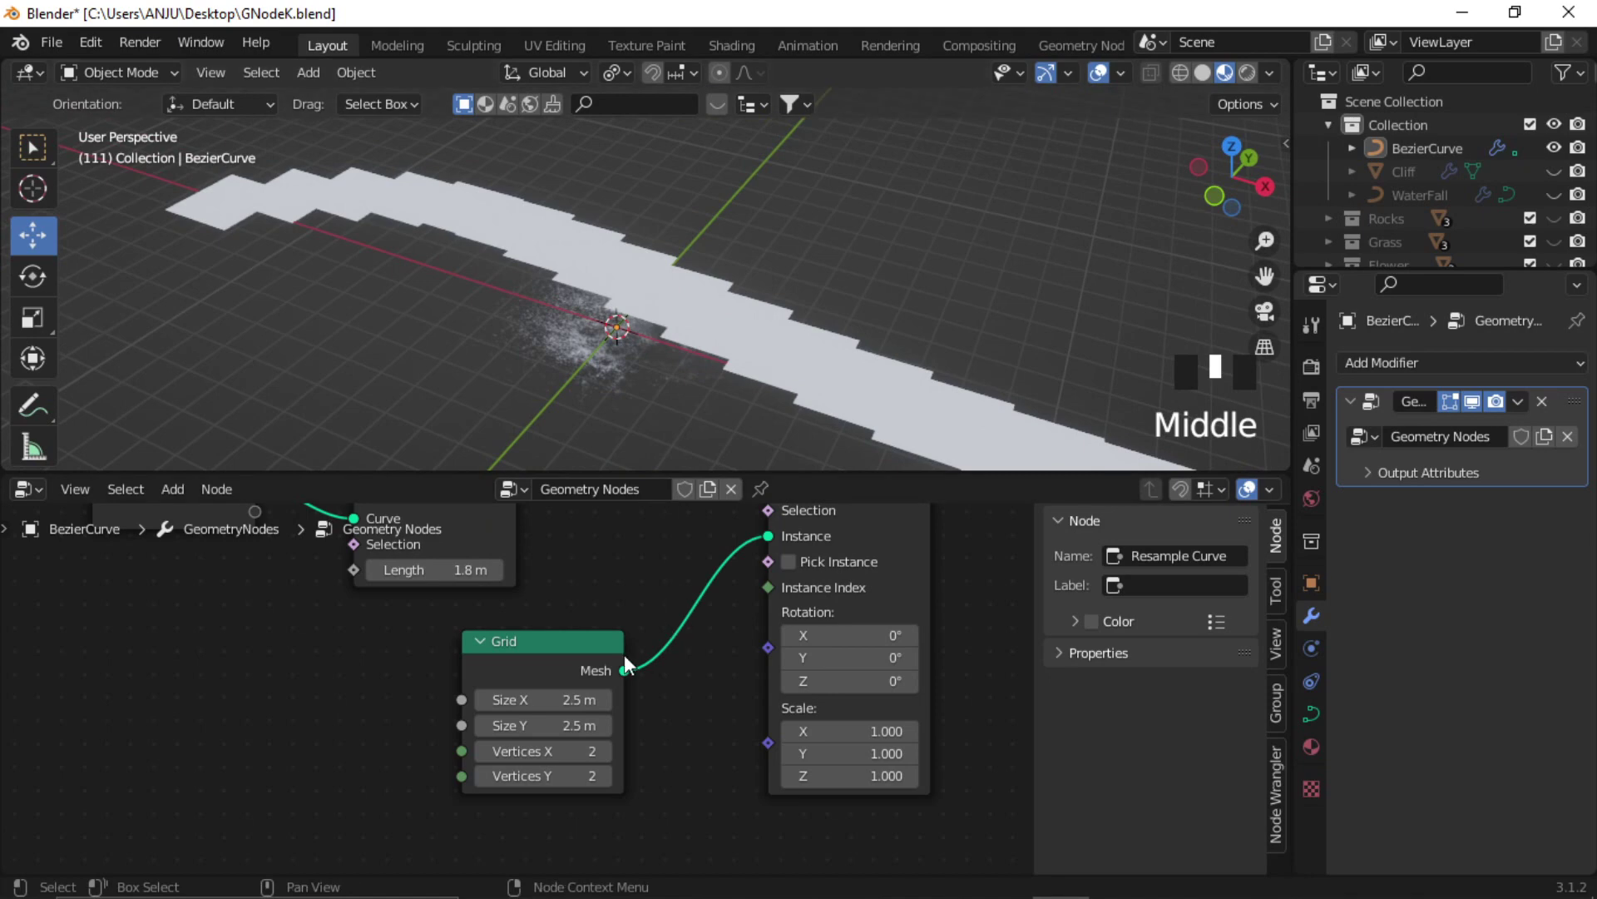
# Add an Align Euler to Vector node and place it below the Grid node.
pyautogui.scroll(-2, 629, 667)
pyautogui.moveTo(636, 679); pyautogui.dragTo(760, 746, button='middle')
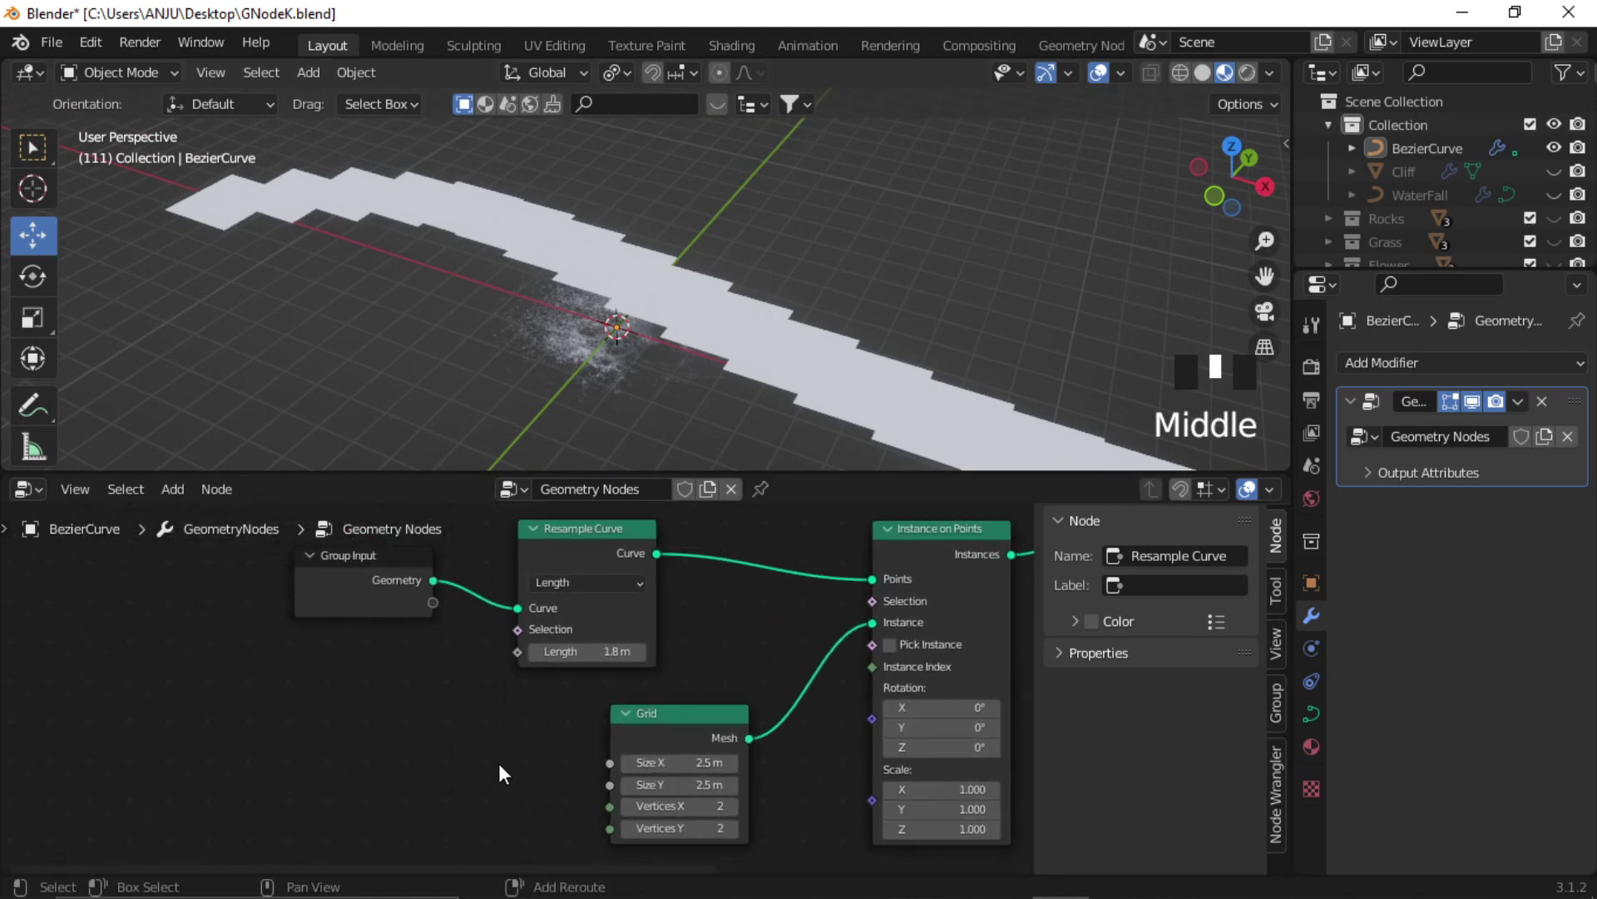
pyautogui.hotkey('shift', 'a')
pyautogui.click(438, 416)
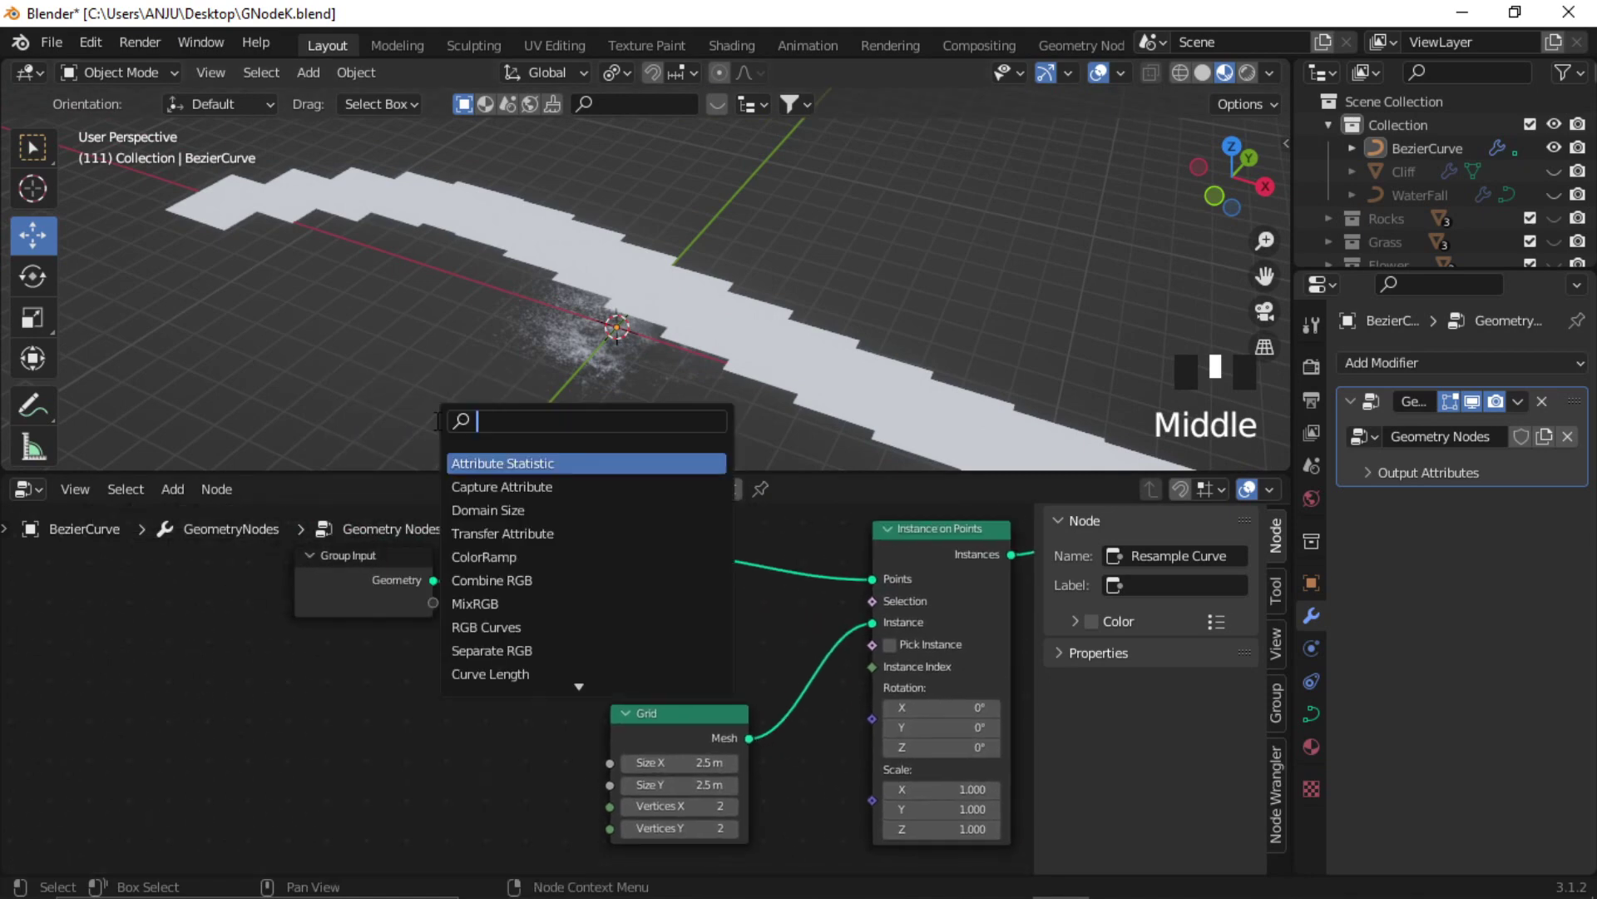
pyautogui.write('eul')
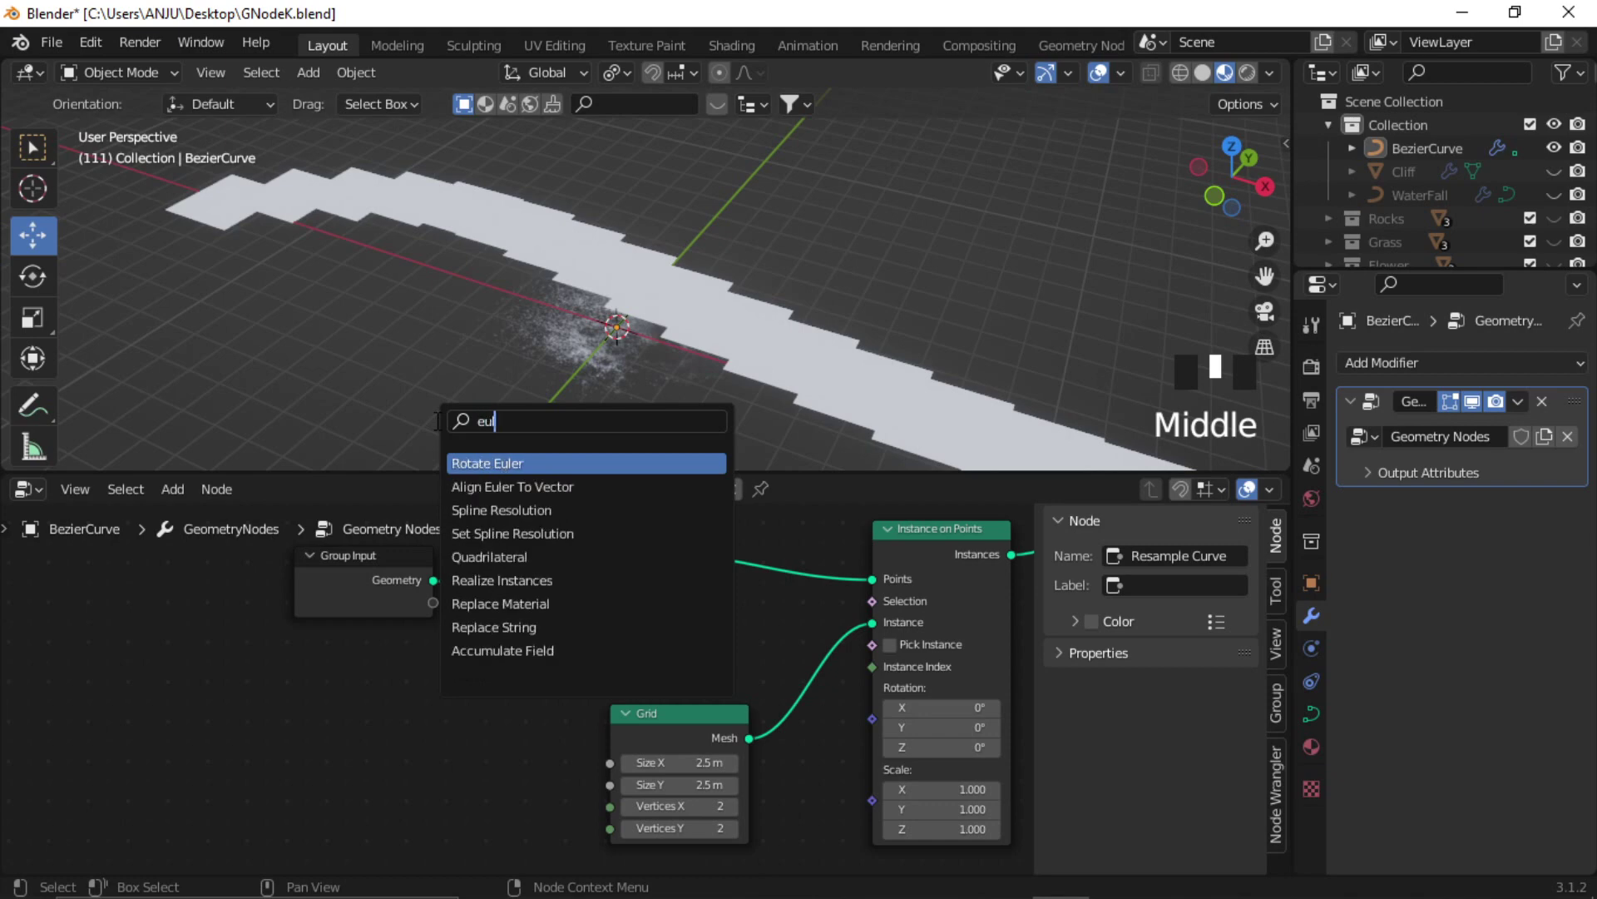
pyautogui.click(540, 486)
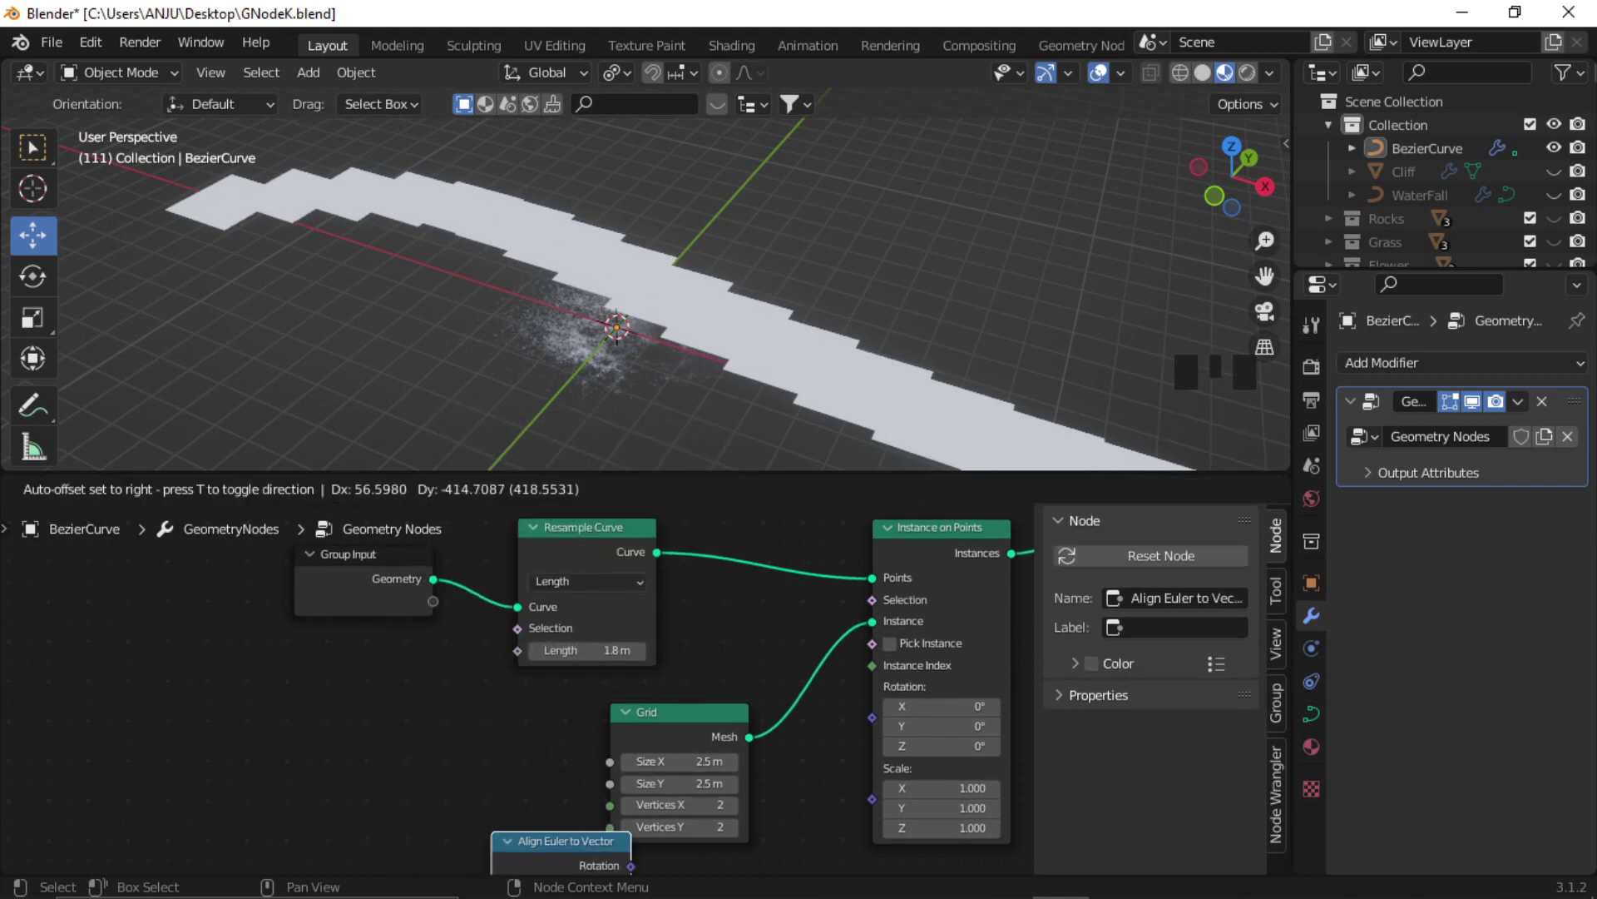
pyautogui.click(706, 765)
# Add a Curve Tangent node and place it on the input side of Align Euler to Vector.
pyautogui.moveTo(846, 797); pyautogui.dragTo(801, 691, button='middle')
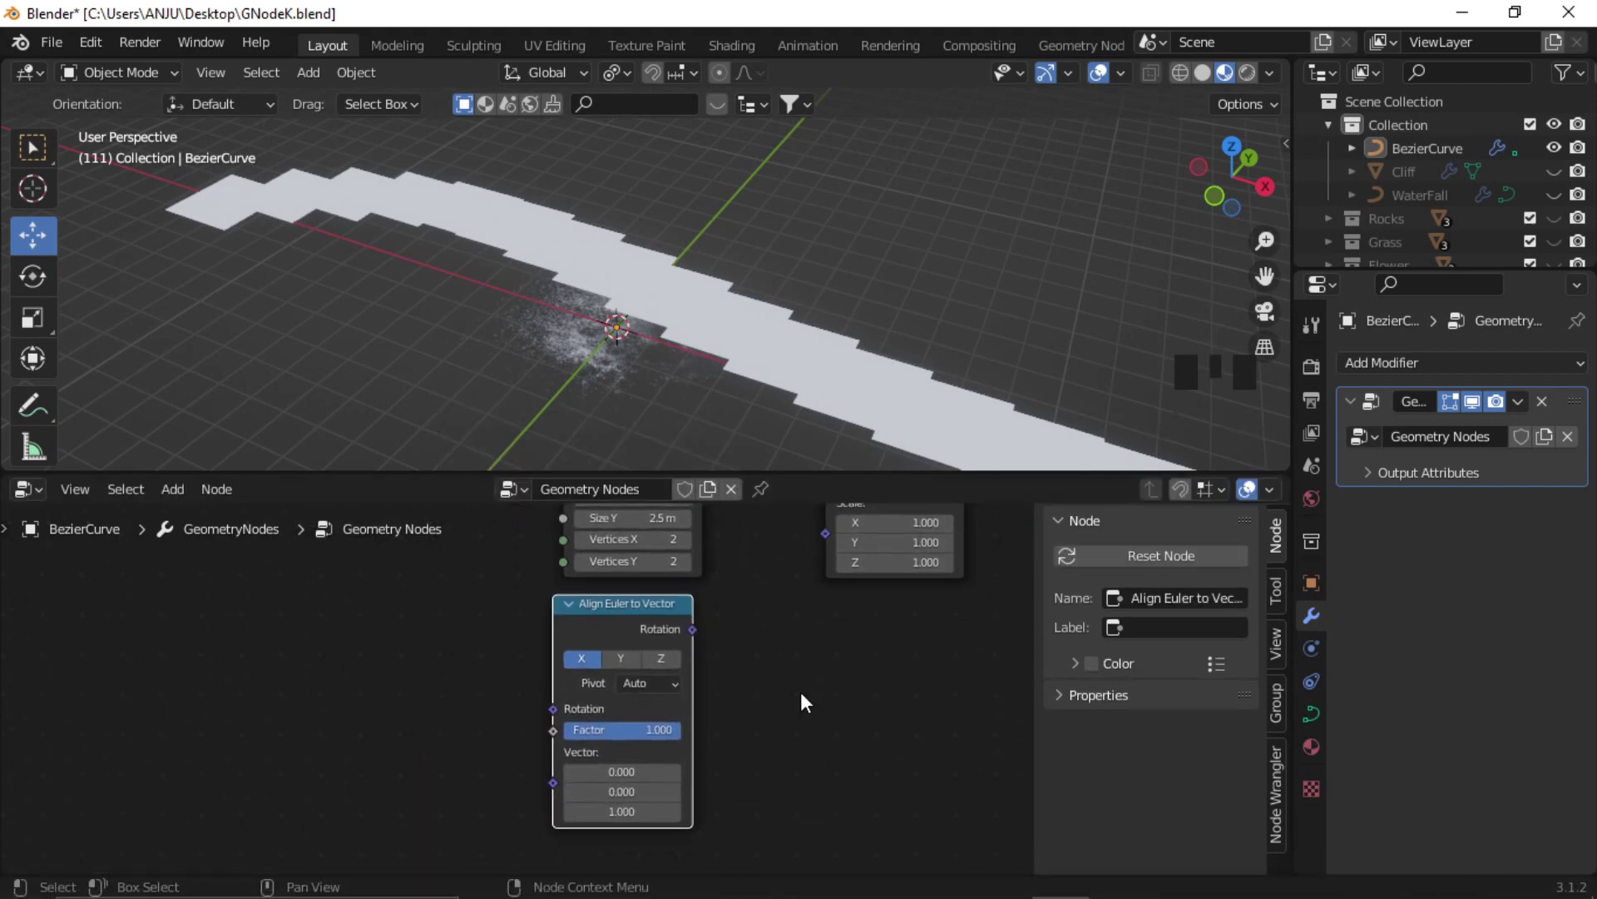
pyautogui.hotkey('shift', 'a')
pyautogui.click(717, 415)
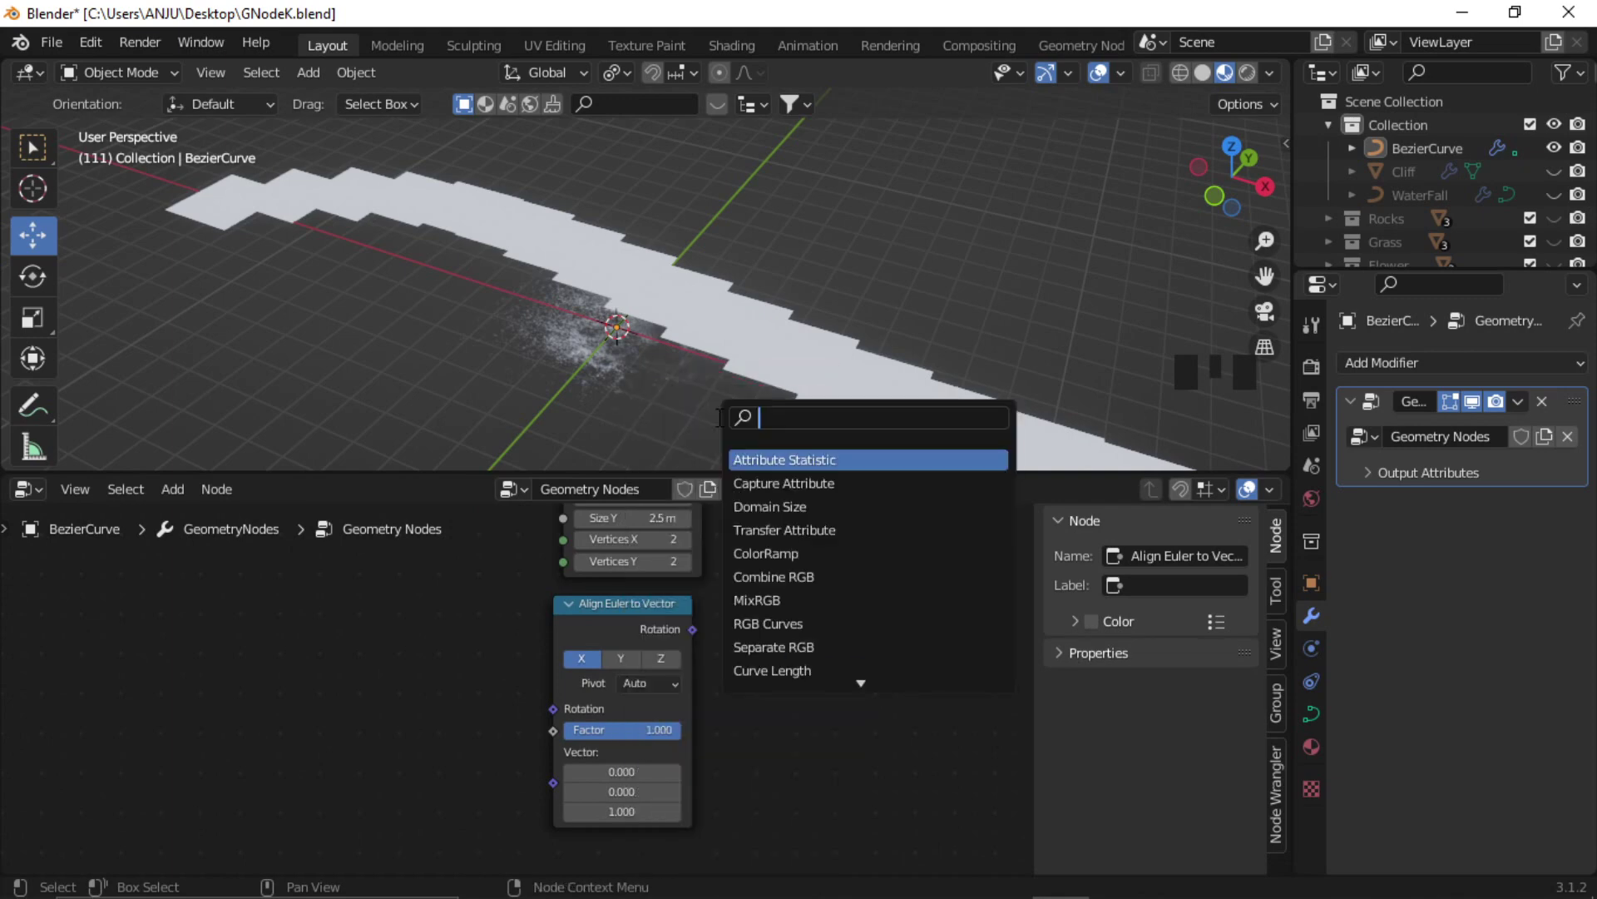
pyautogui.write('curv')
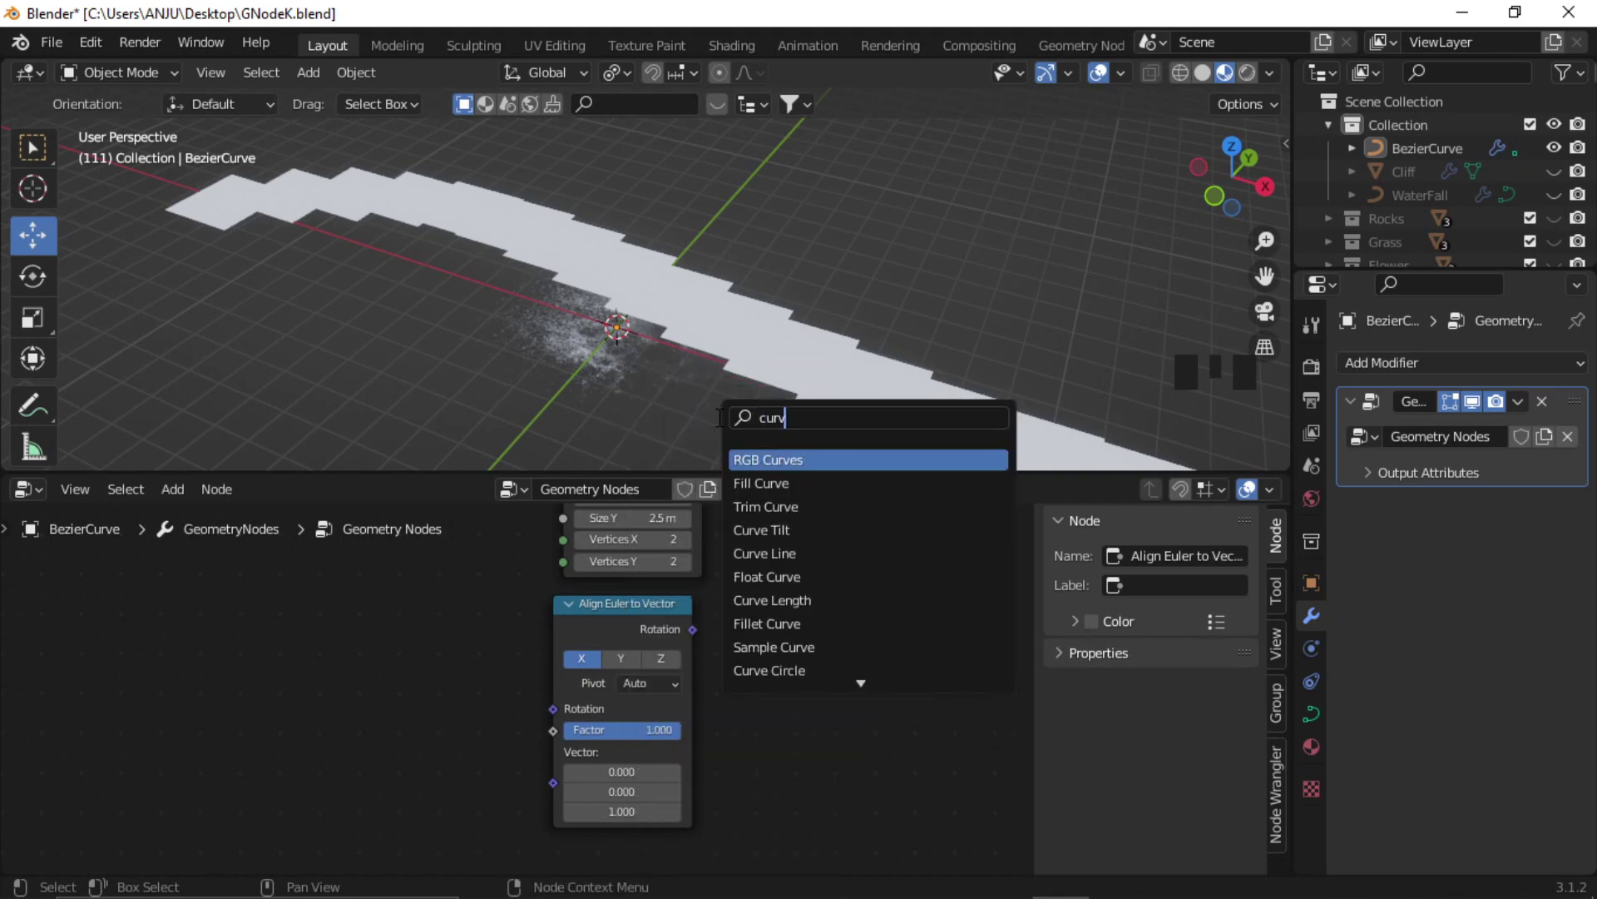
pyautogui.write('et')
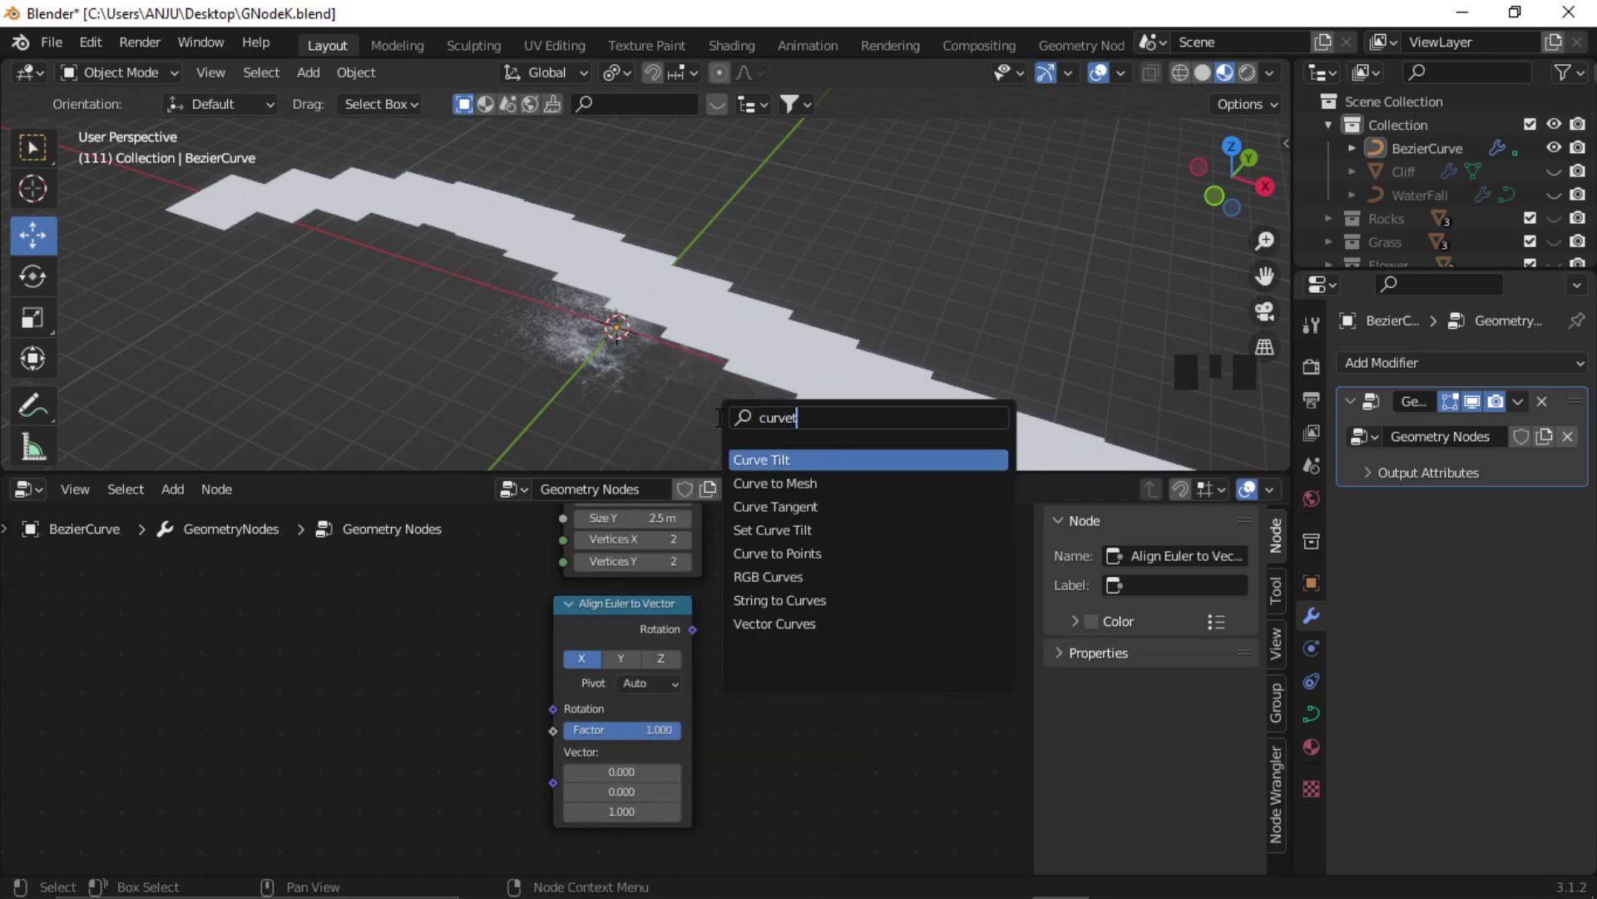
pyautogui.click(830, 507)
pyautogui.click(438, 783)
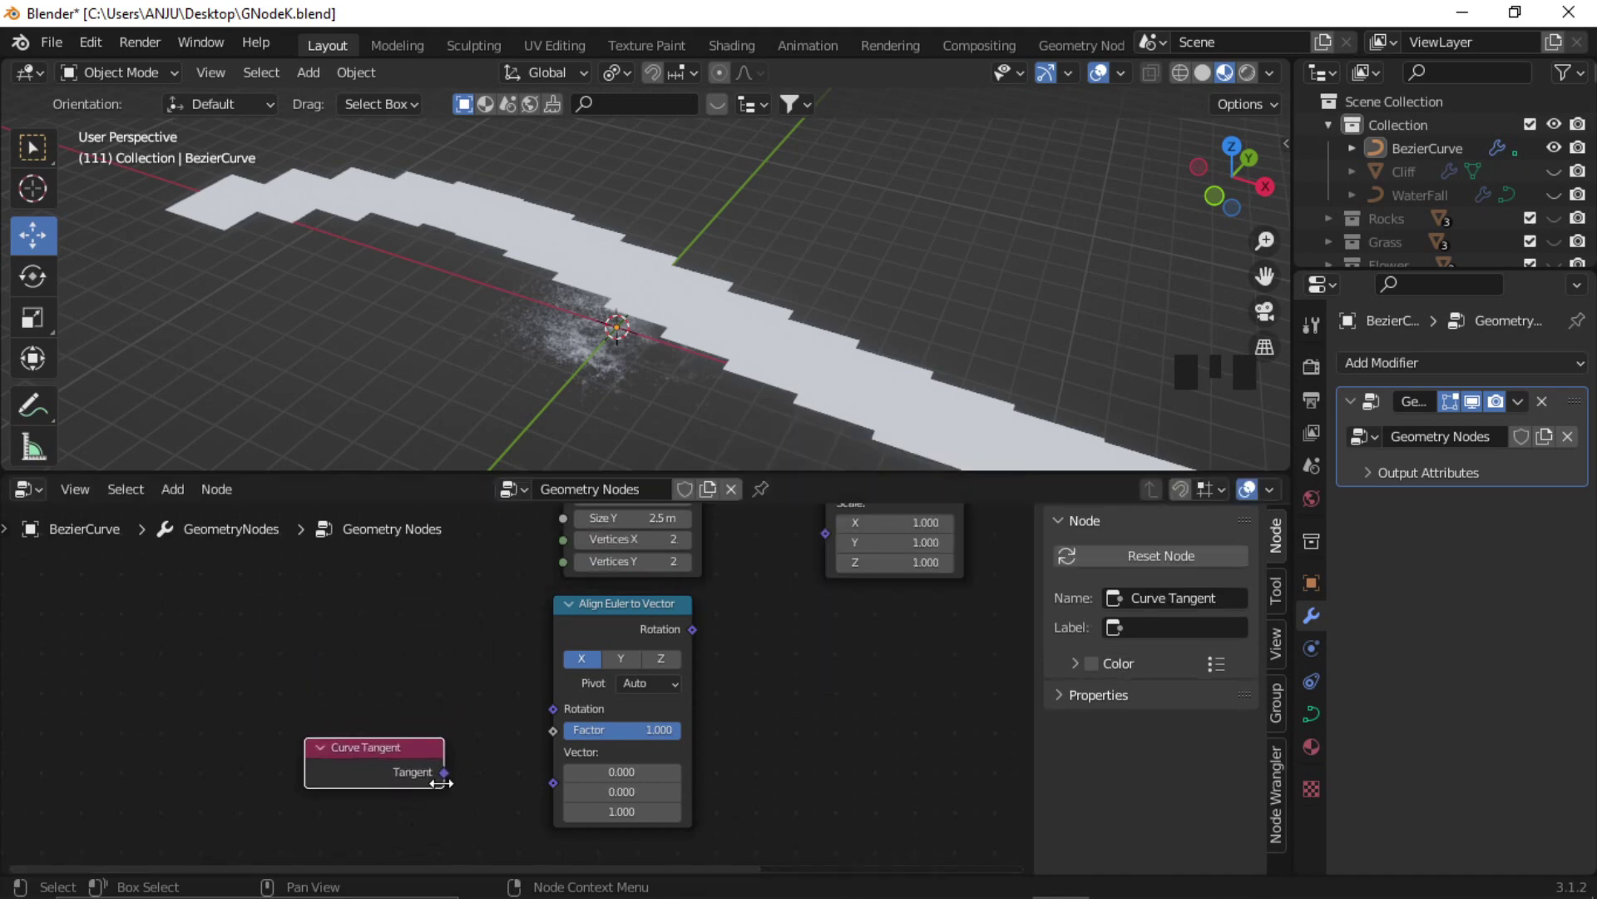
# Link Tangent to the Vector input of Align Euler to Vector, and its Rotation output to the Rotation input of Instance on Points.
pyautogui.moveTo(445, 772); pyautogui.dragTo(554, 783)
pyautogui.moveTo(749, 670); pyautogui.dragTo(670, 827, button='middle')
pyautogui.moveTo(614, 787); pyautogui.dragTo(748, 611)
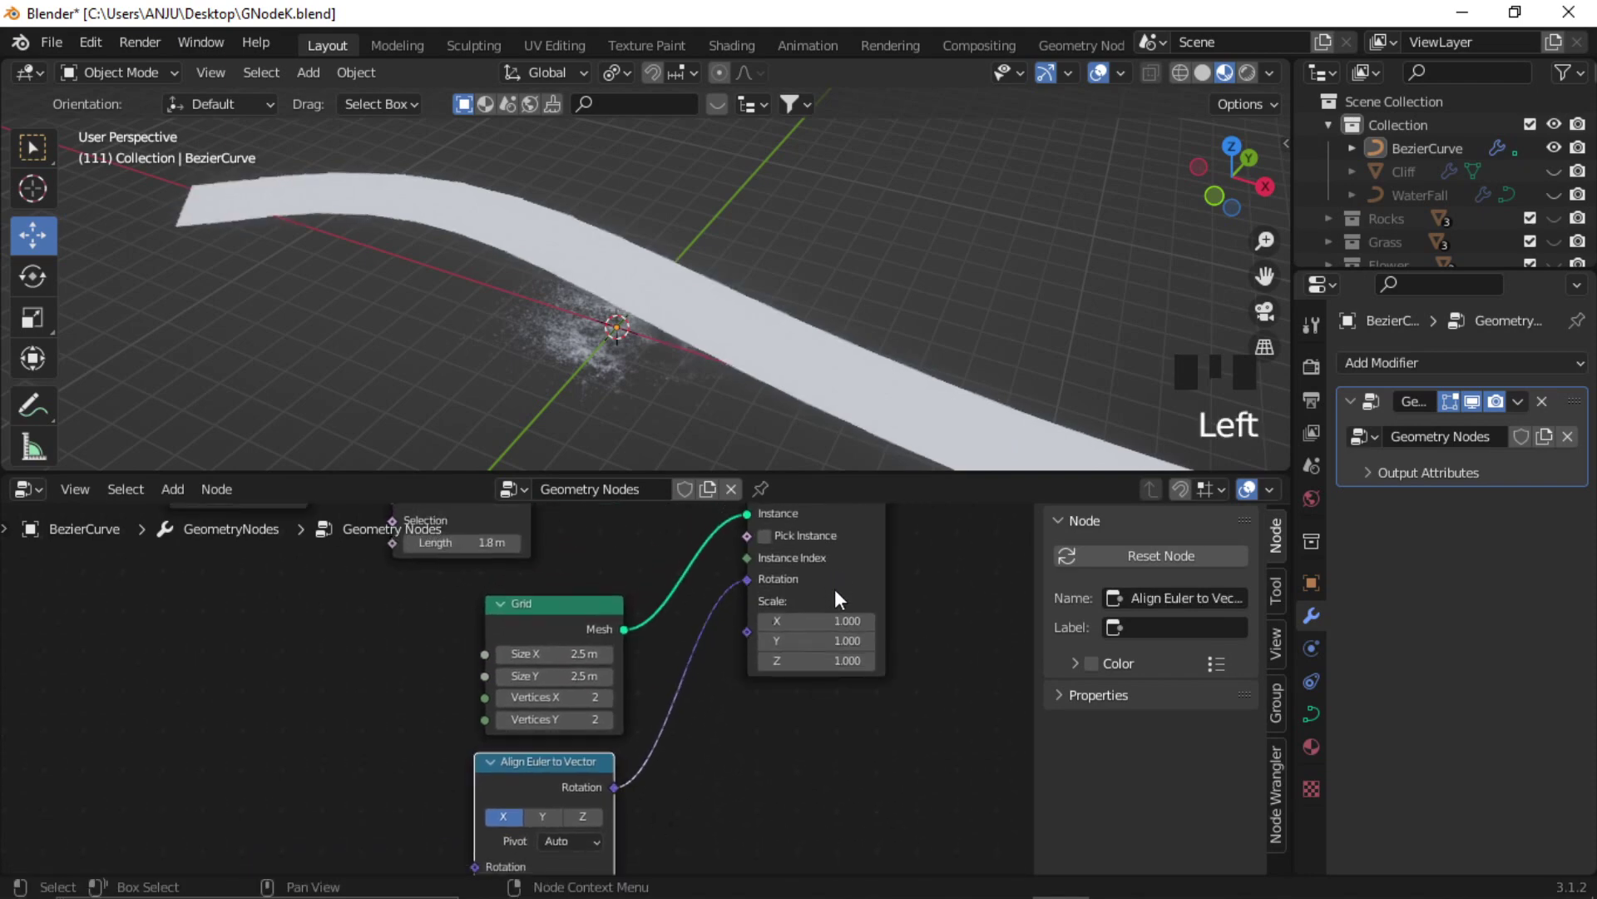
# Set the Resample Curve node's Length to 2.5 m.
pyautogui.scroll(-1, 752, 630)
pyautogui.moveTo(628, 597); pyautogui.dragTo(643, 729, button='middle')
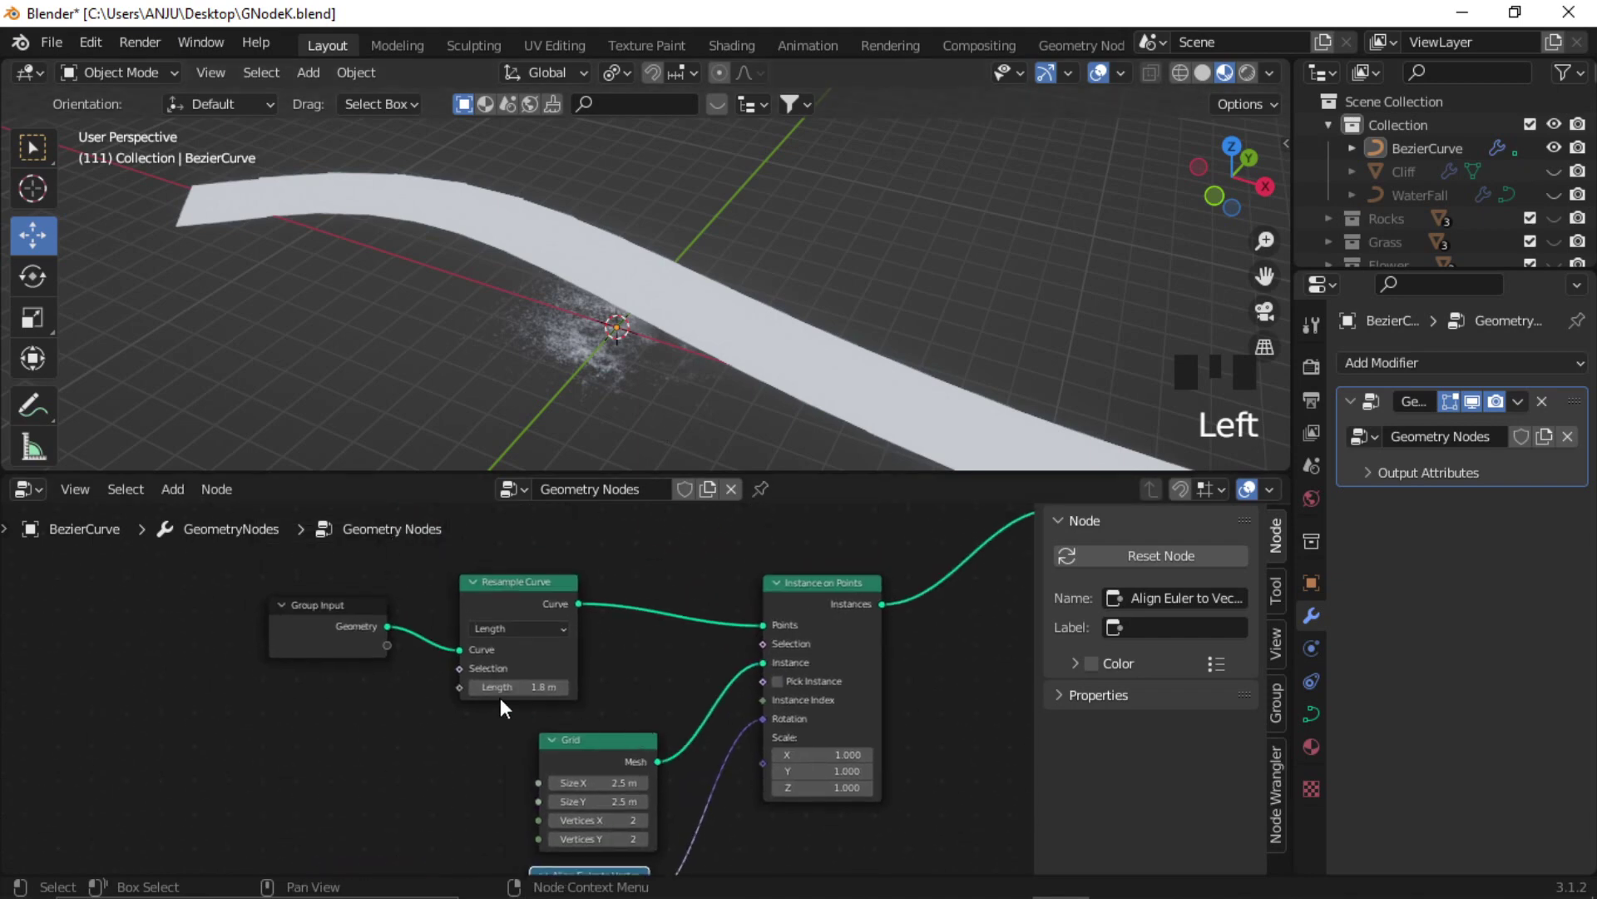
pyautogui.click(499, 687)
pyautogui.write('2.5')
pyautogui.press('Return')
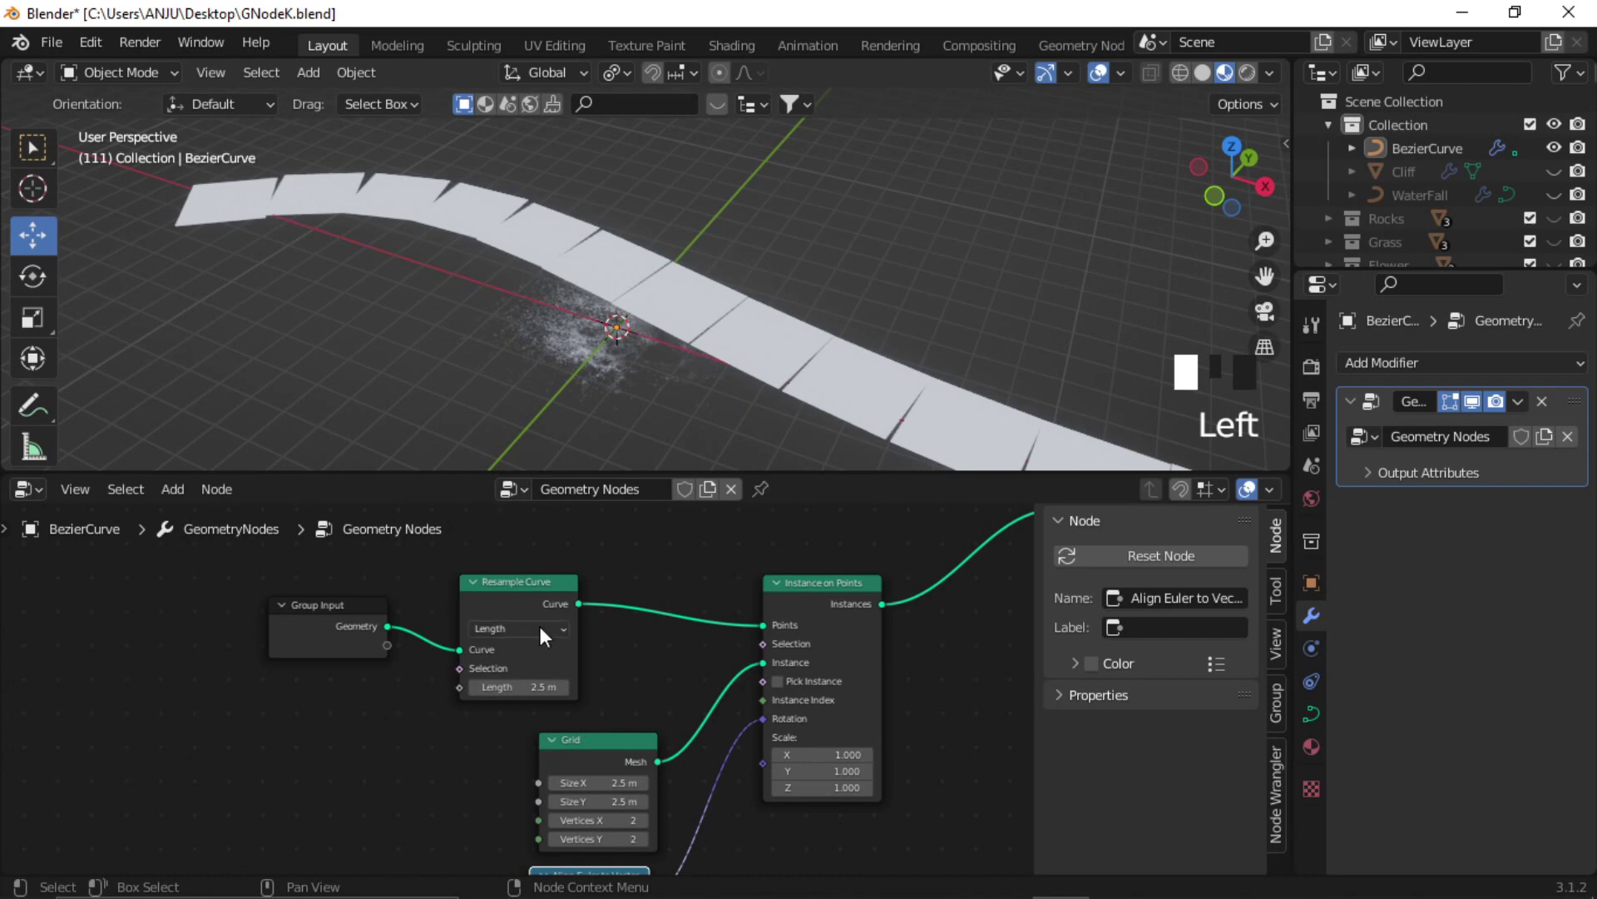
# Examine the spacing and alignment of the instanced planes along the curve from different angles.
pyautogui.scroll(-1, 782, 349)
pyautogui.moveTo(783, 349); pyautogui.dragTo(256, 381, button='middle')
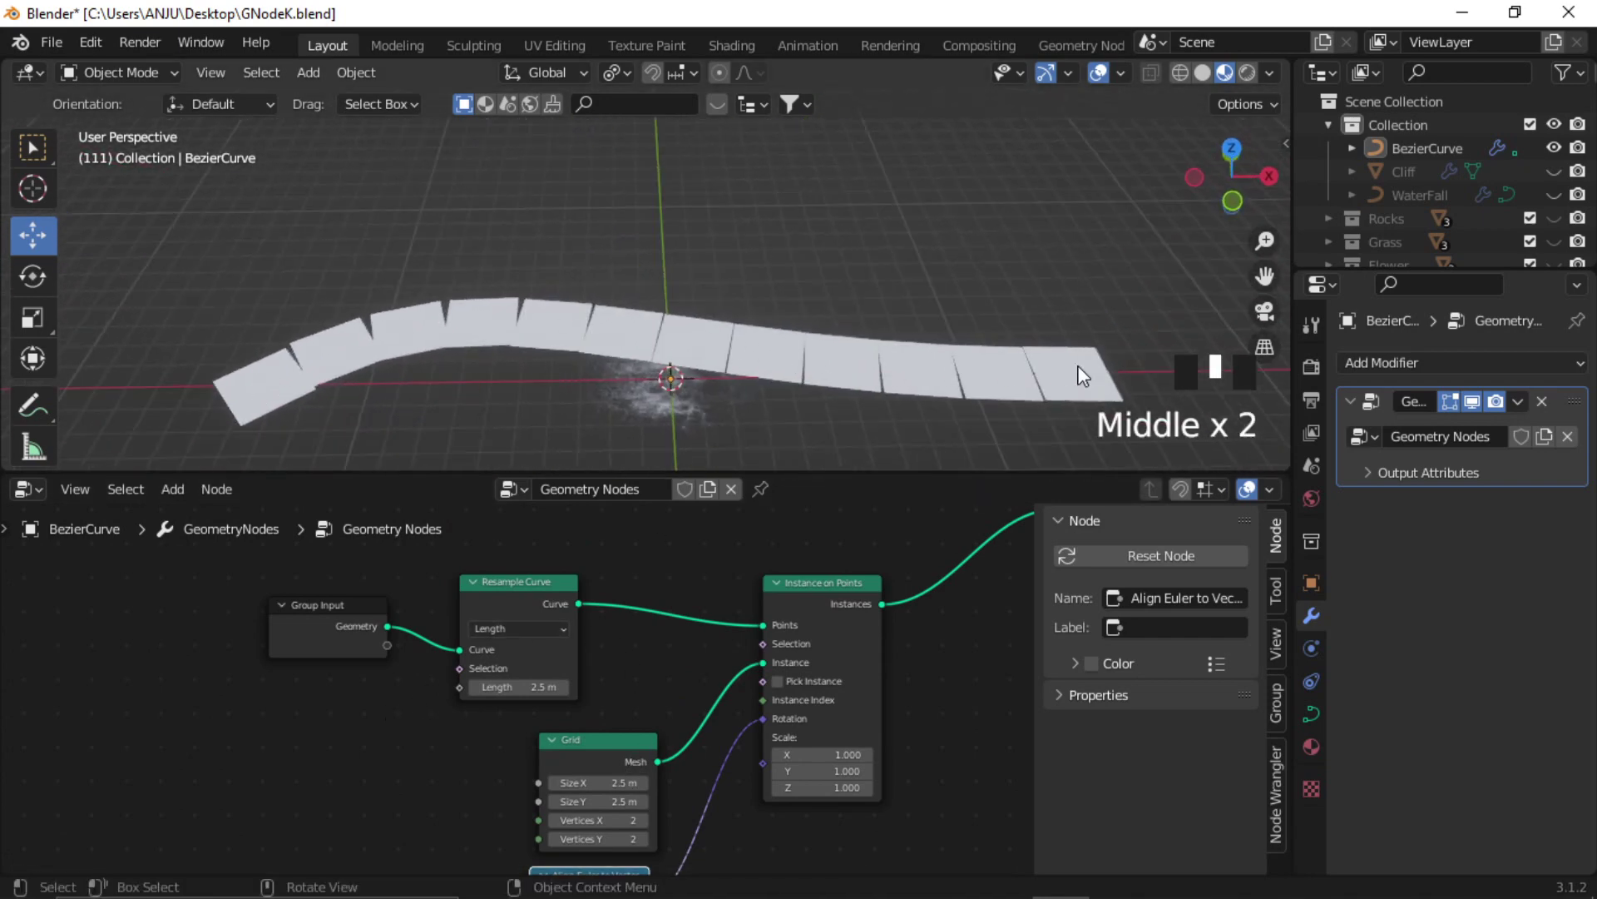
pyautogui.moveTo(820, 357); pyautogui.dragTo(687, 316, button='middle')
pyautogui.scroll(4, 782, 358)
pyautogui.scroll(-1, 677, 292)
pyautogui.moveTo(702, 723); pyautogui.dragTo(692, 614, button='middle')
pyautogui.moveTo(701, 703)
pyautogui.mouseDown(button='middle')
pyautogui.moveTo(702, 718)
pyautogui.moveTo(686, 705)
pyautogui.mouseUp(button='middle')
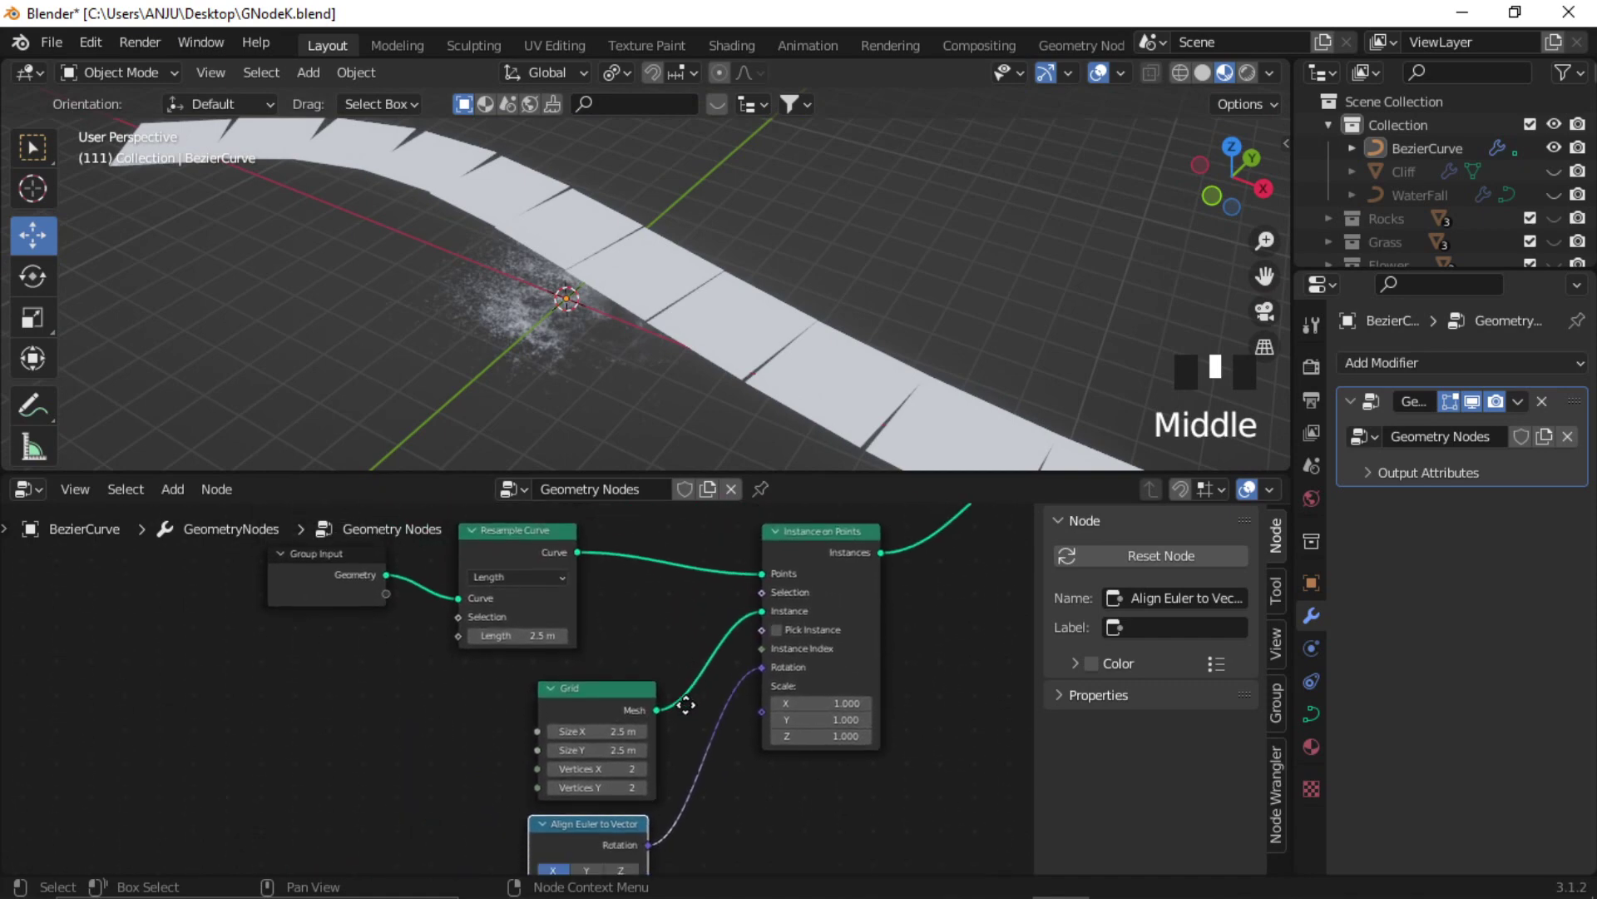
# Set the Grid node's Size X to 2 m and Size Y to 3 m.
pyautogui.moveTo(599, 696); pyautogui.dragTo(588, 681)
pyautogui.scroll(1, 610, 707)
pyautogui.moveTo(613, 722); pyautogui.dragTo(613, 754, button='middle')
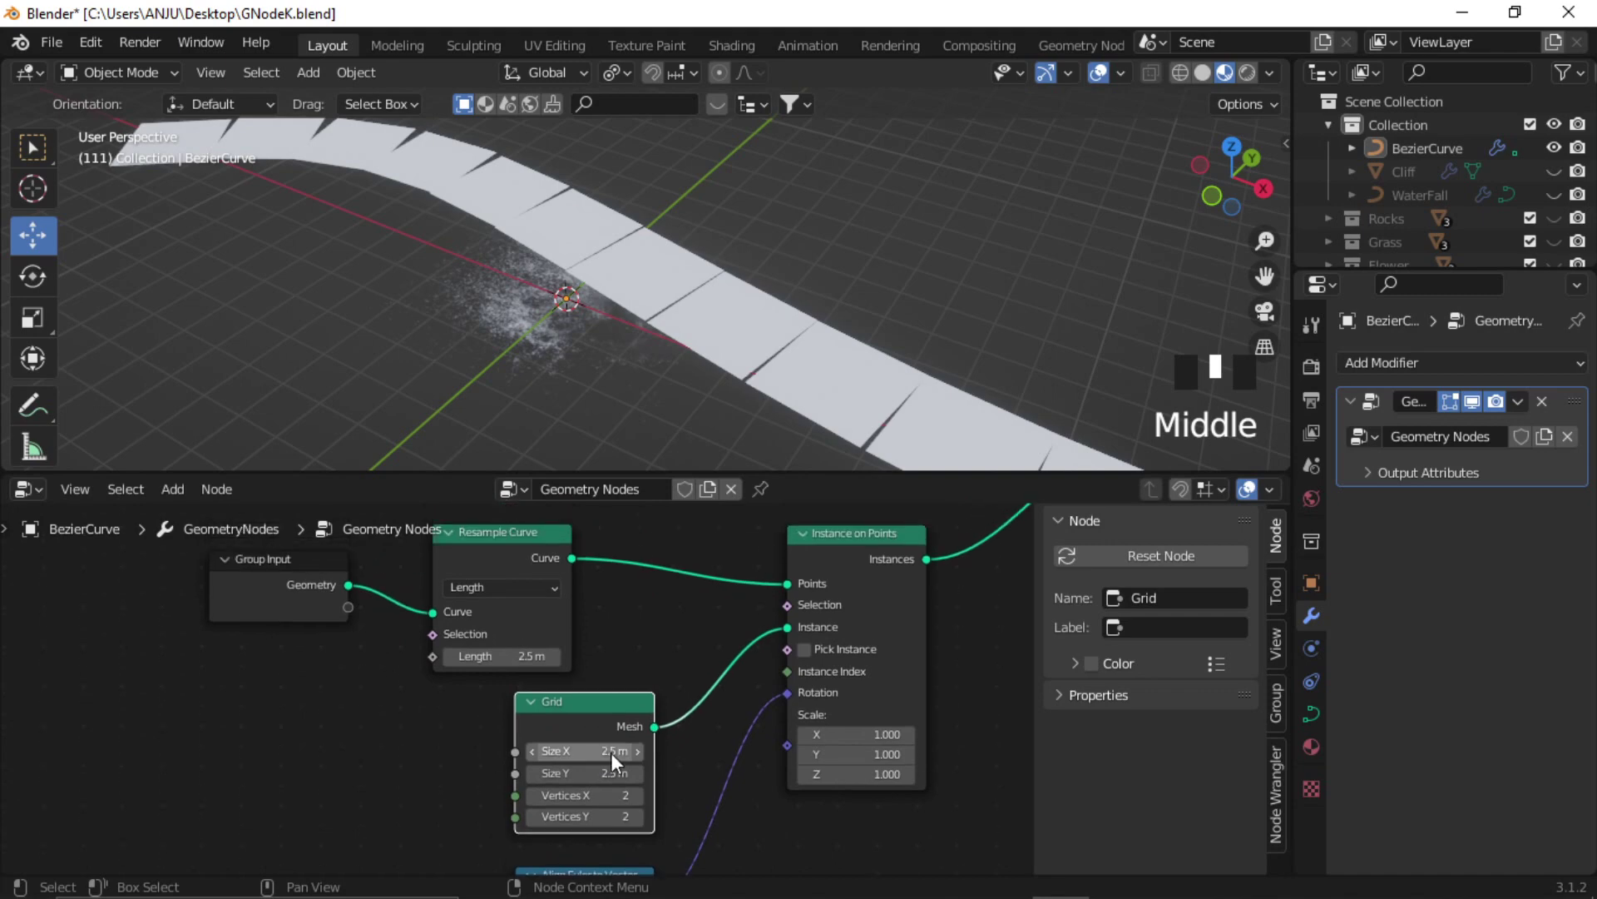
pyautogui.moveTo(557, 751); pyautogui.dragTo(660, 773)
pyautogui.scroll(-2, 716, 291)
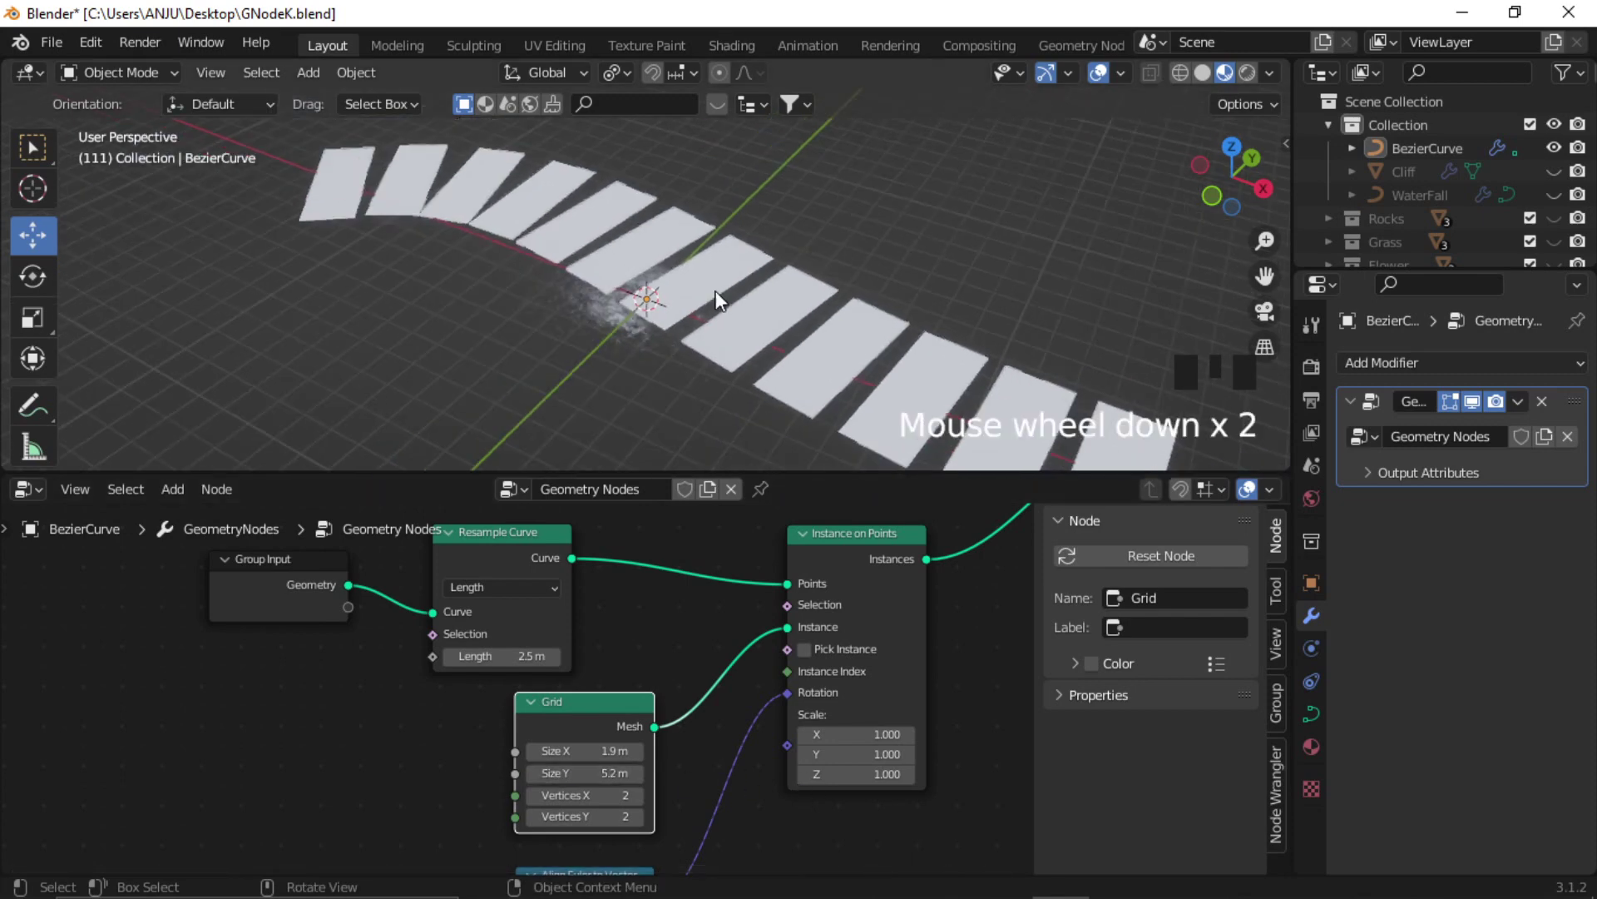
pyautogui.click(357, 677)
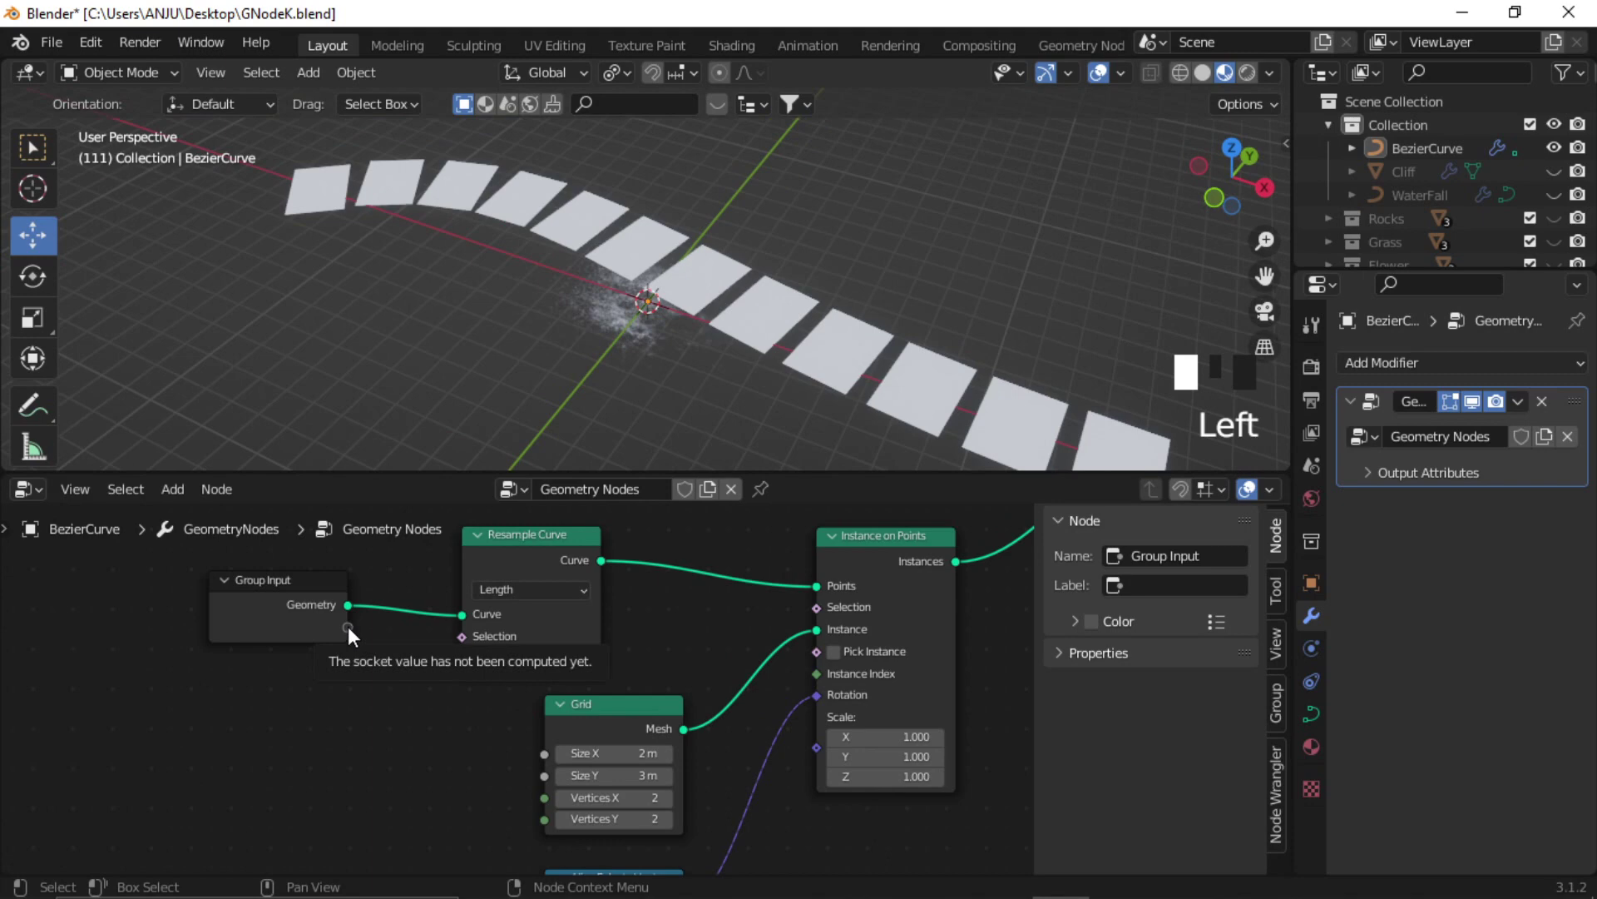
# Expose the Grid node's Size Y as a group input and rename that input WIDTH.
pyautogui.moveTo(348, 626); pyautogui.dragTo(555, 777)
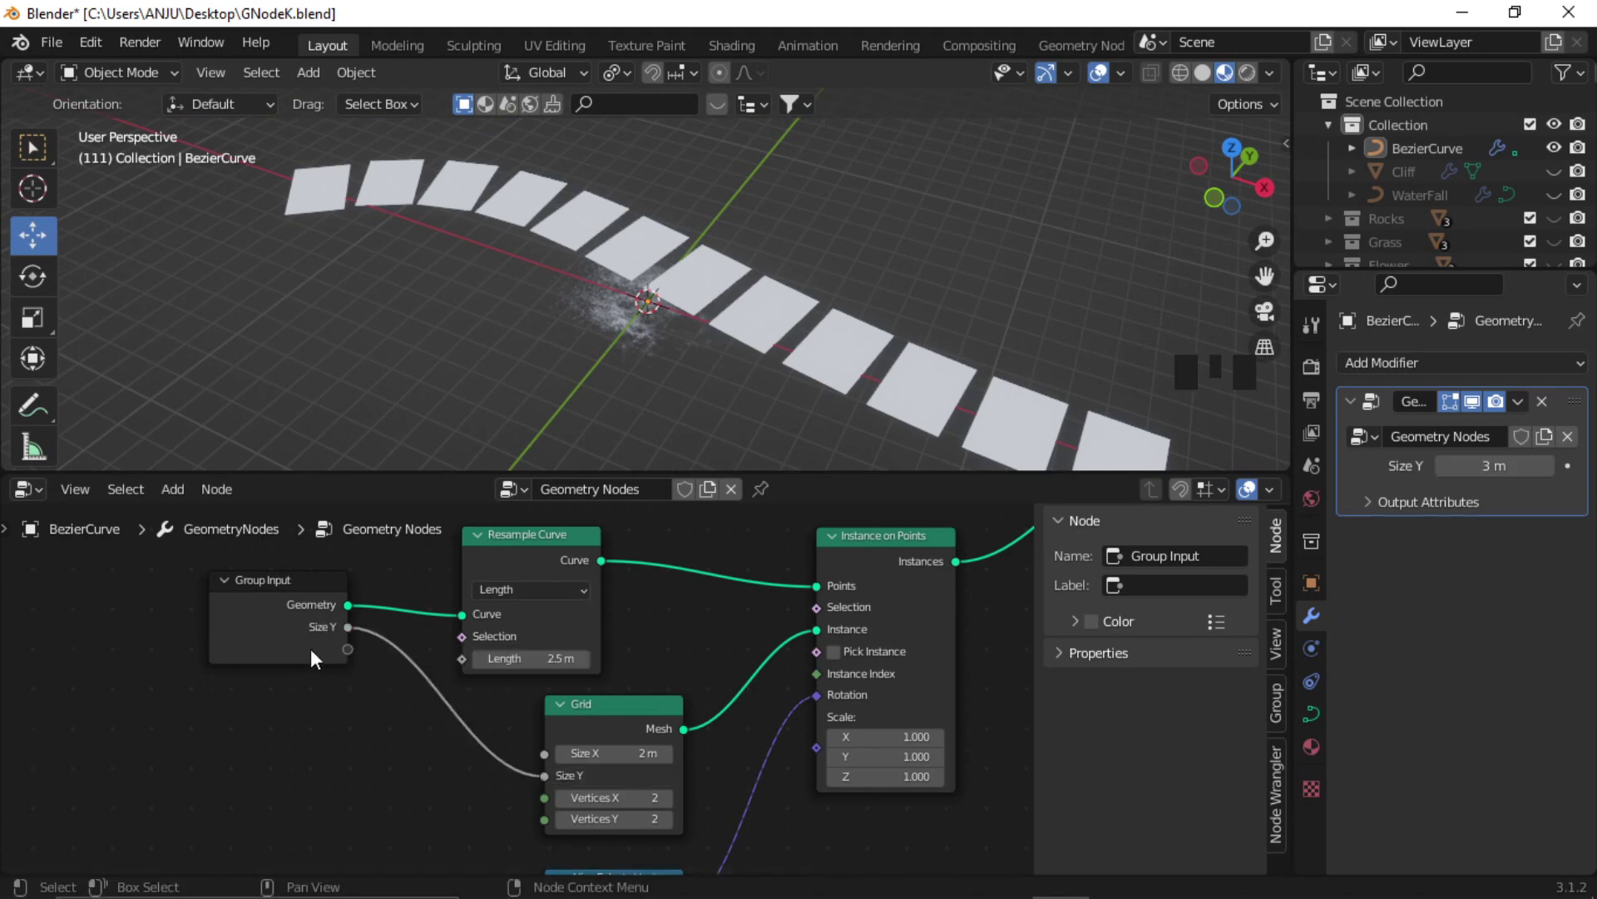
pyautogui.click(325, 624)
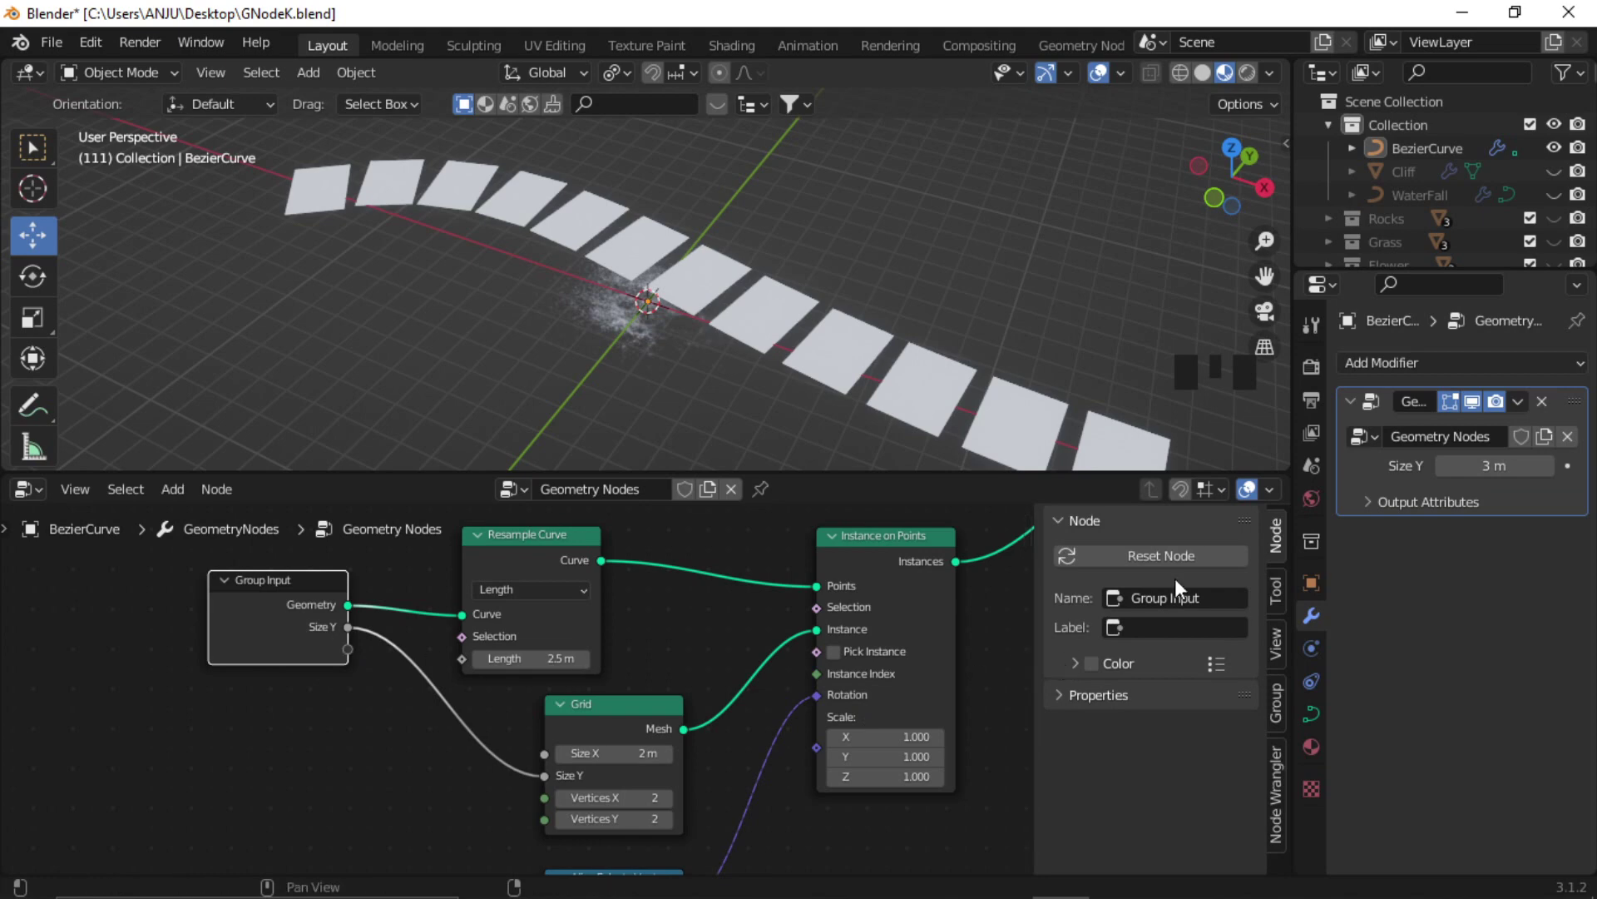
pyautogui.click(1276, 703)
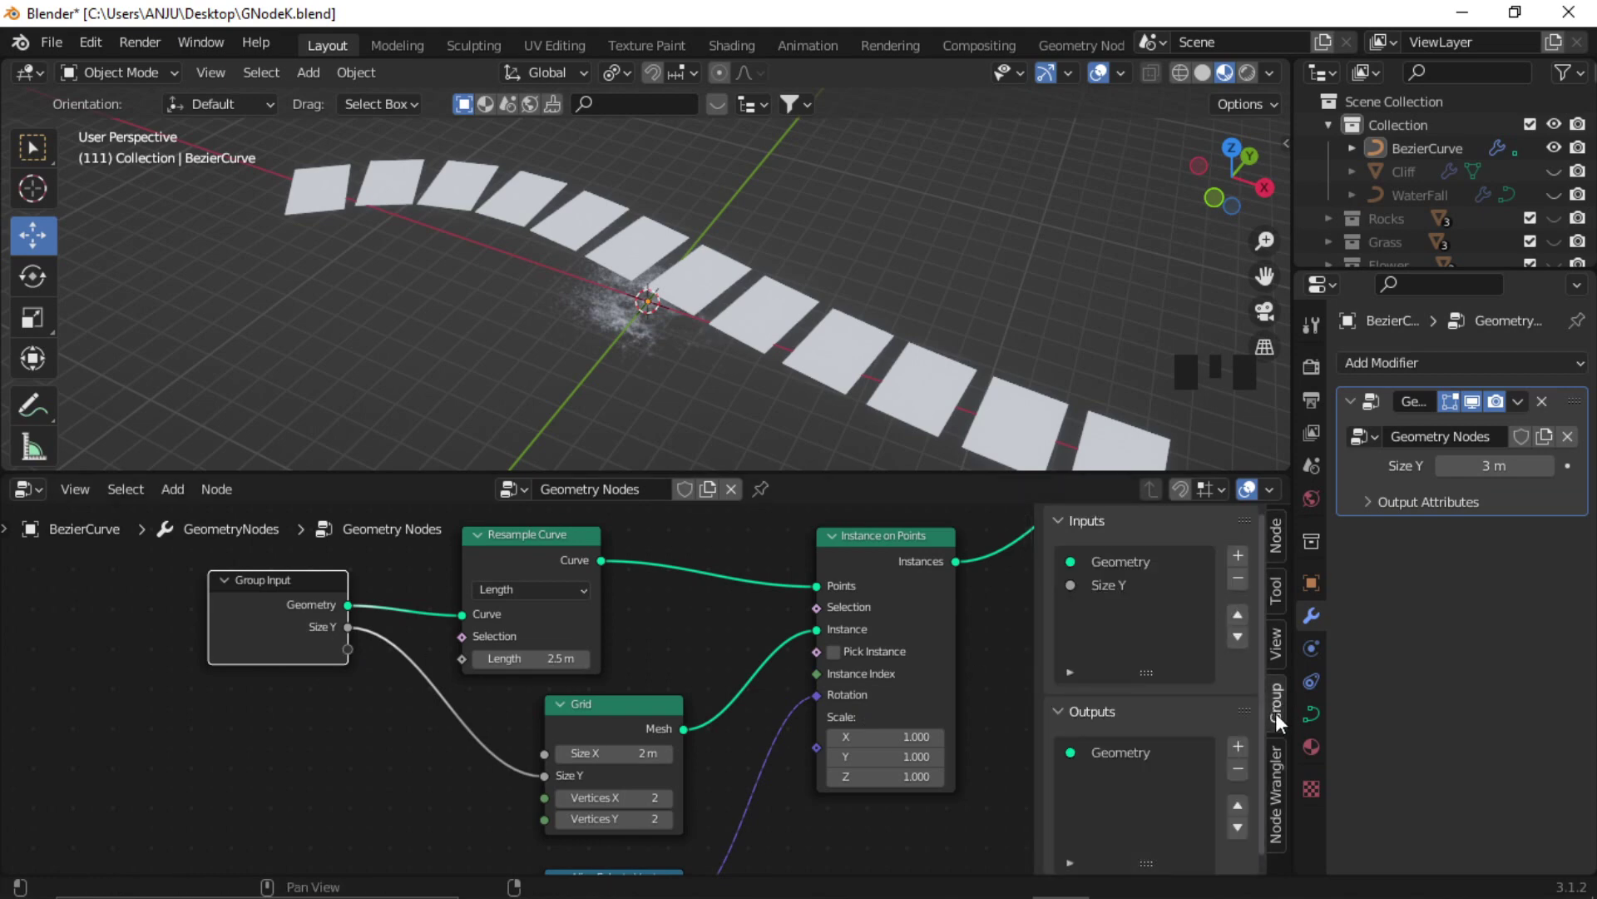
pyautogui.click(1114, 587)
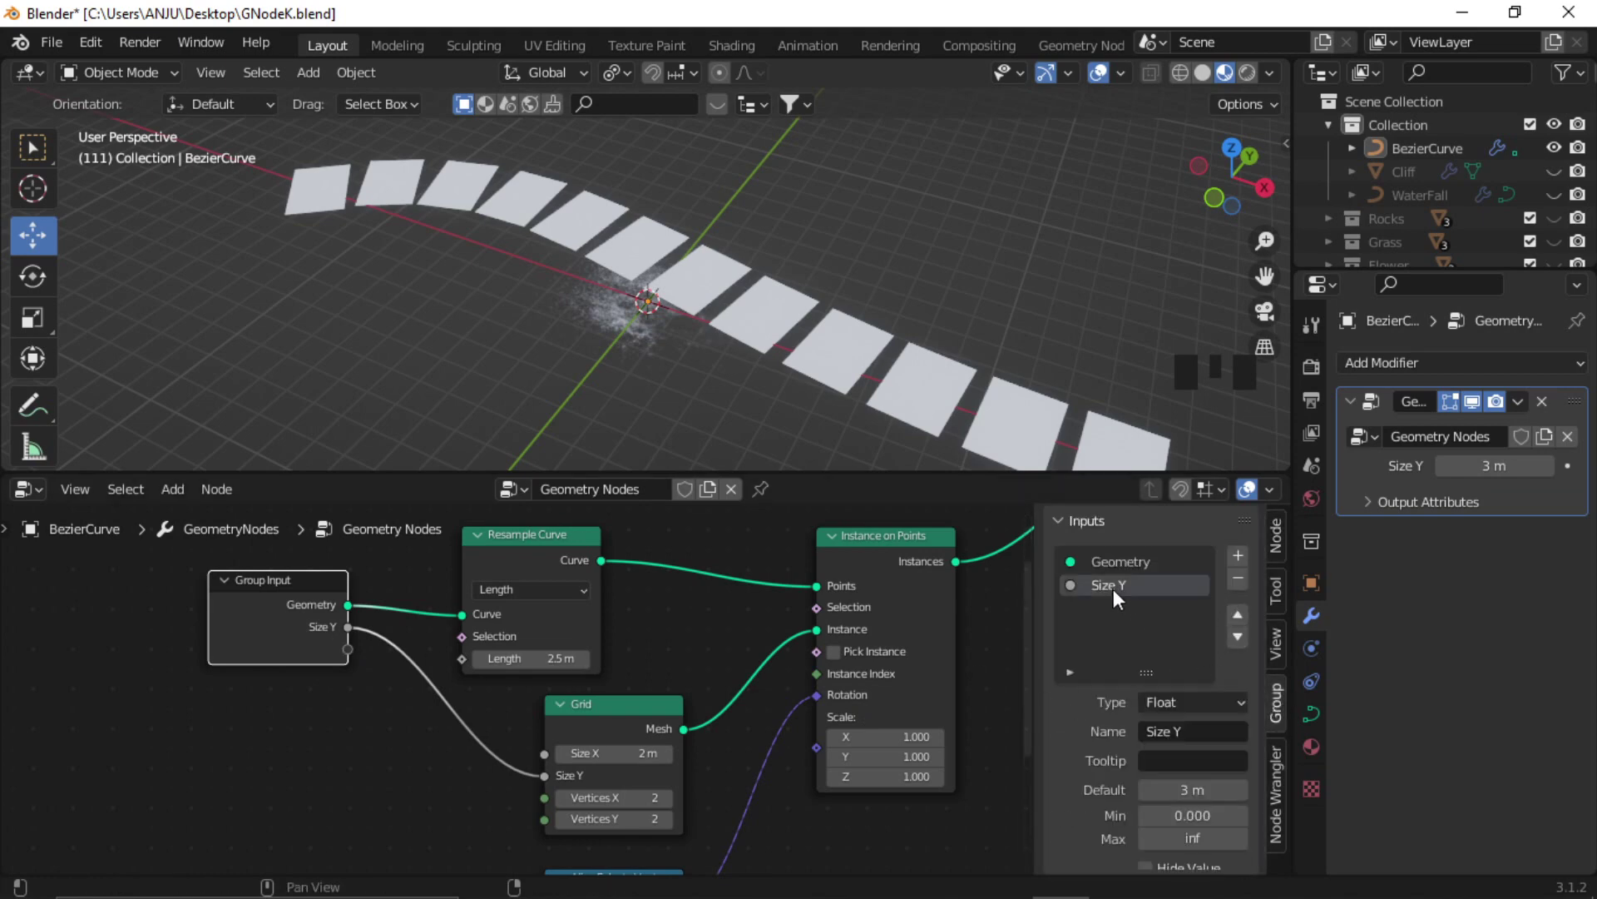
pyautogui.write('WIDTH')
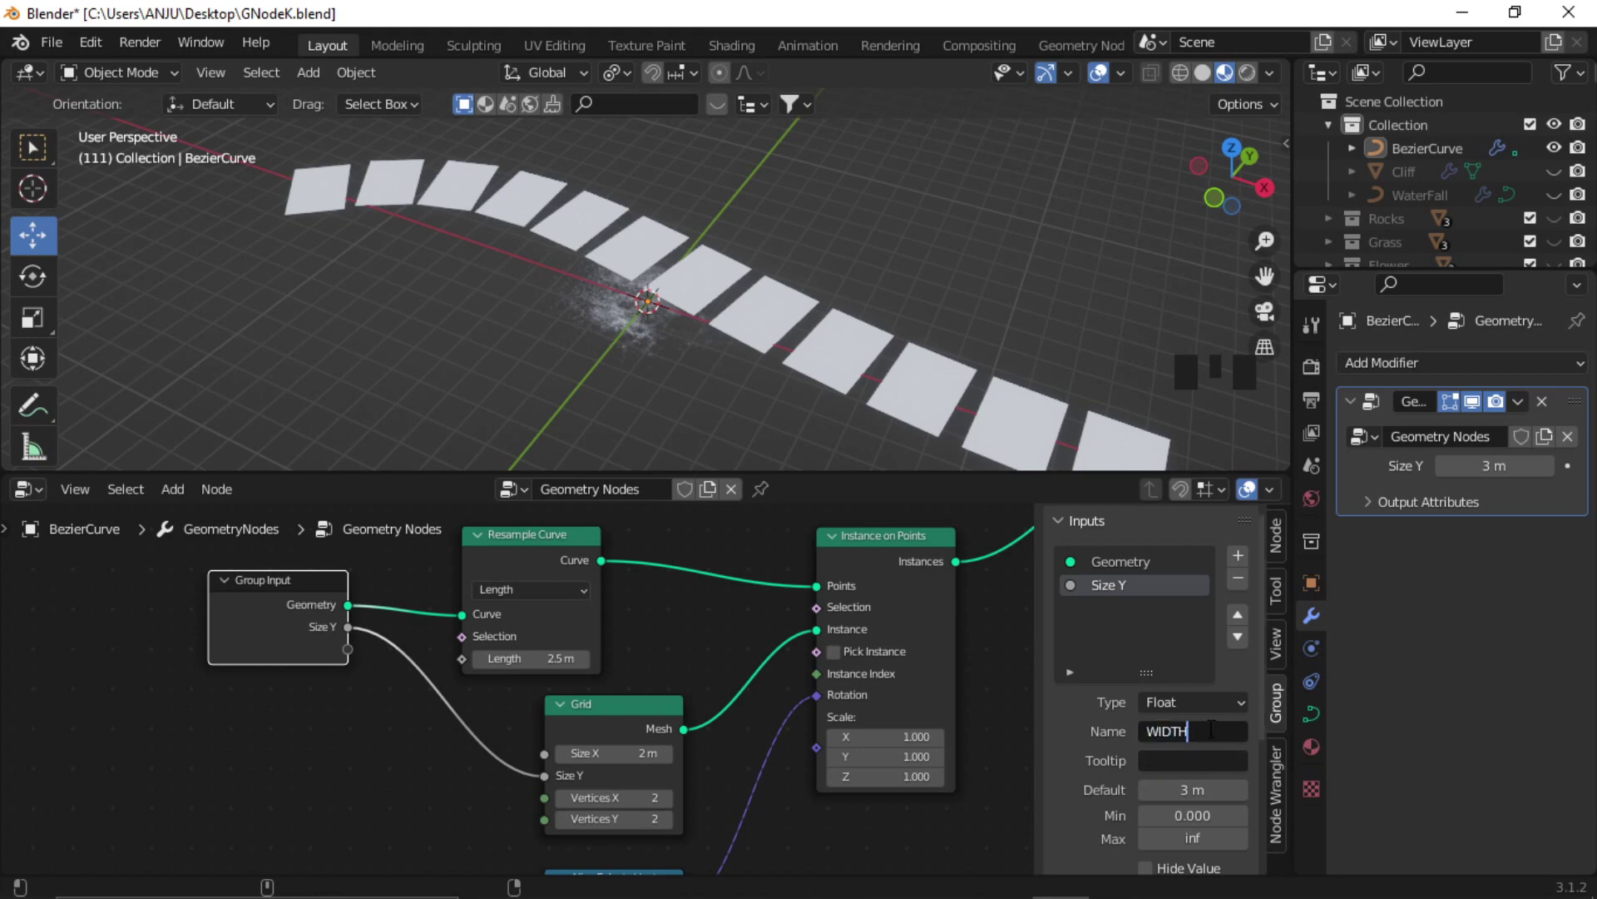
pyautogui.press('Return')
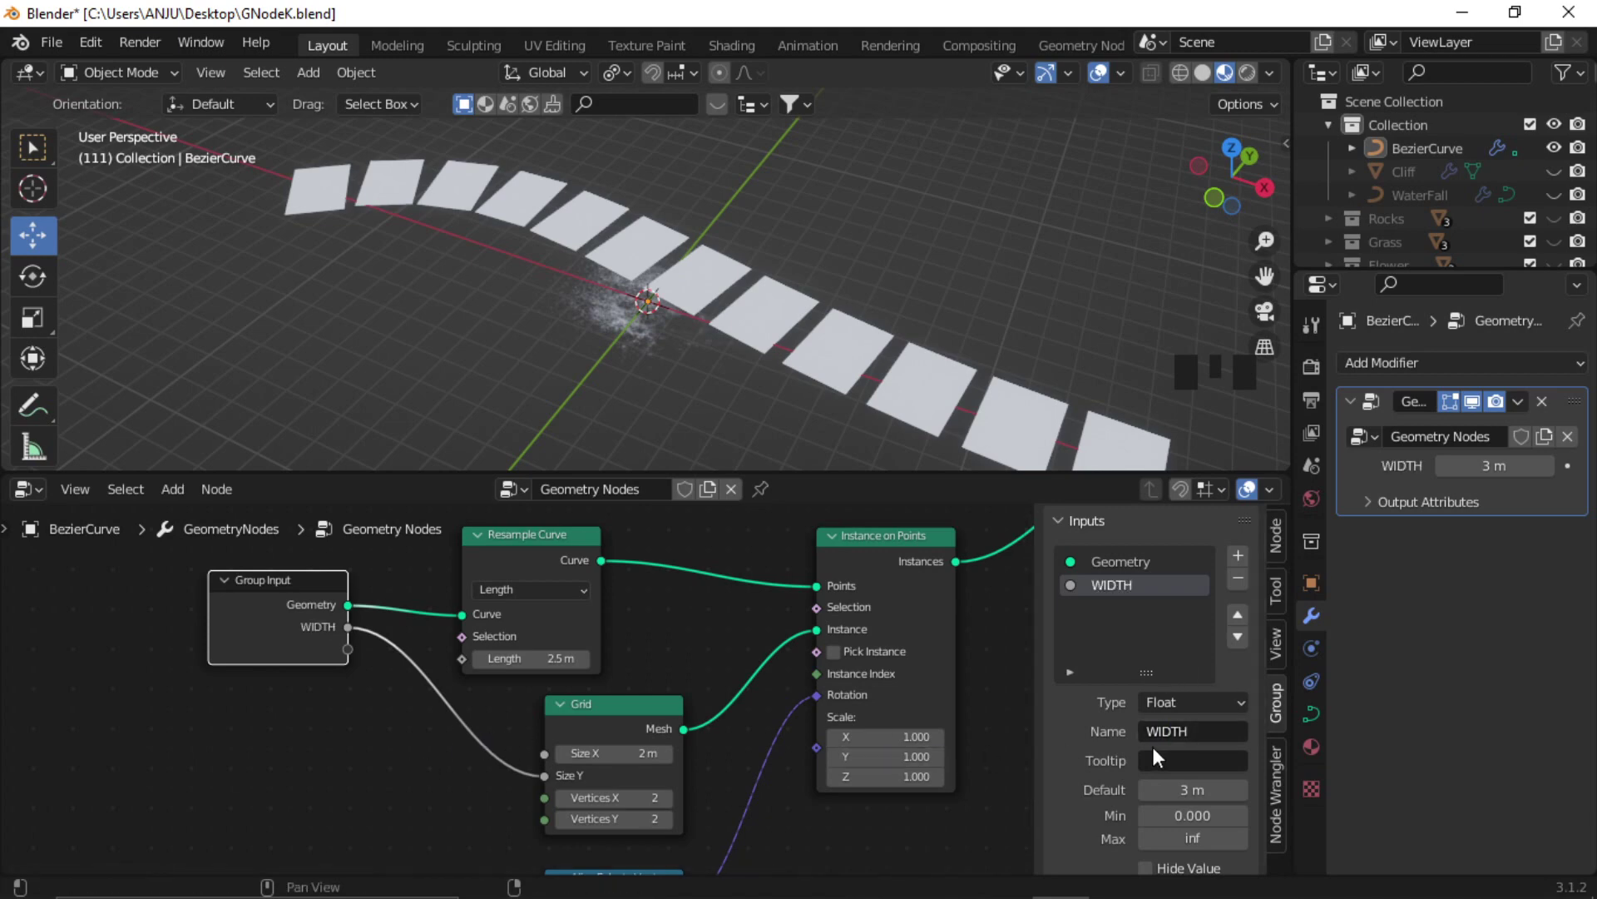
# Try varying the modifier's WIDTH value, and set it back to 3 m.
pyautogui.moveTo(1504, 466)
pyautogui.mouseDown()
pyautogui.moveTo(1489, 466)
pyautogui.moveTo(1531, 466)
pyautogui.mouseUp()
pyautogui.click(1487, 466)
pyautogui.write('3')
pyautogui.click(1487, 466)
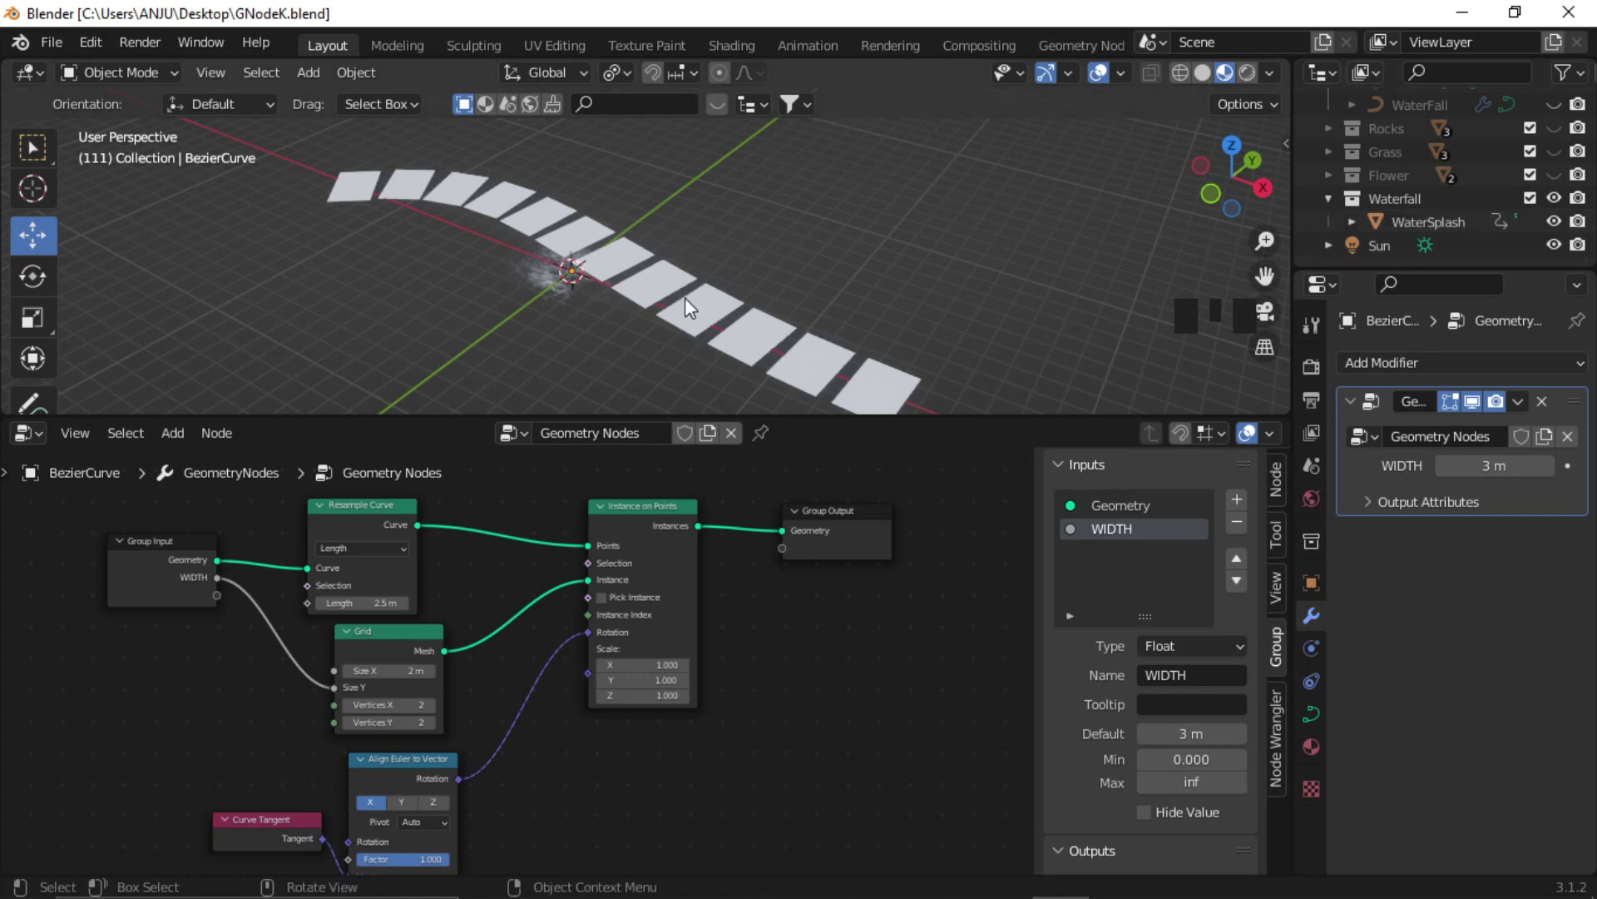
# Insert a Distribute Points on Faces node between Instance on Points and Group Output, spacing the nodes apart.
pyautogui.moveTo(797, 616); pyautogui.dragTo(713, 681, button='middle')
pyautogui.scroll(2, 734, 667)
pyautogui.click(713, 683)
pyautogui.hotkey('shift', 'a')
pyautogui.click(647, 406)
pyautogui.write('dist')
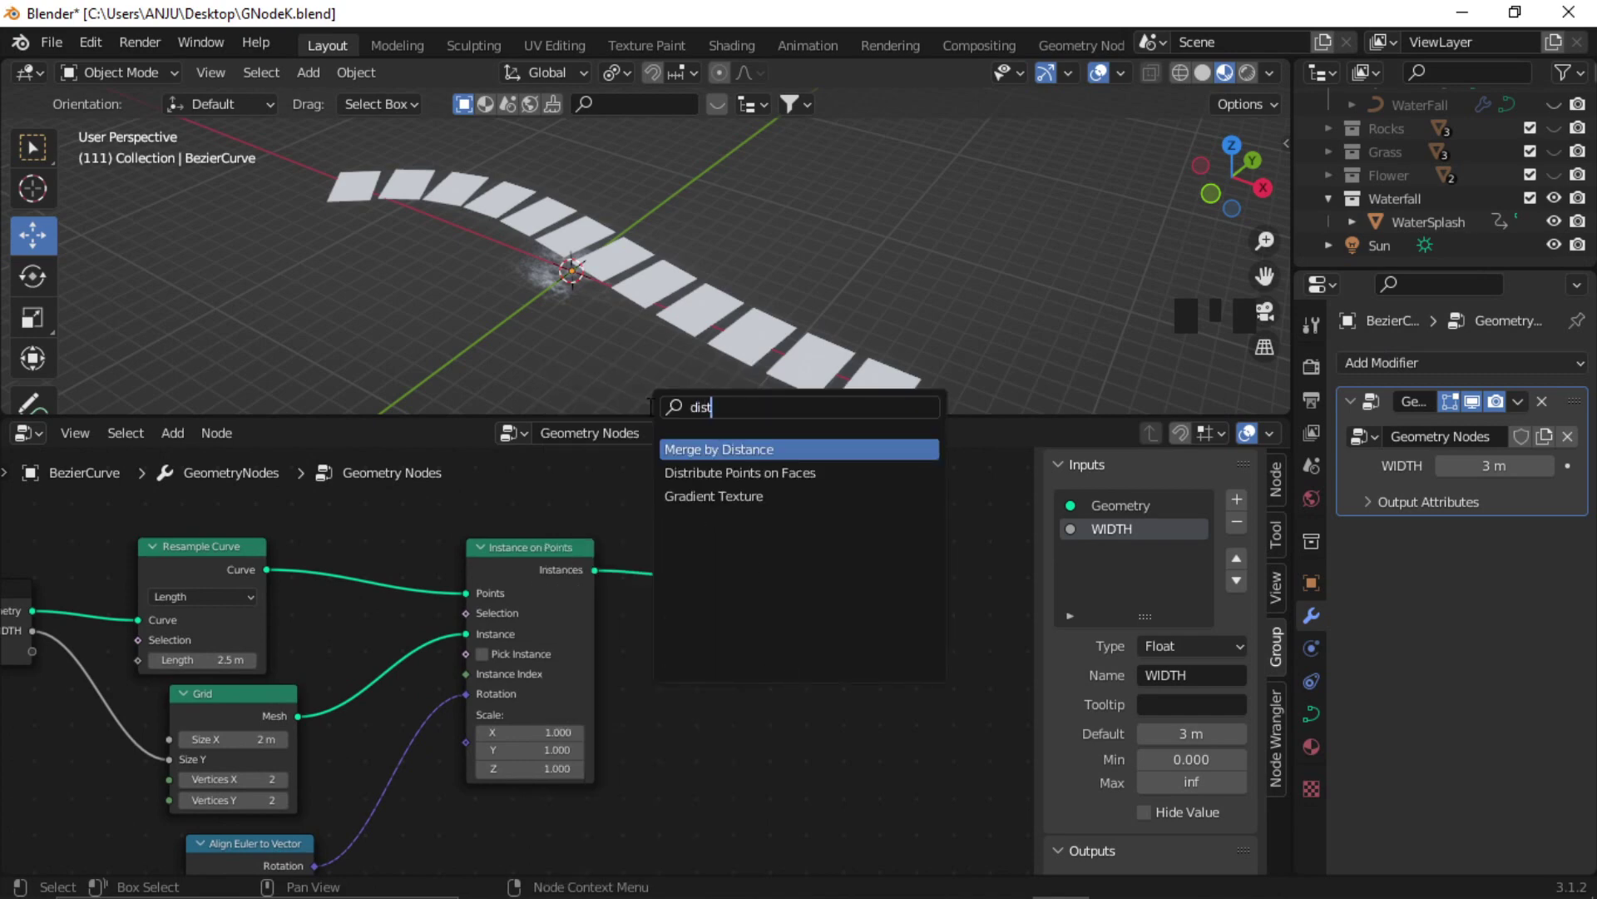
pyautogui.press('Down')
pyautogui.press('Return')
pyautogui.click(721, 605)
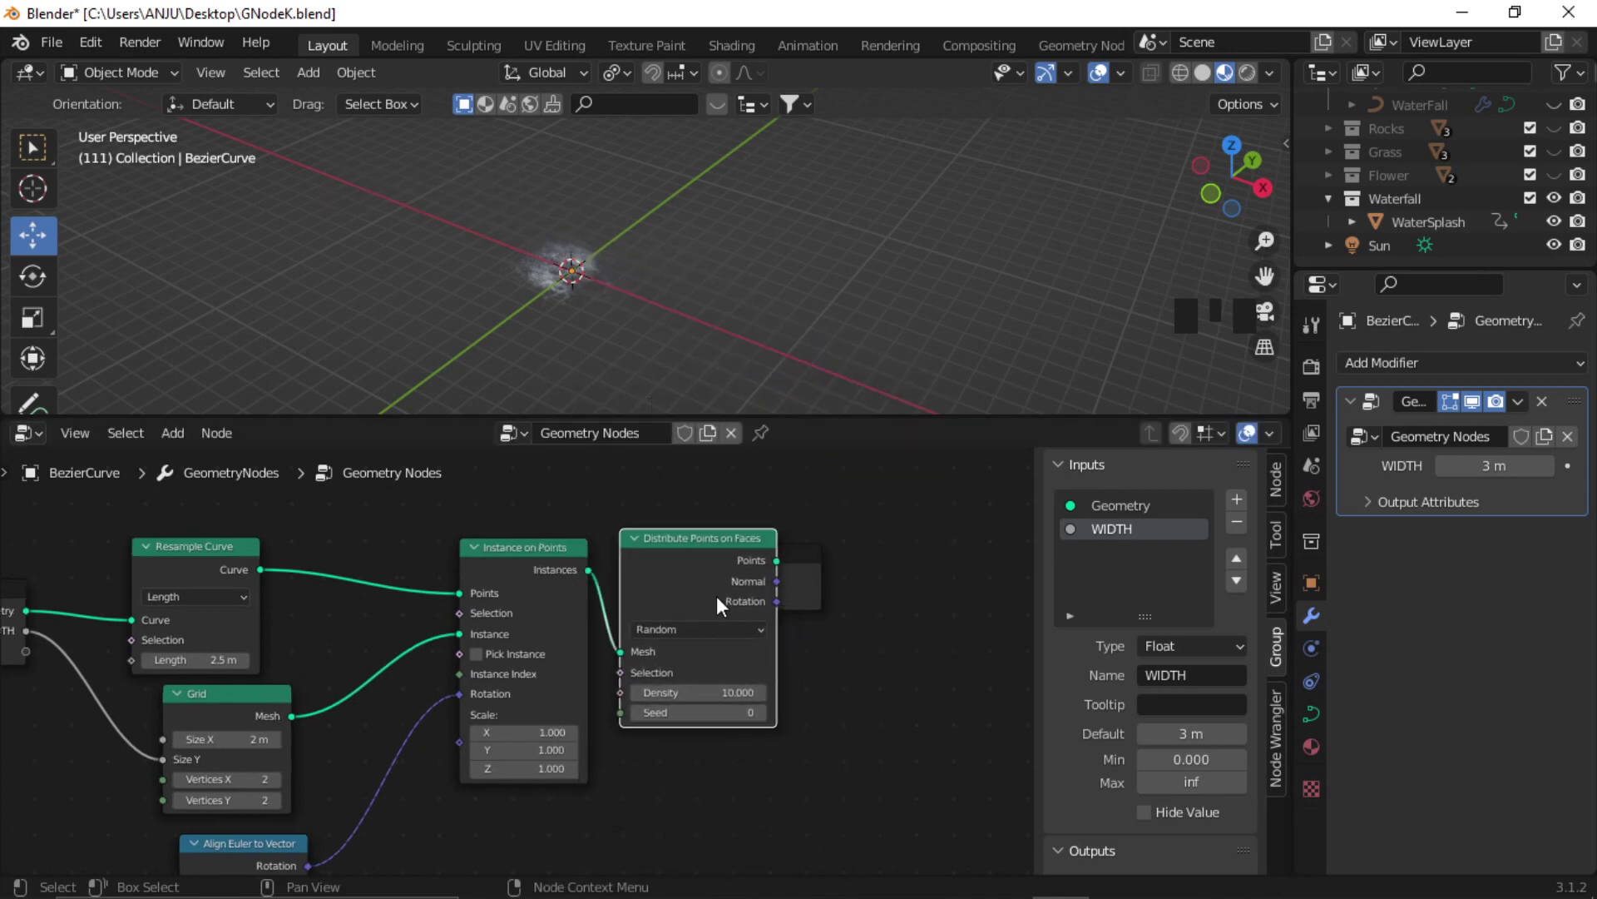
pyautogui.moveTo(776, 577); pyautogui.dragTo(884, 574)
pyautogui.moveTo(530, 567); pyautogui.dragTo(567, 579)
# Duplicate the Instance on Points node and insert the copy between Distribute Points on Faces and Group Output.
pyautogui.click(375, 603)
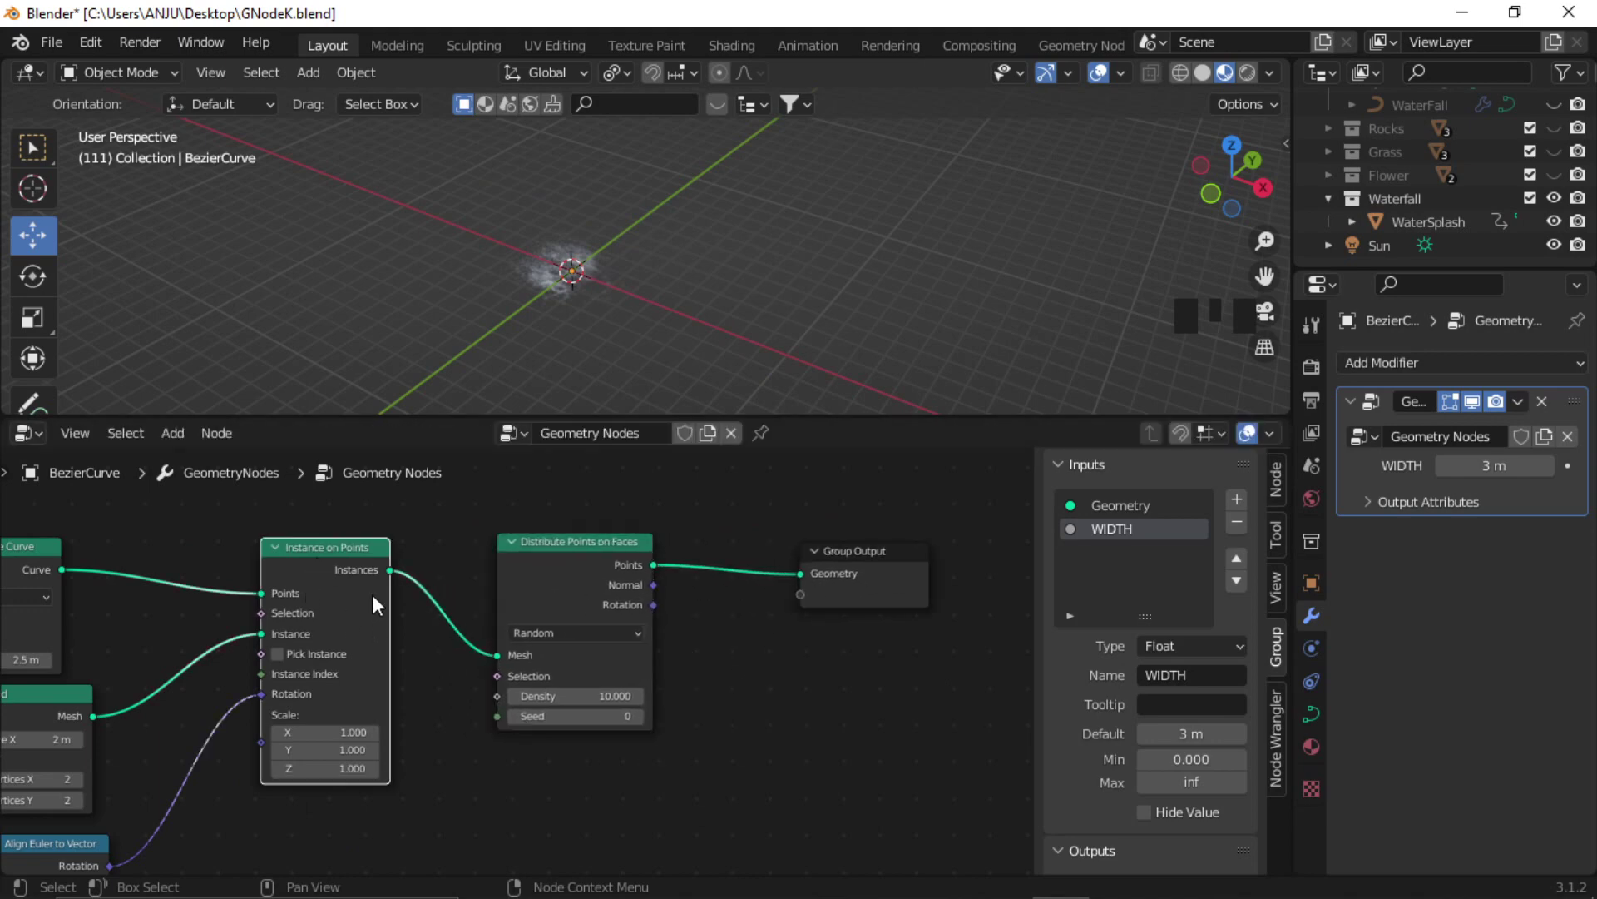
pyautogui.hotkey('shift', 'd')
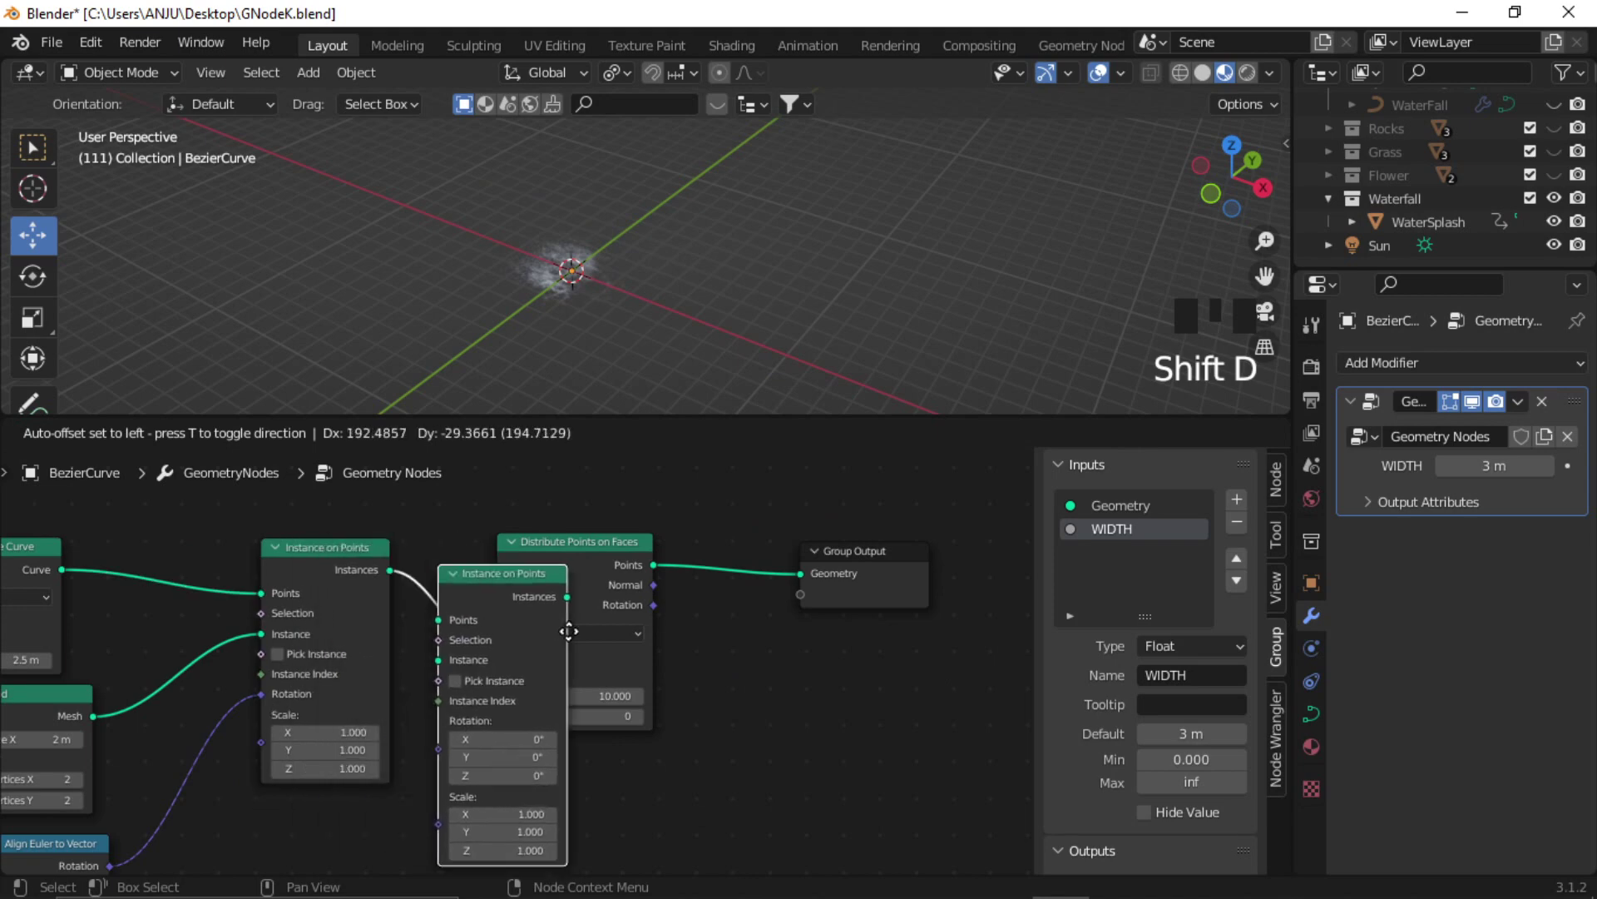
pyautogui.click(798, 605)
pyautogui.moveTo(896, 574); pyautogui.dragTo(910, 566)
pyautogui.moveTo(769, 684); pyautogui.dragTo(821, 676, button='middle')
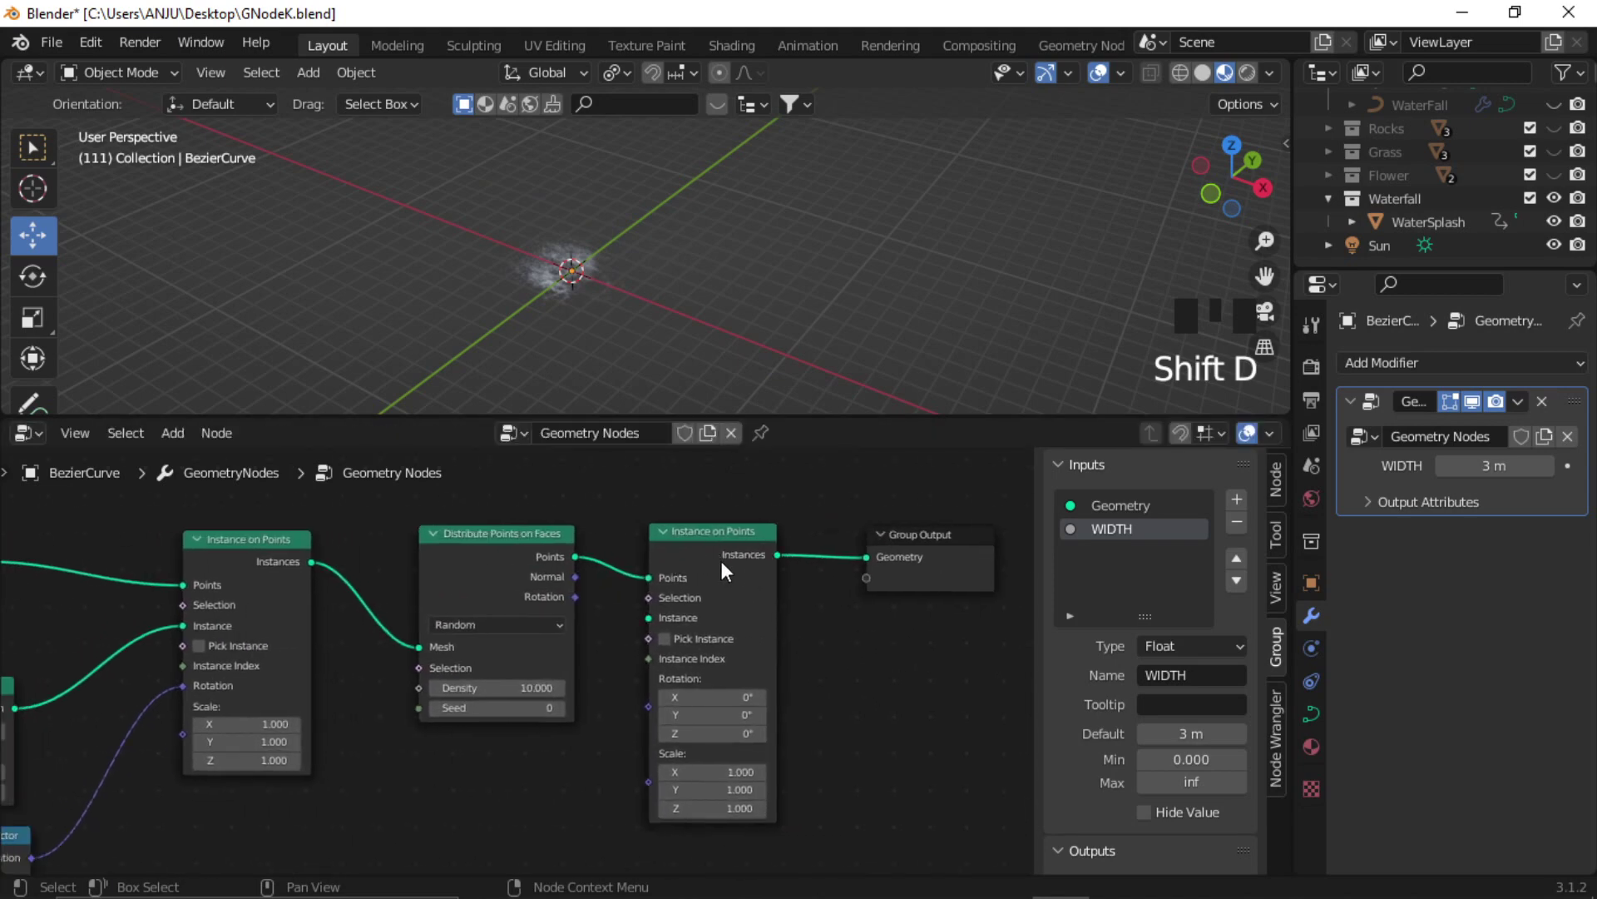
# Bring the WaterSplash object in as an Object Info node with As Instance enabled, and link its Geometry to the second Instance on Points node's Instance input.
pyautogui.keyDown('ctrl'); pyautogui.hscroll(-2, 778, 608); pyautogui.keyUp('ctrl')
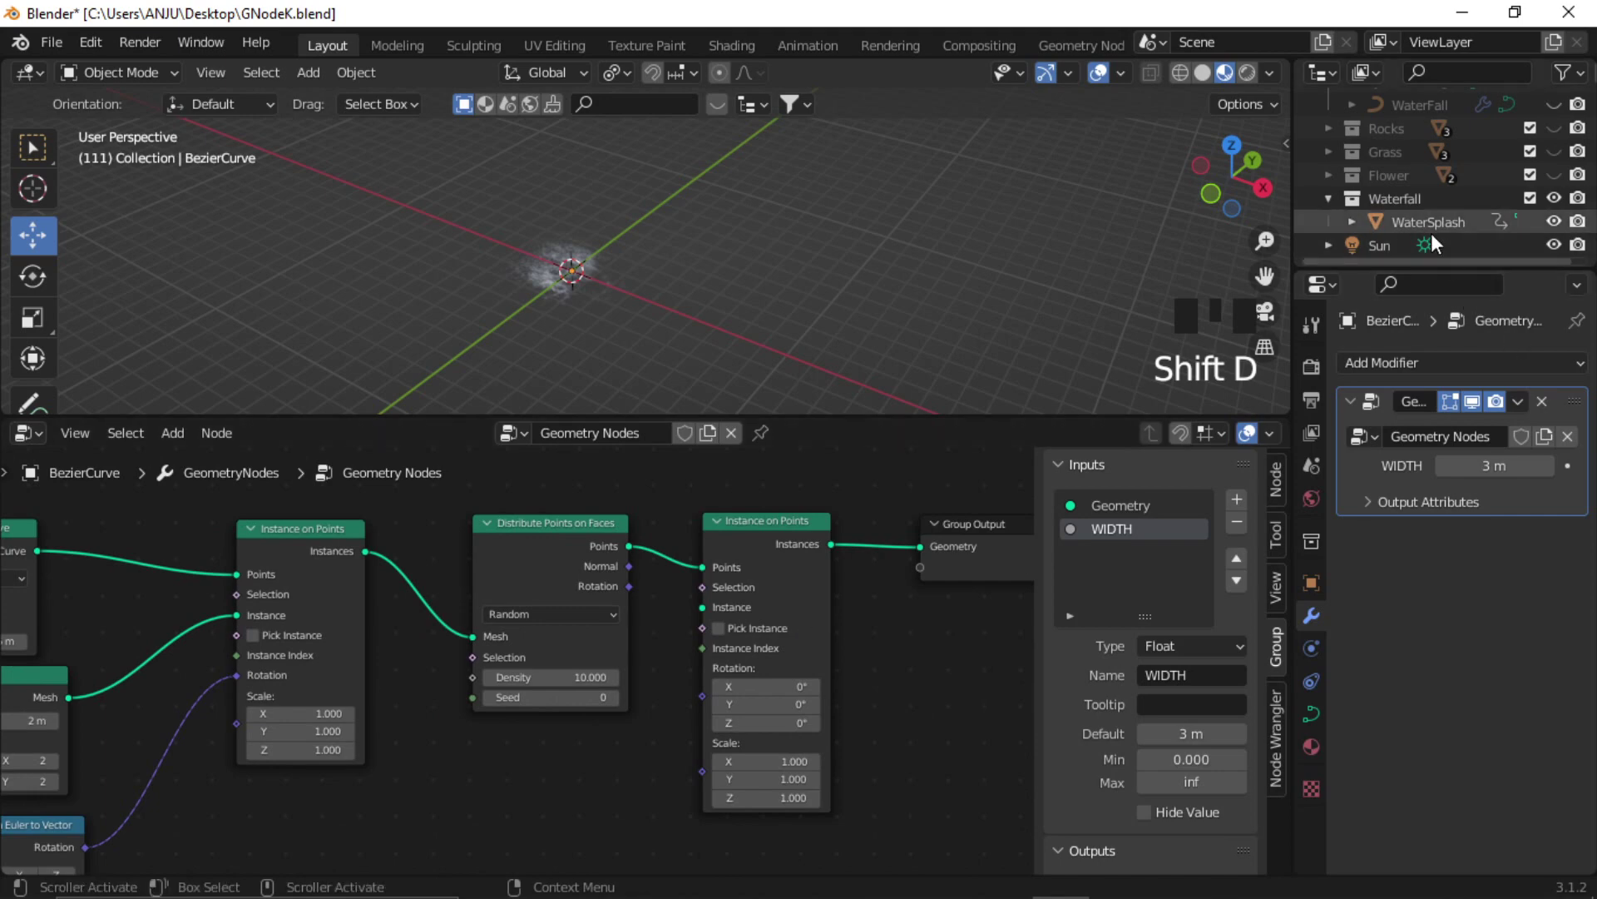
pyautogui.moveTo(1427, 229); pyautogui.dragTo(443, 810)
pyautogui.moveTo(582, 813); pyautogui.dragTo(648, 775, button='middle')
pyautogui.click(546, 837)
pyautogui.moveTo(602, 837); pyautogui.dragTo(762, 551)
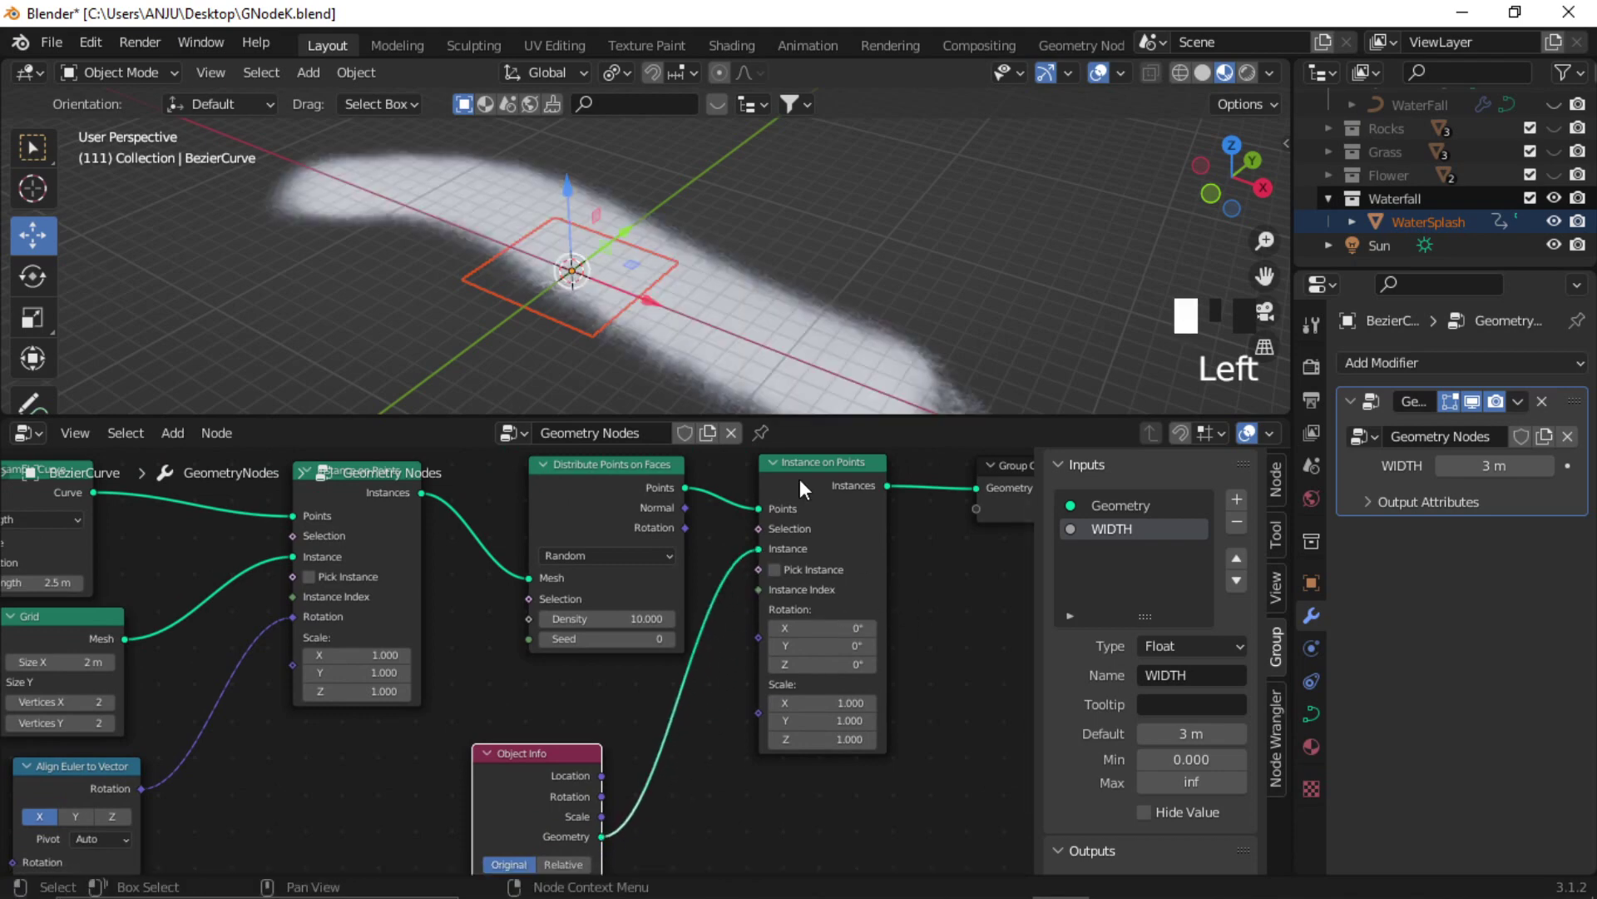
# Set the Density of the Distribute Points on Faces node to 0.200.
pyautogui.scroll(3, 706, 298)
pyautogui.moveTo(706, 298); pyautogui.dragTo(748, 296, button='middle')
pyautogui.scroll(-2, 684, 299)
pyautogui.moveTo(419, 606); pyautogui.dragTo(493, 645, button='middle')
pyautogui.scroll(-1, 741, 663)
pyautogui.moveTo(741, 663); pyautogui.dragTo(691, 696, button='middle')
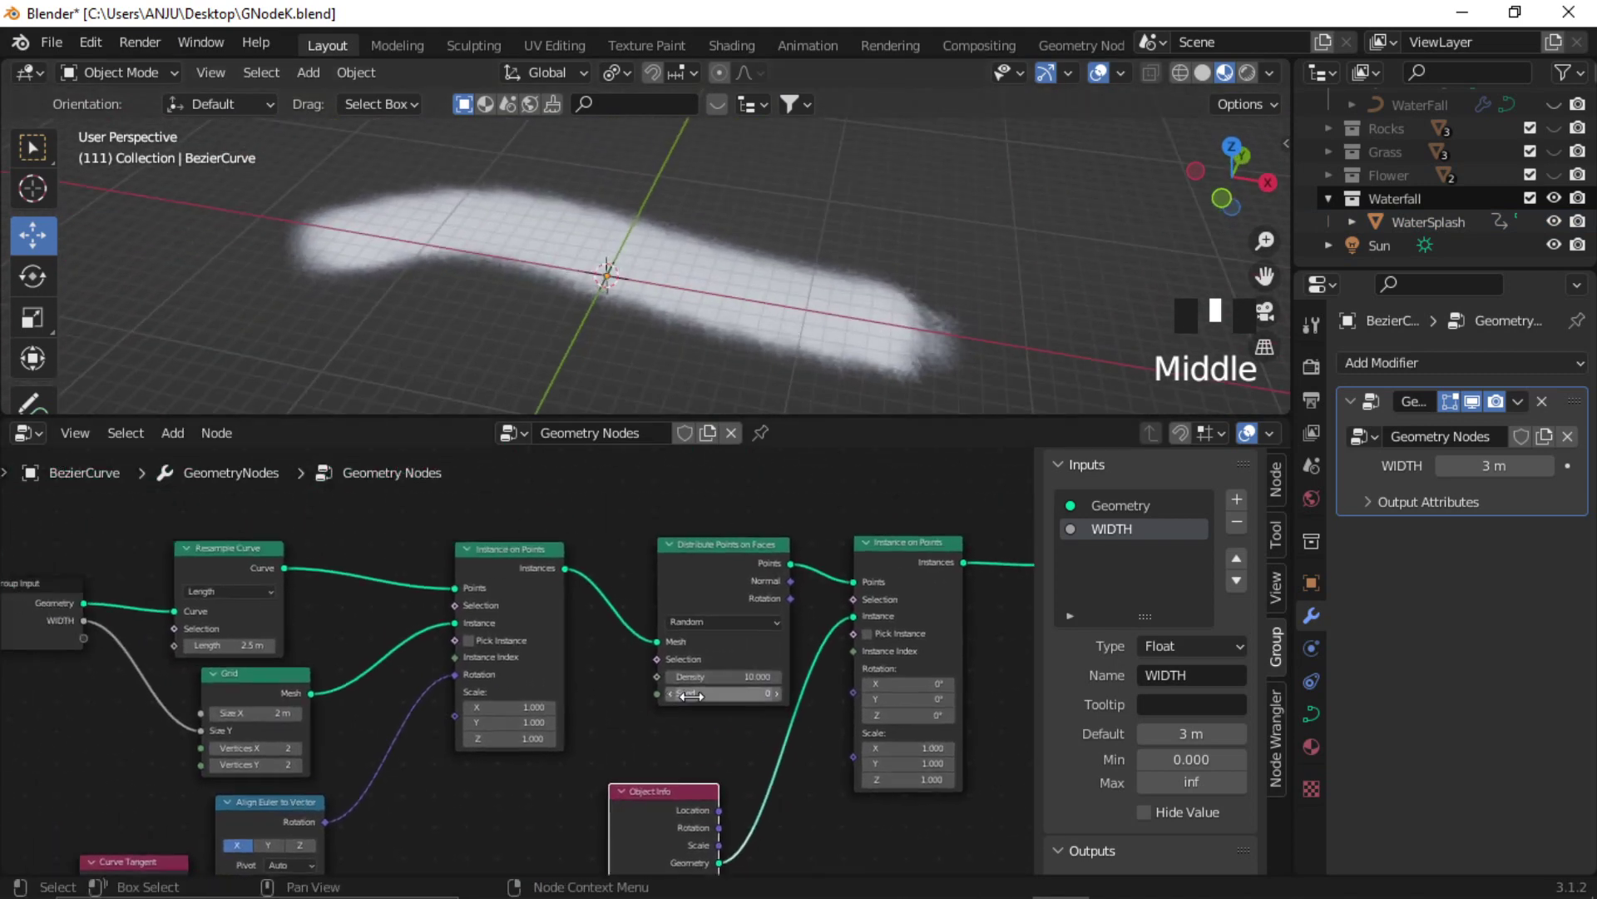
pyautogui.scroll(2, 691, 695)
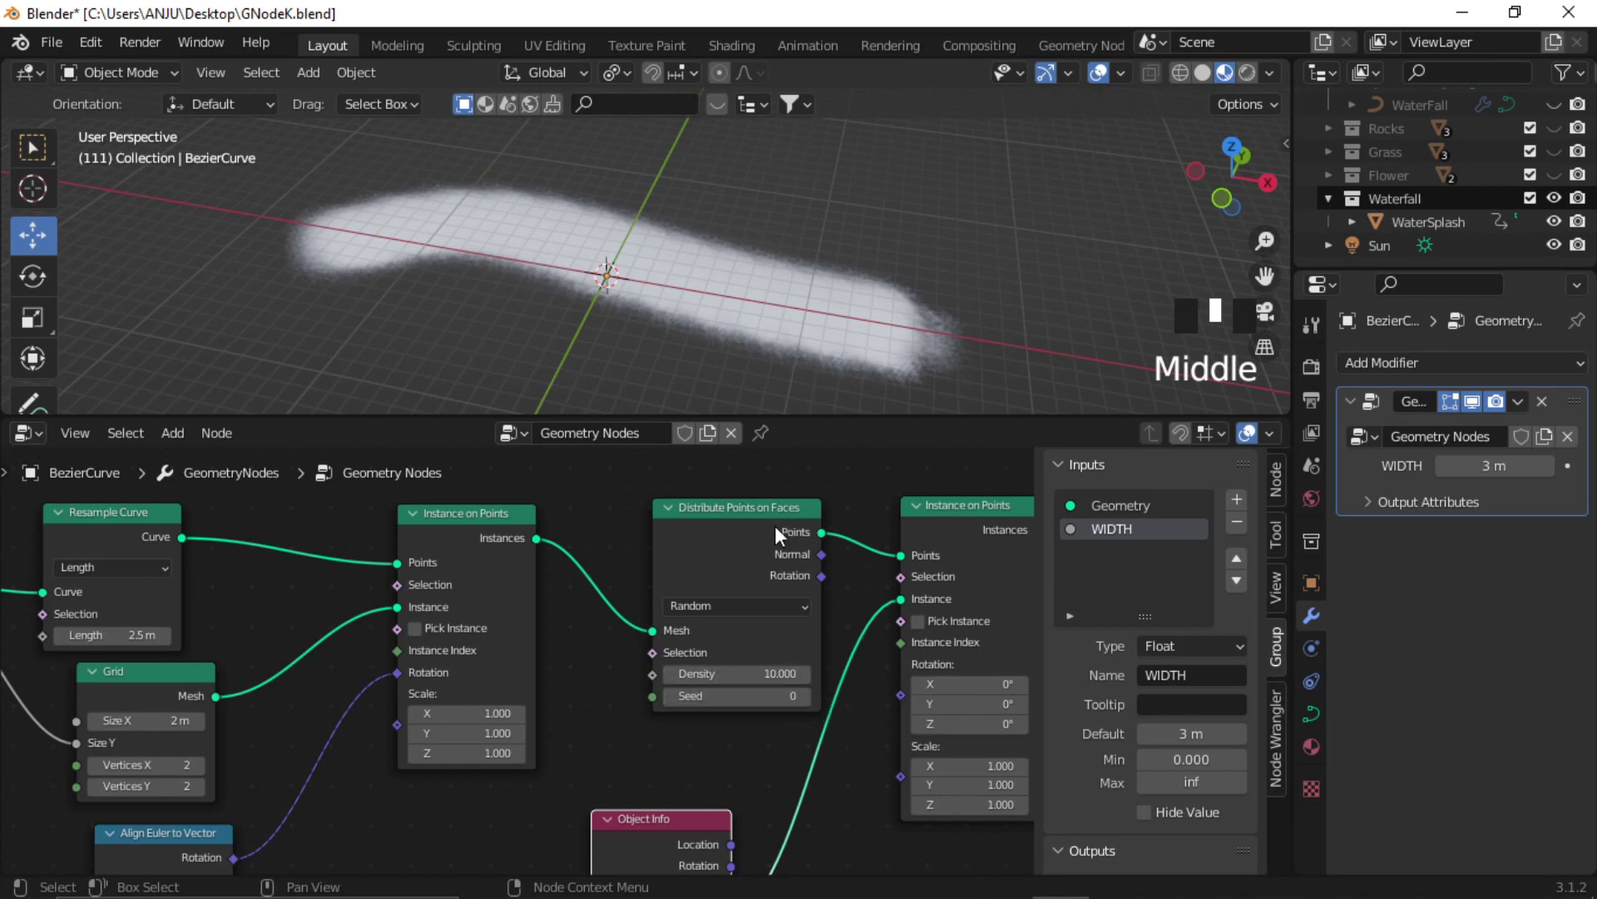
pyautogui.moveTo(776, 526); pyautogui.dragTo(736, 526, button='middle')
pyautogui.moveTo(696, 674); pyautogui.dragTo(615, 674)
pyautogui.scroll(-3, 639, 630)
pyautogui.moveTo(639, 630); pyautogui.dragTo(799, 609, button='middle')
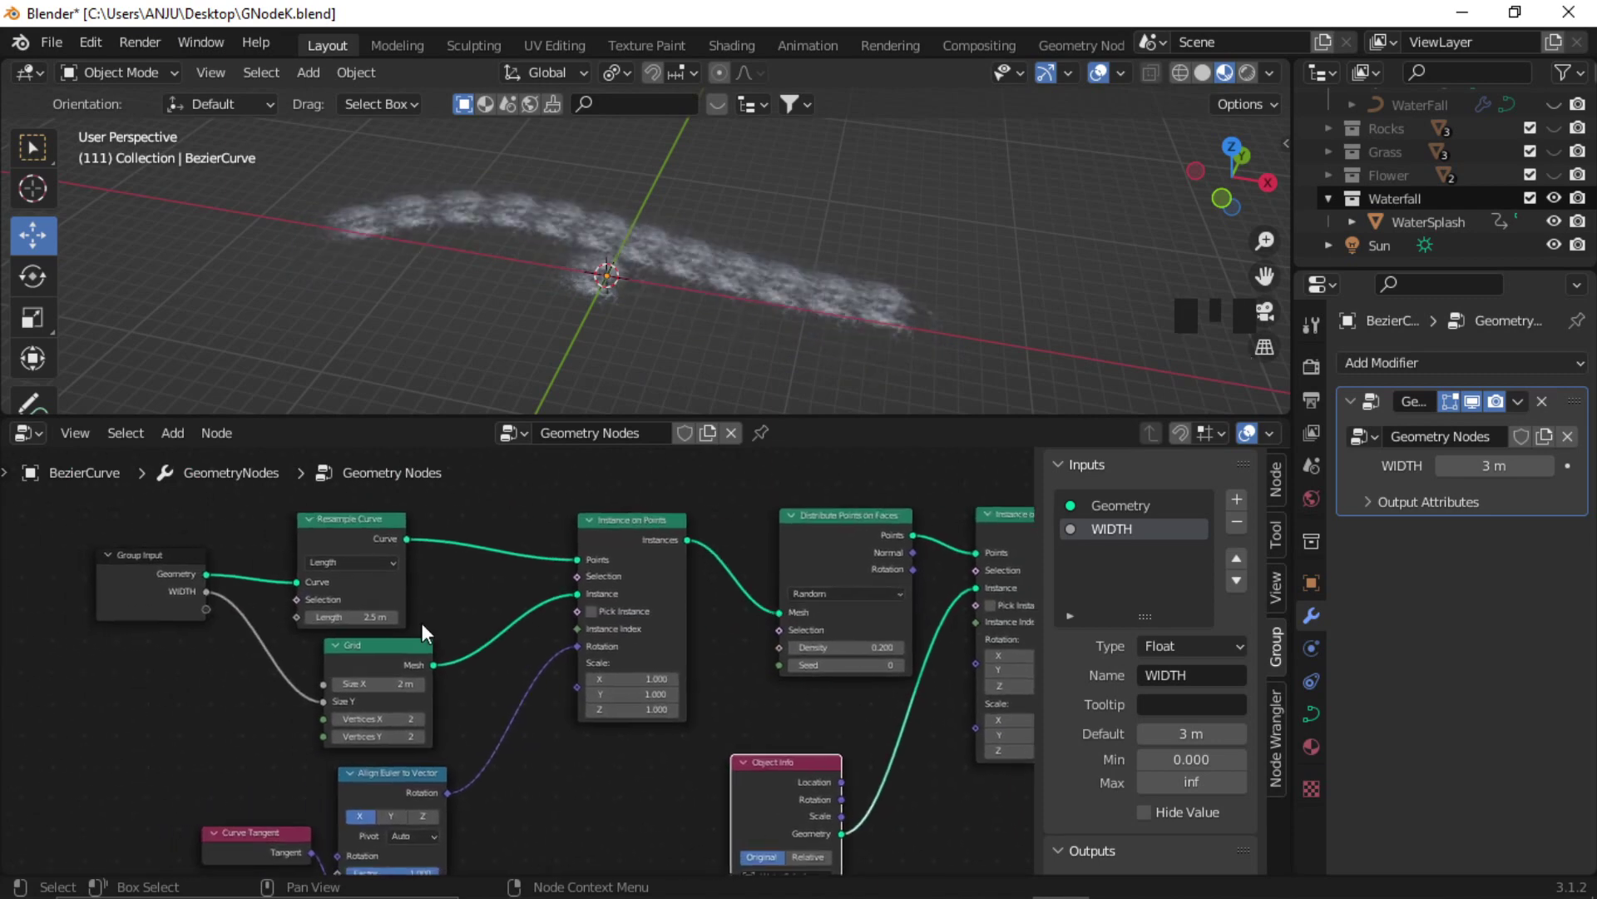
# Expose the Distribute Points on Faces node's Density as a group input and select that input in the group's input list.
pyautogui.moveTo(205, 607); pyautogui.dragTo(786, 651)
pyautogui.moveTo(785, 650); pyautogui.dragTo(579, 639, button='middle')
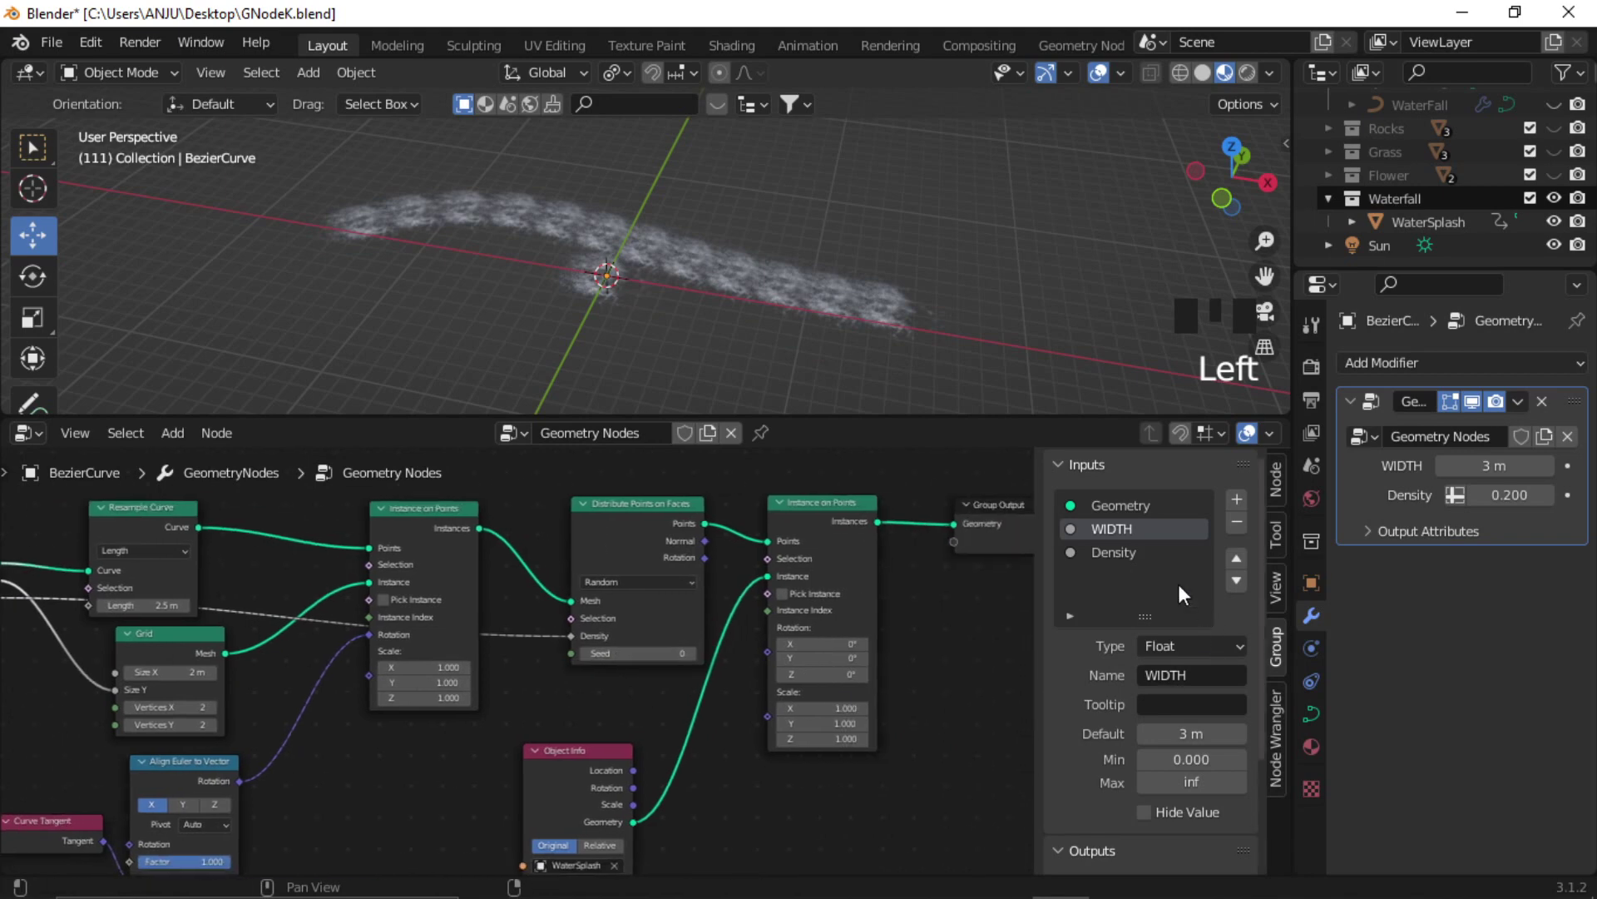
pyautogui.click(1118, 551)
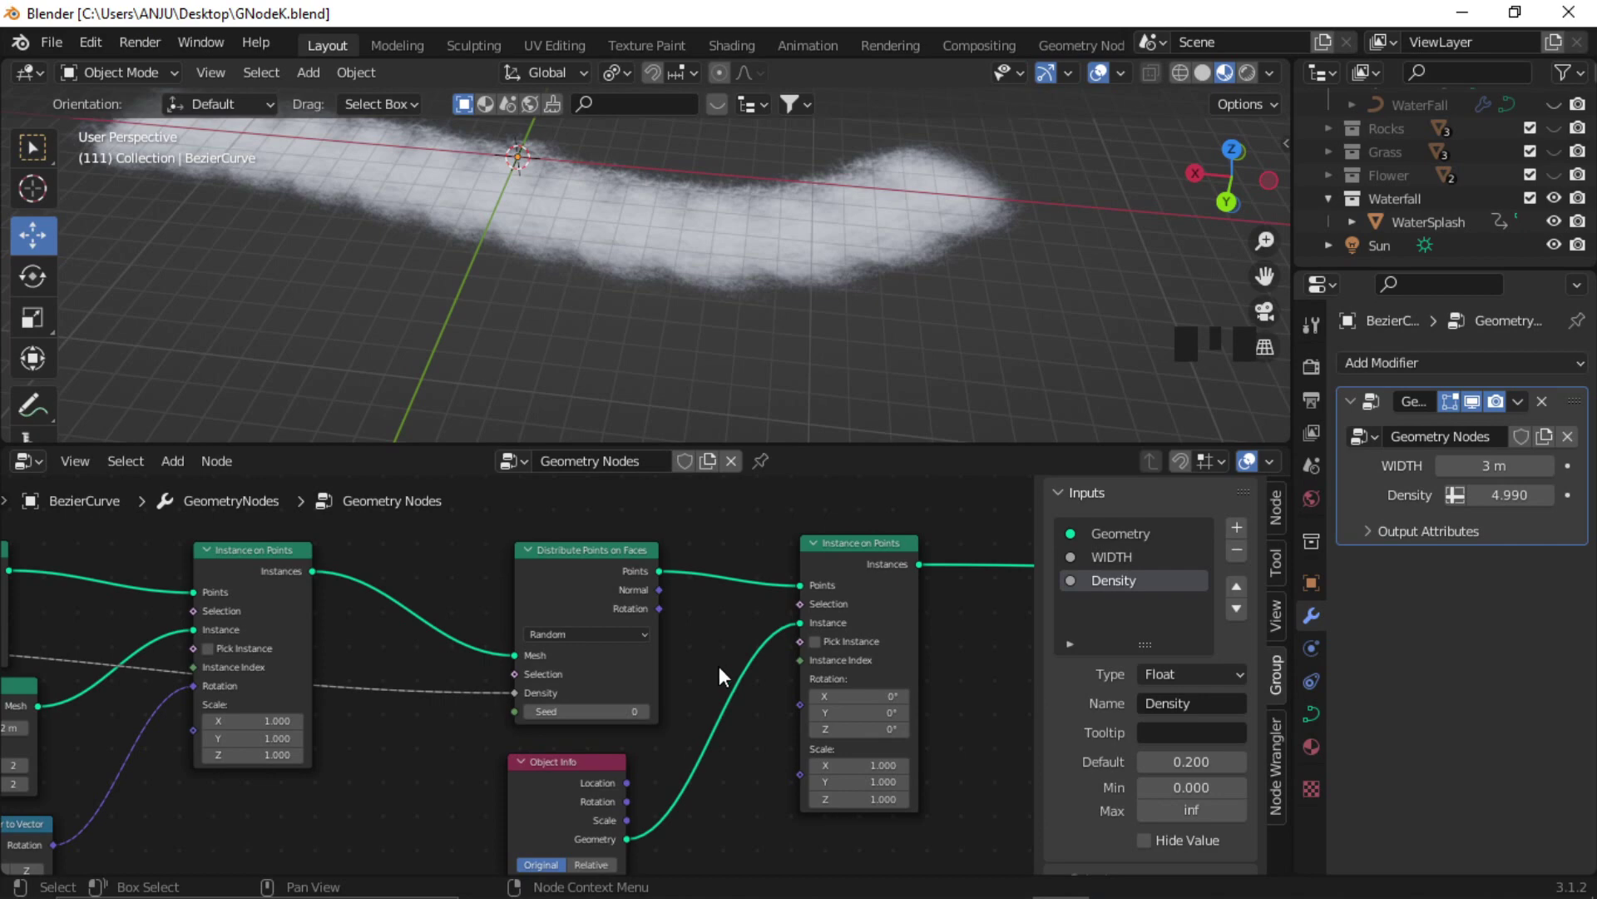
# Insert a Realize Instances node between the first Instance on Points node and Distribute Points on Faces.
pyautogui.moveTo(721, 669); pyautogui.dragTo(749, 688, button='middle')
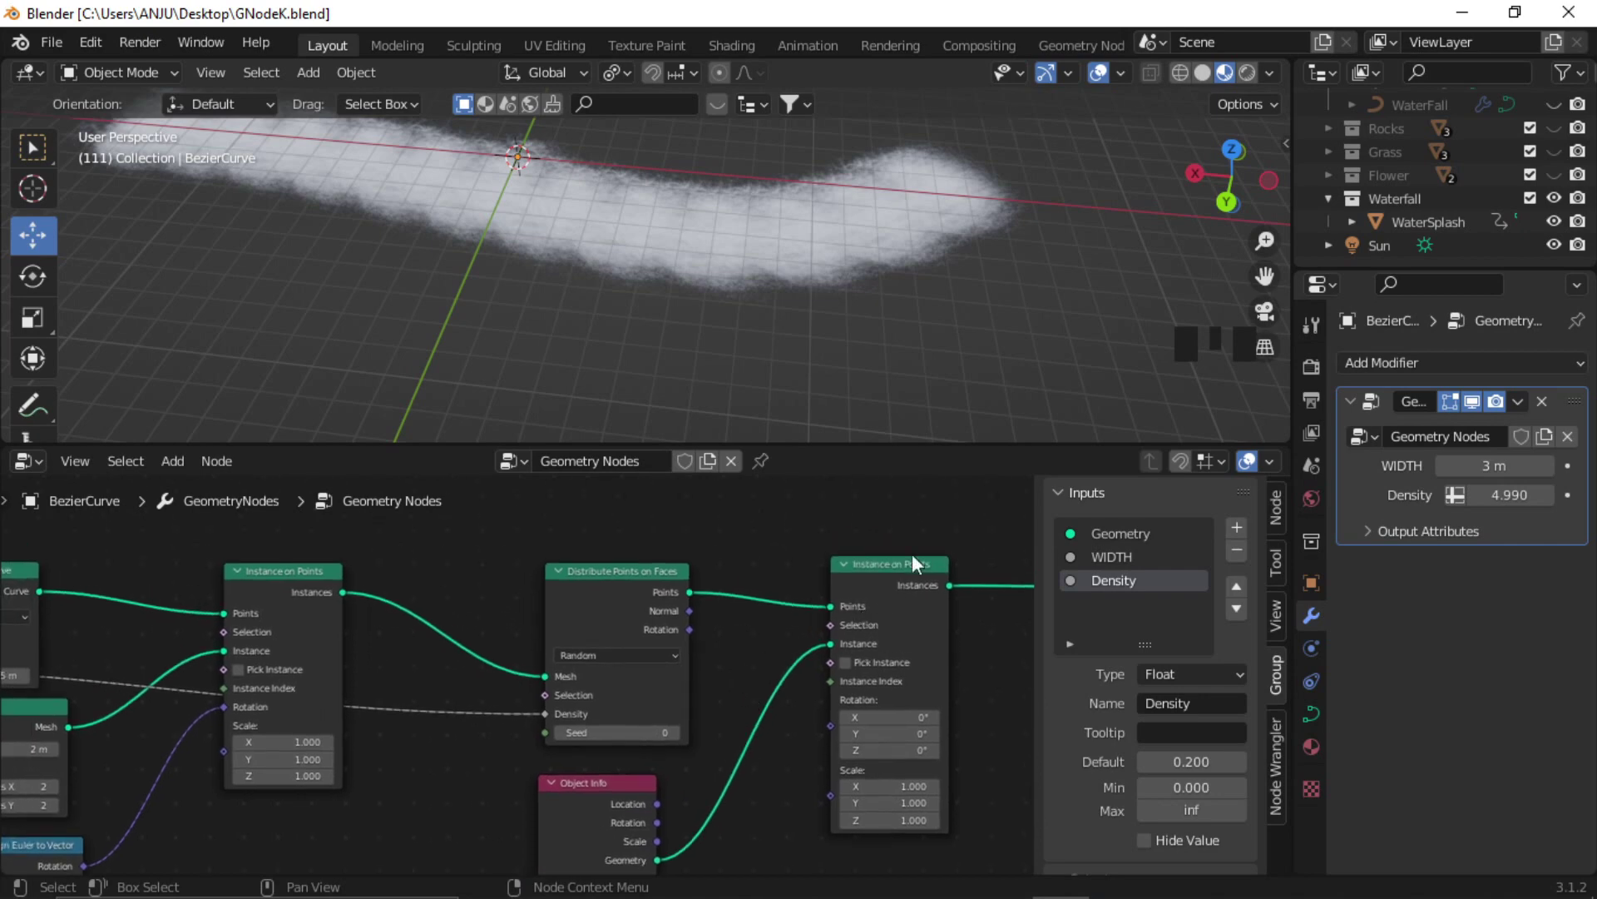
pyautogui.moveTo(737, 632); pyautogui.dragTo(759, 634, button='middle')
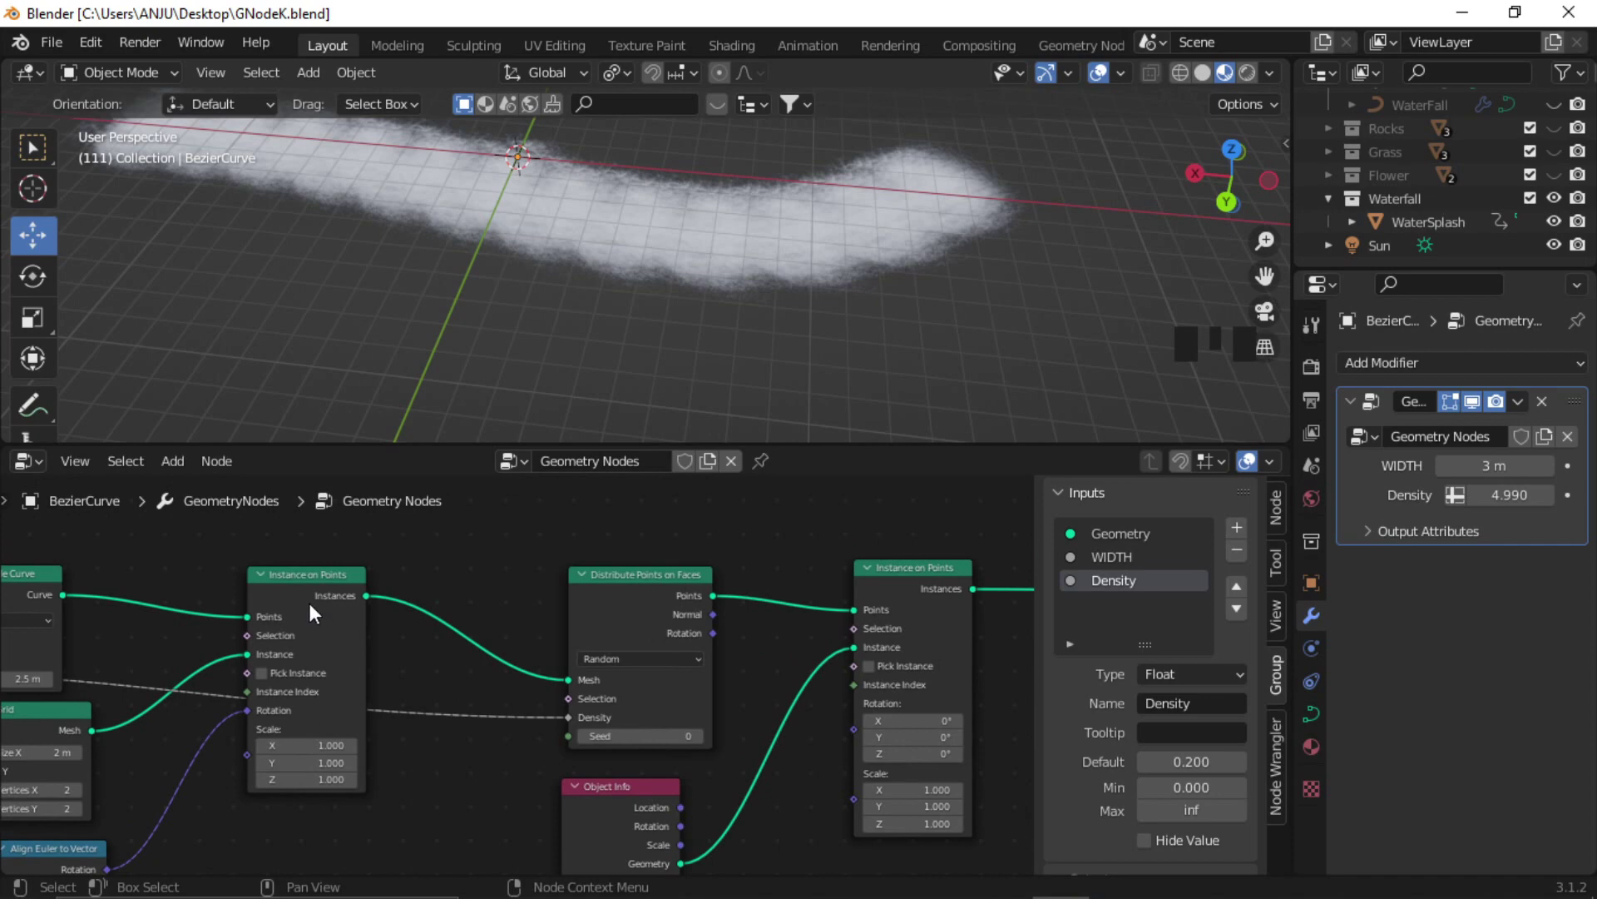
pyautogui.scroll(2, 337, 630)
pyautogui.moveTo(450, 633); pyautogui.dragTo(483, 670, button='middle')
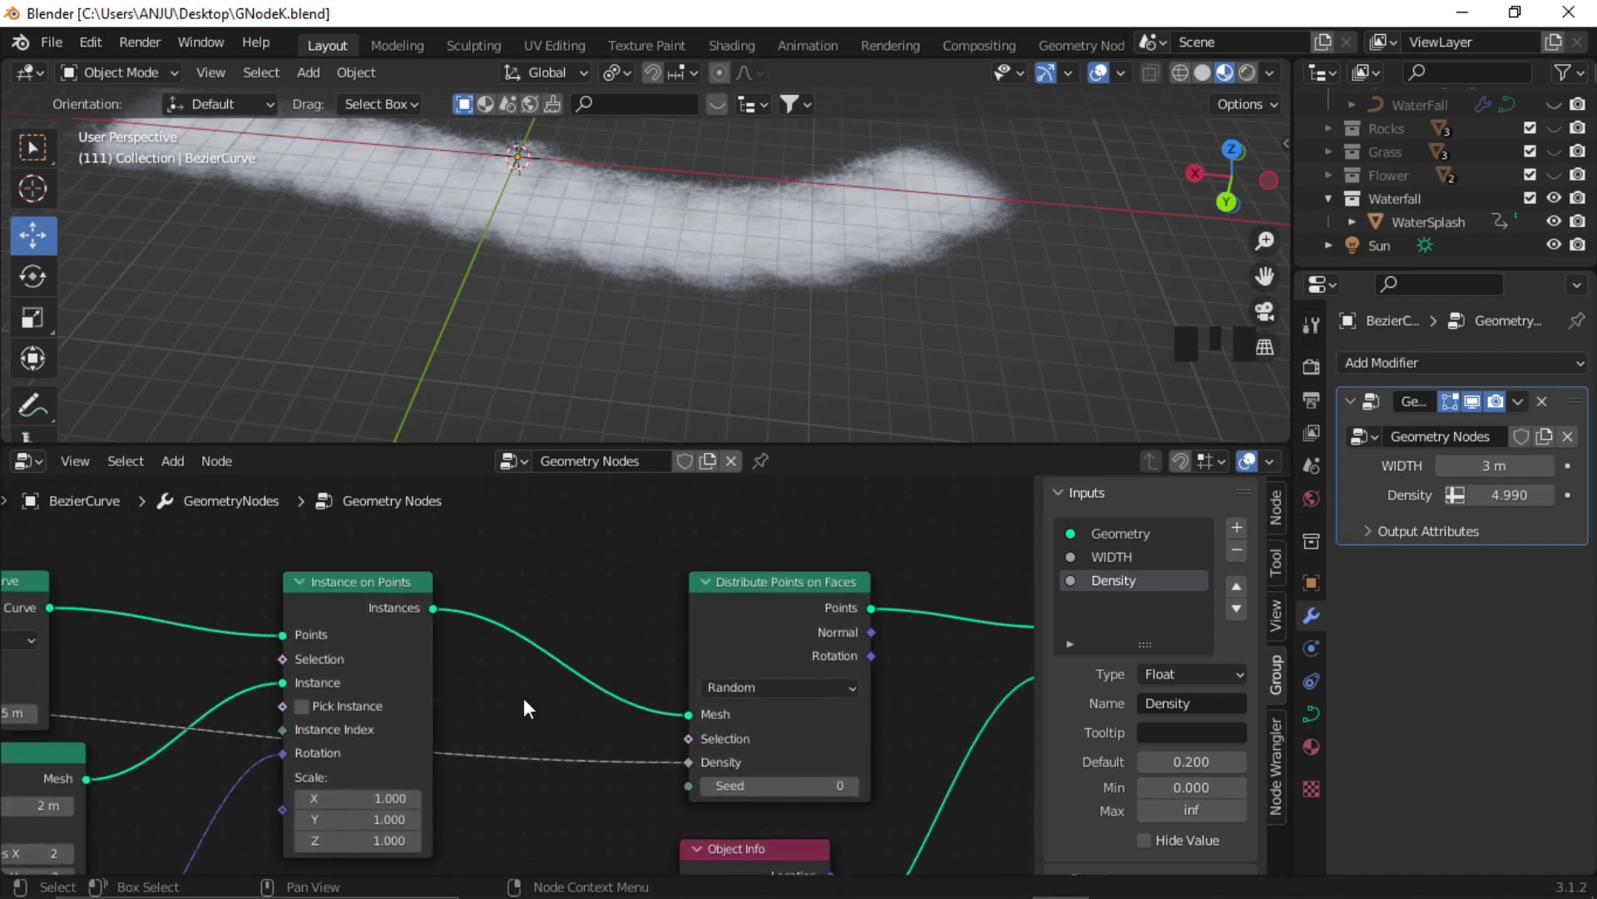
pyautogui.hotkey('shift', 'a')
pyautogui.click(463, 400)
pyautogui.write('real')
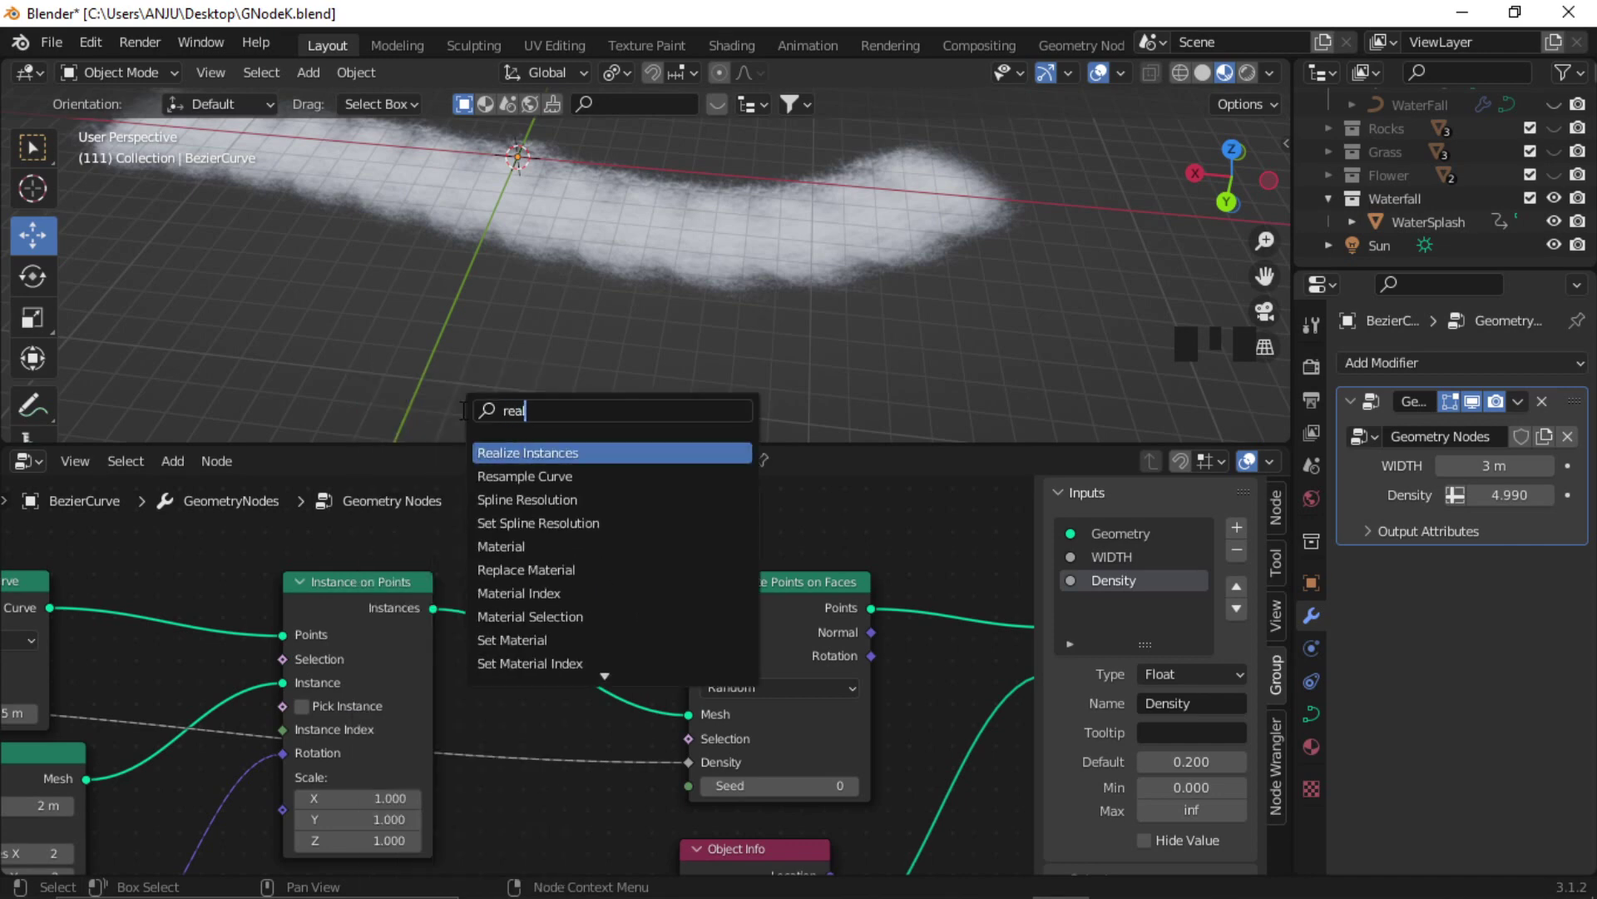
pyautogui.click(561, 452)
pyautogui.click(555, 657)
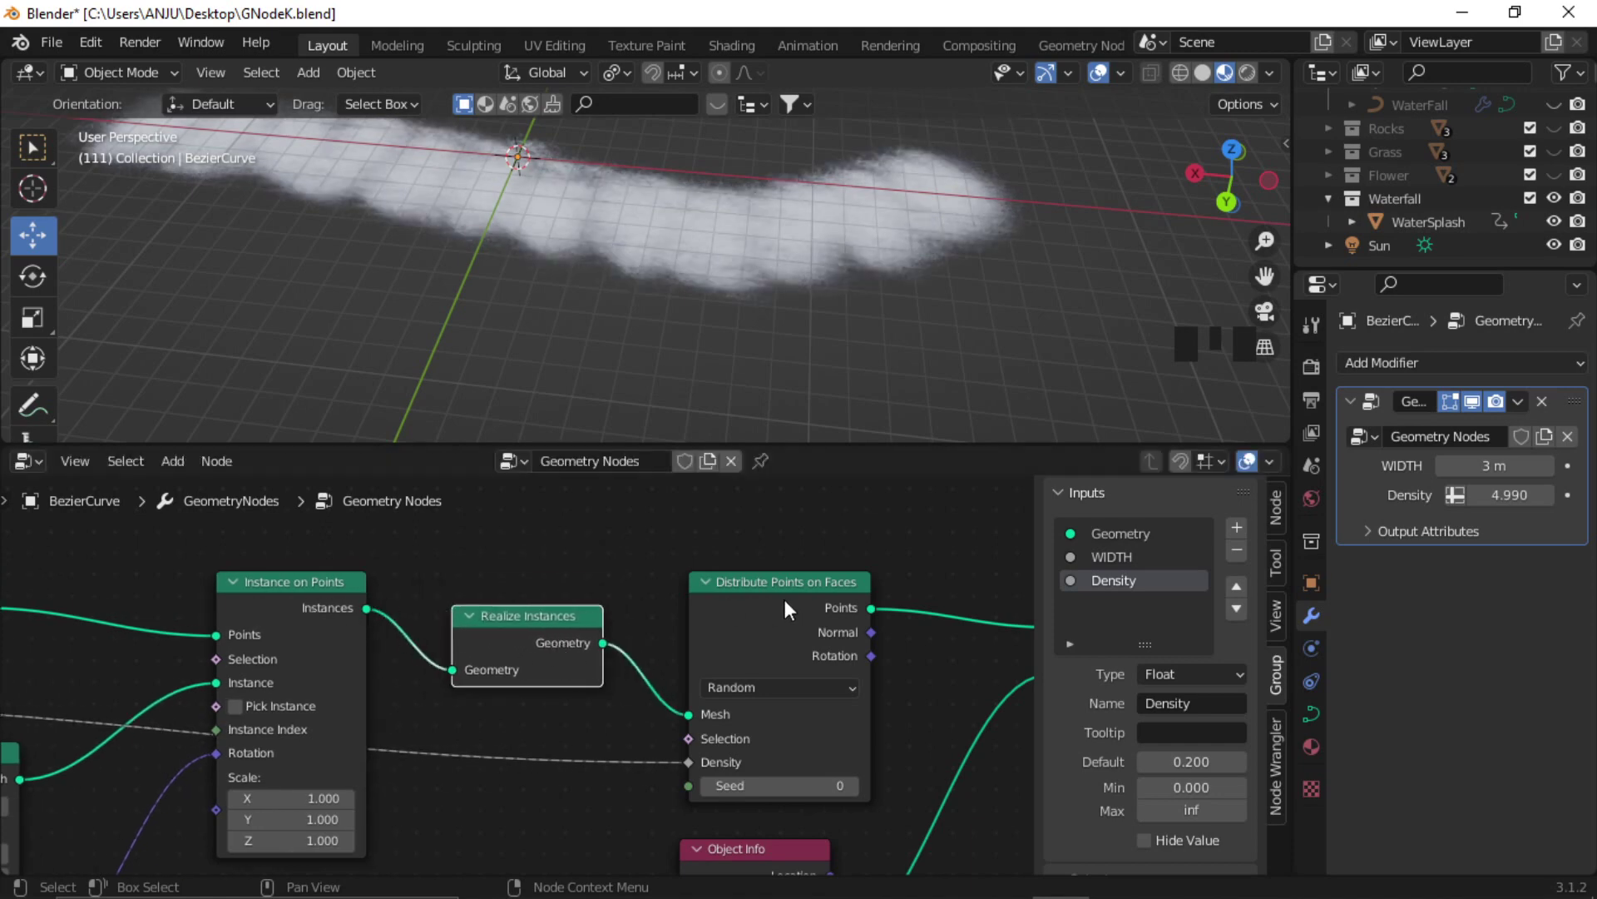
# Link the Rotation output of Distribute Points on Faces to the Rotation input of the second Instance on Points node.
pyautogui.scroll(-2, 731, 336)
pyautogui.keyDown('shift'); pyautogui.moveTo(731, 336); pyautogui.dragTo(694, 312, button='middle'); pyautogui.keyUp('shift')
pyautogui.moveTo(680, 657); pyautogui.dragTo(344, 597, button='middle')
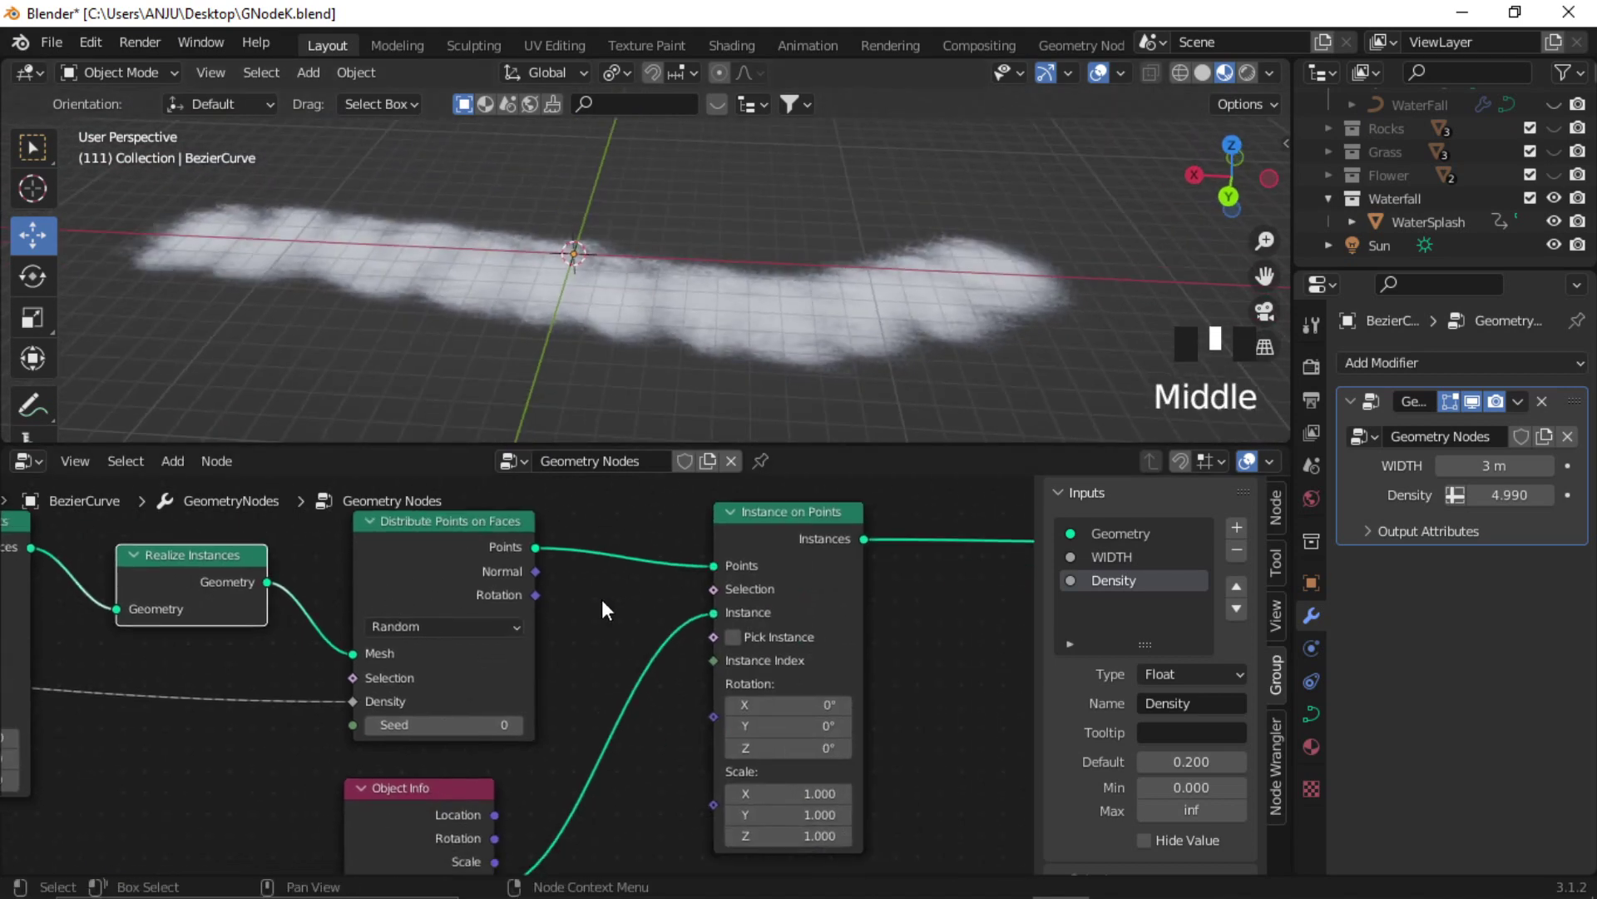
pyautogui.moveTo(613, 612); pyautogui.dragTo(656, 644, button='middle')
pyautogui.moveTo(447, 572); pyautogui.dragTo(421, 573)
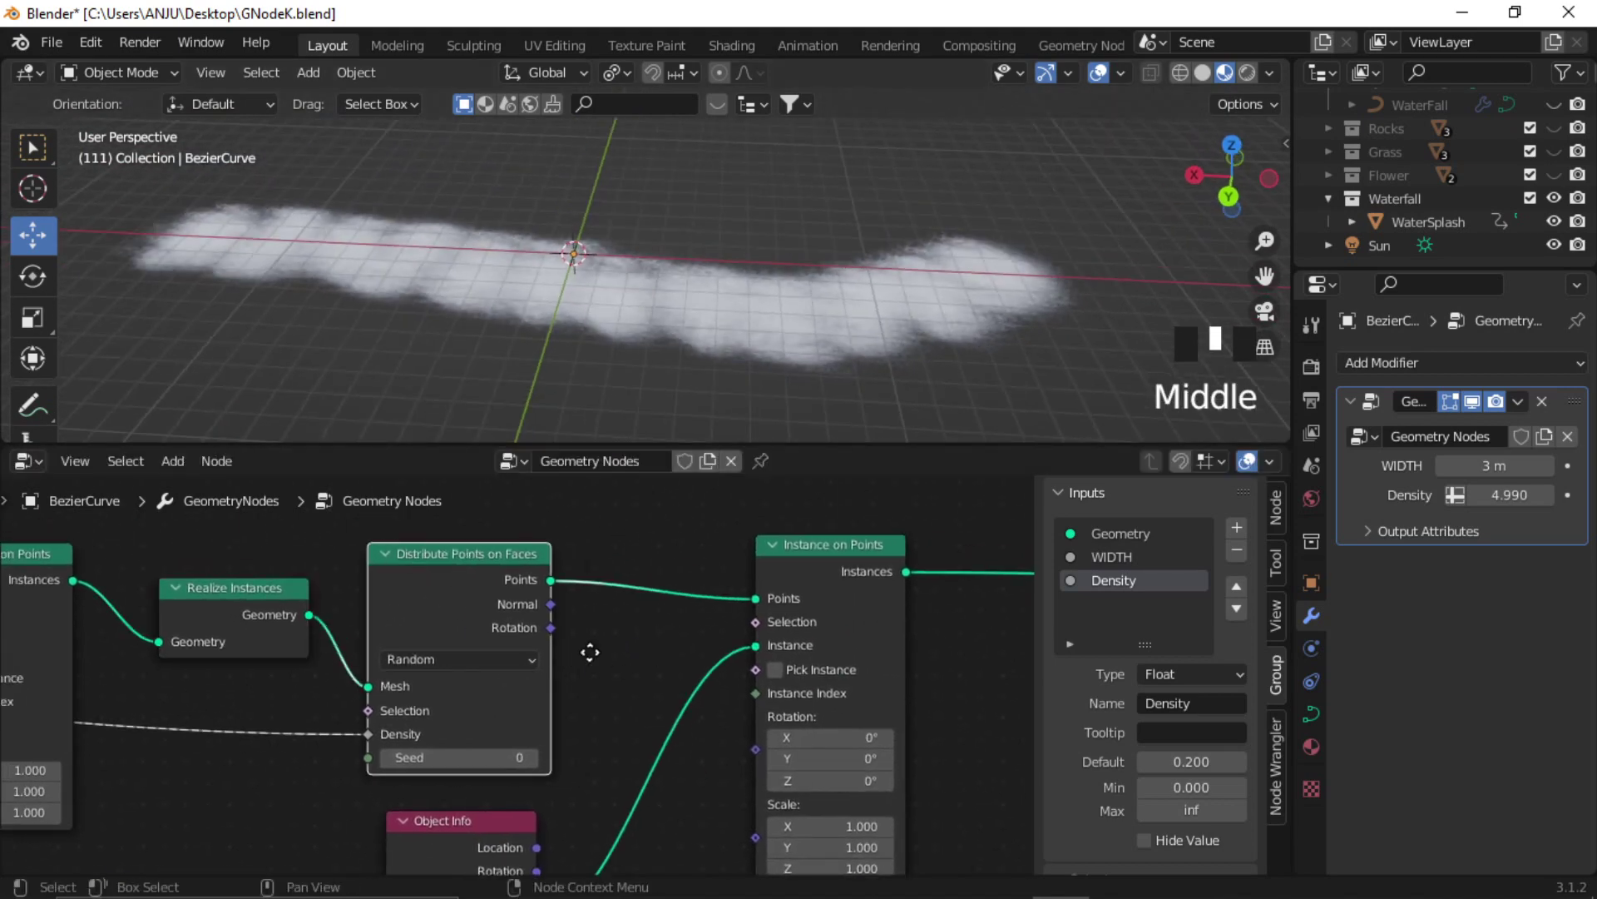
pyautogui.moveTo(589, 651); pyautogui.dragTo(499, 645, button='middle')
pyautogui.scroll(-1, 549, 671)
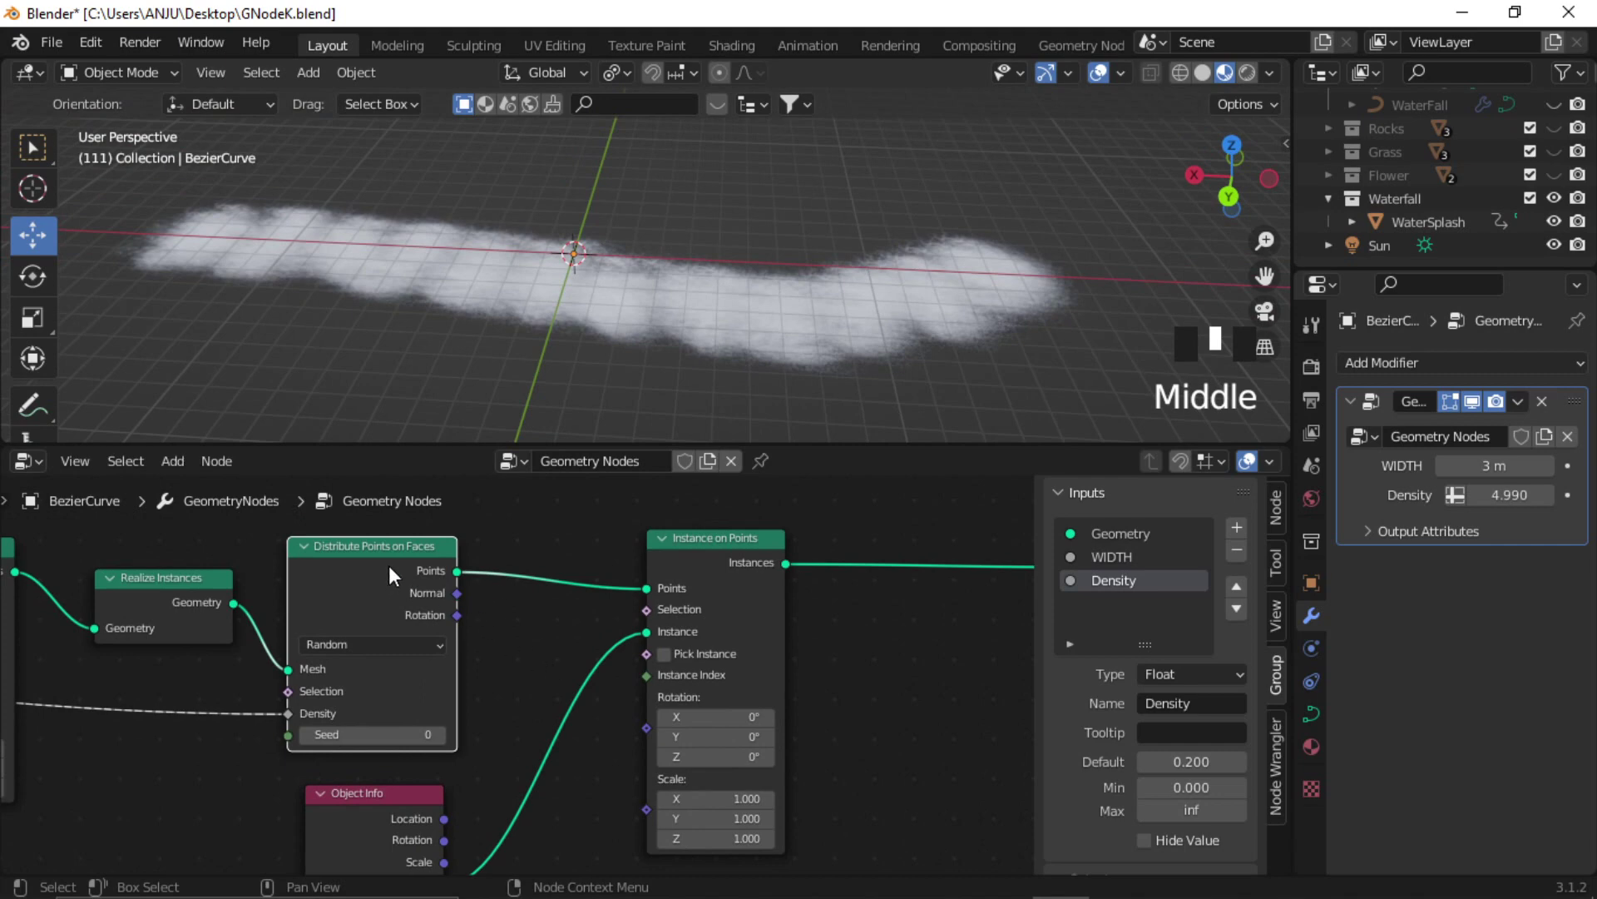
pyautogui.moveTo(457, 615); pyautogui.dragTo(647, 730)
pyautogui.scroll(-2, 756, 362)
pyautogui.moveTo(757, 363); pyautogui.dragTo(701, 393, button='middle')
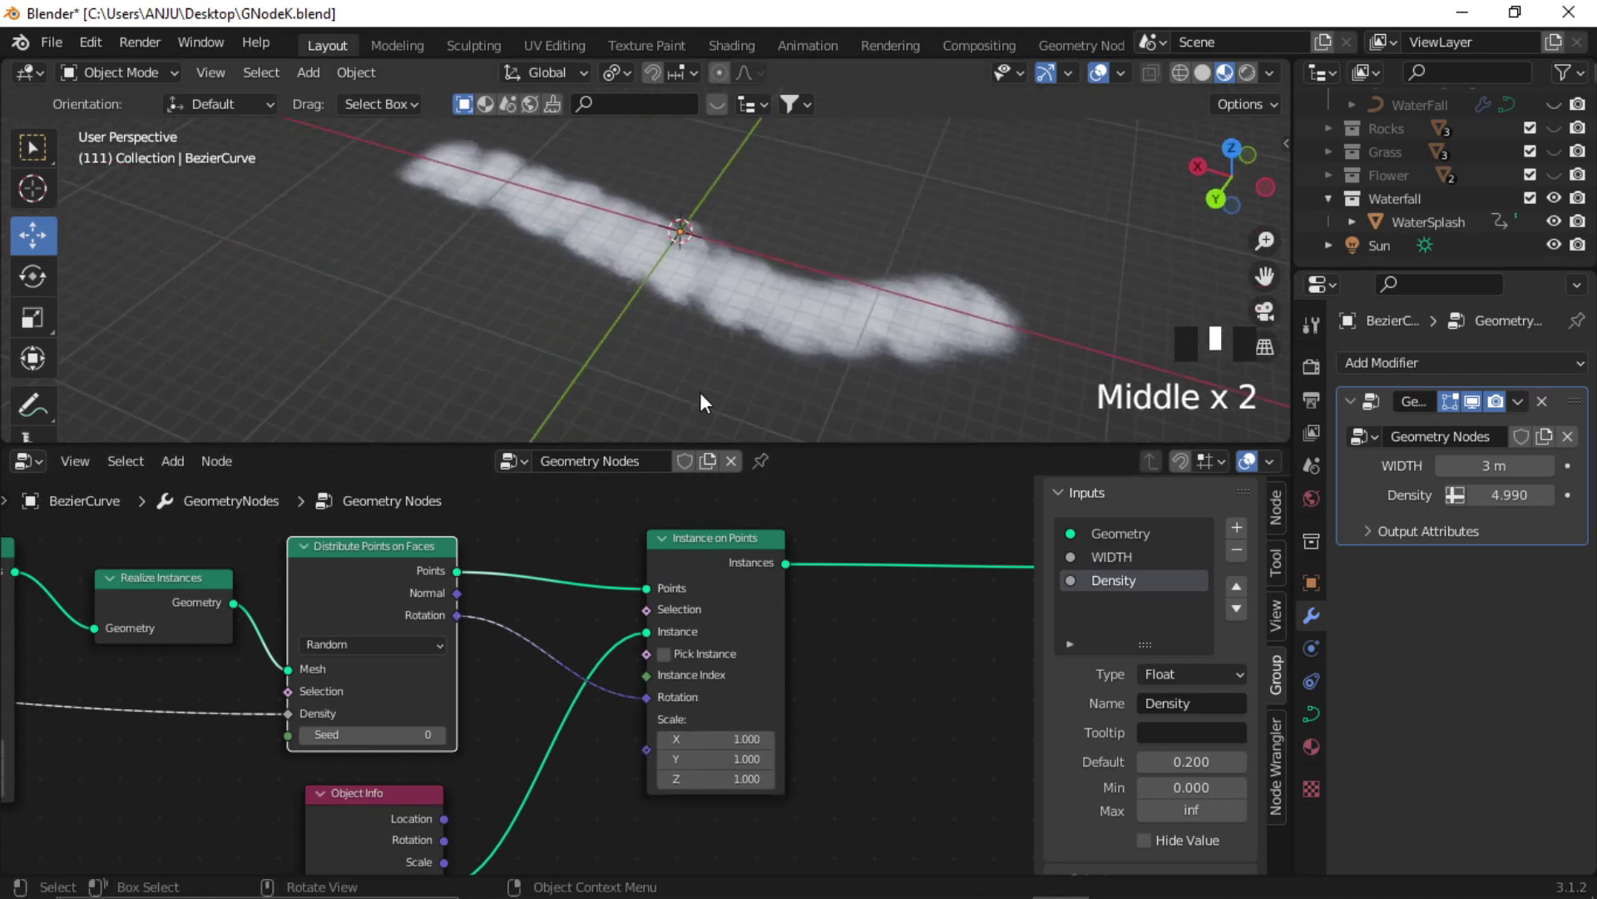
# Insert a Rotate Instances node between the second Instance on Points node and Group Output.
pyautogui.moveTo(501, 236); pyautogui.dragTo(751, 587, button='middle')
pyautogui.scroll(-1, 800, 751)
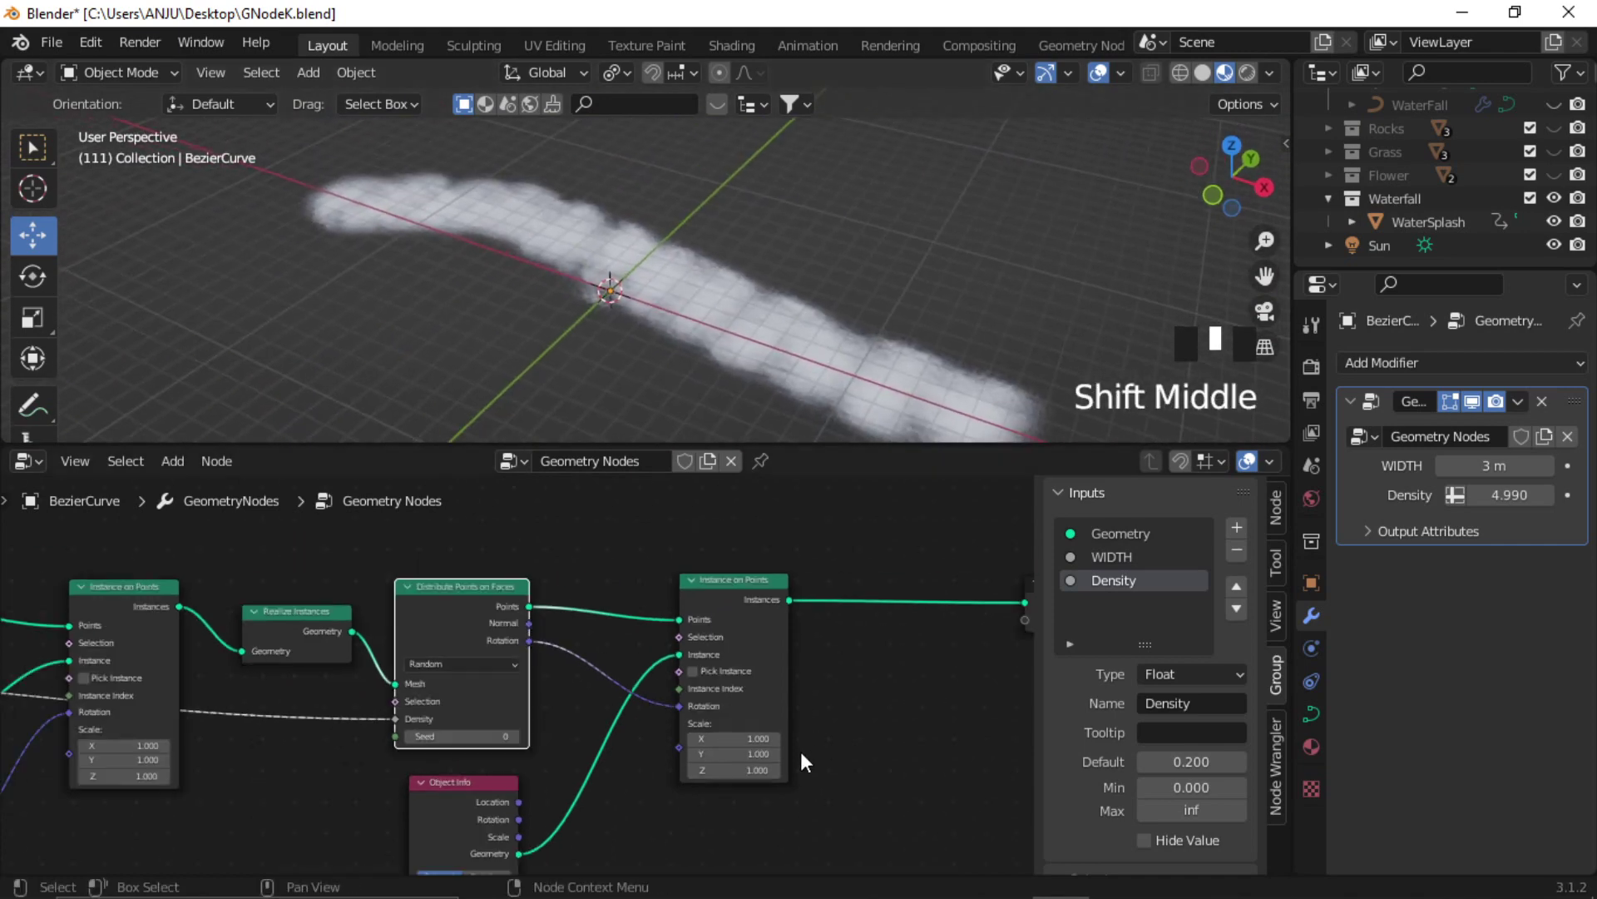
pyautogui.moveTo(801, 751); pyautogui.dragTo(863, 676, button='middle')
pyautogui.moveTo(528, 709); pyautogui.dragTo(506, 705)
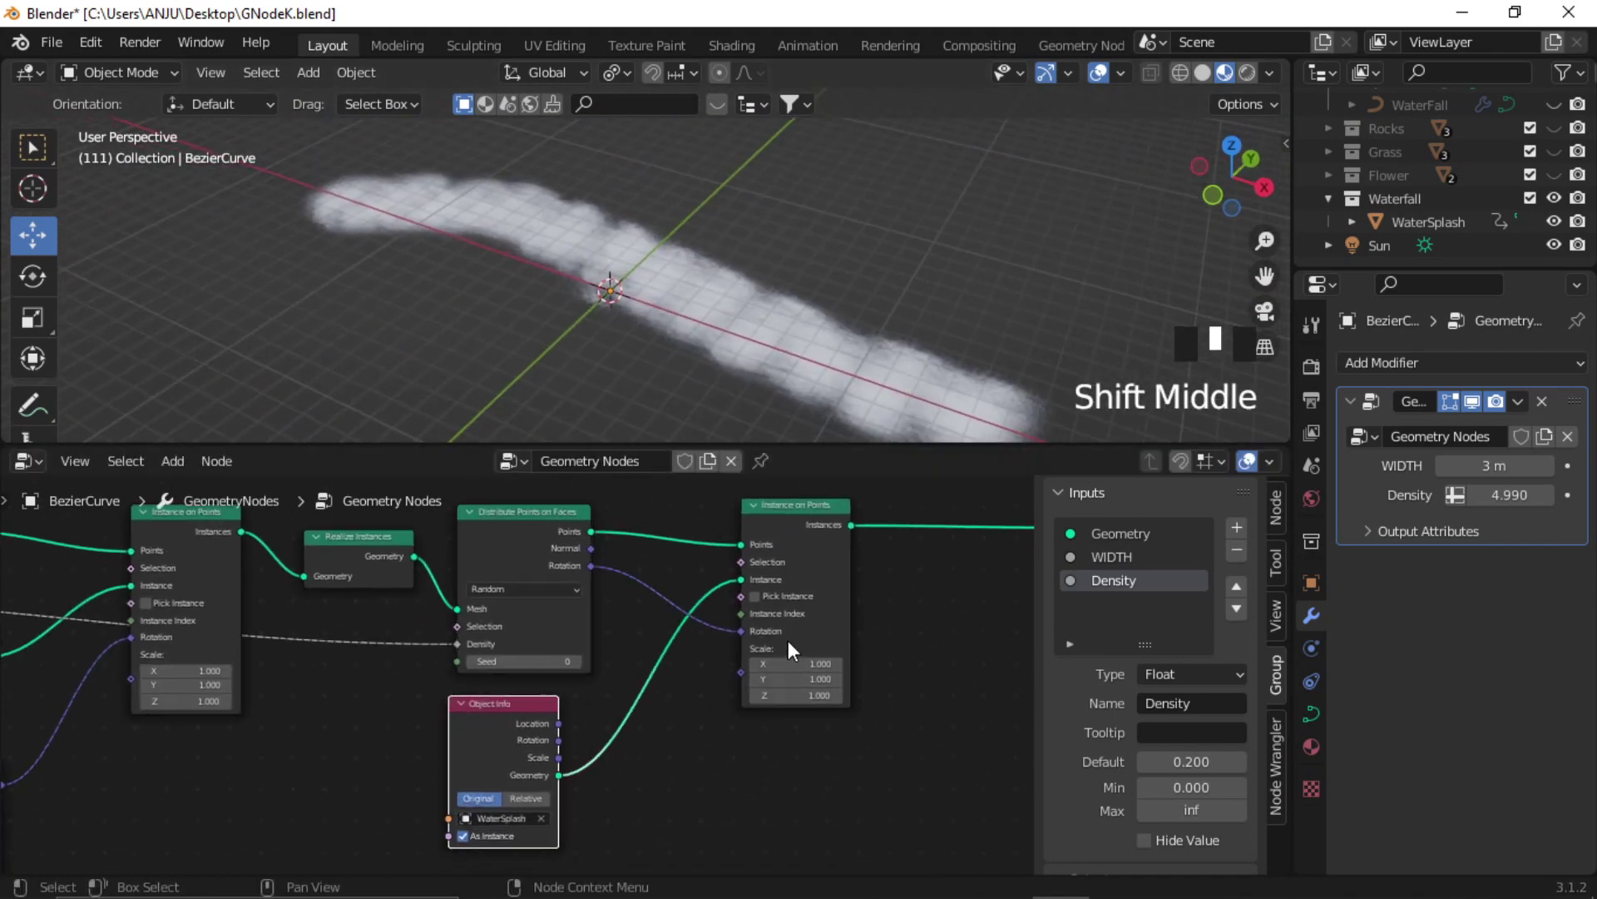
pyautogui.keyDown('shift'); pyautogui.moveTo(791, 649); pyautogui.dragTo(709, 706, button='middle'); pyautogui.keyUp('shift')
pyautogui.hotkey('shift', 'a')
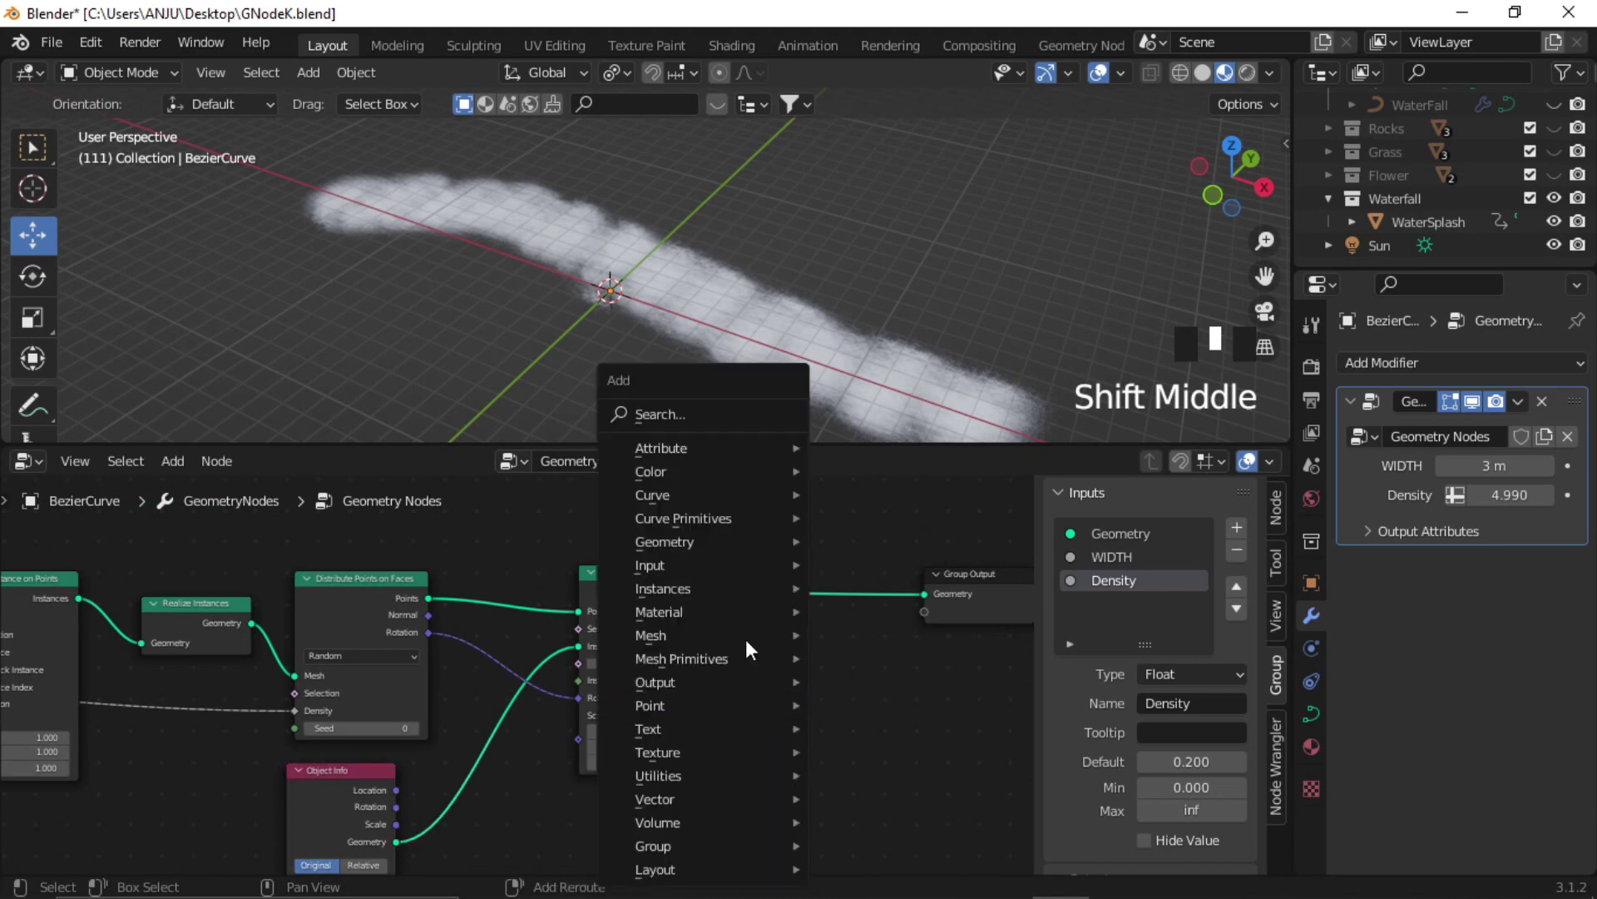
pyautogui.click(711, 417)
pyautogui.write('r')
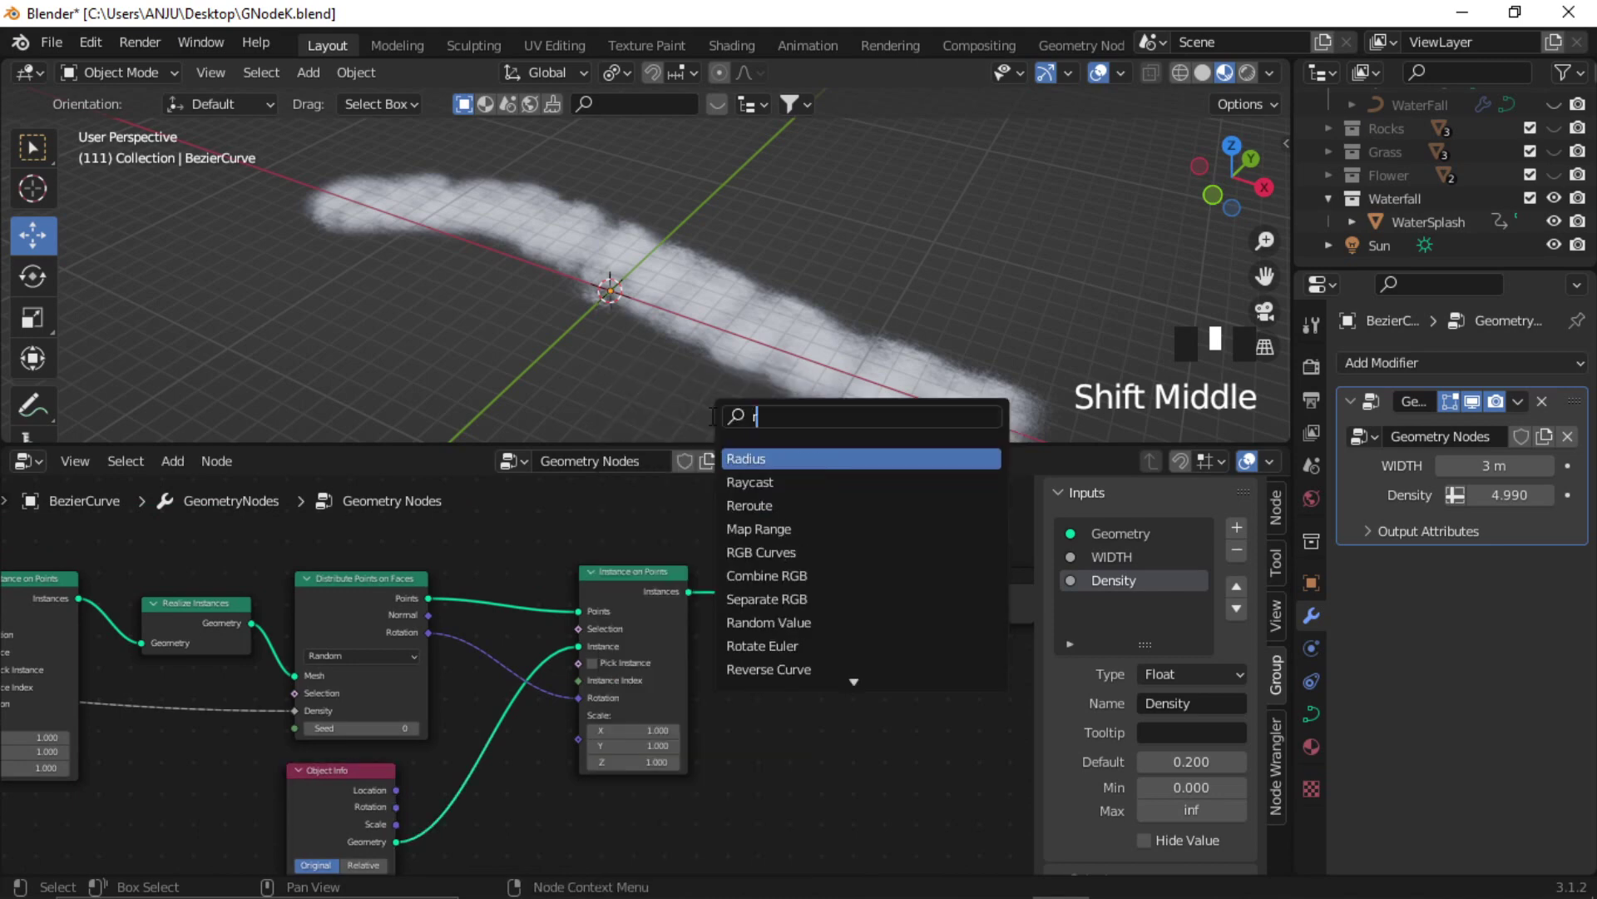
pyautogui.write('o')
pyautogui.click(803, 505)
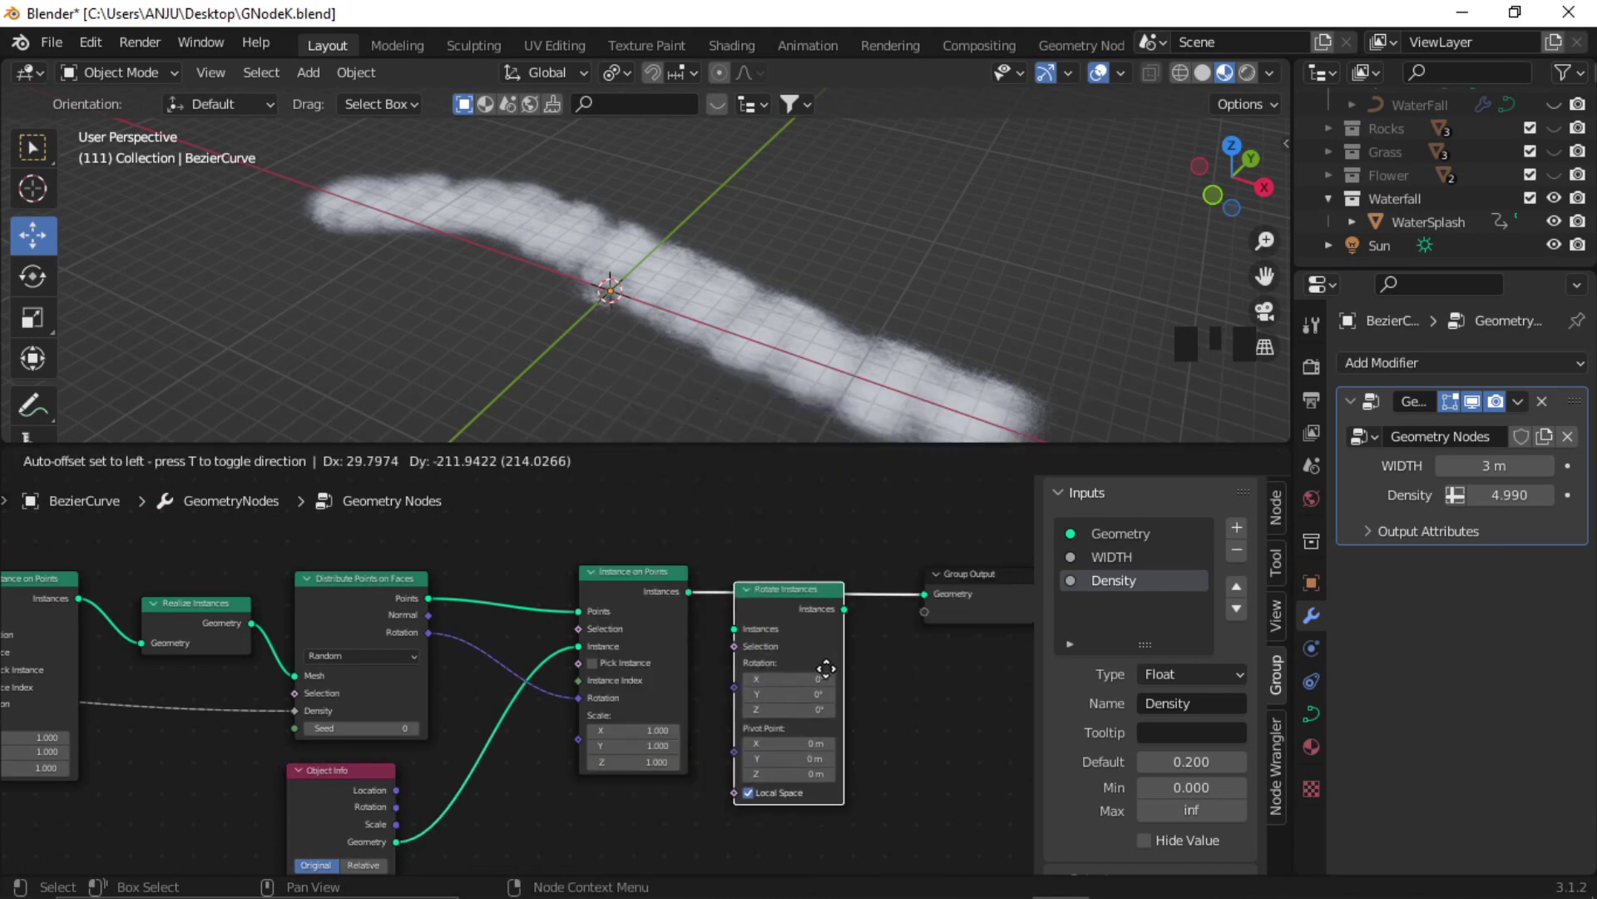
pyautogui.click(726, 661)
pyautogui.keyDown('shift'); pyautogui.moveTo(725, 664); pyautogui.dragTo(668, 639, button='middle'); pyautogui.keyUp('shift')
# Add a Random Value node below the second Instance on Points node.
pyautogui.click(863, 727)
pyautogui.hotkey('shift', 'a')
pyautogui.click(756, 413)
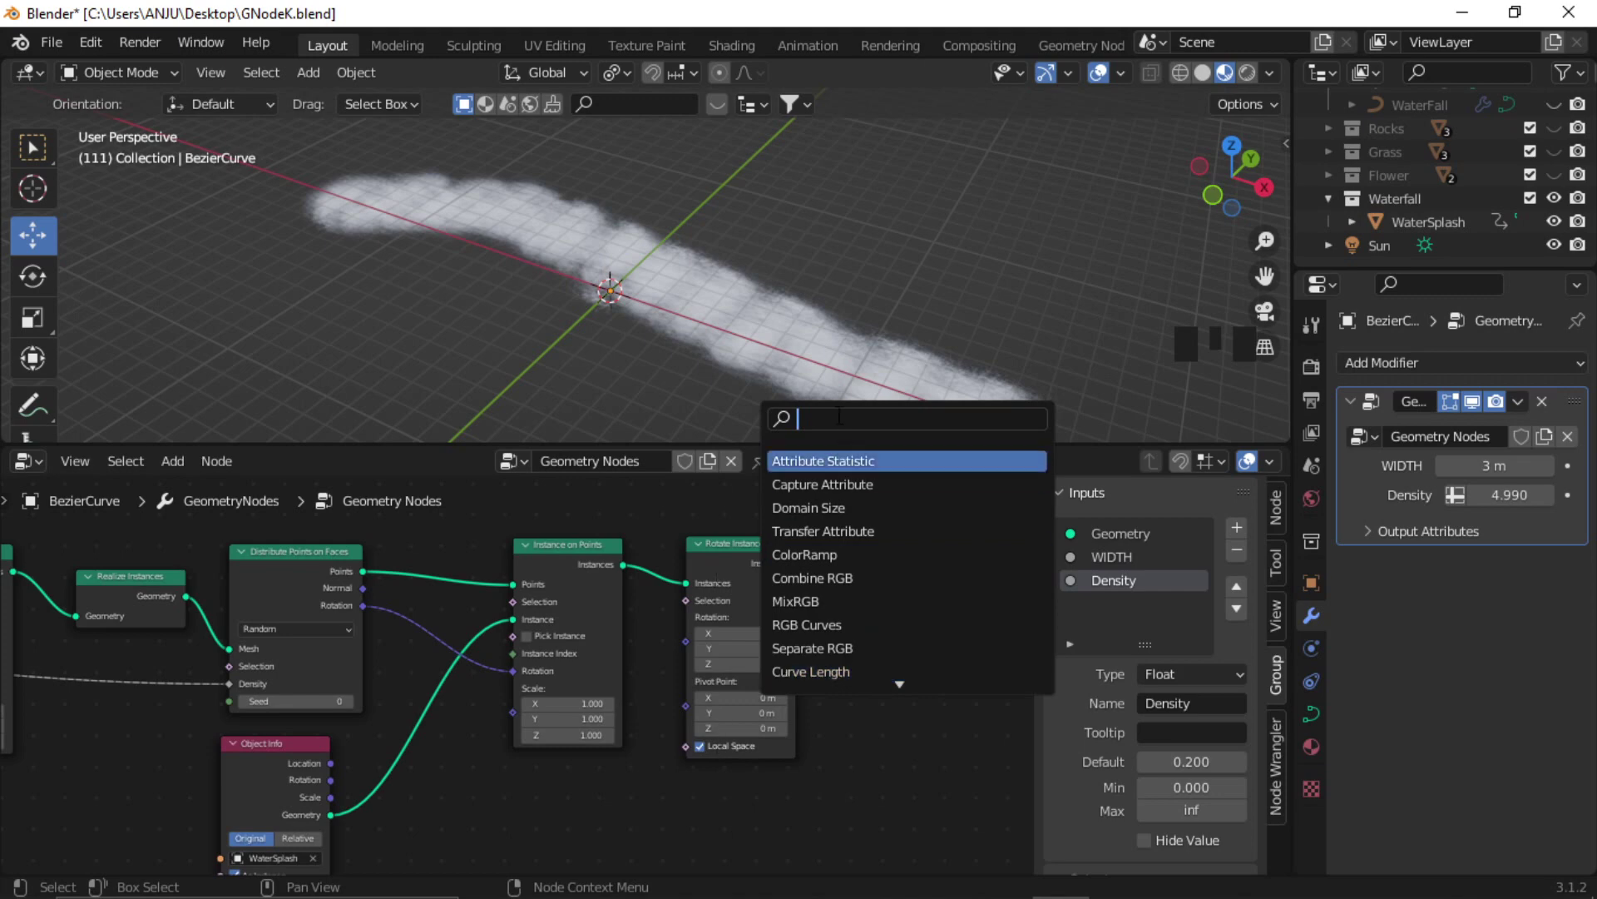
pyautogui.write('rand')
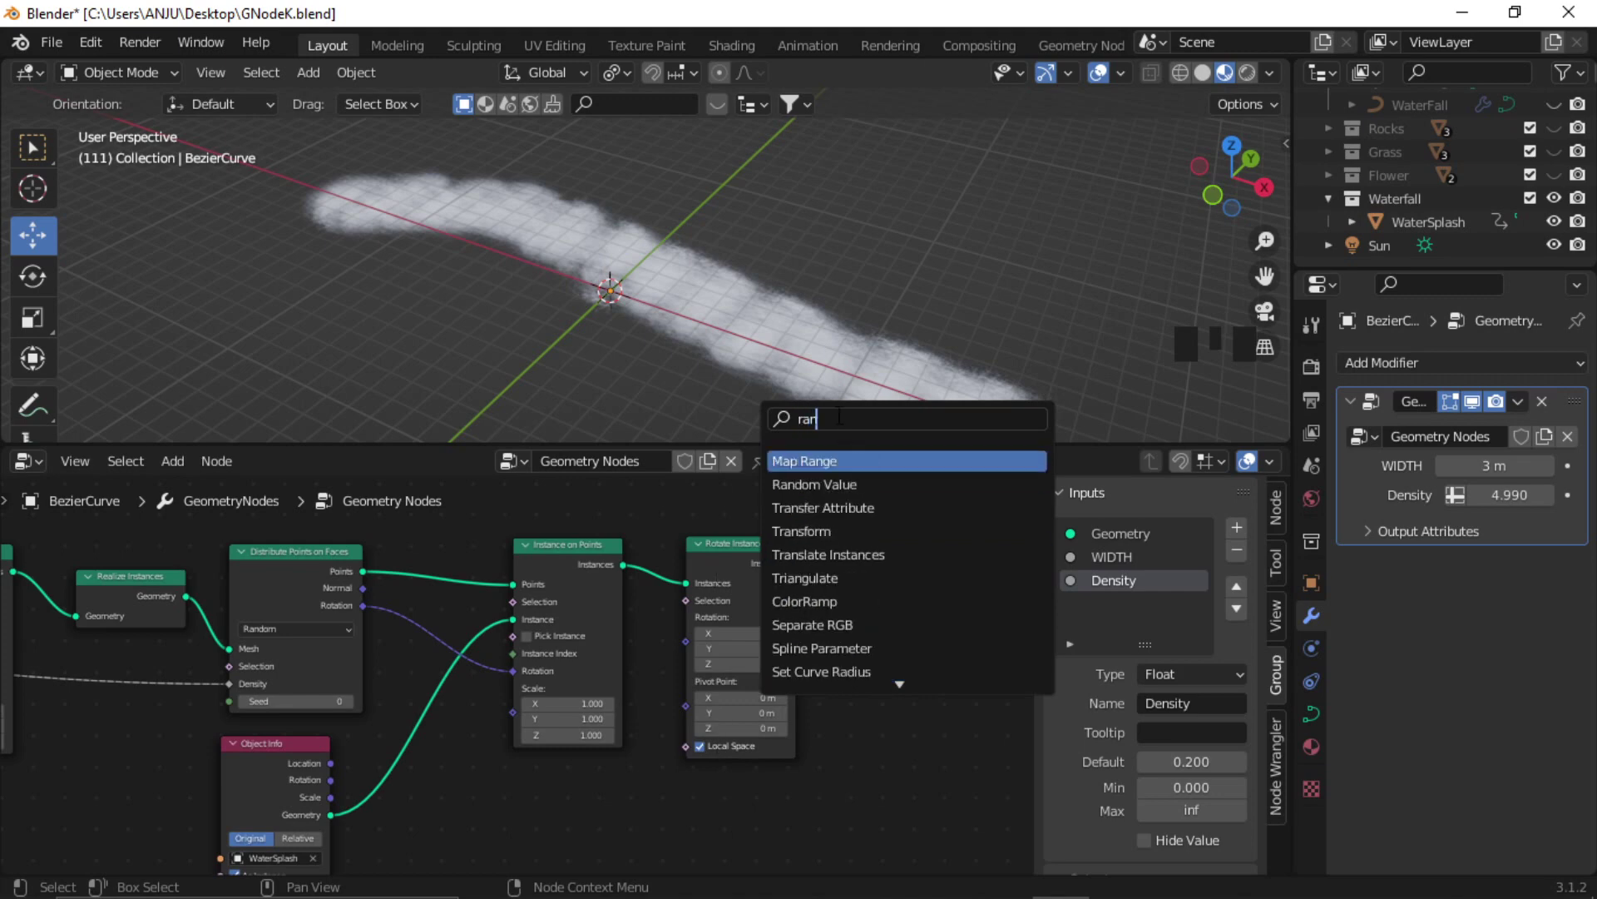
pyautogui.click(881, 461)
pyautogui.click(637, 811)
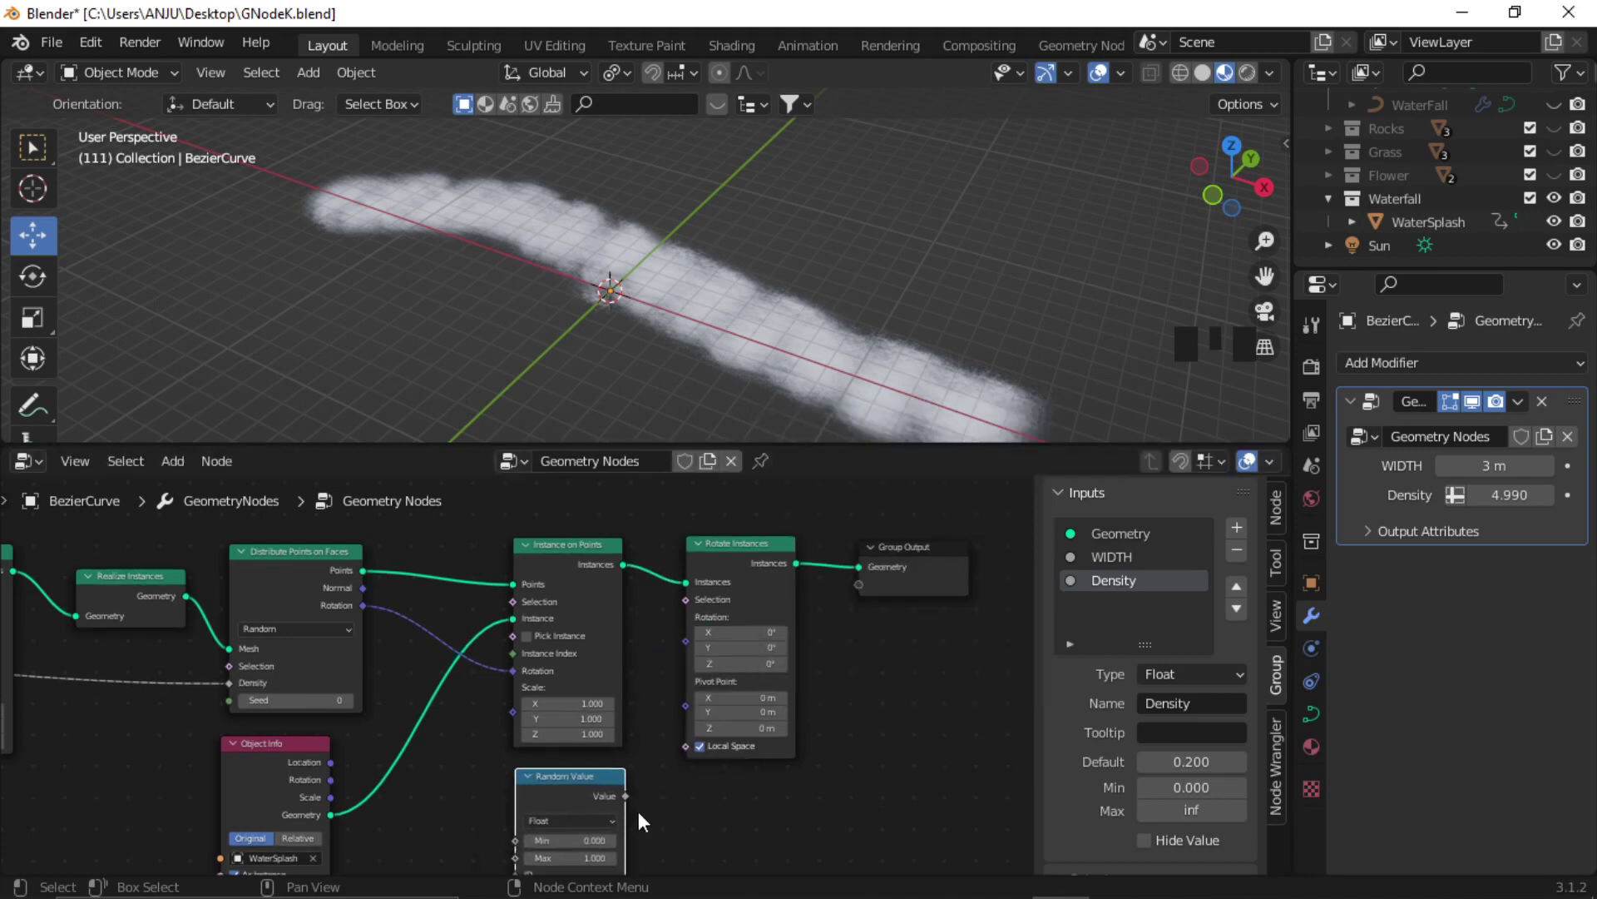
# Switch the Random Value node to Vector and link its Value to the Rotation input of Rotate Instances.
pyautogui.scroll(2, 688, 763)
pyautogui.moveTo(564, 822); pyautogui.dragTo(632, 777, button='middle')
pyautogui.click(575, 760)
pyautogui.click(554, 698)
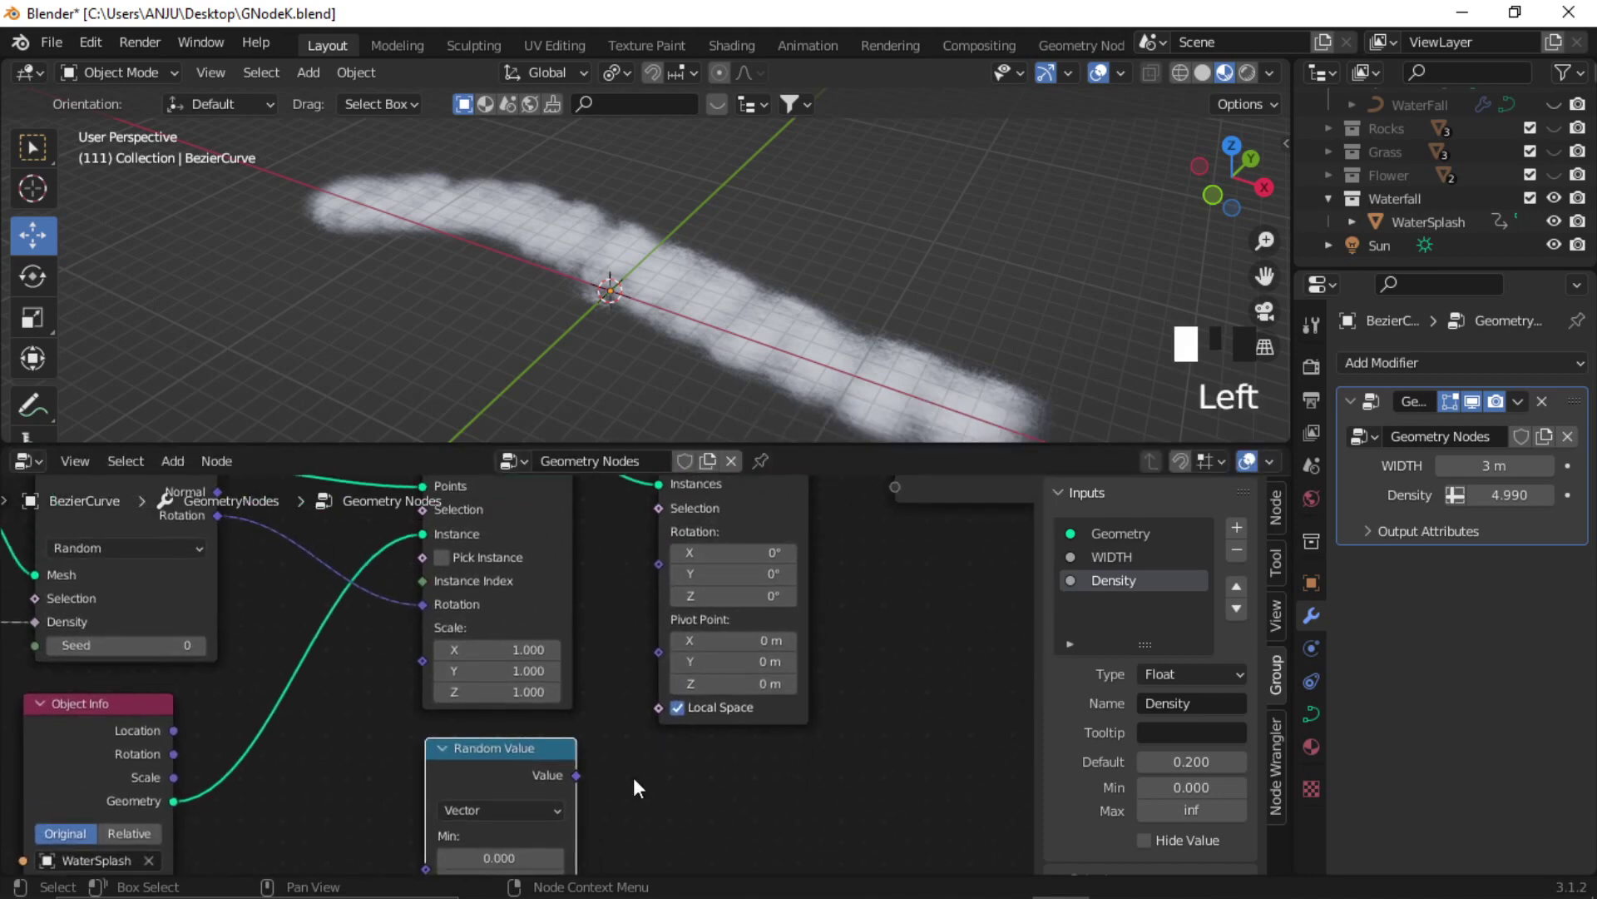
pyautogui.moveTo(576, 775); pyautogui.dragTo(657, 565)
pyautogui.moveTo(659, 742); pyautogui.dragTo(687, 656, button='middle')
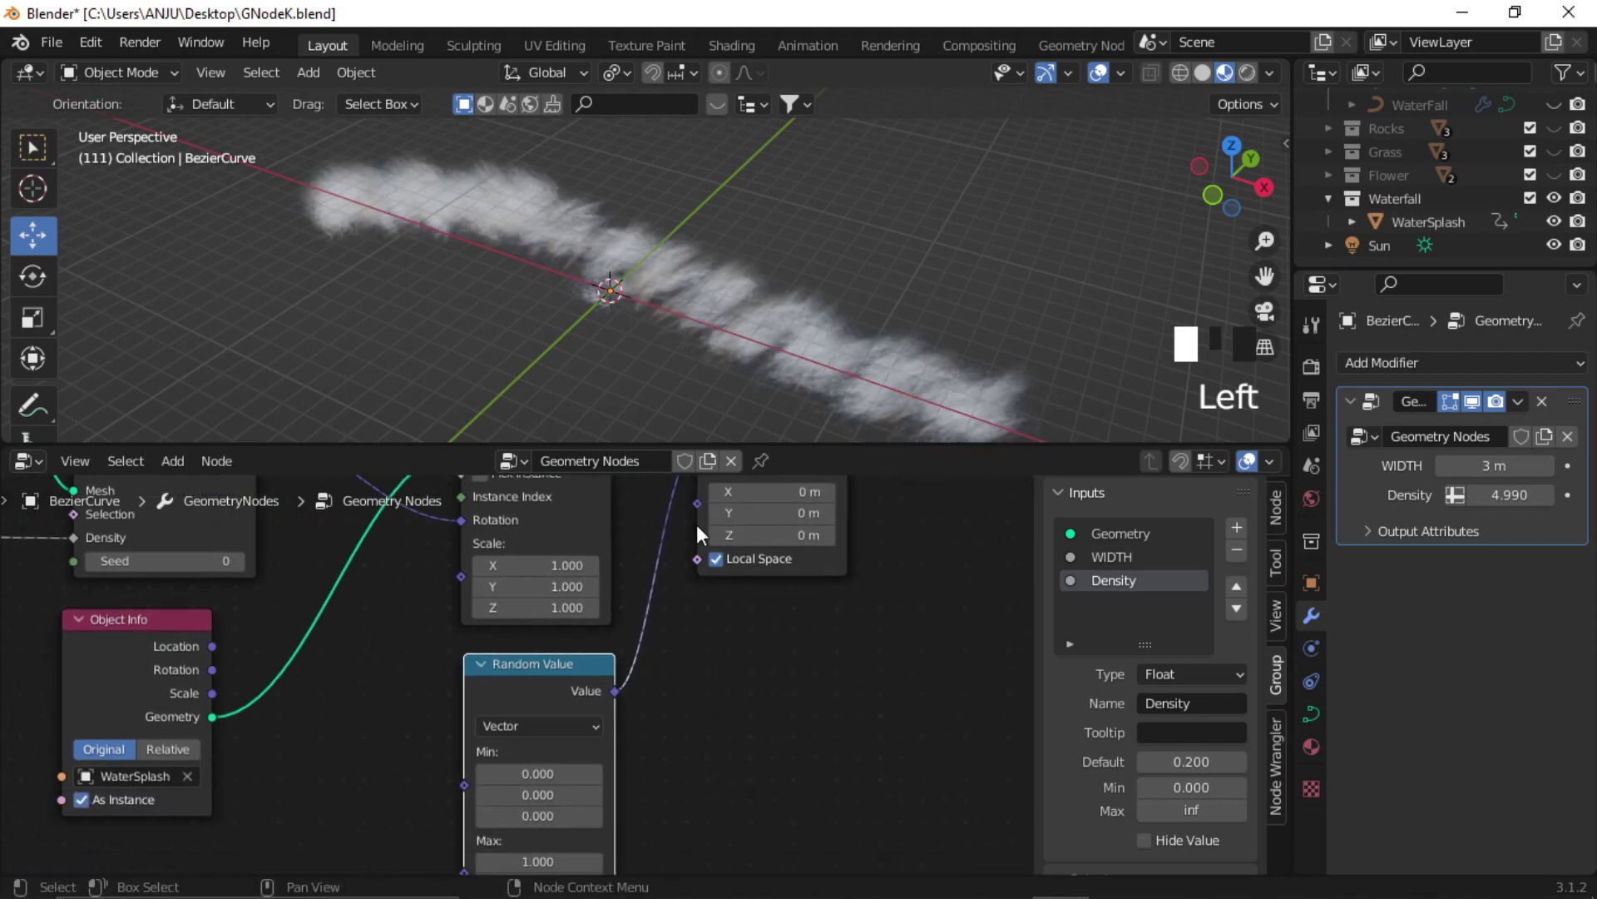
pyautogui.scroll(-2, 833, 328)
pyautogui.moveTo(834, 328)
pyautogui.mouseDown(button='middle')
pyautogui.moveTo(927, 319)
pyautogui.moveTo(843, 317)
pyautogui.mouseUp(button='middle')
# Set the Random Value node's Min to -0.5, -0.9 and -0.8, and its first Max component to 0.4.
pyautogui.scroll(1, 843, 317)
pyautogui.moveTo(792, 678); pyautogui.dragTo(822, 595, button='middle')
pyautogui.moveTo(566, 688); pyautogui.dragTo(516, 688)
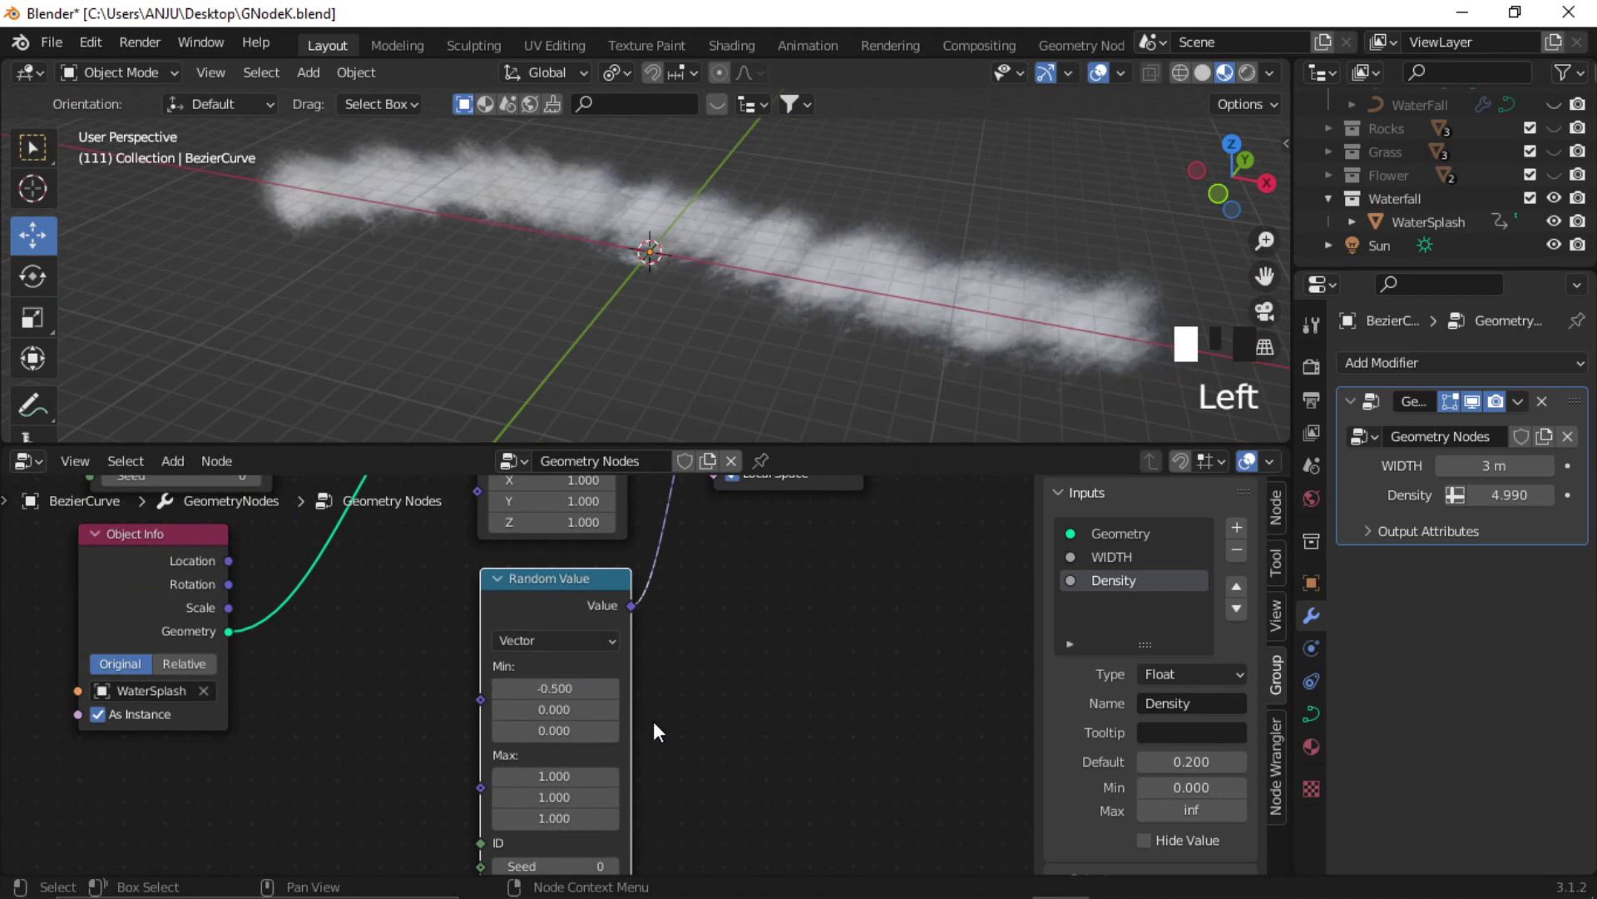
pyautogui.moveTo(656, 730); pyautogui.dragTo(658, 686, button='middle')
pyautogui.moveTo(555, 732); pyautogui.dragTo(504, 732)
pyautogui.moveTo(563, 668); pyautogui.dragTo(510, 686)
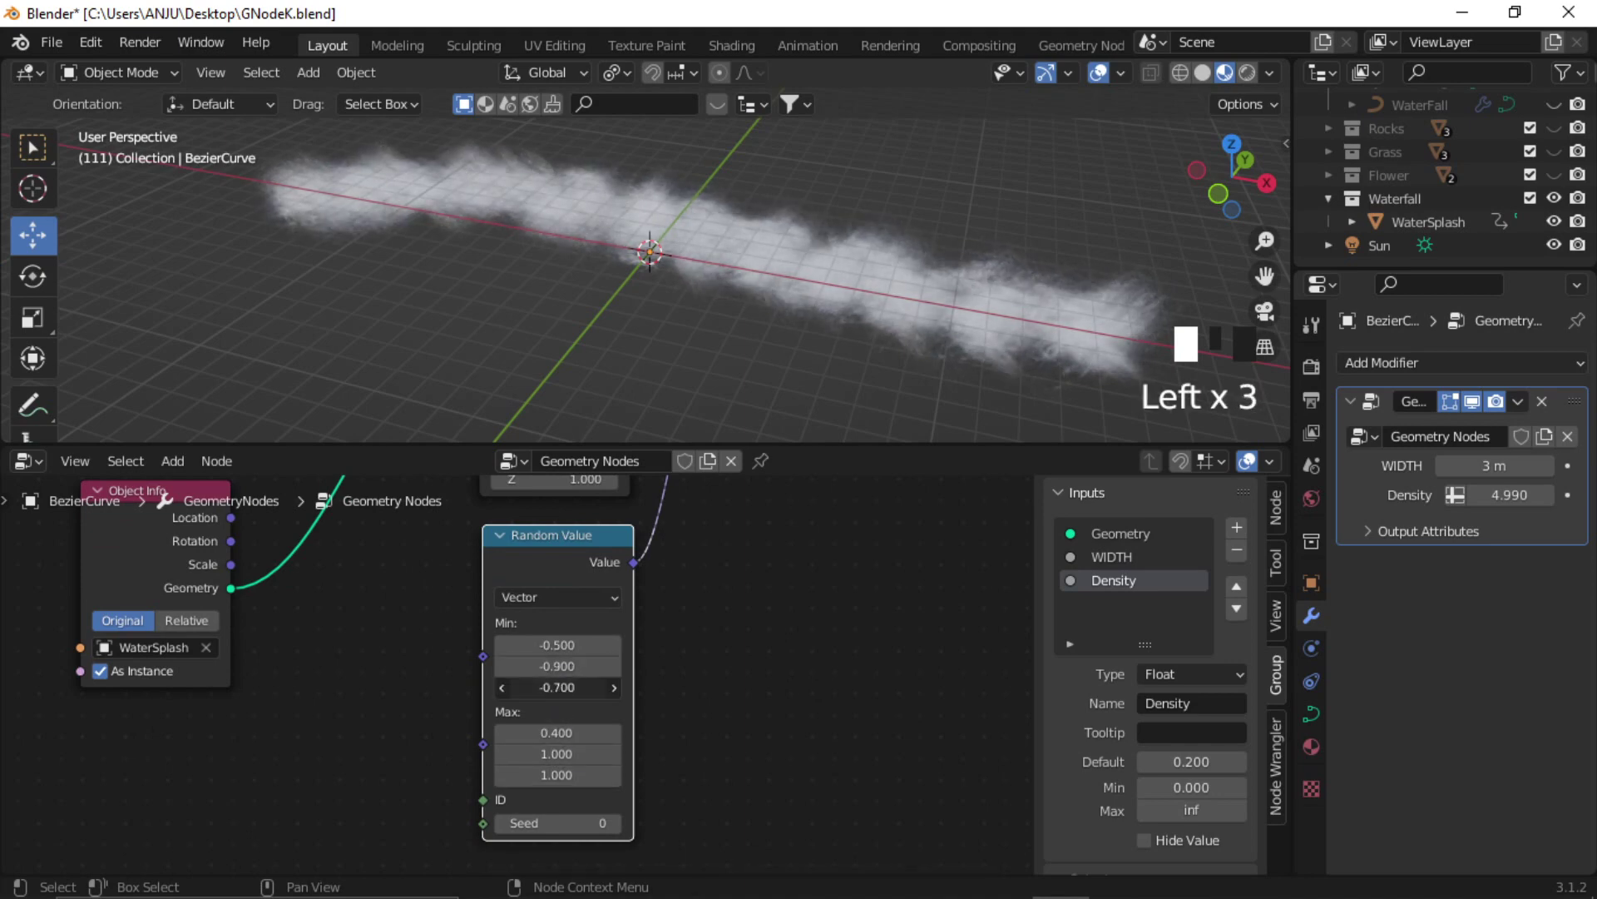
pyautogui.moveTo(791, 361)
pyautogui.mouseDown(button='middle')
pyautogui.moveTo(990, 310)
pyautogui.moveTo(953, 237)
pyautogui.moveTo(669, 260)
pyautogui.moveTo(780, 281)
pyautogui.moveTo(774, 345)
pyautogui.mouseUp(button='middle')
pyautogui.moveTo(772, 581); pyautogui.dragTo(631, 707, button='middle')
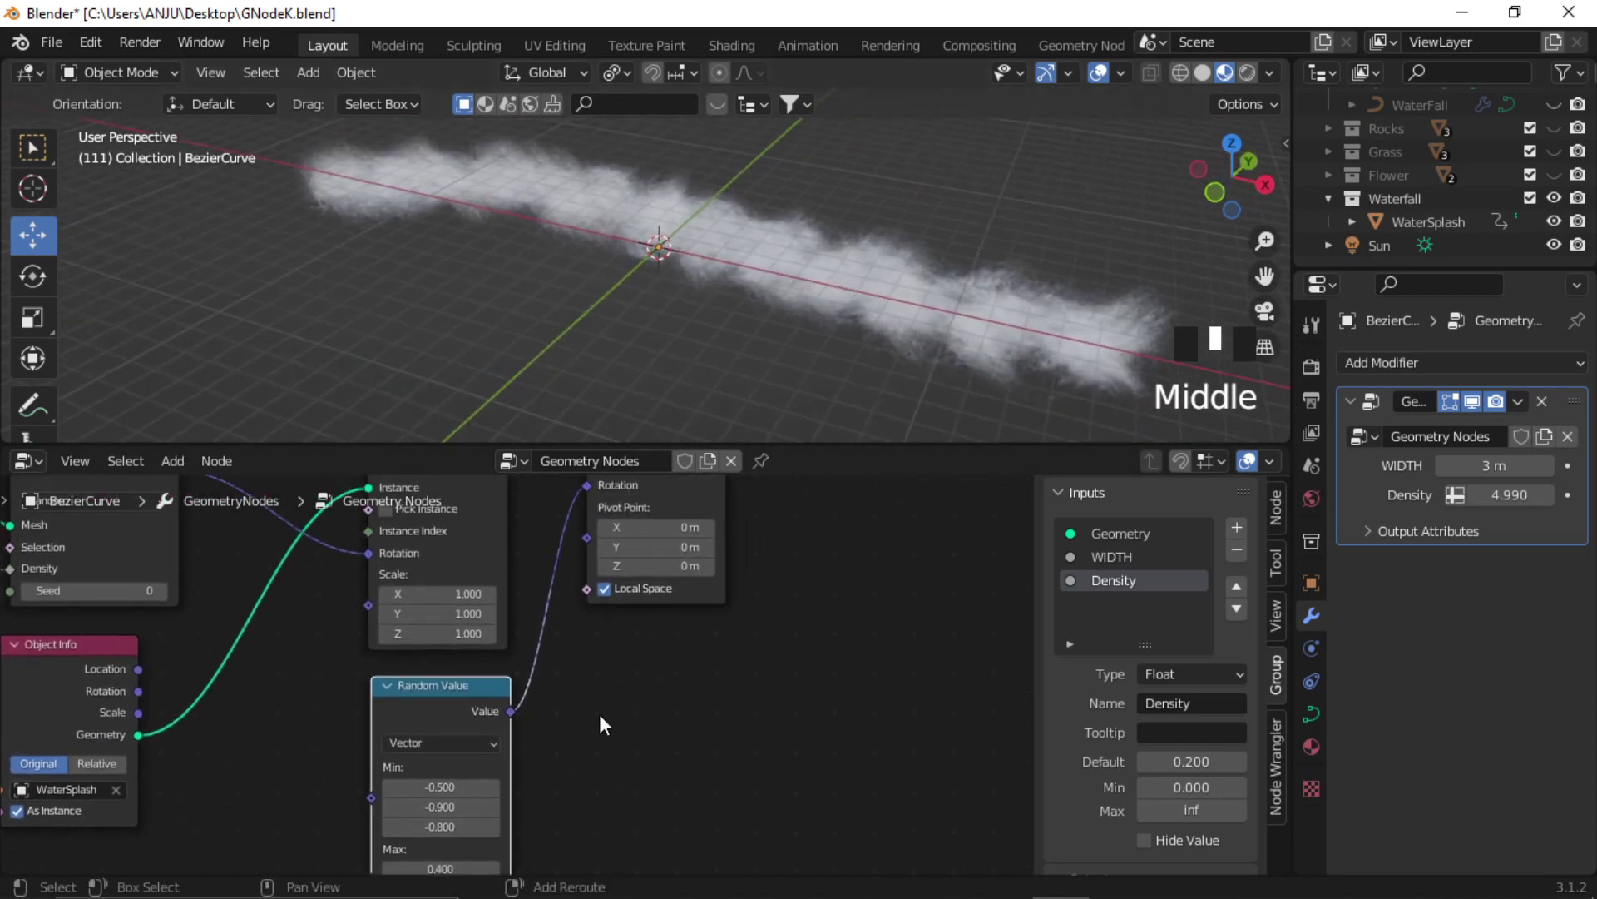
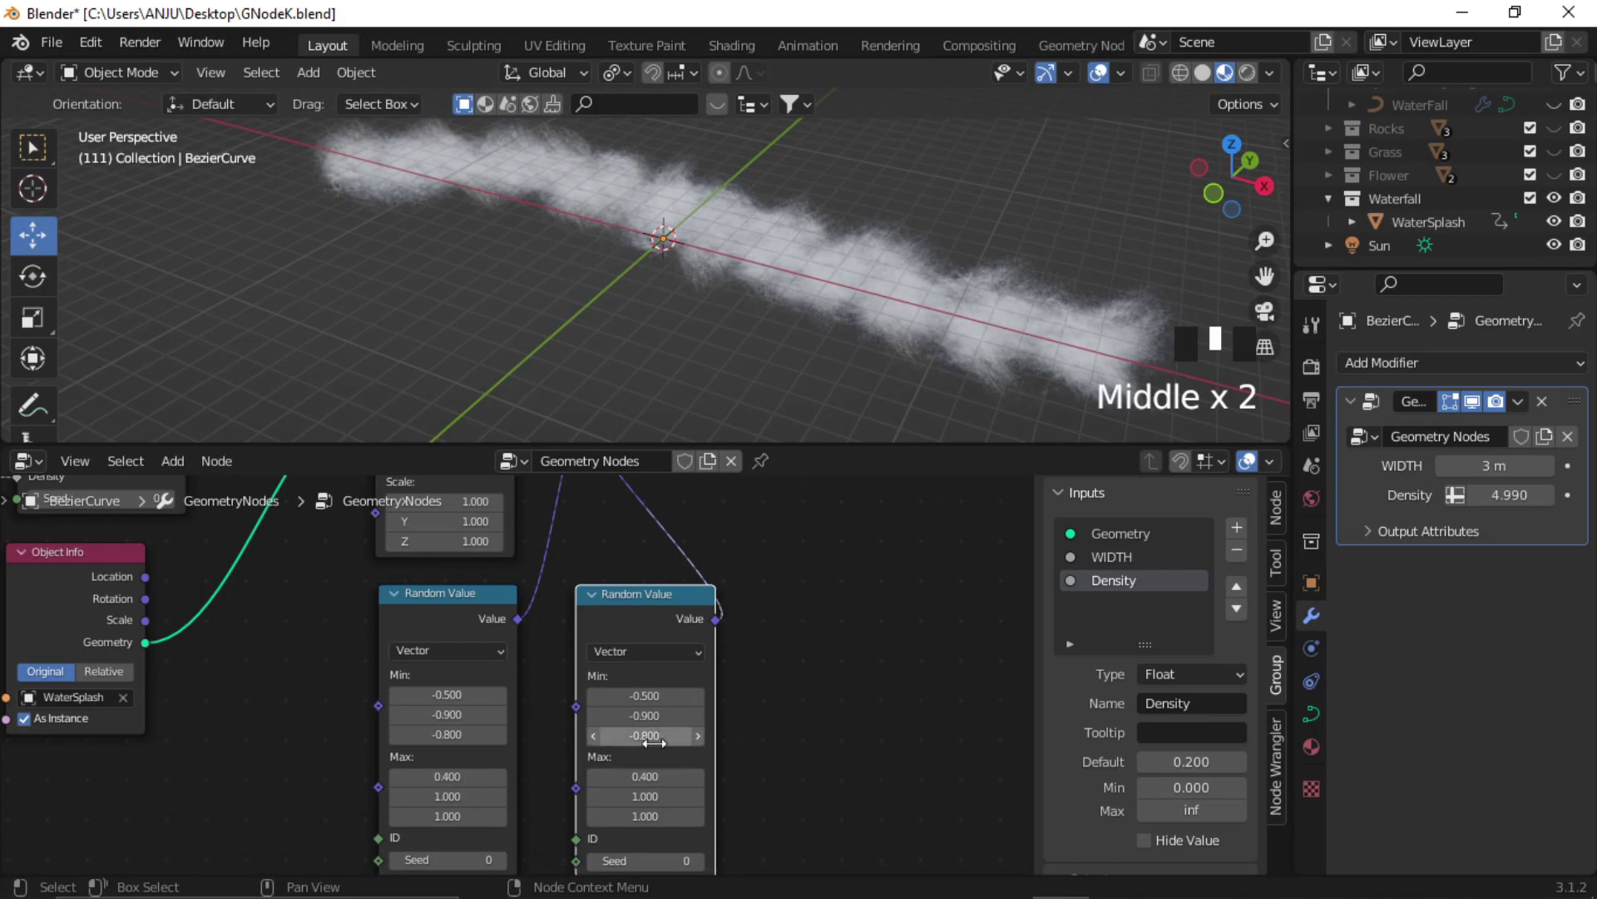
# Move the Group Input node farther away from the Resample Curve and Grid nodes to free up space.
pyautogui.moveTo(632, 716); pyautogui.dragTo(665, 715)
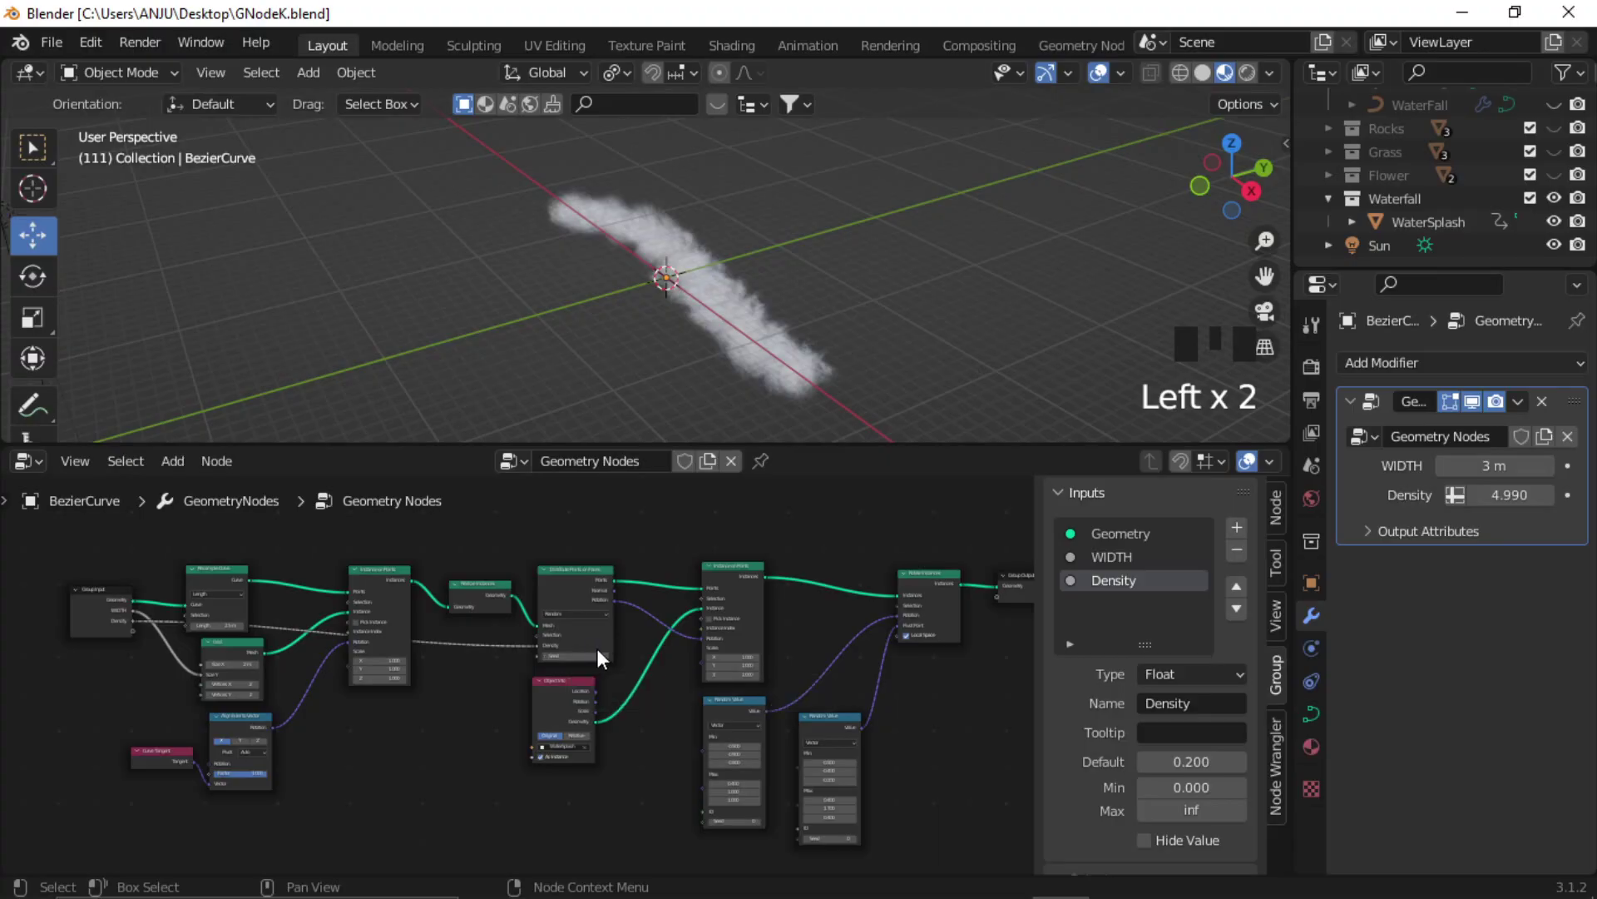
pyautogui.moveTo(721, 307); pyautogui.dragTo(822, 292, button='middle')
pyautogui.scroll(5, 630, 721)
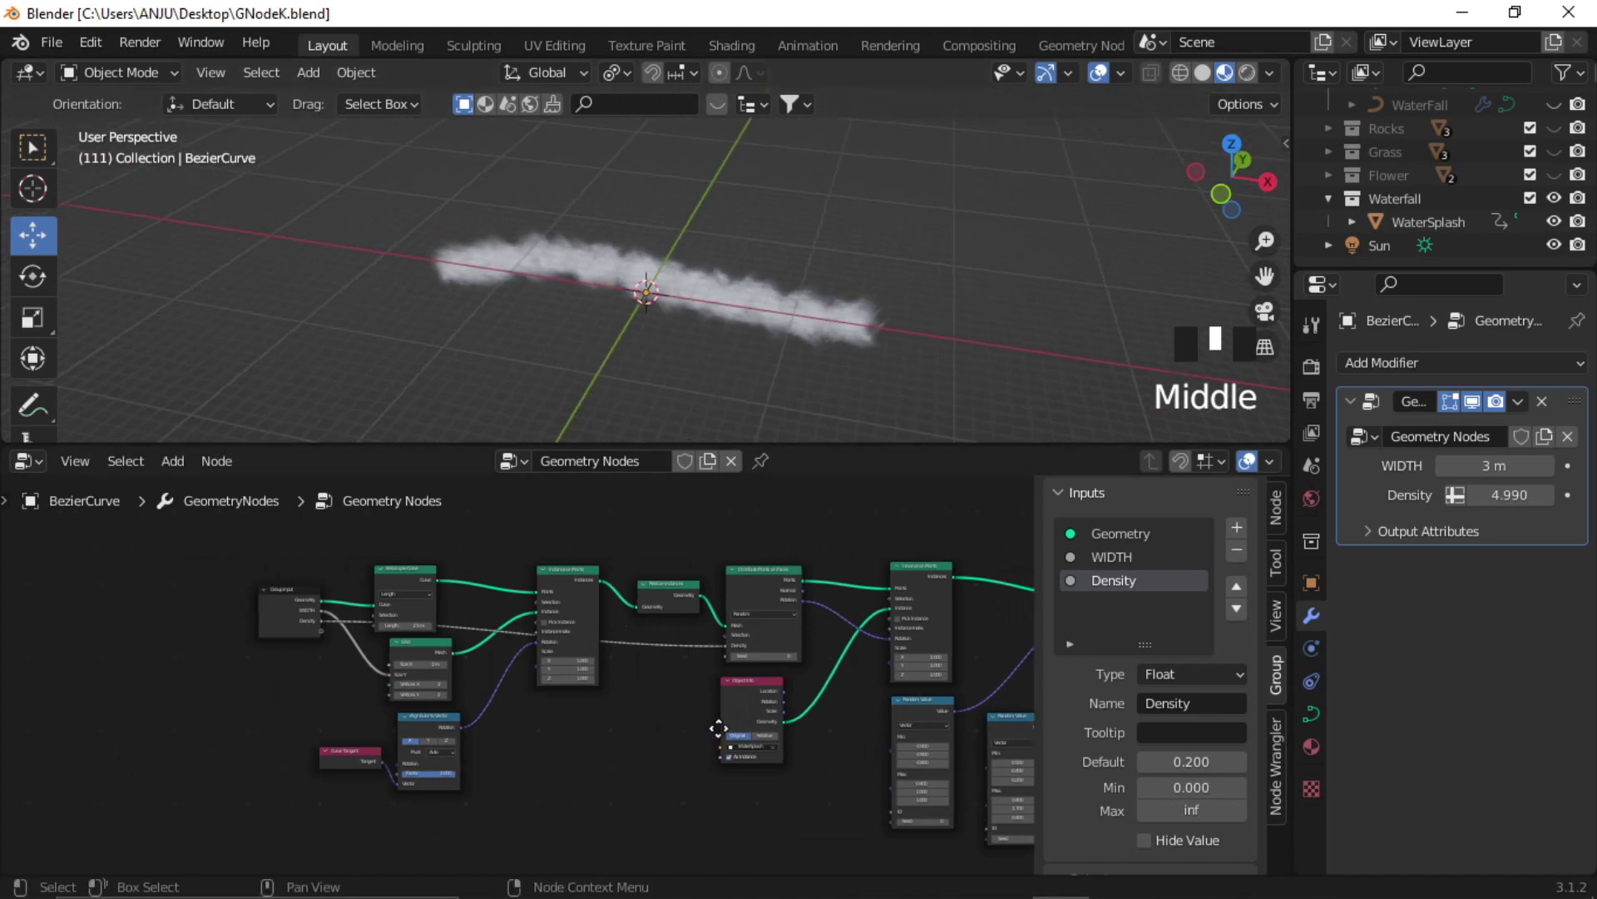
pyautogui.scroll(1, 630, 720)
pyautogui.moveTo(630, 721); pyautogui.dragTo(641, 631, button='middle')
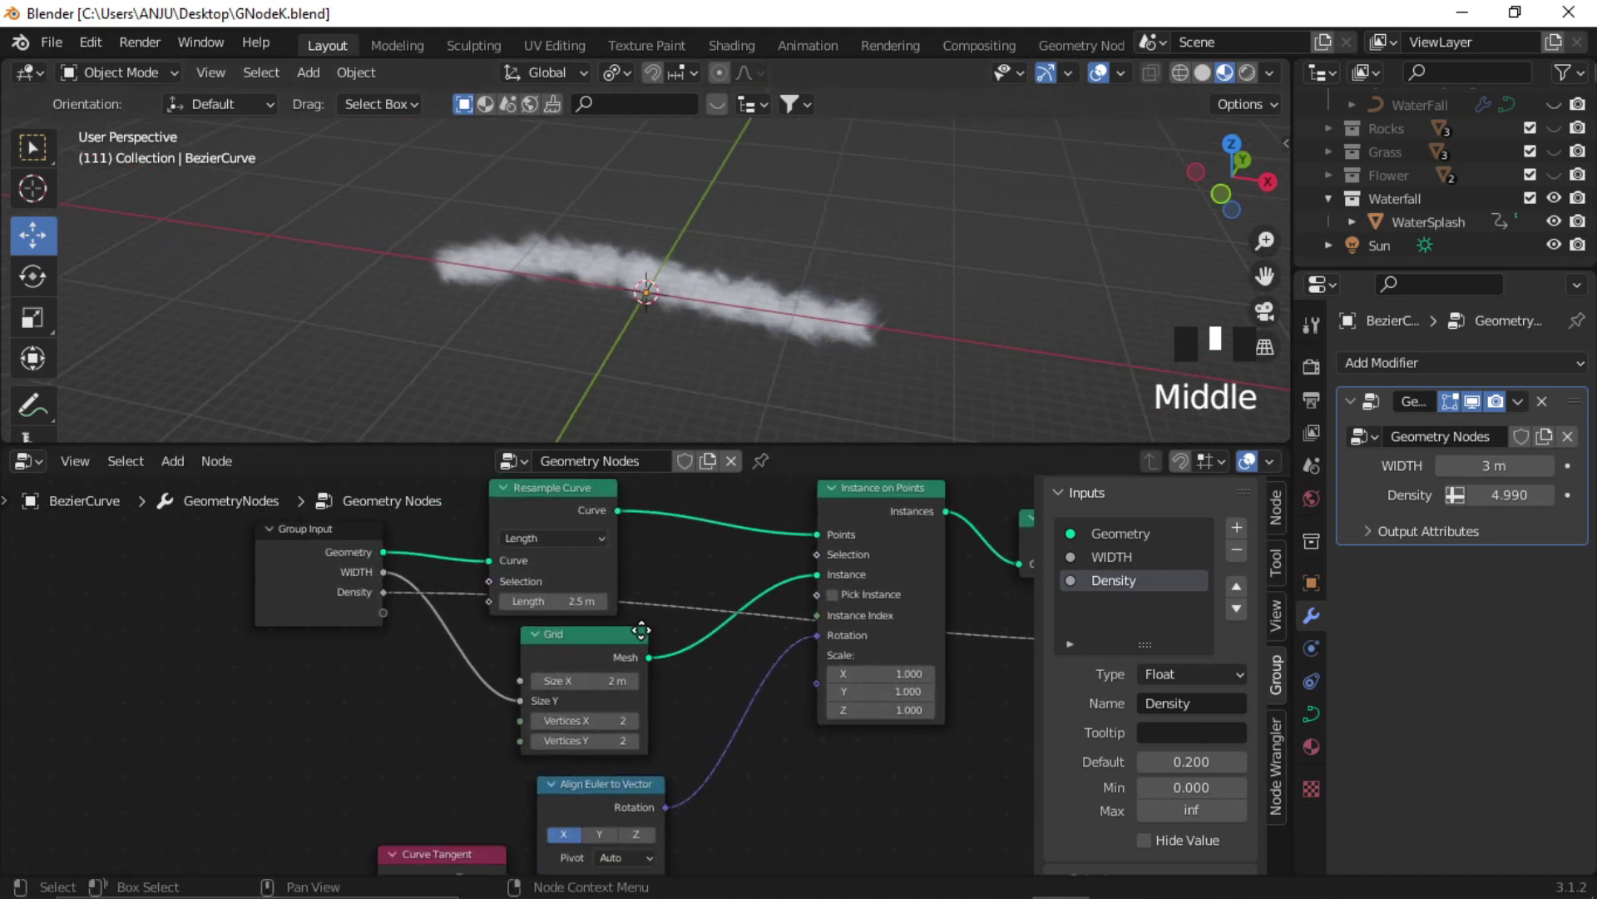
pyautogui.moveTo(364, 613); pyautogui.dragTo(206, 601)
pyautogui.scroll(-1, 421, 667)
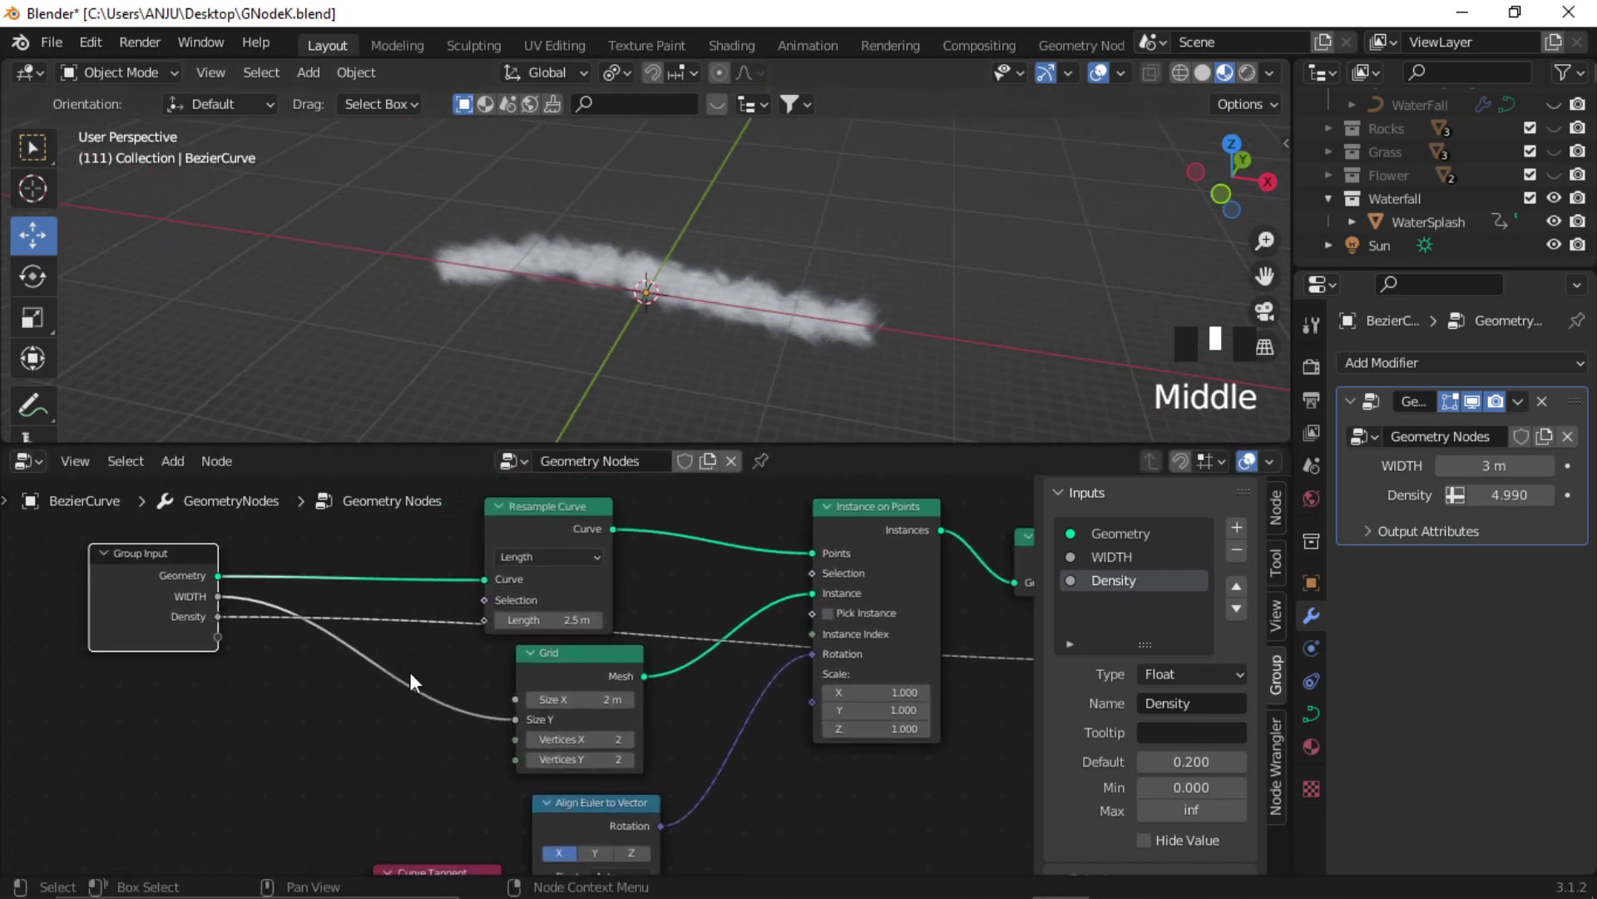
pyautogui.click(367, 746)
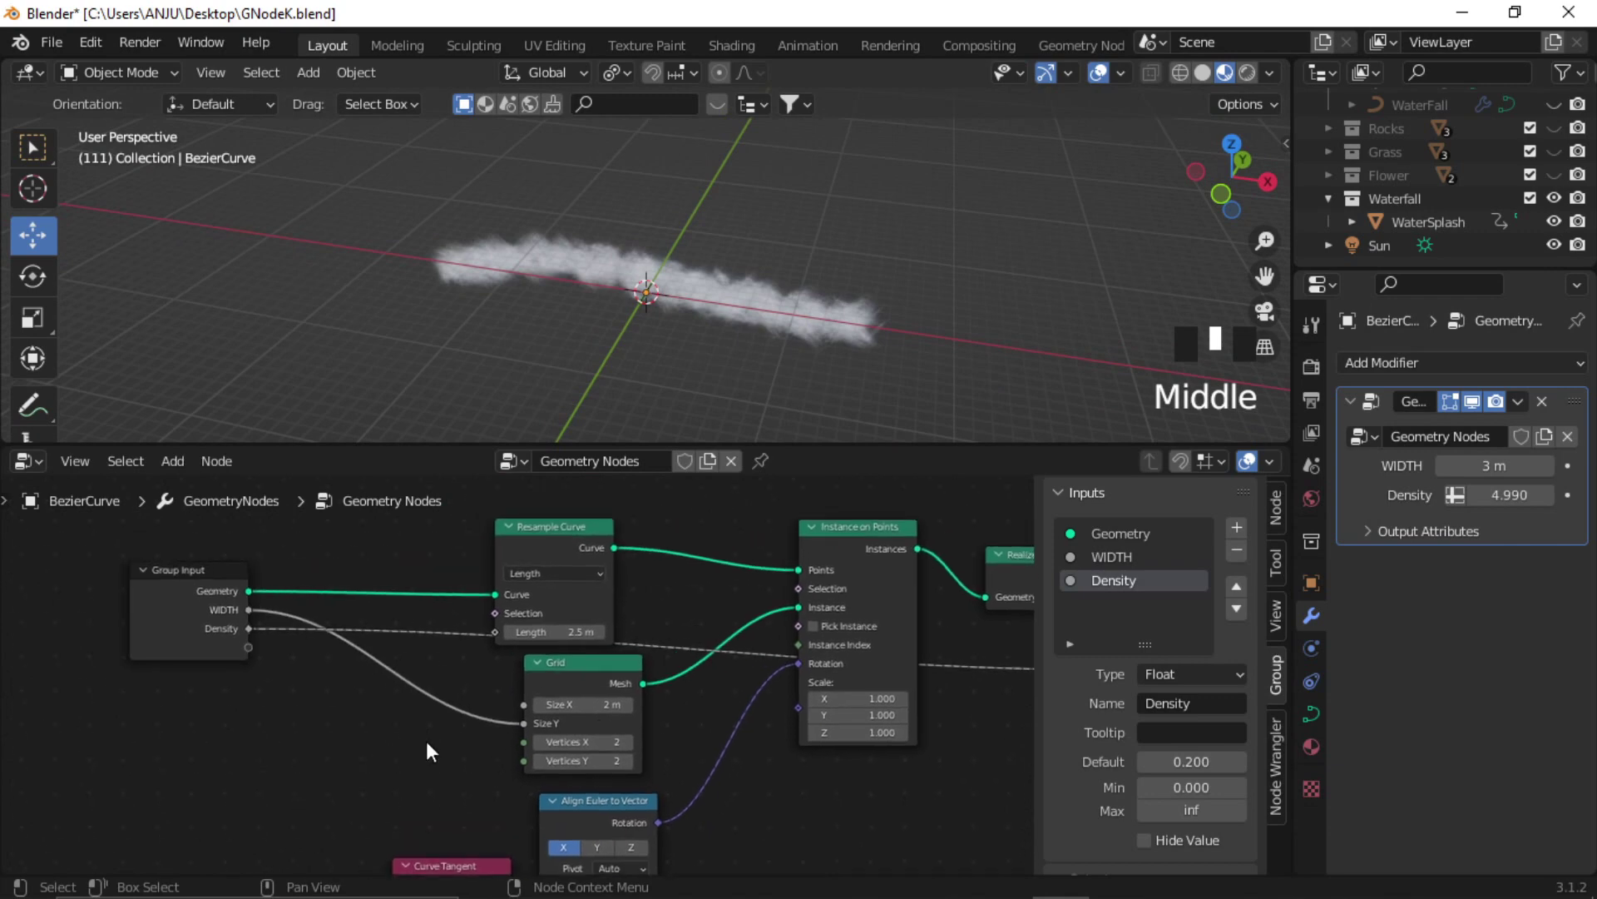
# Add a Sample Curve node below Group Input, in front of the Grid node.
pyautogui.hotkey('shift', 'a')
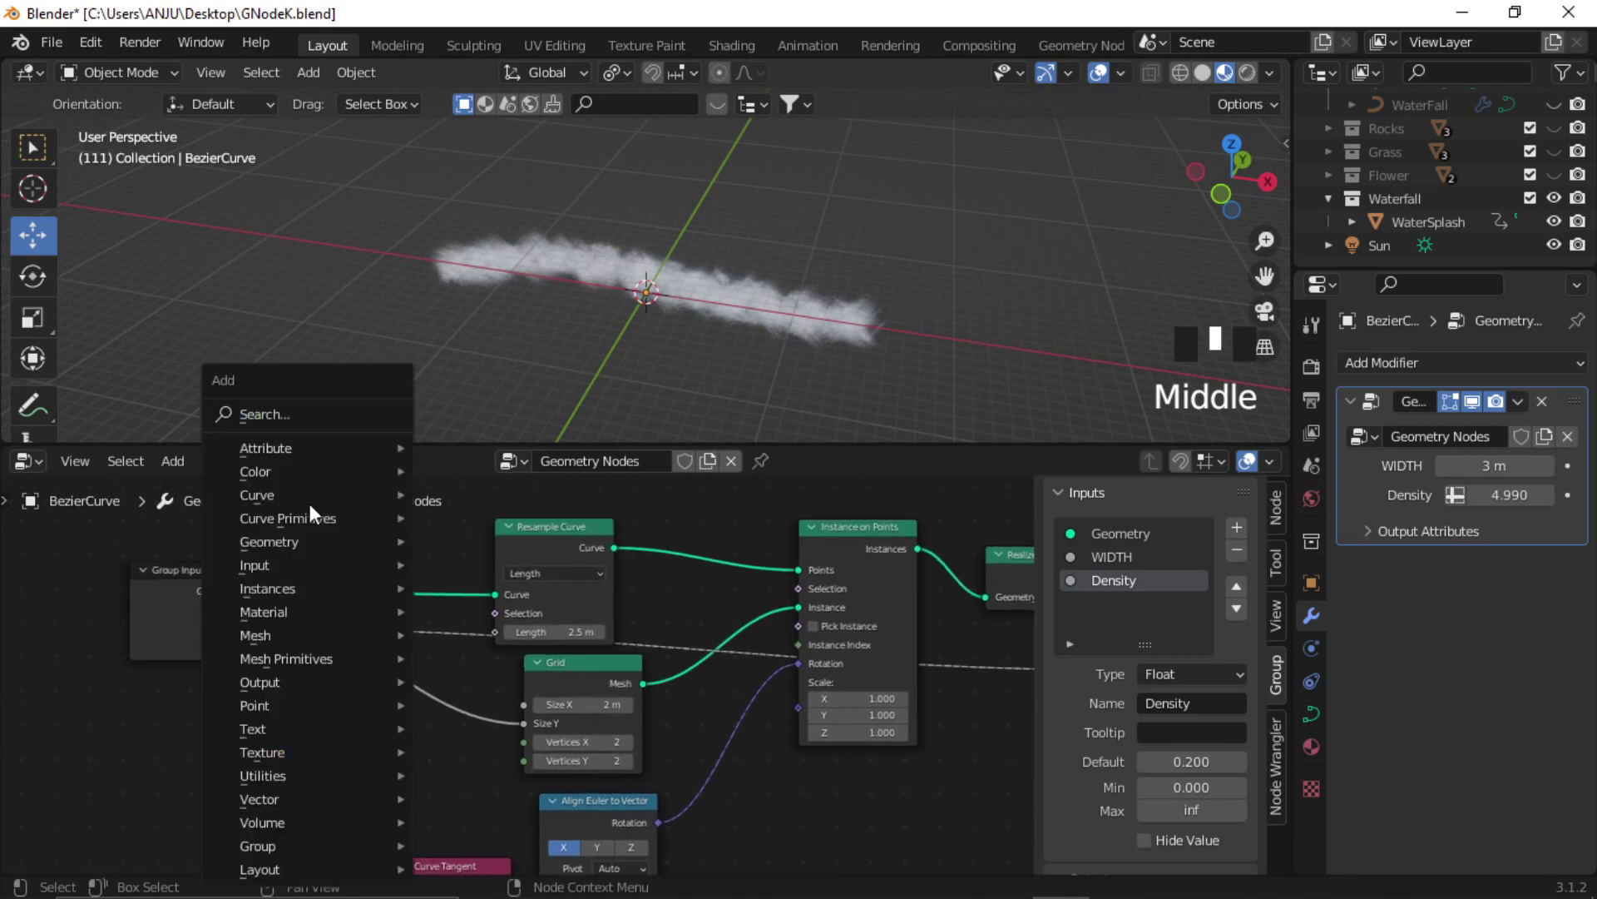
pyautogui.click(302, 418)
pyautogui.write('samp')
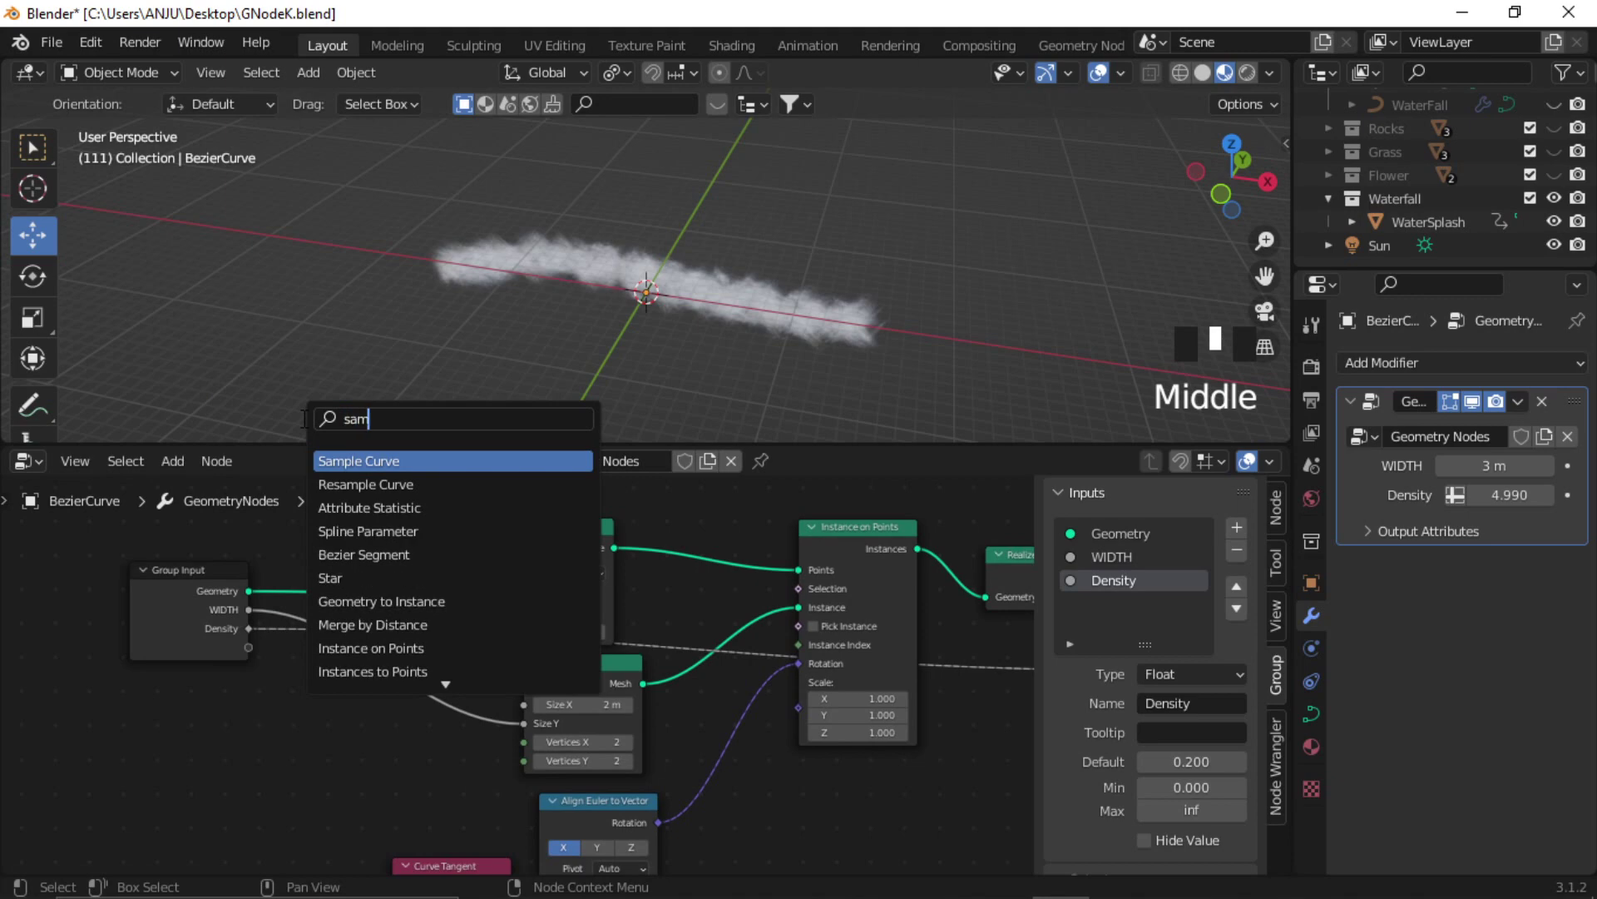
pyautogui.click(426, 466)
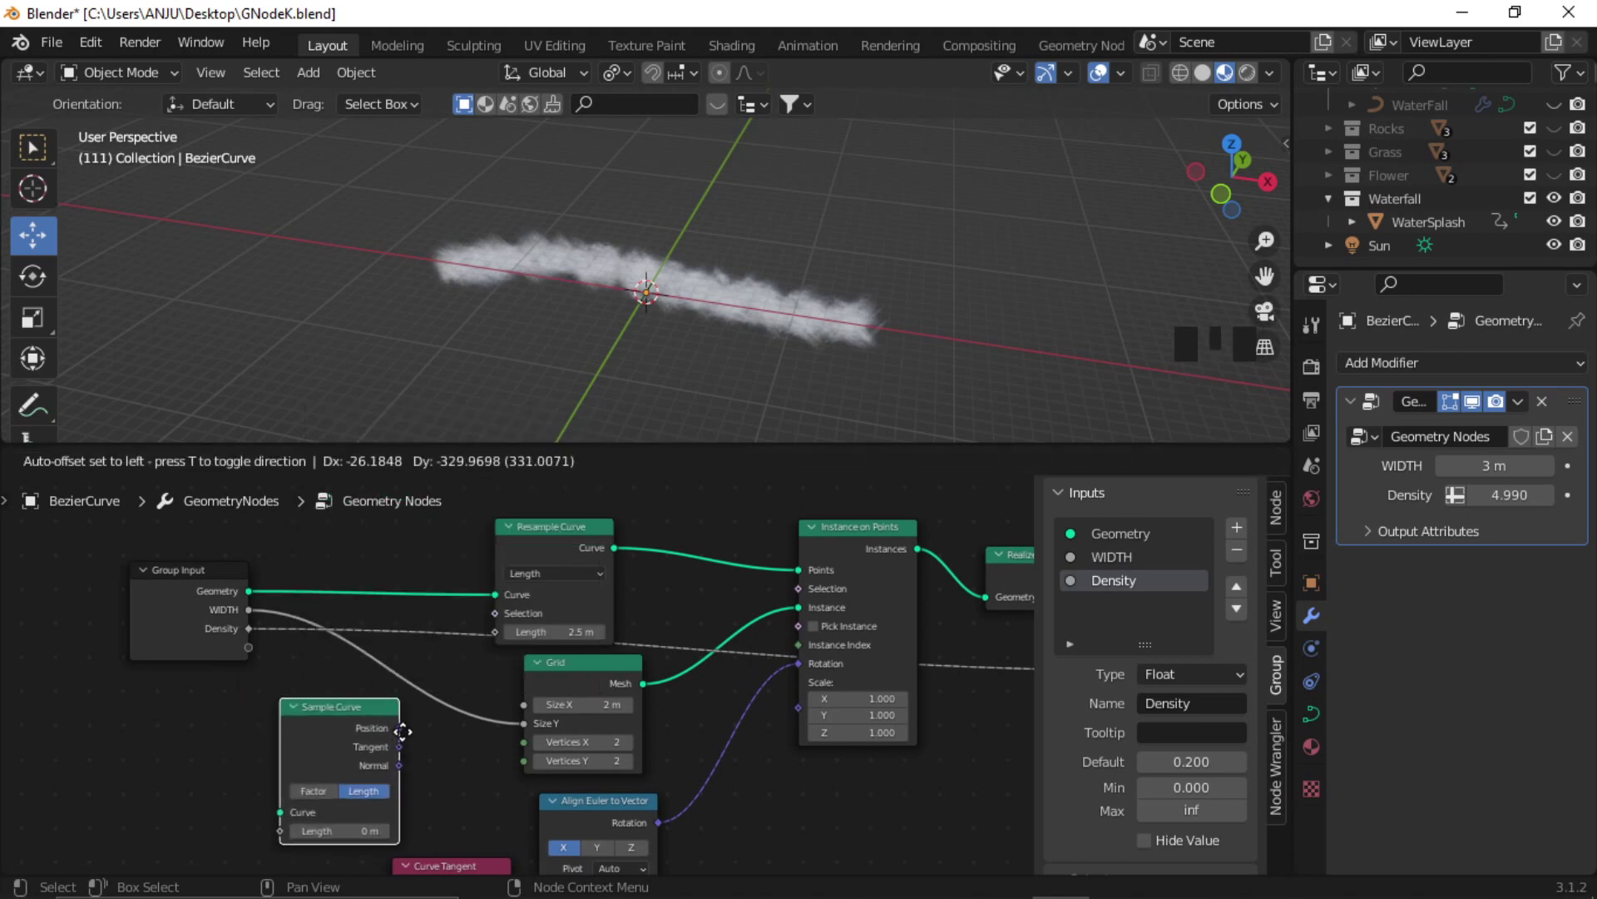
pyautogui.click(404, 727)
pyautogui.moveTo(405, 727); pyautogui.dragTo(530, 698, button='middle')
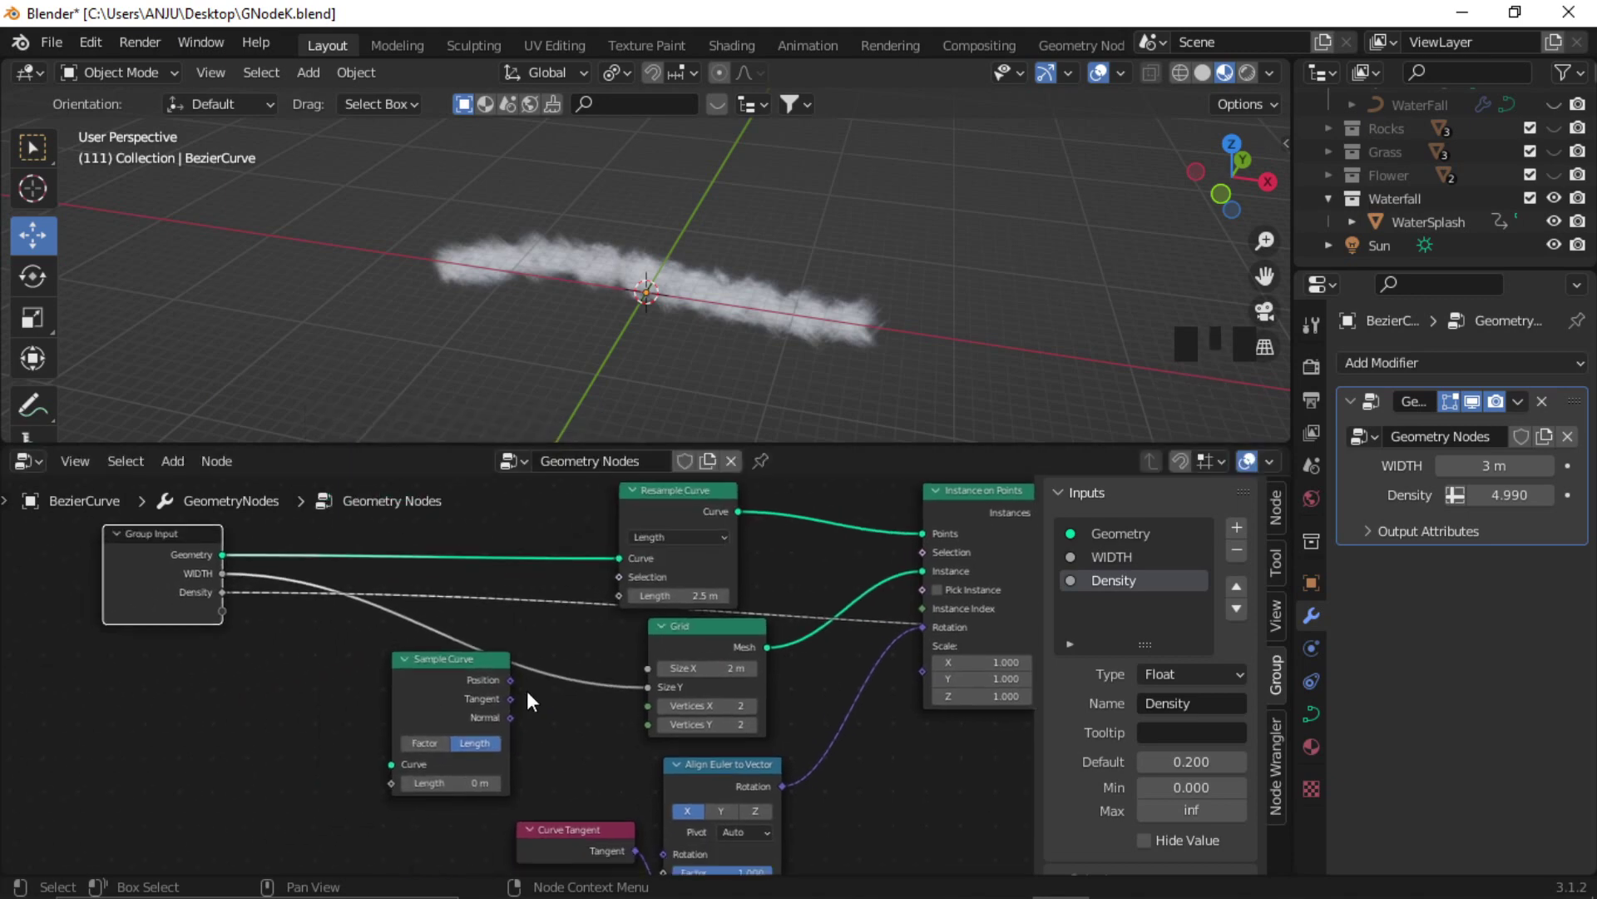
# Add a Math node in front of Sample Curve and set its operation to Wrap.
pyautogui.scroll(-3, 527, 698)
pyautogui.moveTo(438, 682); pyautogui.dragTo(390, 678)
pyautogui.scroll(3, 499, 706)
pyautogui.moveTo(523, 720); pyautogui.dragTo(600, 709, button='middle')
pyautogui.click(601, 709)
pyautogui.hotkey('shift', 'a')
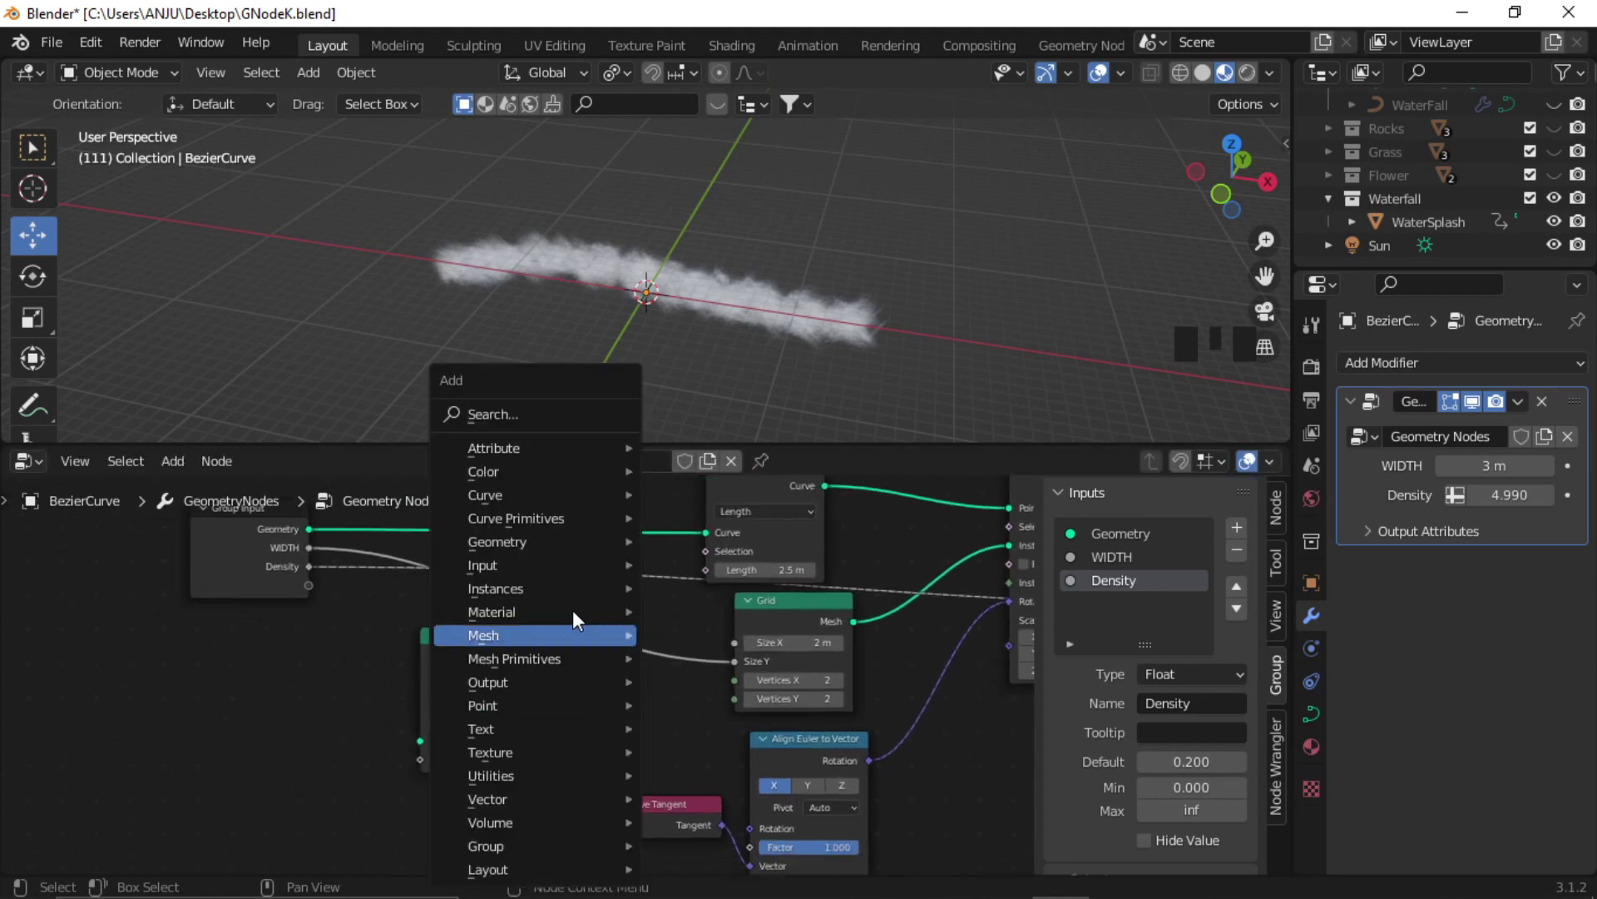
pyautogui.click(506, 412)
pyautogui.write('math')
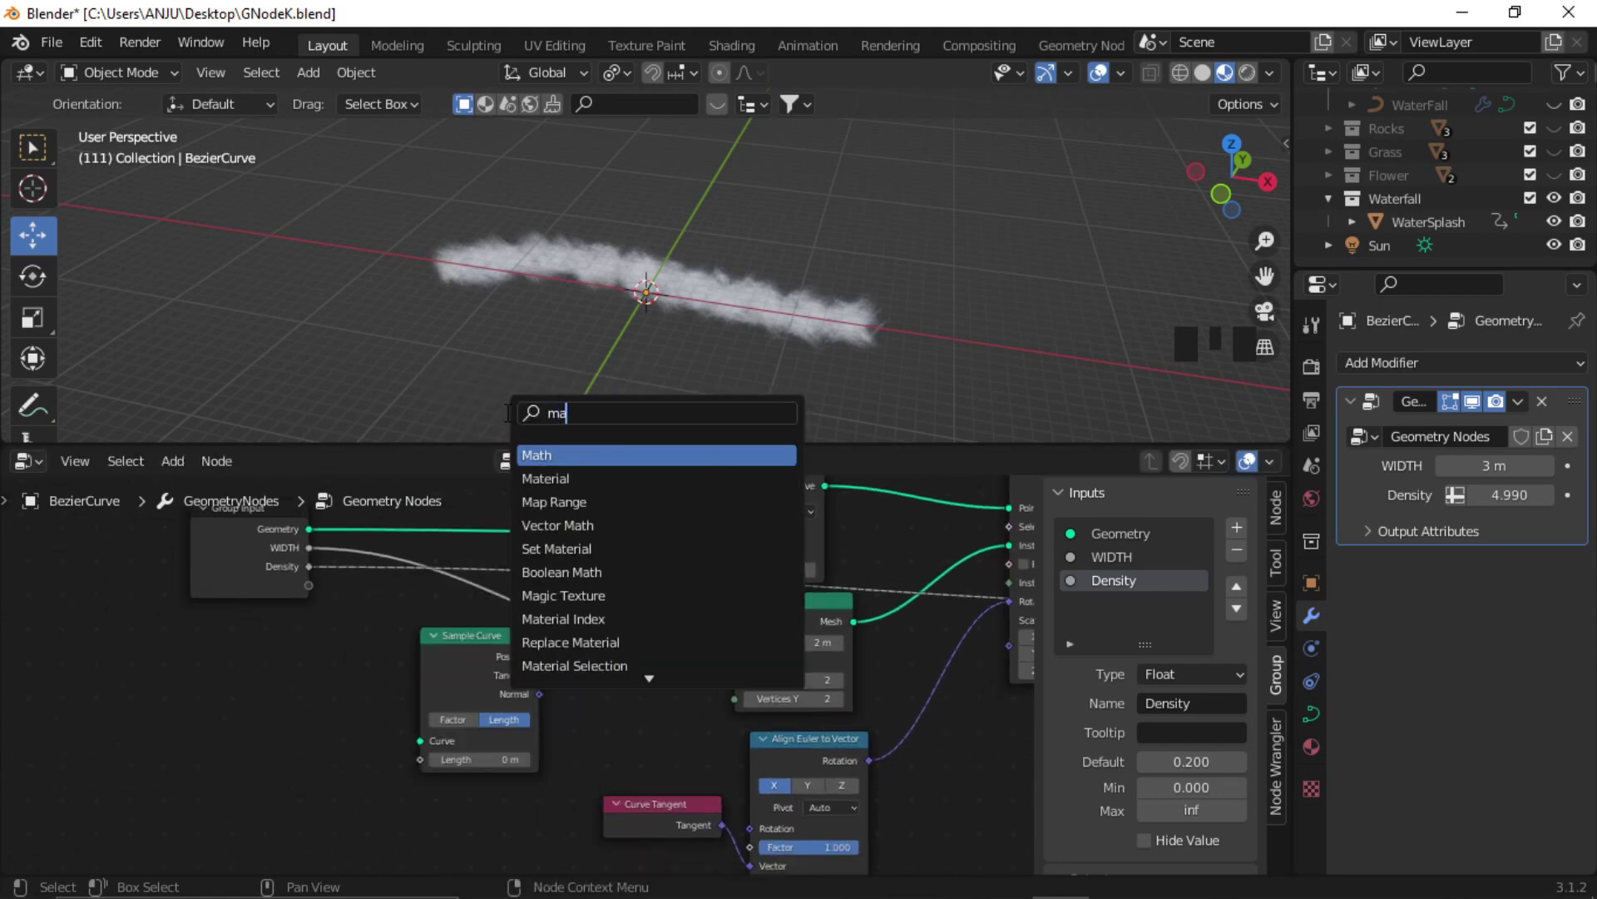
pyautogui.click(596, 454)
pyautogui.click(350, 693)
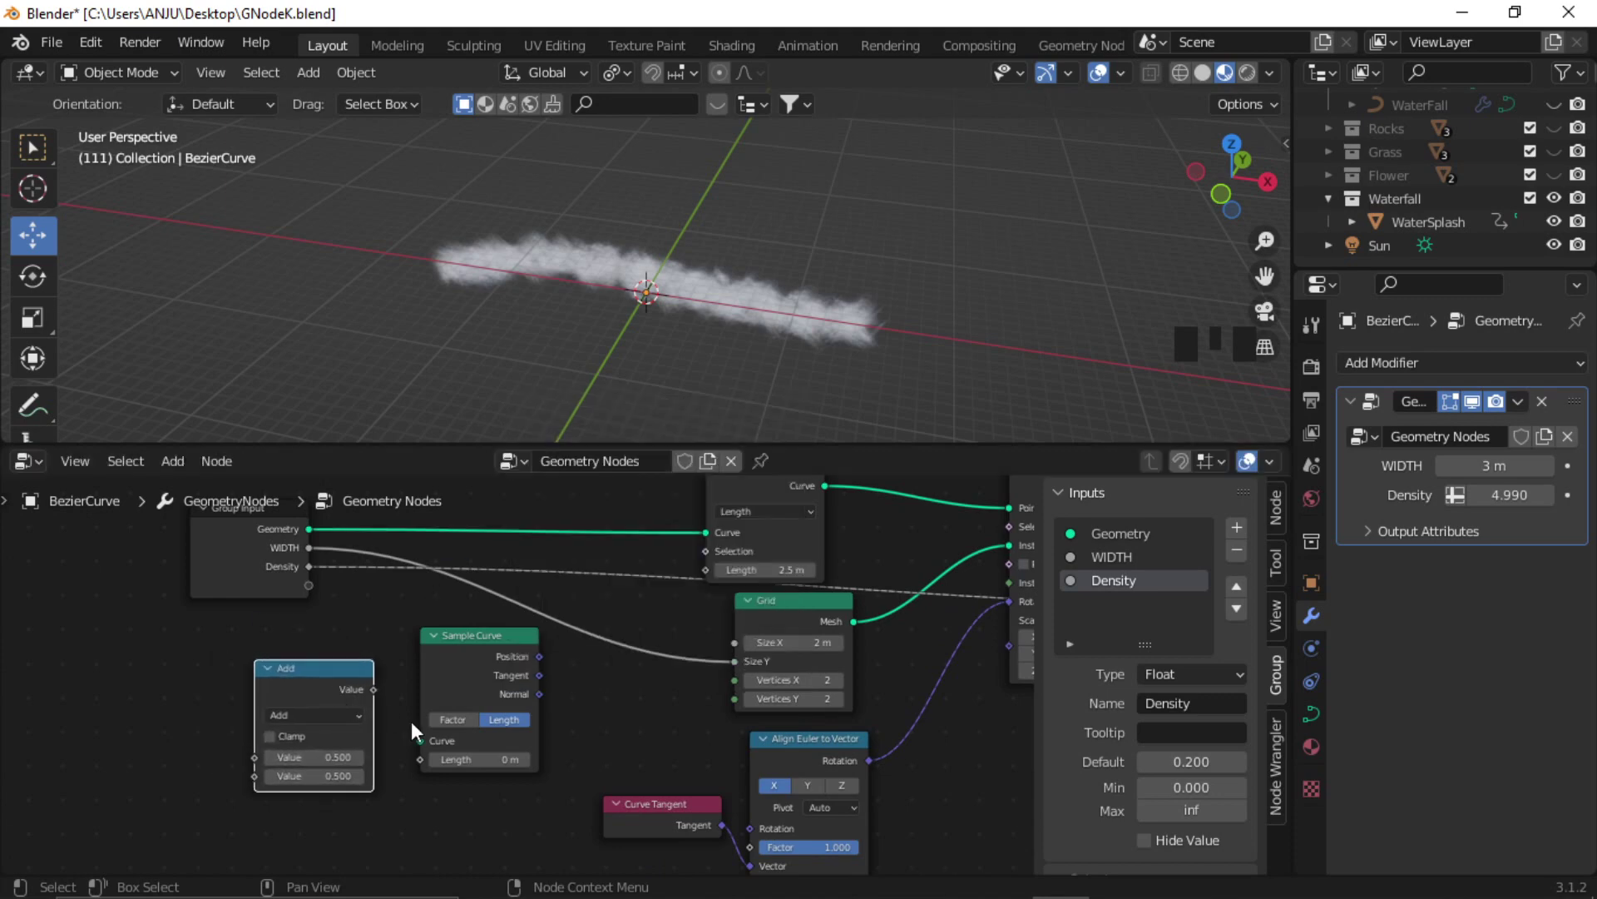
pyautogui.scroll(2, 499, 716)
pyautogui.click(541, 690)
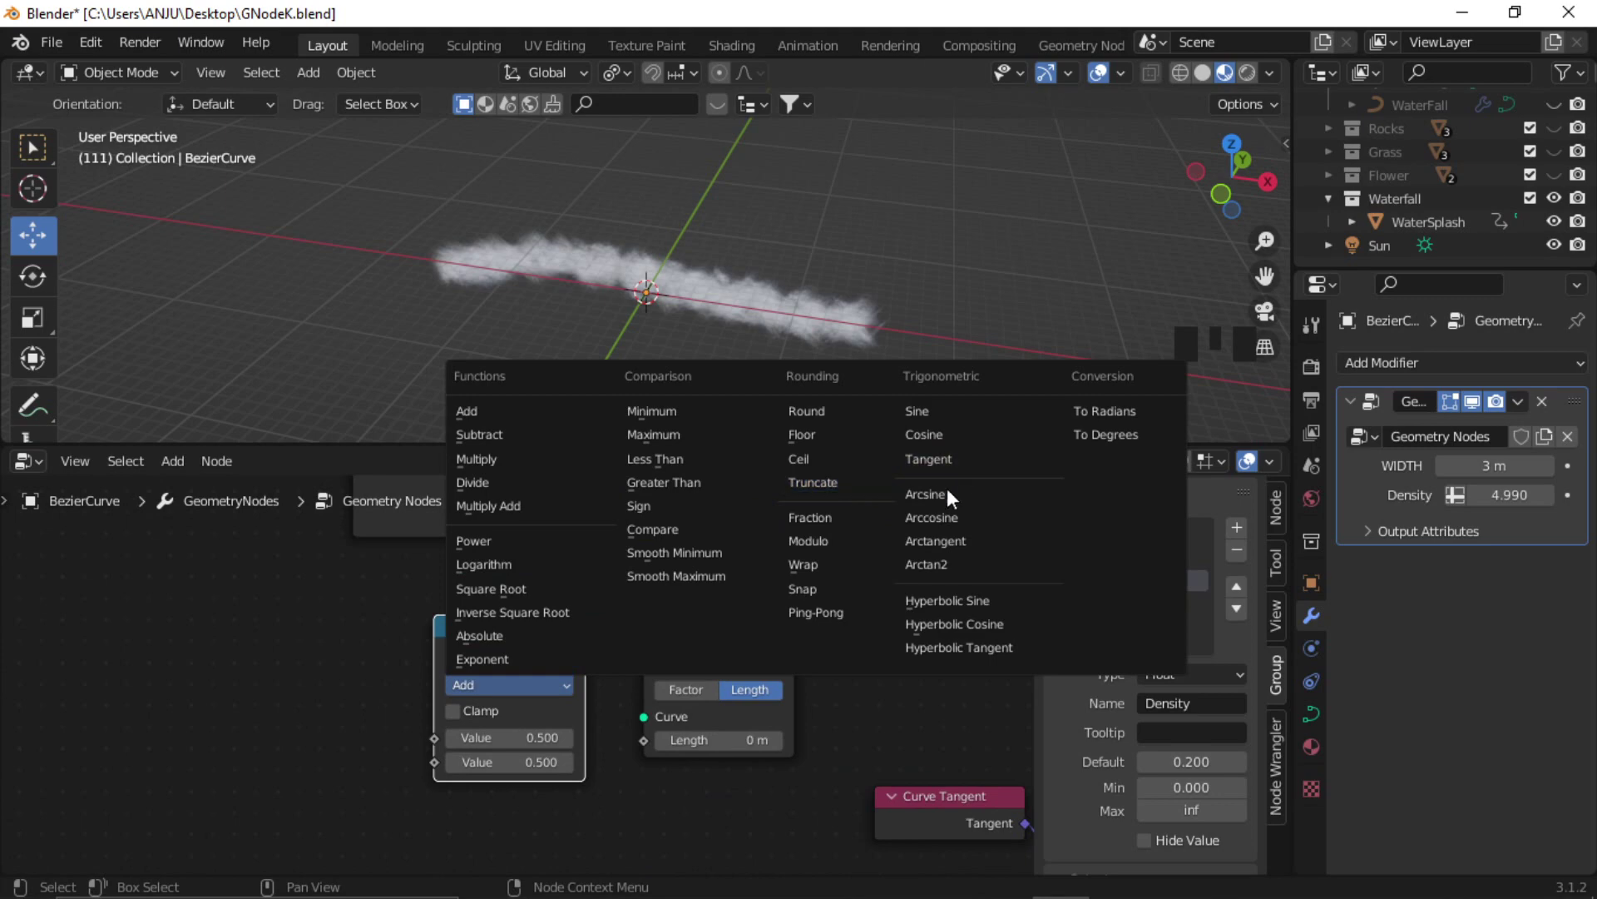
pyautogui.click(813, 561)
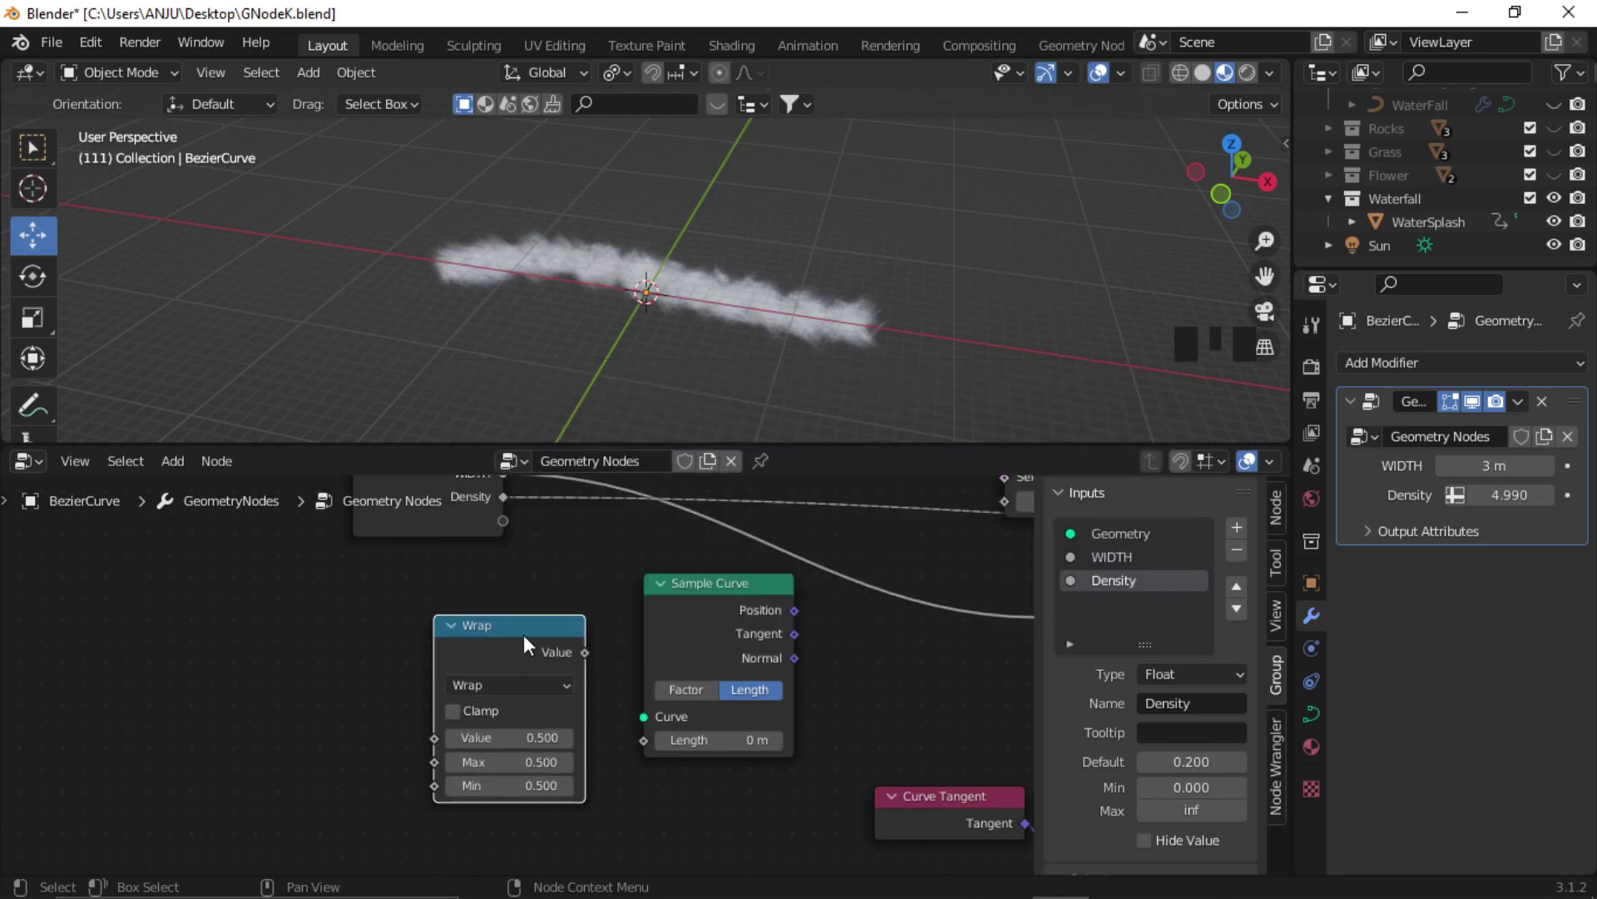
# Duplicate the Wrap node as a Multiply Add node and link its output to the Value input of Wrap.
pyautogui.hotkey('shift', 'd')
pyautogui.click(297, 686)
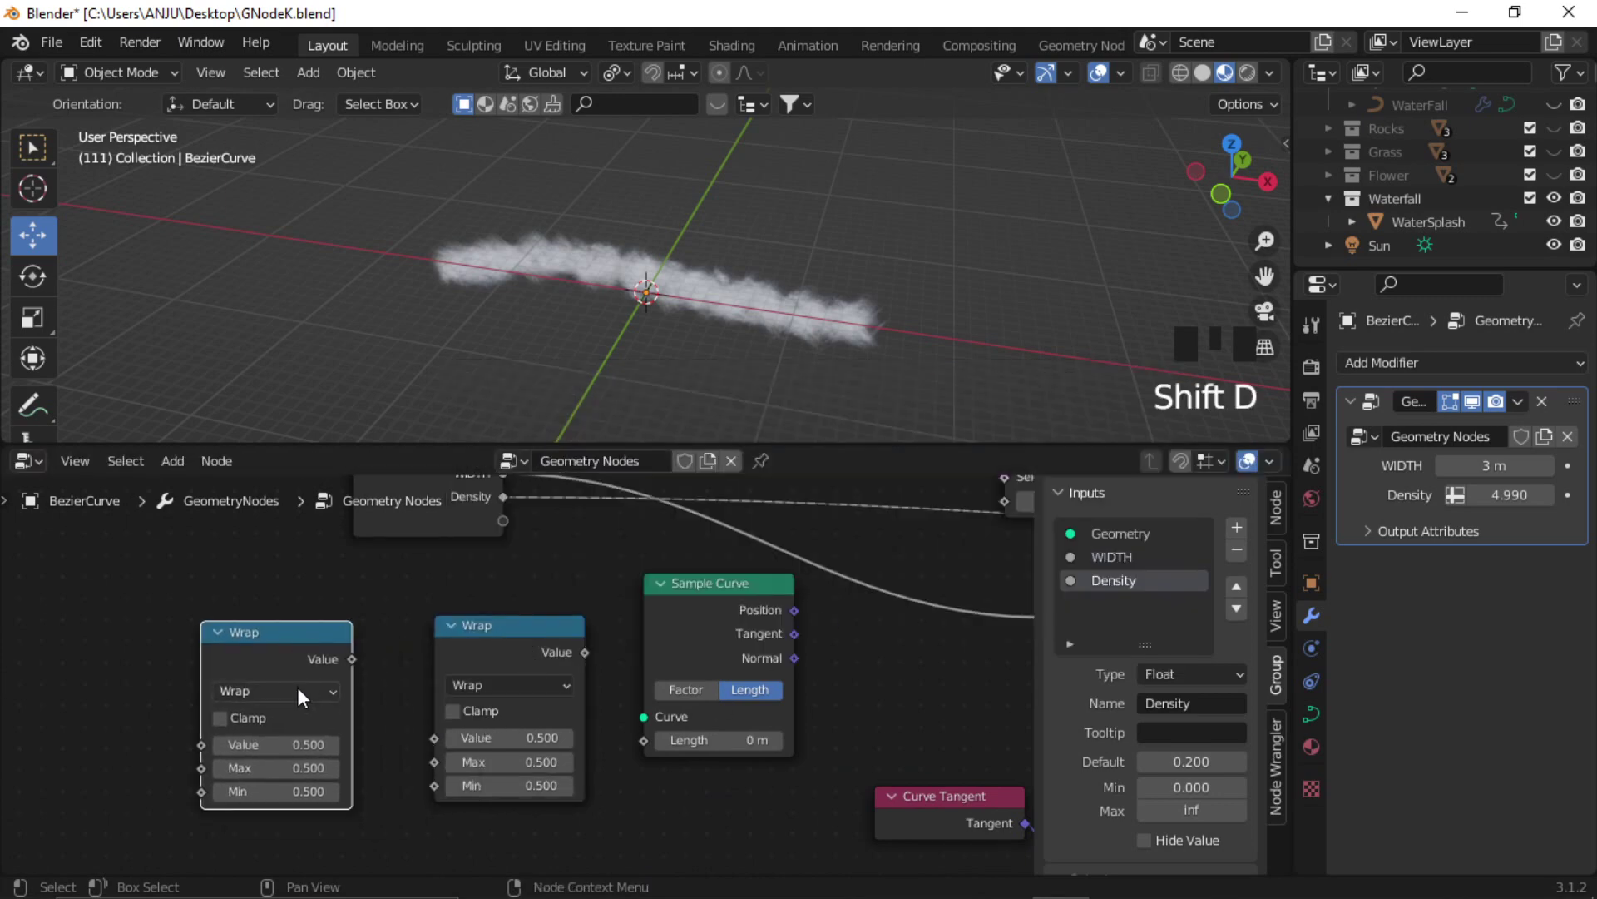
pyautogui.click(298, 690)
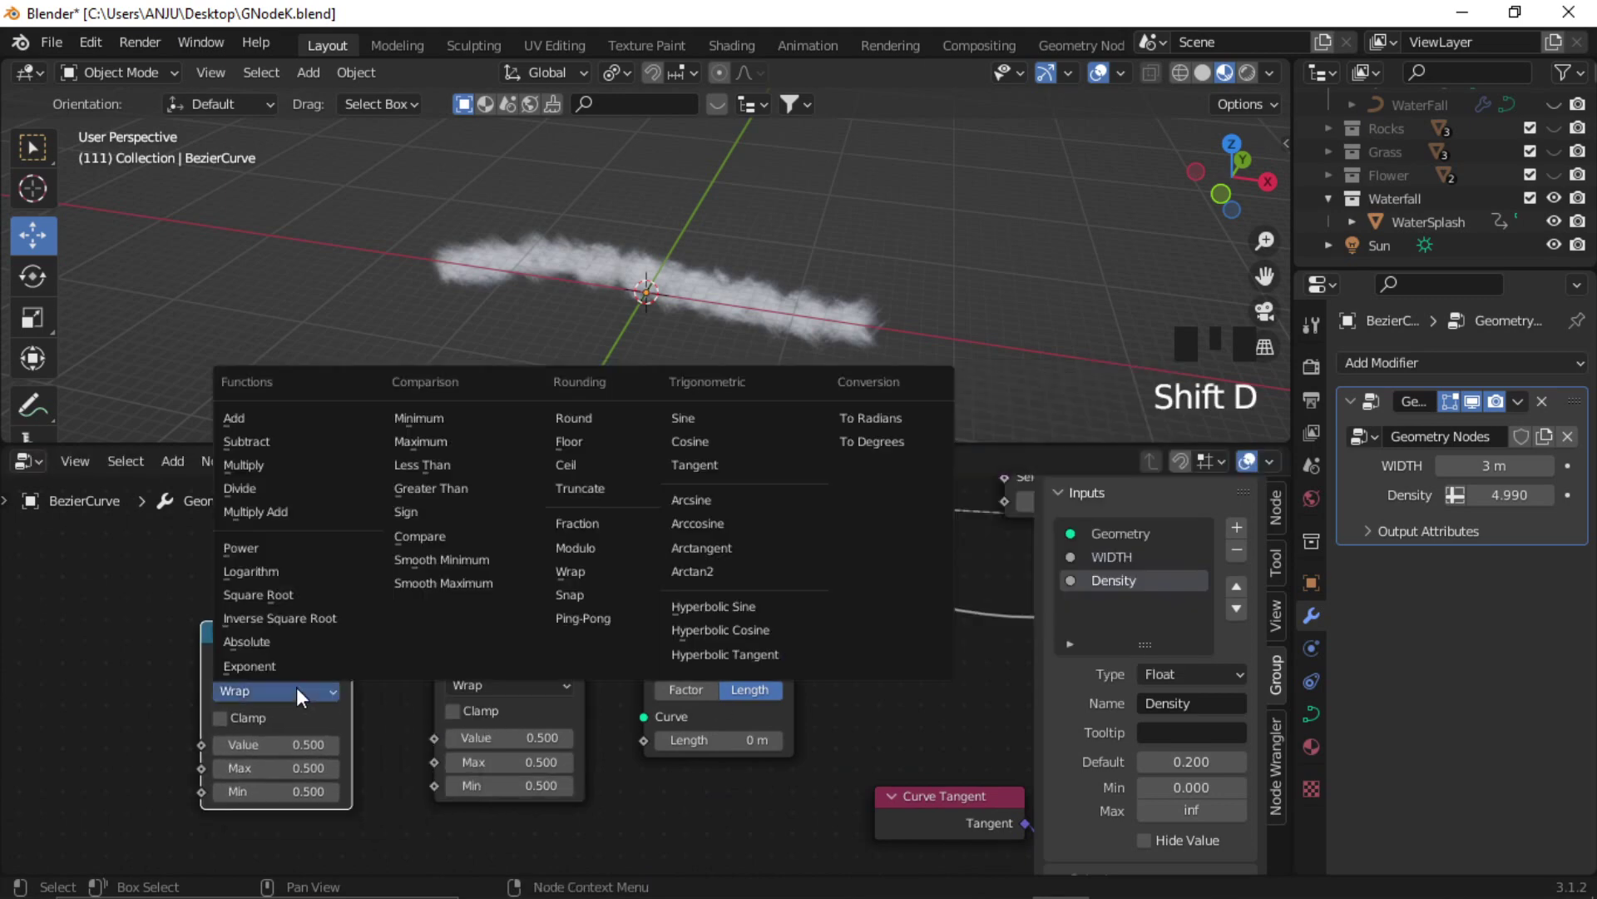
pyautogui.click(276, 515)
pyautogui.scroll(-2, 424, 628)
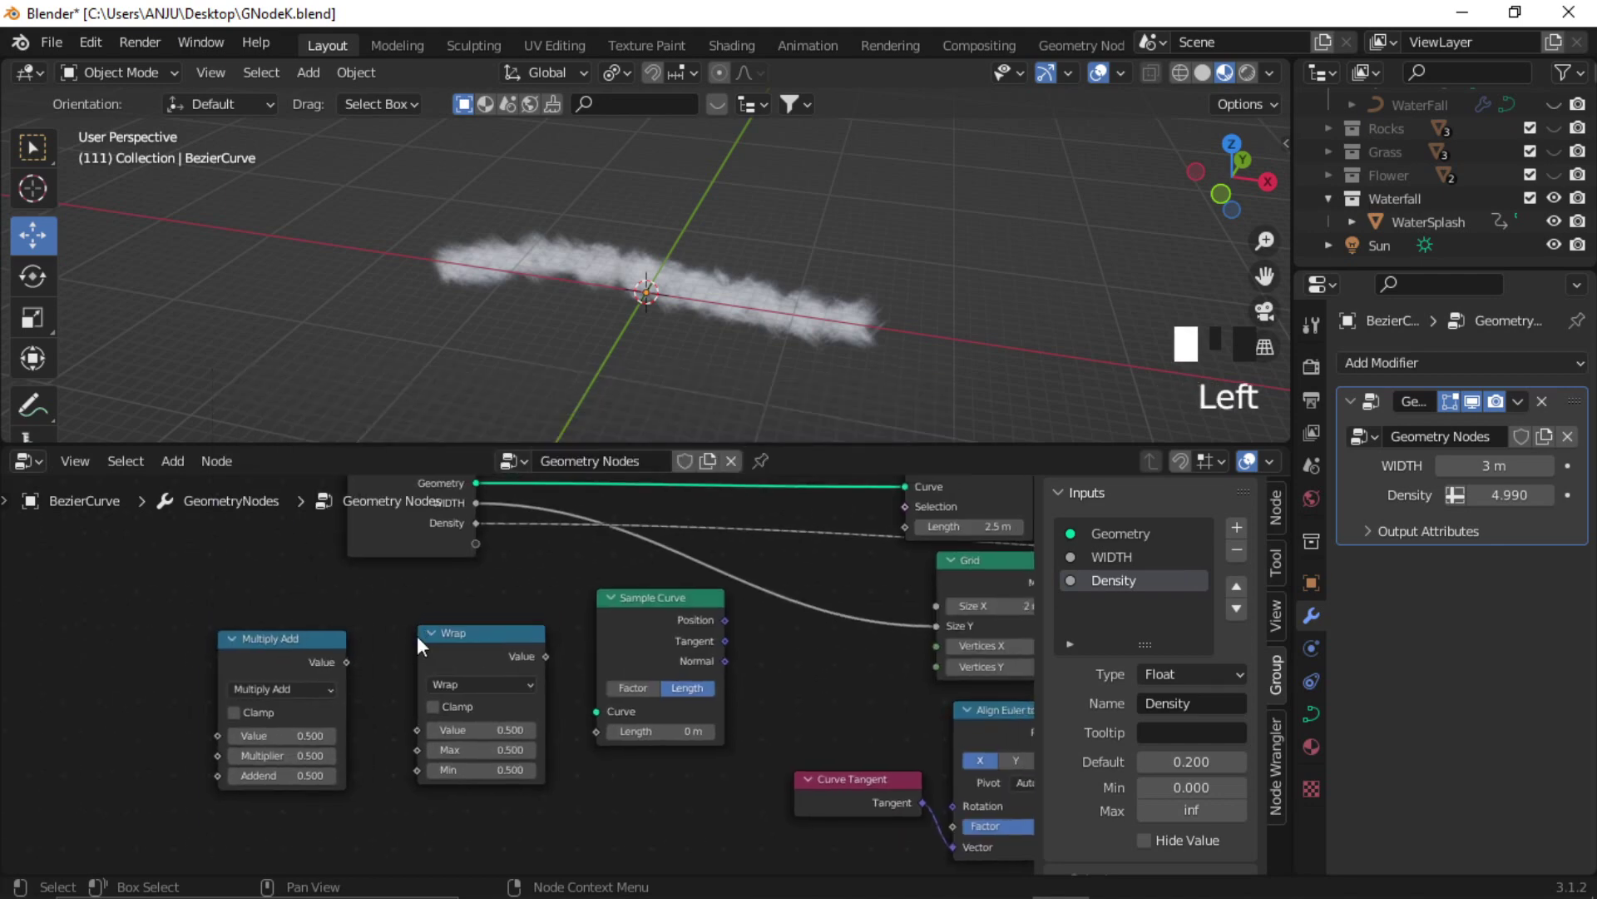
pyautogui.scroll(2, 457, 680)
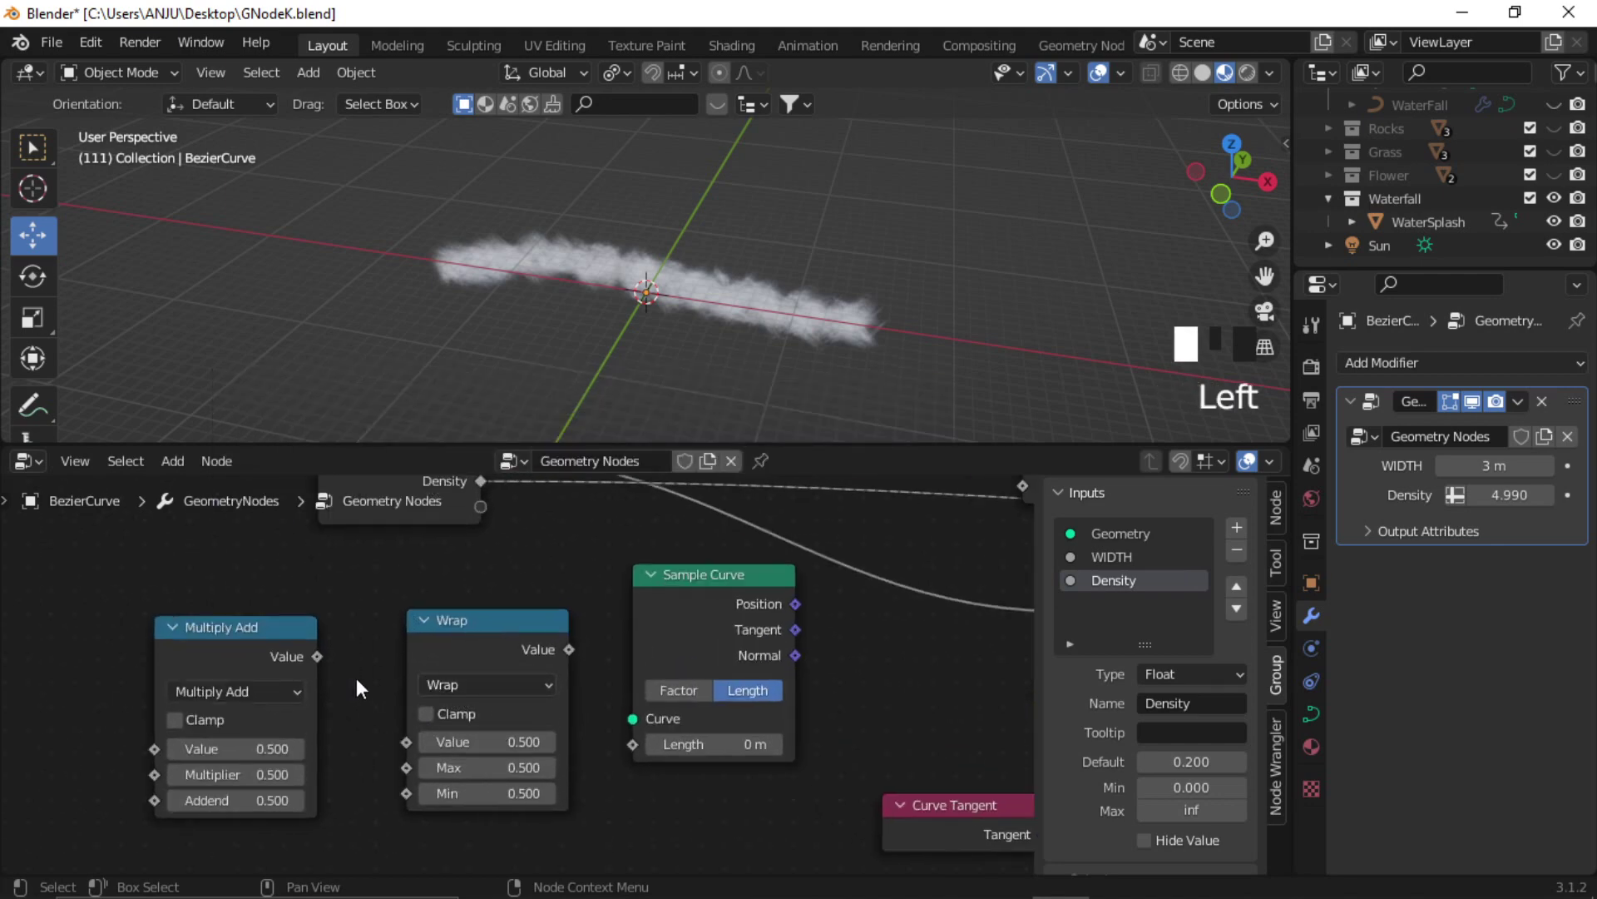
pyautogui.moveTo(320, 657); pyautogui.dragTo(416, 737)
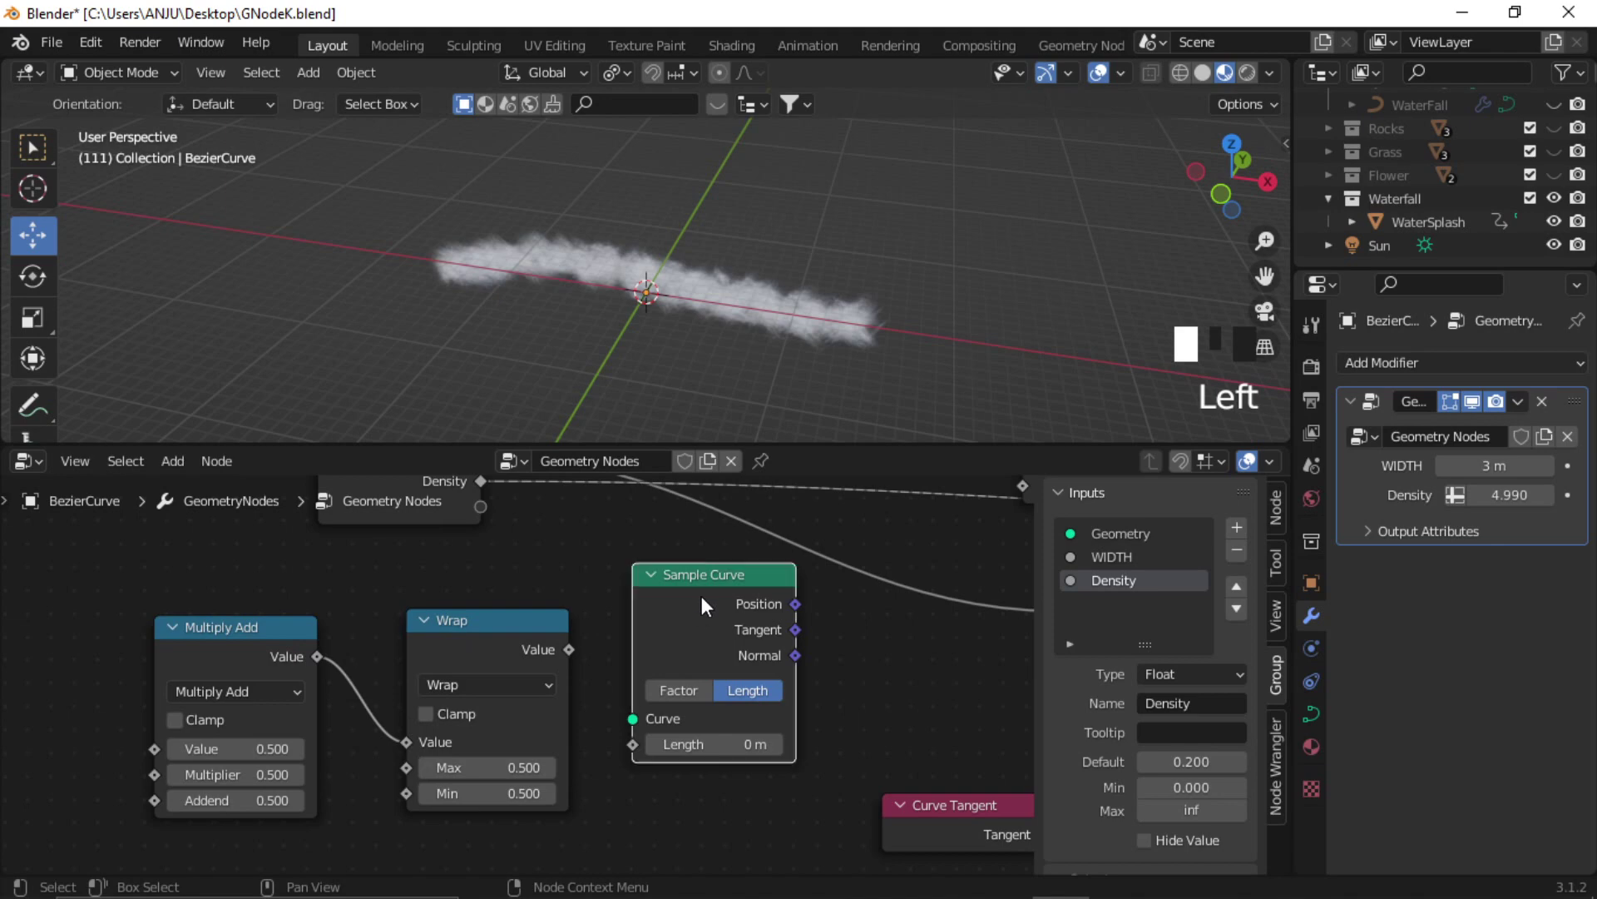
# Switch Sample Curve to Factor mode and link the Wrap output to its Factor input.
pyautogui.moveTo(734, 718); pyautogui.dragTo(662, 719, button='middle')
pyautogui.click(621, 691)
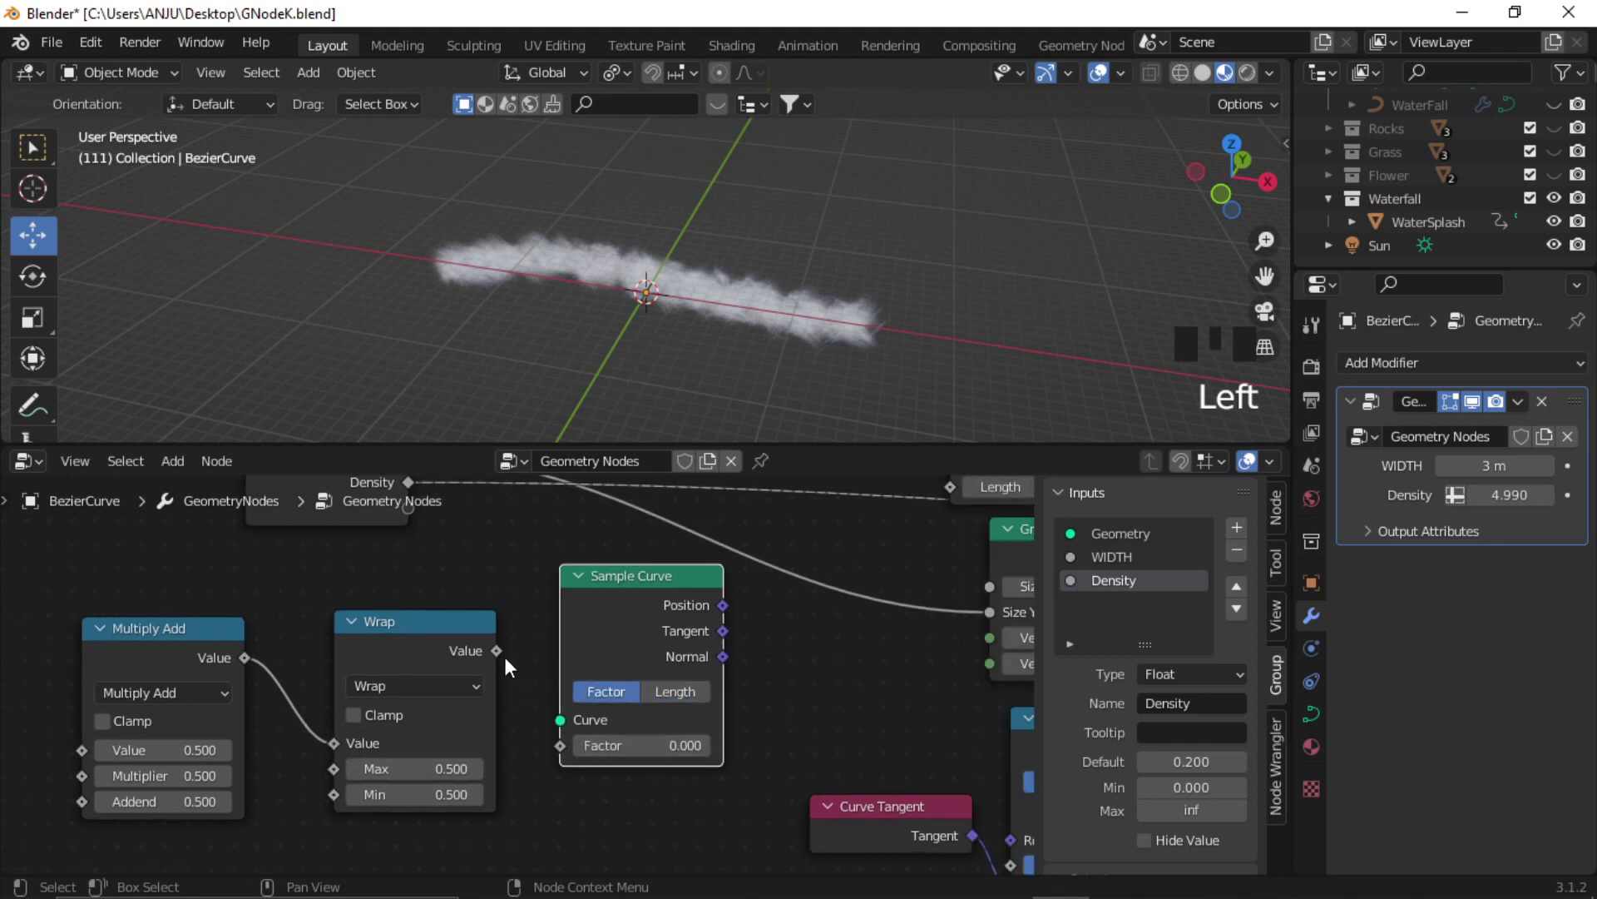
pyautogui.moveTo(495, 651); pyautogui.dragTo(568, 746)
pyautogui.moveTo(572, 738); pyautogui.dragTo(425, 665, button='middle')
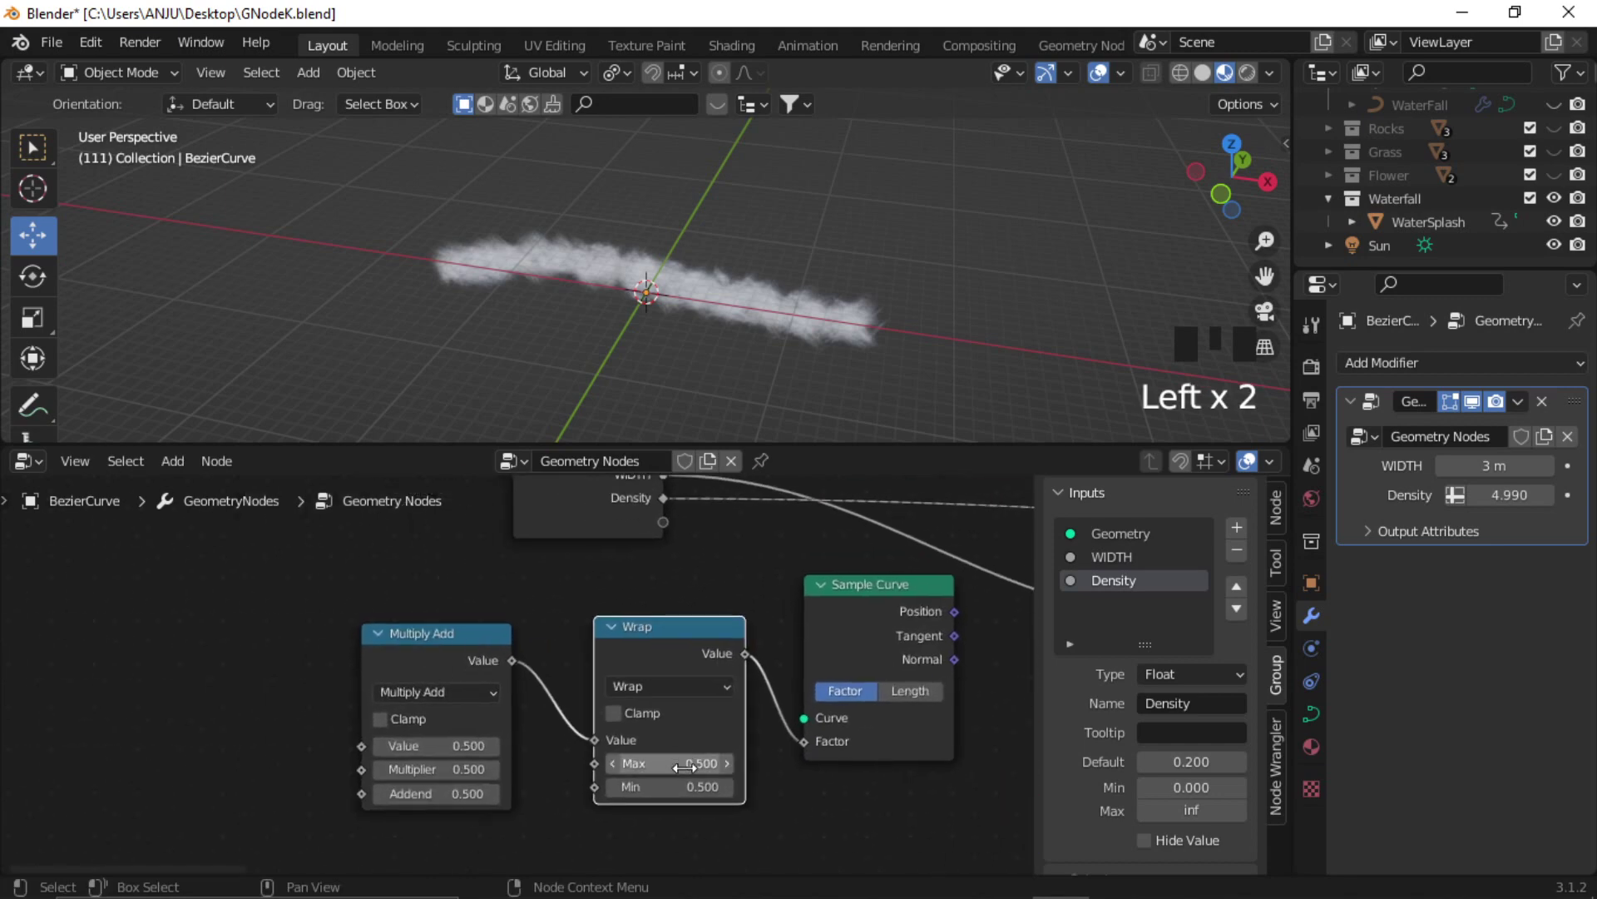
# Set the Wrap node's Max to 1 and Min to 0.
pyautogui.scroll(2, 684, 732)
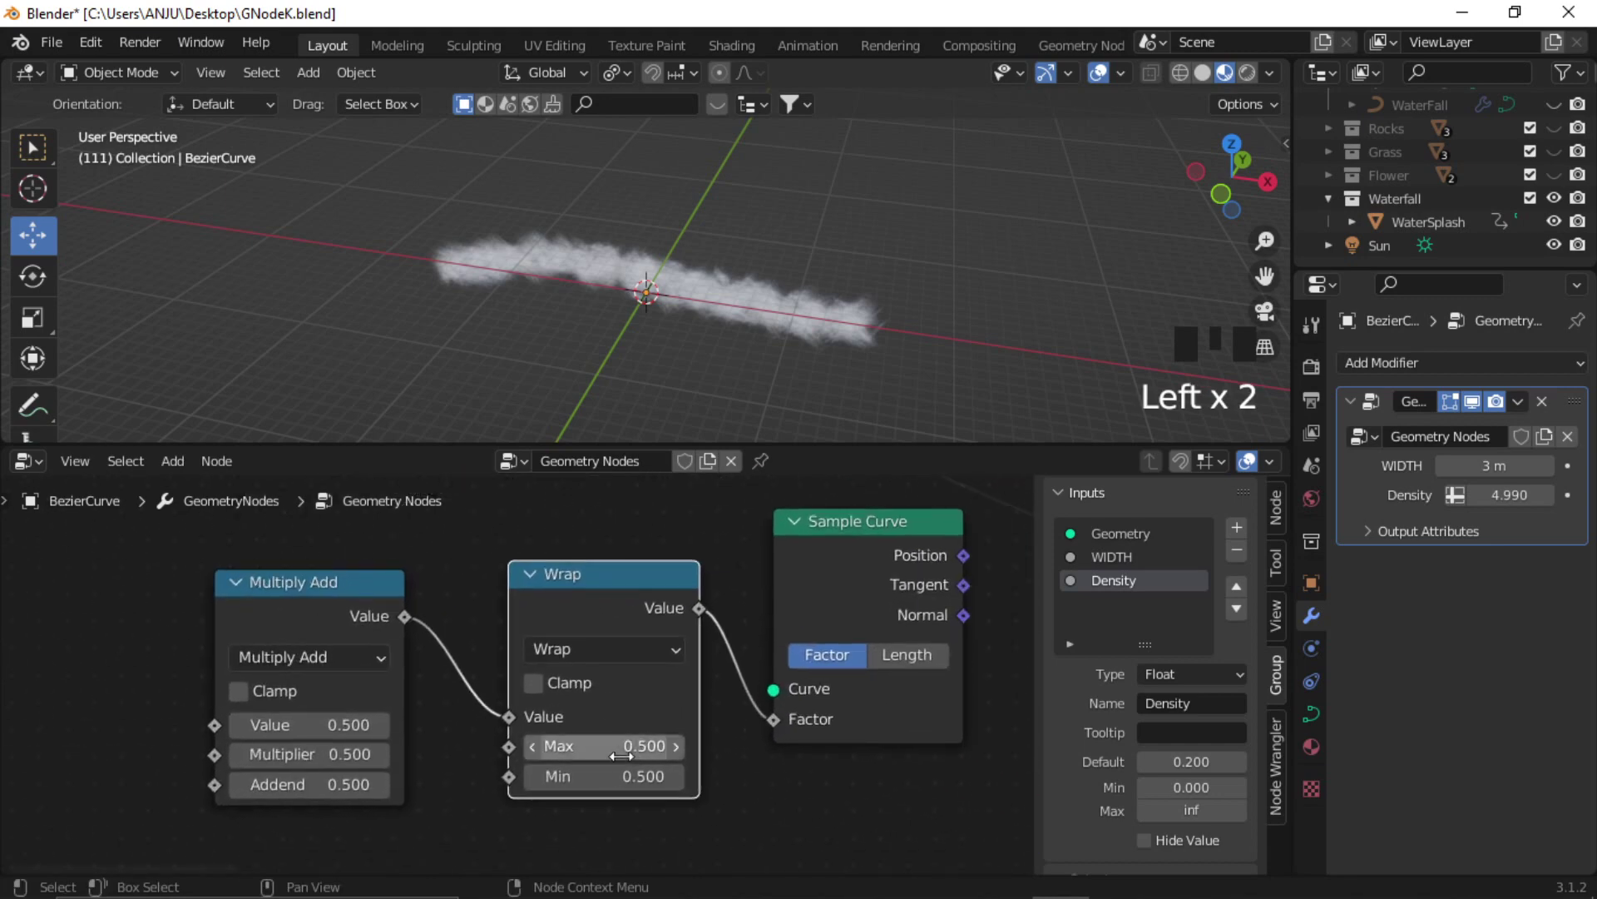
pyautogui.click(626, 746)
pyautogui.write('1')
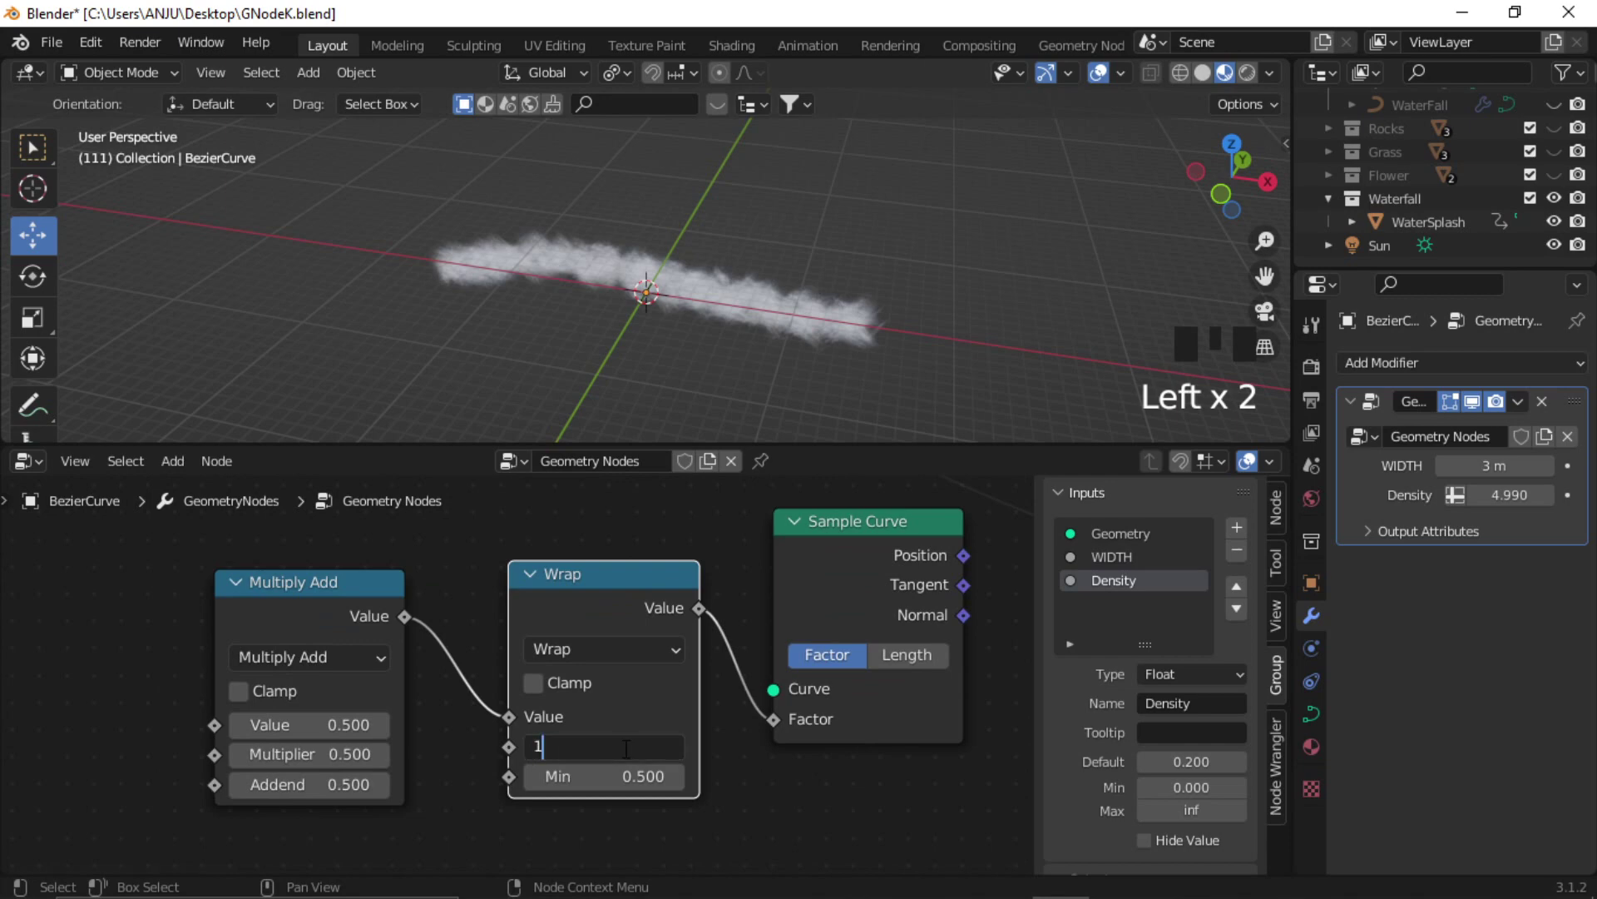
pyautogui.click(626, 780)
pyautogui.write('0')
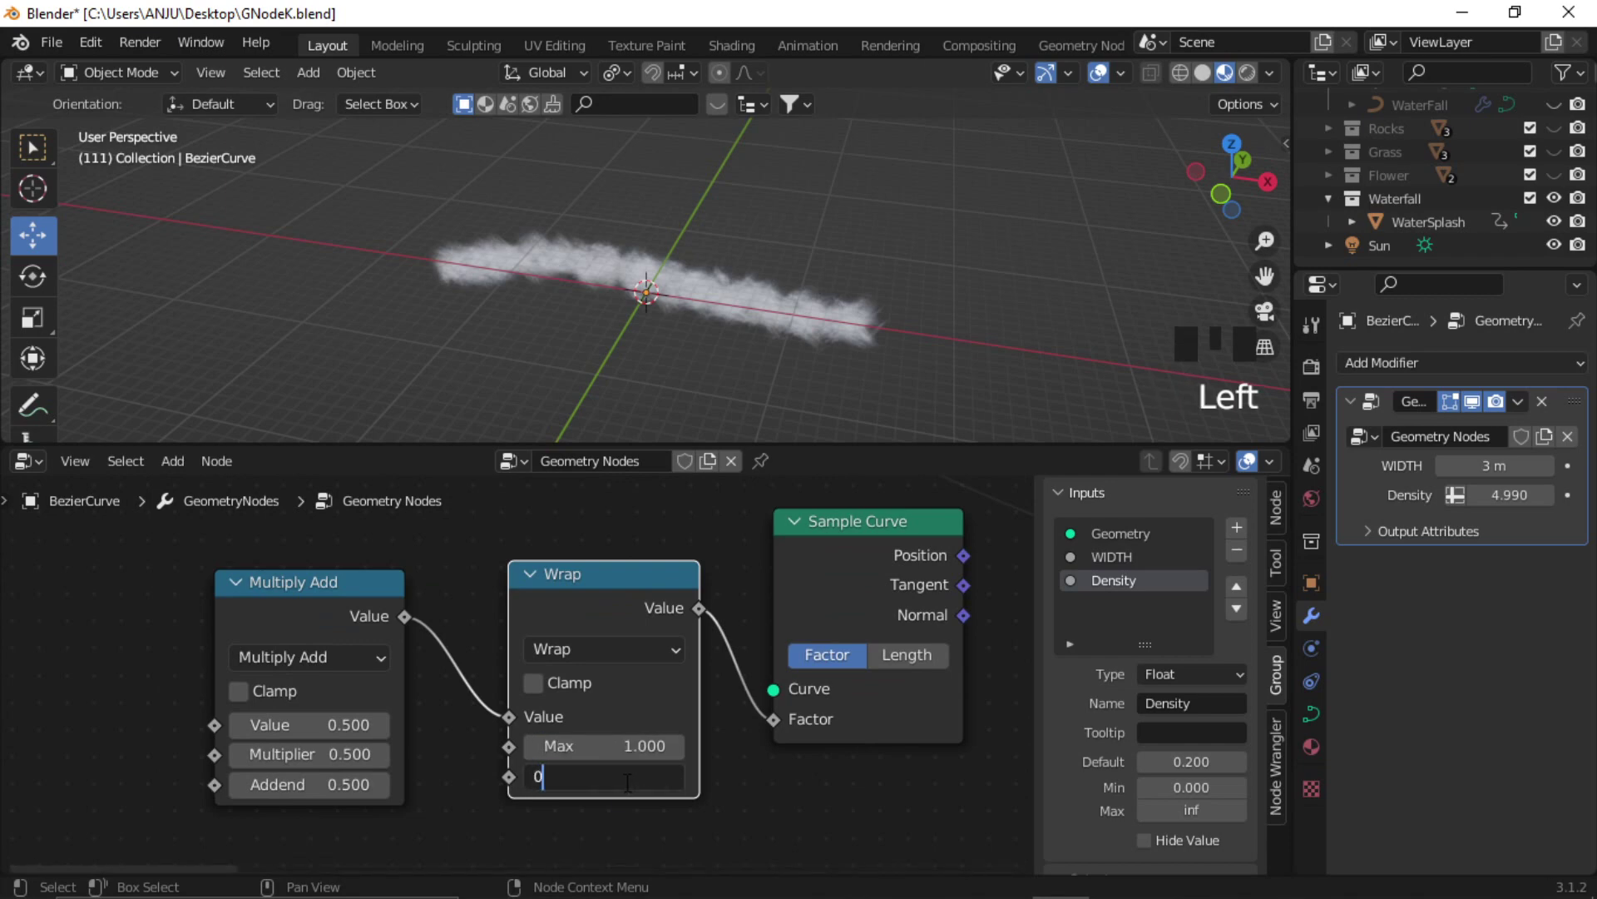
pyautogui.press('Return')
# Add a Spline Parameter node in front of the Multiply Add node.
pyautogui.scroll(-2, 582, 721)
pyautogui.moveTo(535, 681); pyautogui.dragTo(647, 697, button='middle')
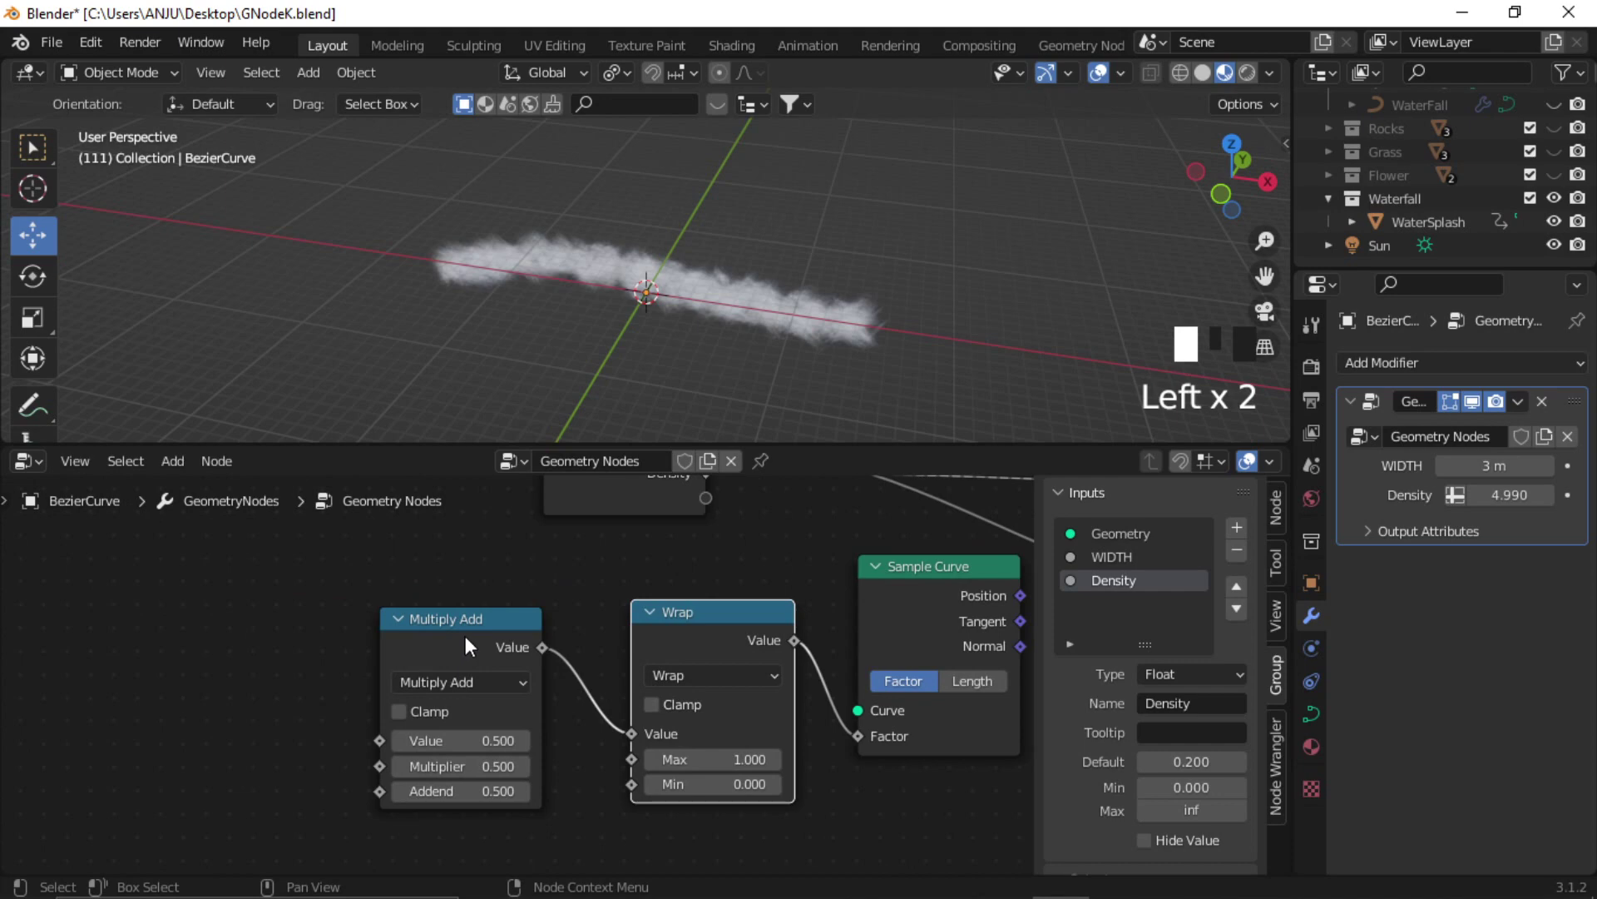
pyautogui.click(466, 642)
pyautogui.click(218, 691)
pyautogui.hotkey('shift', 'a')
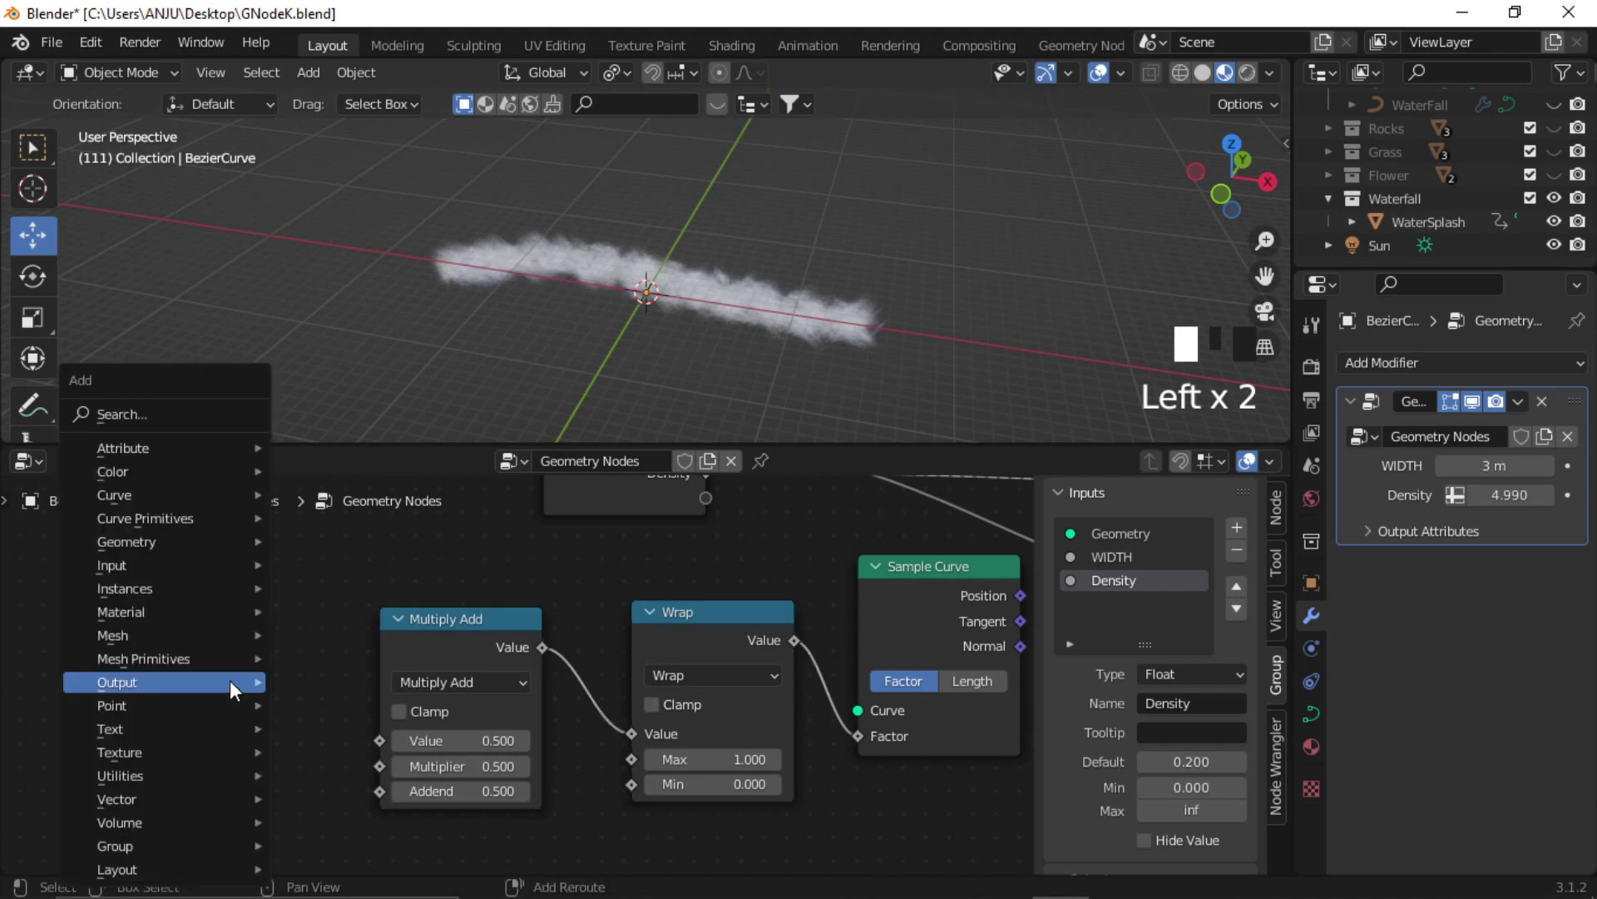
pyautogui.click(183, 421)
pyautogui.write('spl')
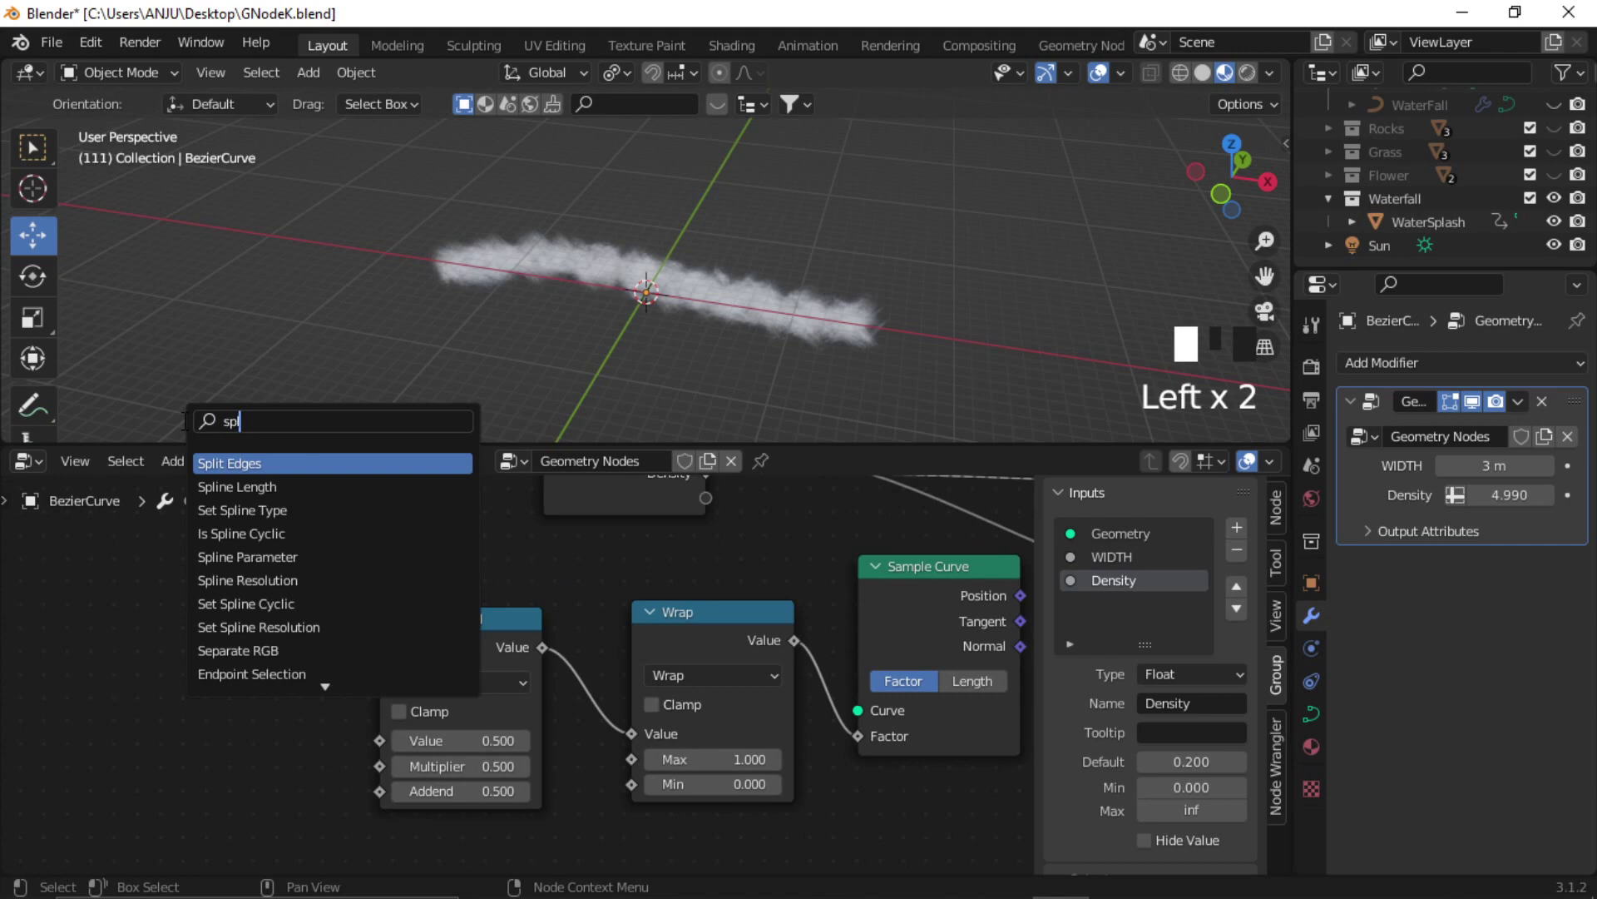
pyautogui.write('in')
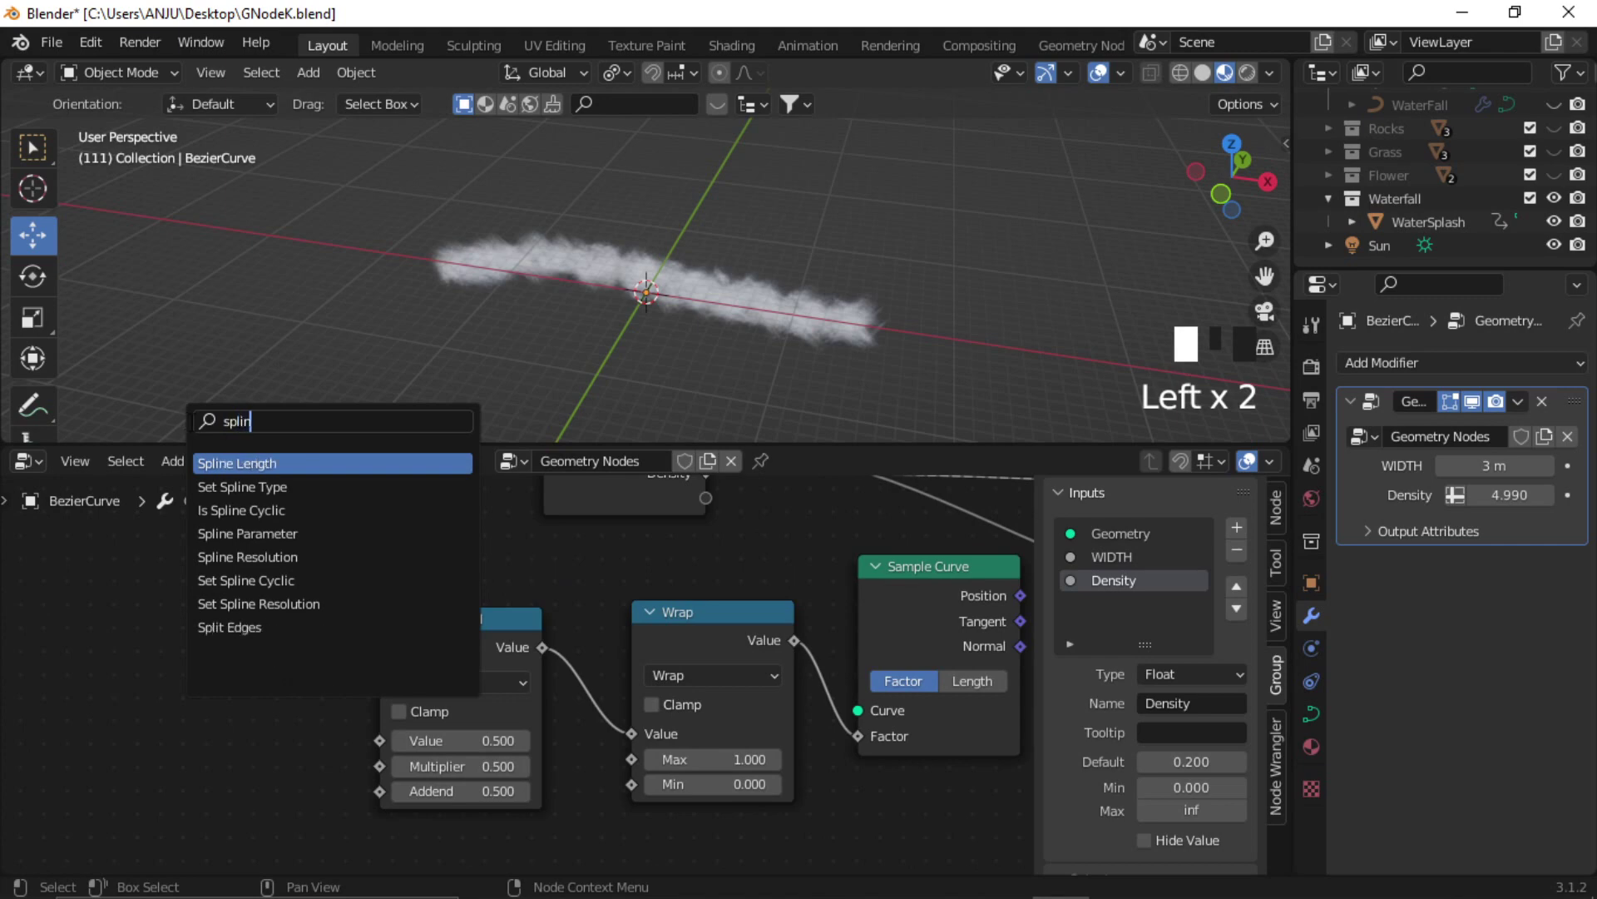
pyautogui.click(298, 533)
pyautogui.click(125, 741)
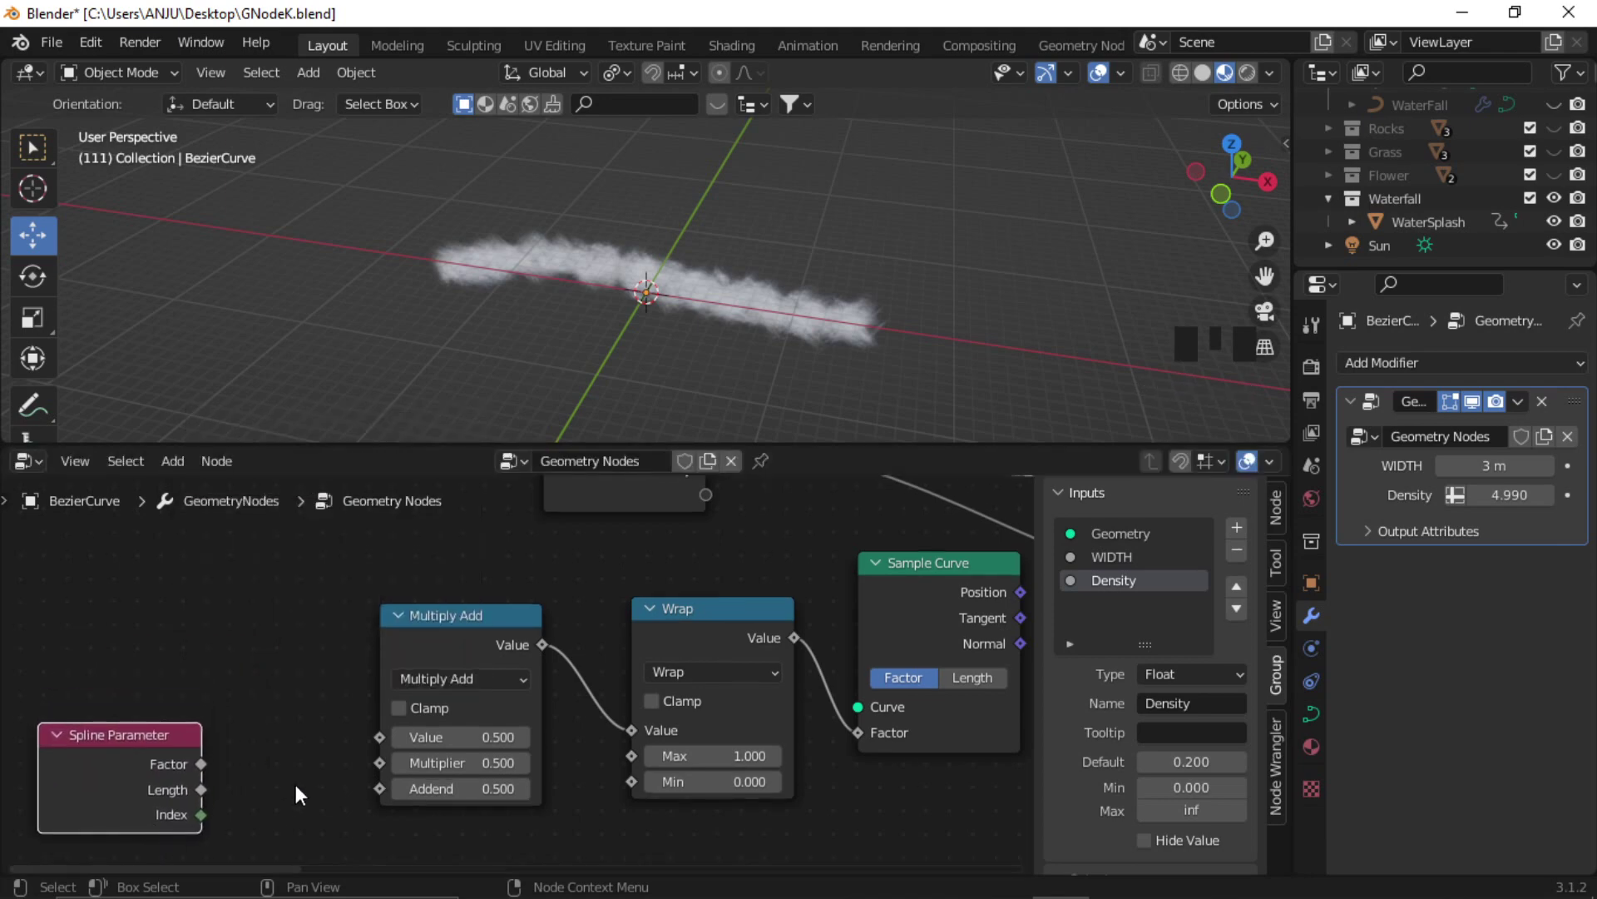
# Link the Factor output of Spline Parameter to the Addend input of Multiply Add.
pyautogui.moveTo(185, 758); pyautogui.dragTo(381, 797)
pyautogui.click(288, 706)
pyautogui.moveTo(288, 706); pyautogui.dragTo(326, 711, button='middle')
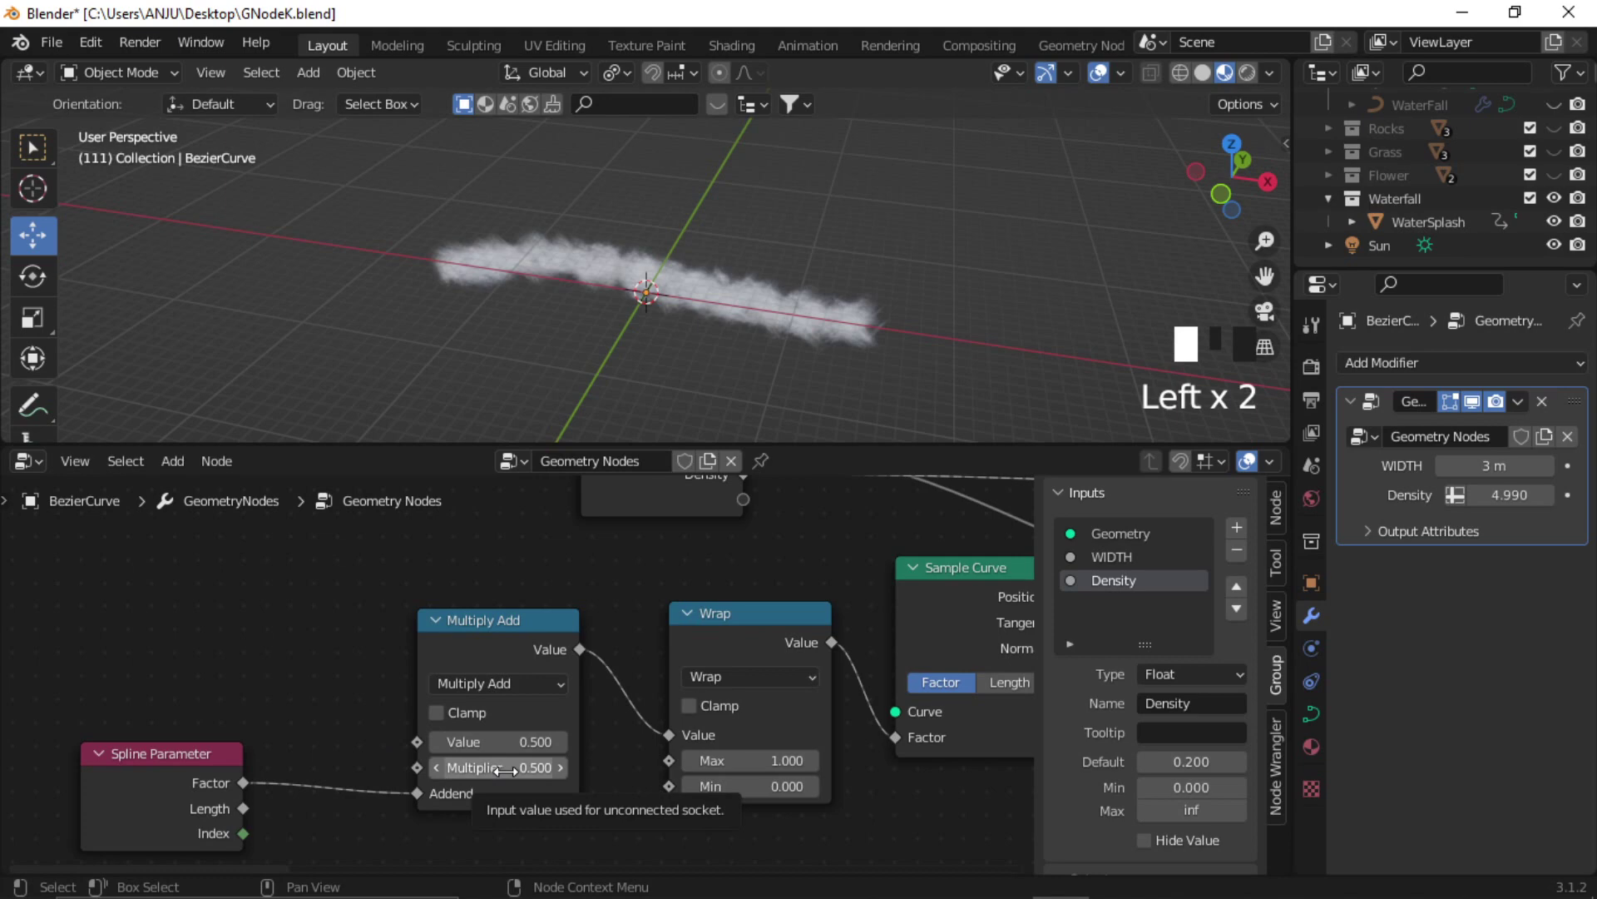
# Move the Resample Curve node closer to Group Input, above Sample Curve, and undo the surplus changes.
pyautogui.scroll(-4, 434, 698)
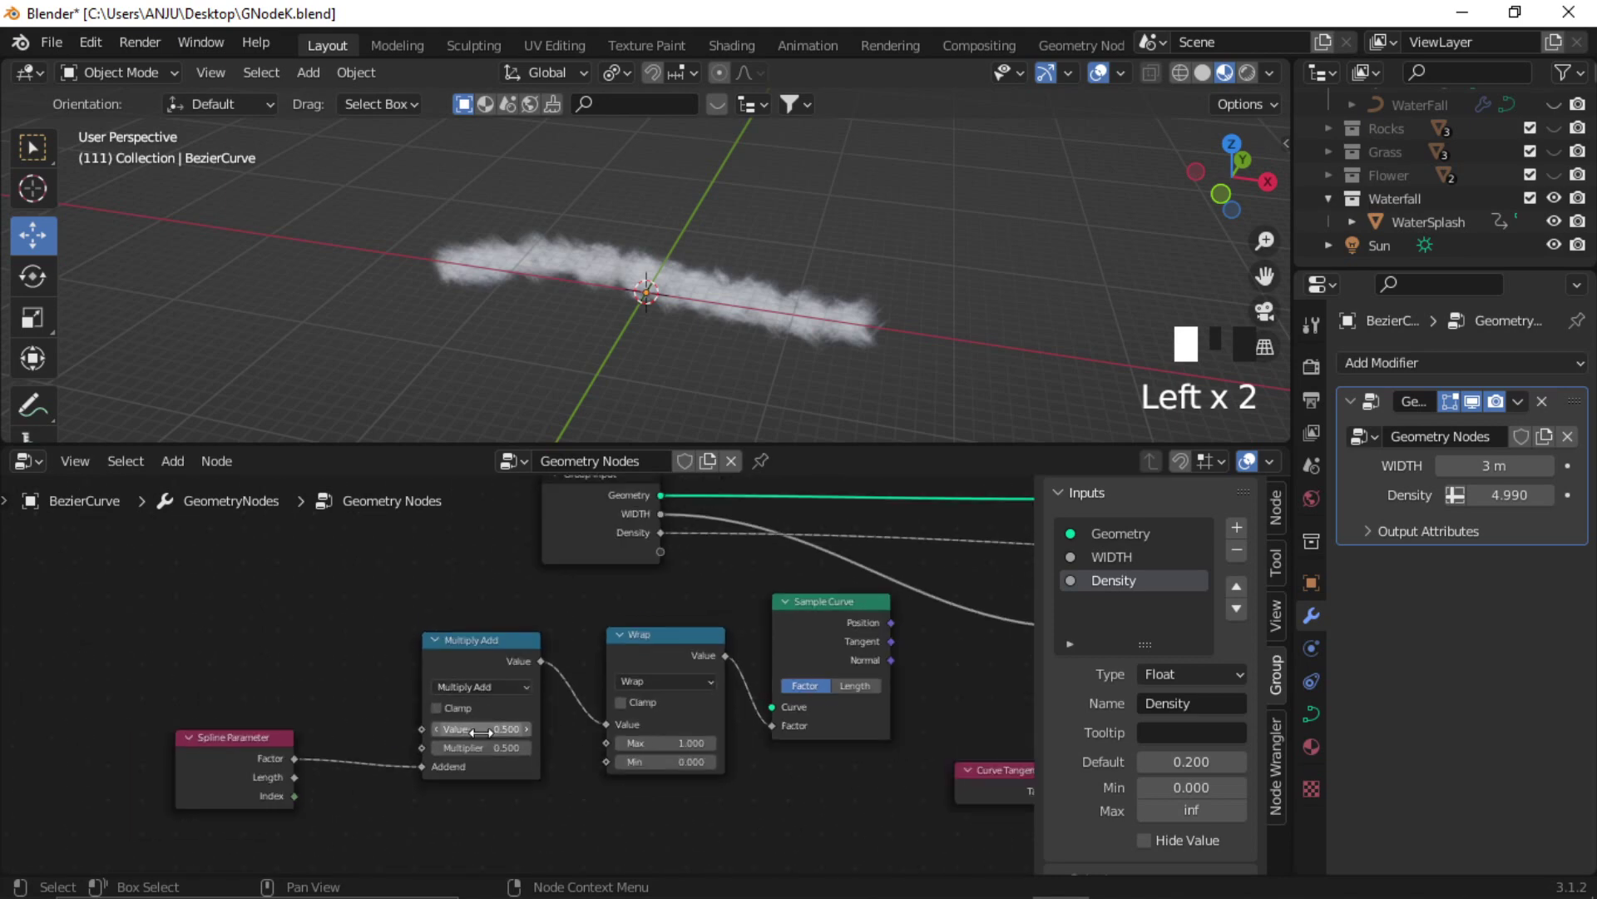
pyautogui.scroll(3, 493, 729)
pyautogui.scroll(-2, 665, 658)
pyautogui.moveTo(724, 626); pyautogui.dragTo(402, 714, button='middle')
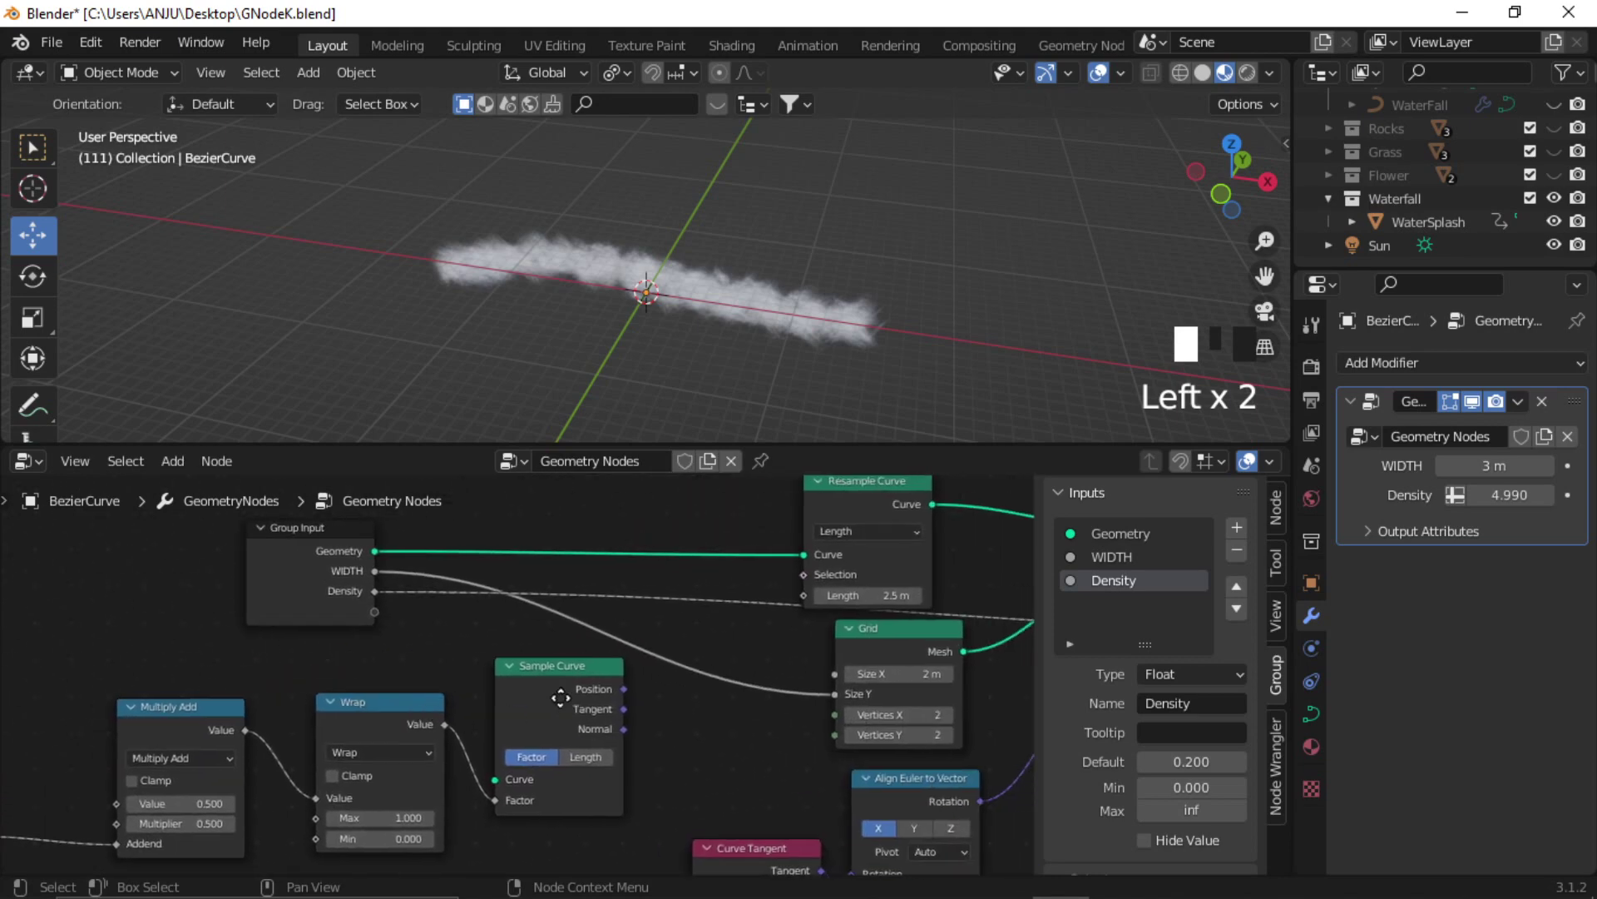
pyautogui.moveTo(632, 694); pyautogui.dragTo(513, 721, button='middle')
pyautogui.scroll(1, 512, 723)
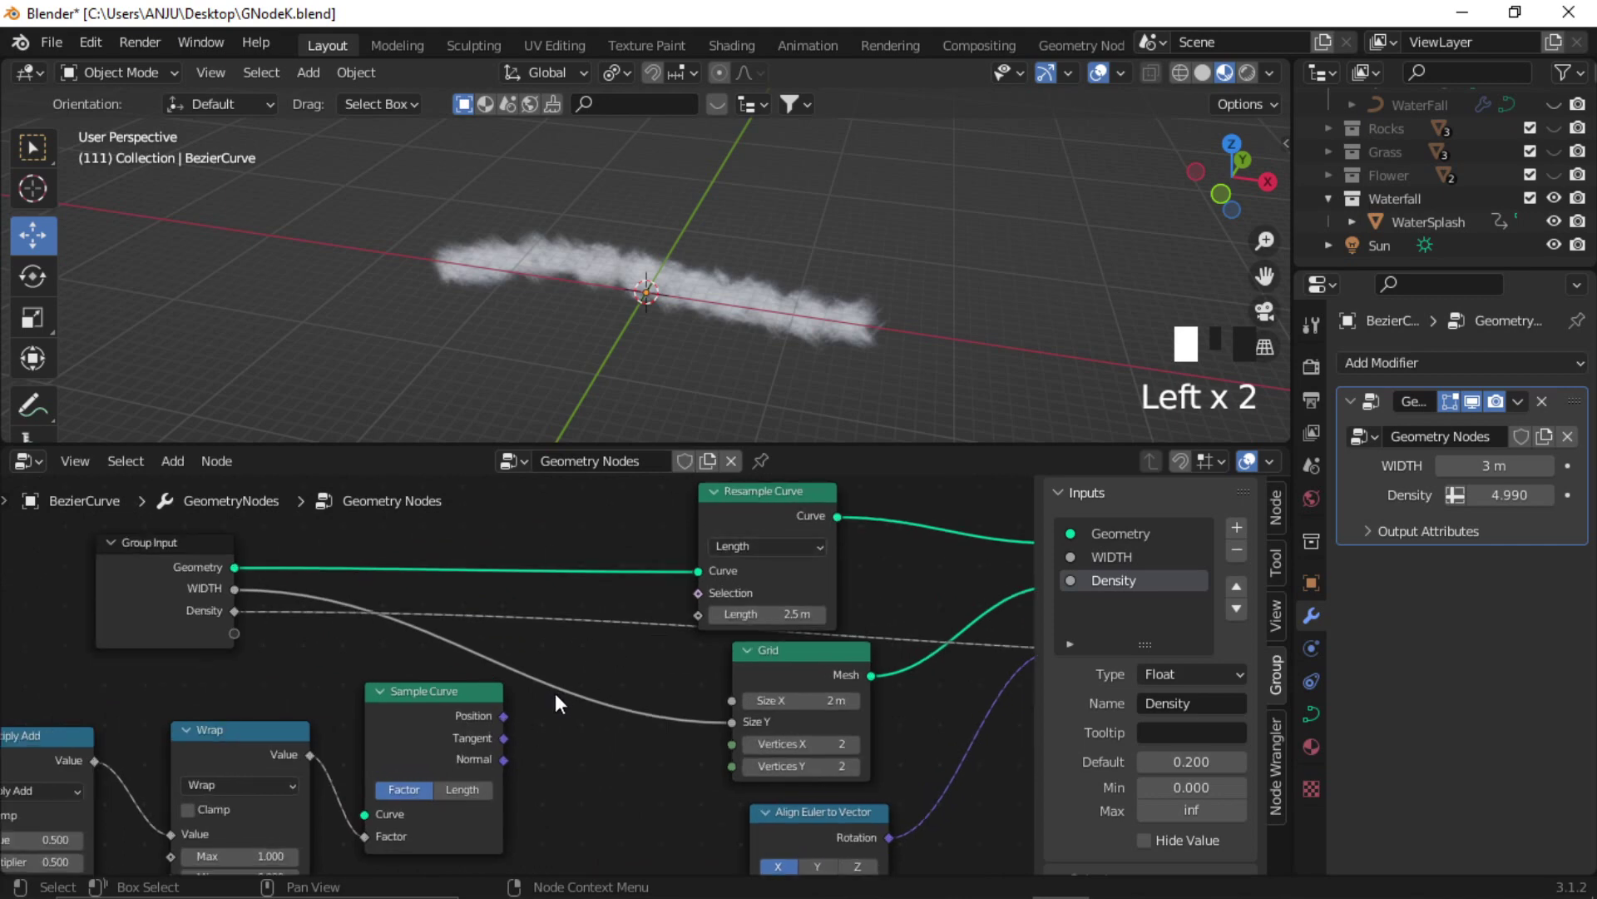
pyautogui.moveTo(681, 630); pyautogui.dragTo(686, 645, button='middle')
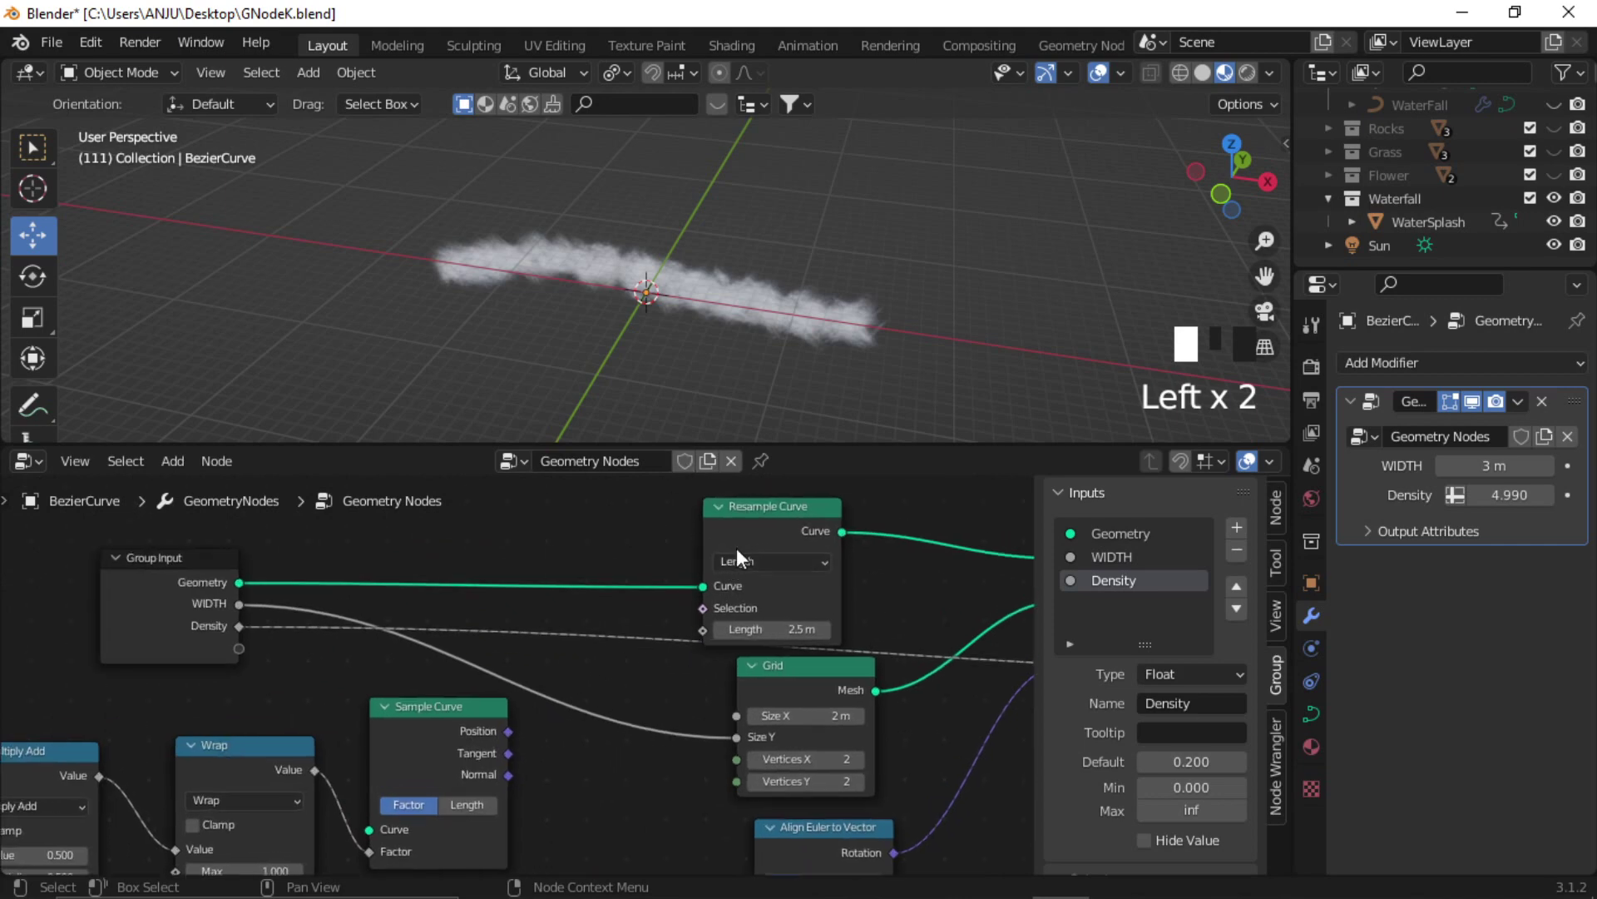
pyautogui.moveTo(736, 548); pyautogui.dragTo(527, 607)
pyautogui.hotkey('ctrl', 'z')
pyautogui.hotkey('ctrl', 'z')
pyautogui.hotkey('ctrl', 'z')
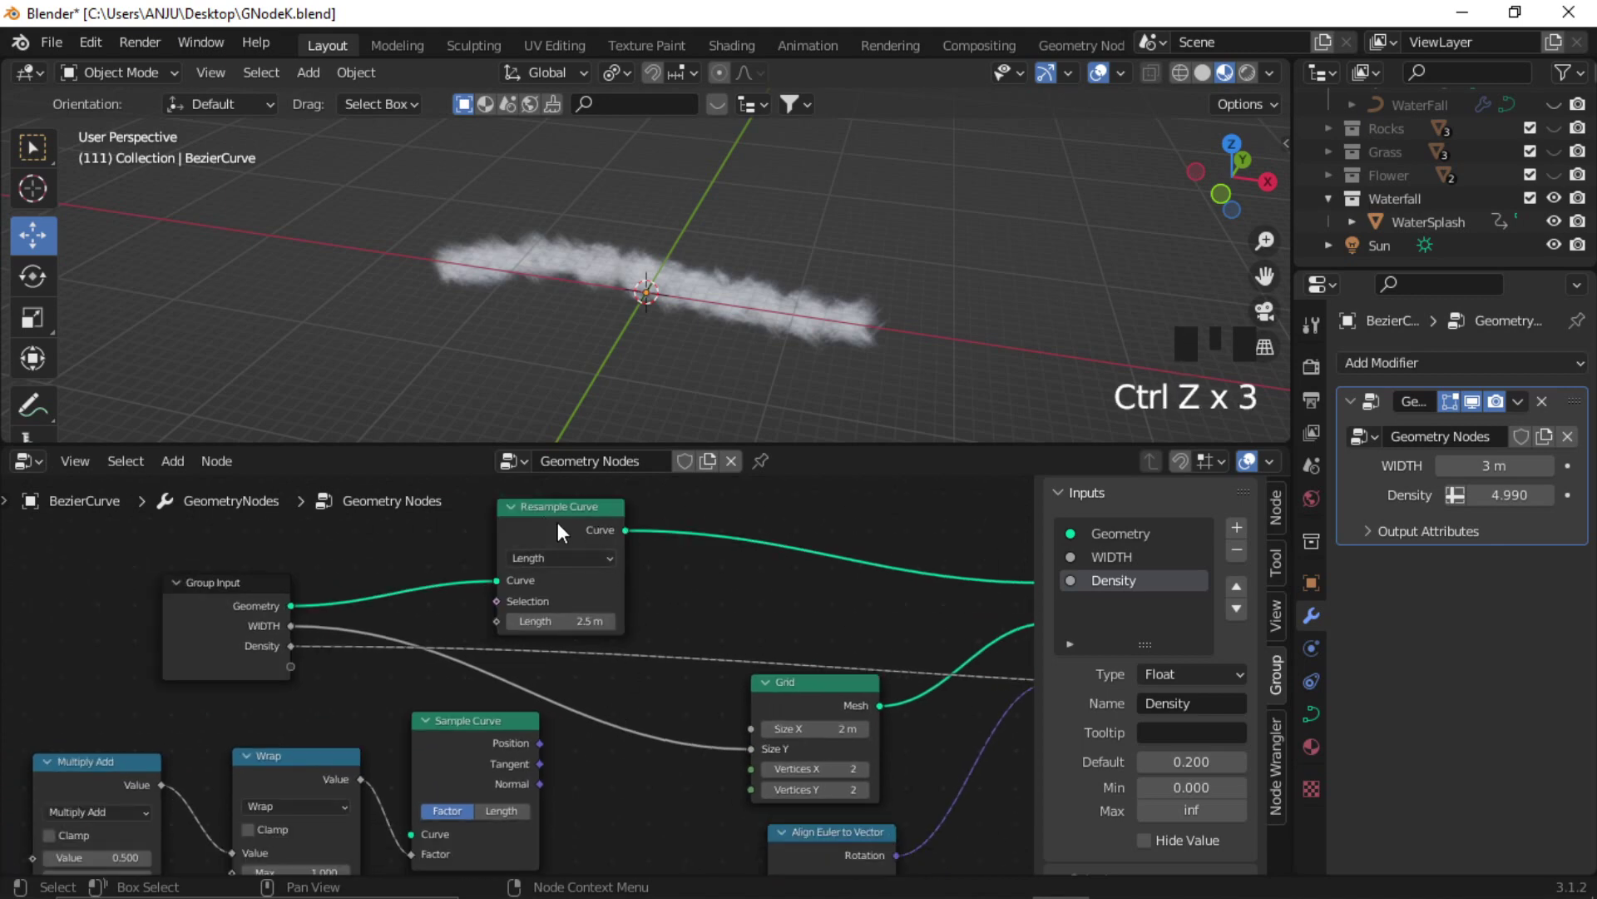
# Link Resample Curve's Curve output to Sample Curve's Curve input, and move the Group Input and Resample Curve nodes further from Instance on Points.
pyautogui.moveTo(624, 531); pyautogui.dragTo(413, 757)
pyautogui.moveTo(607, 713); pyautogui.dragTo(538, 771, button='middle')
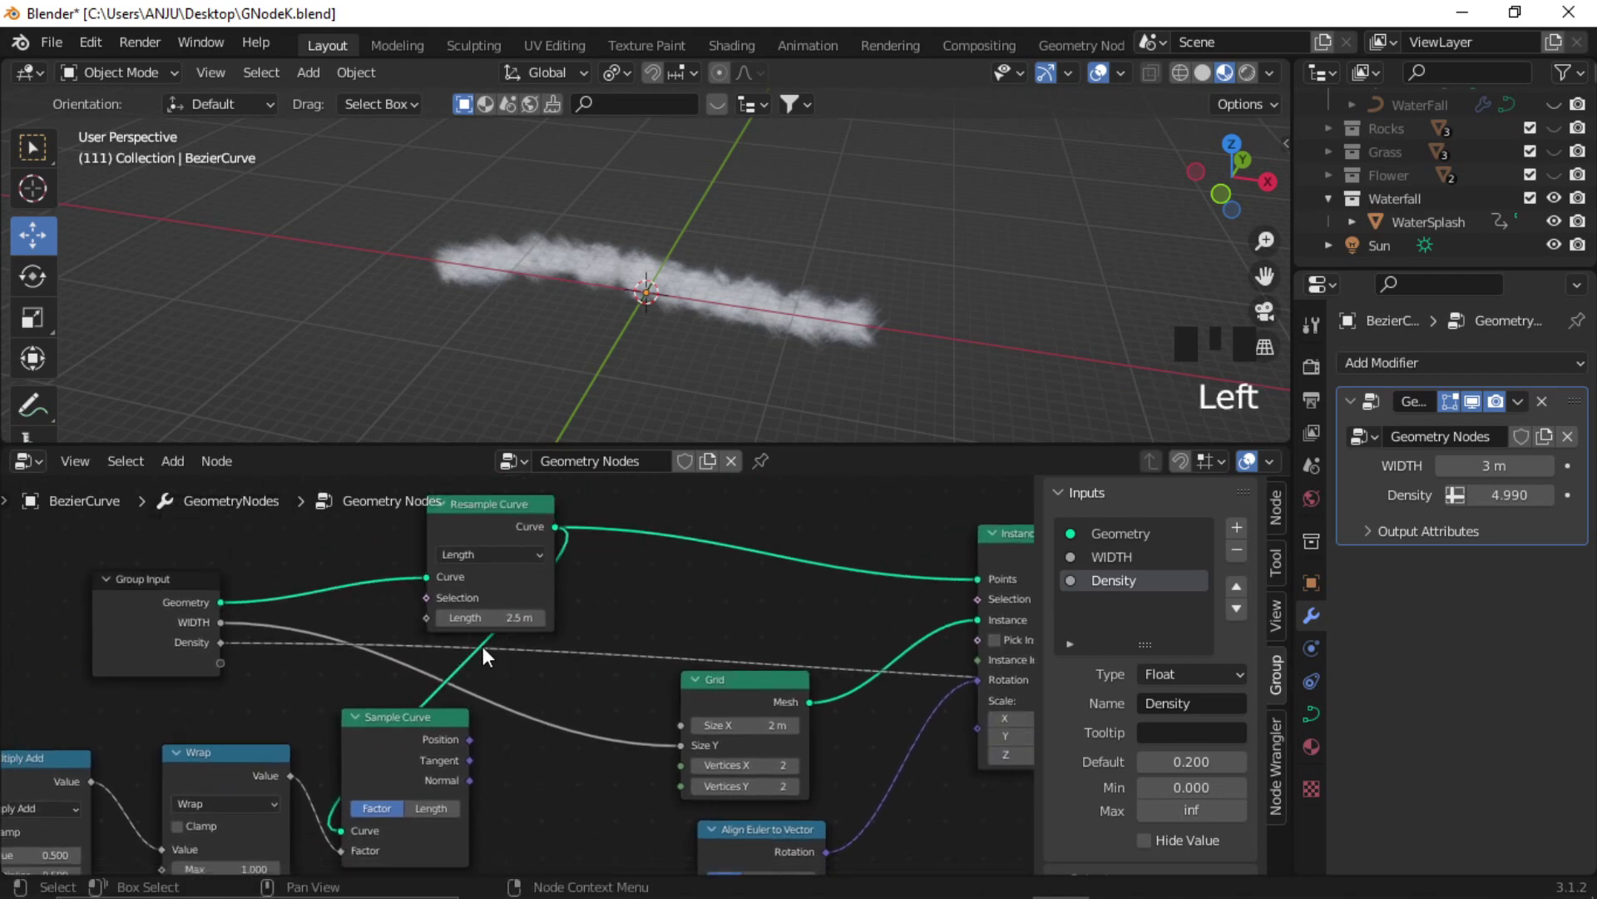
pyautogui.scroll(-2, 483, 645)
pyautogui.moveTo(481, 551); pyautogui.dragTo(410, 547)
pyautogui.moveTo(225, 607); pyautogui.dragTo(118, 587)
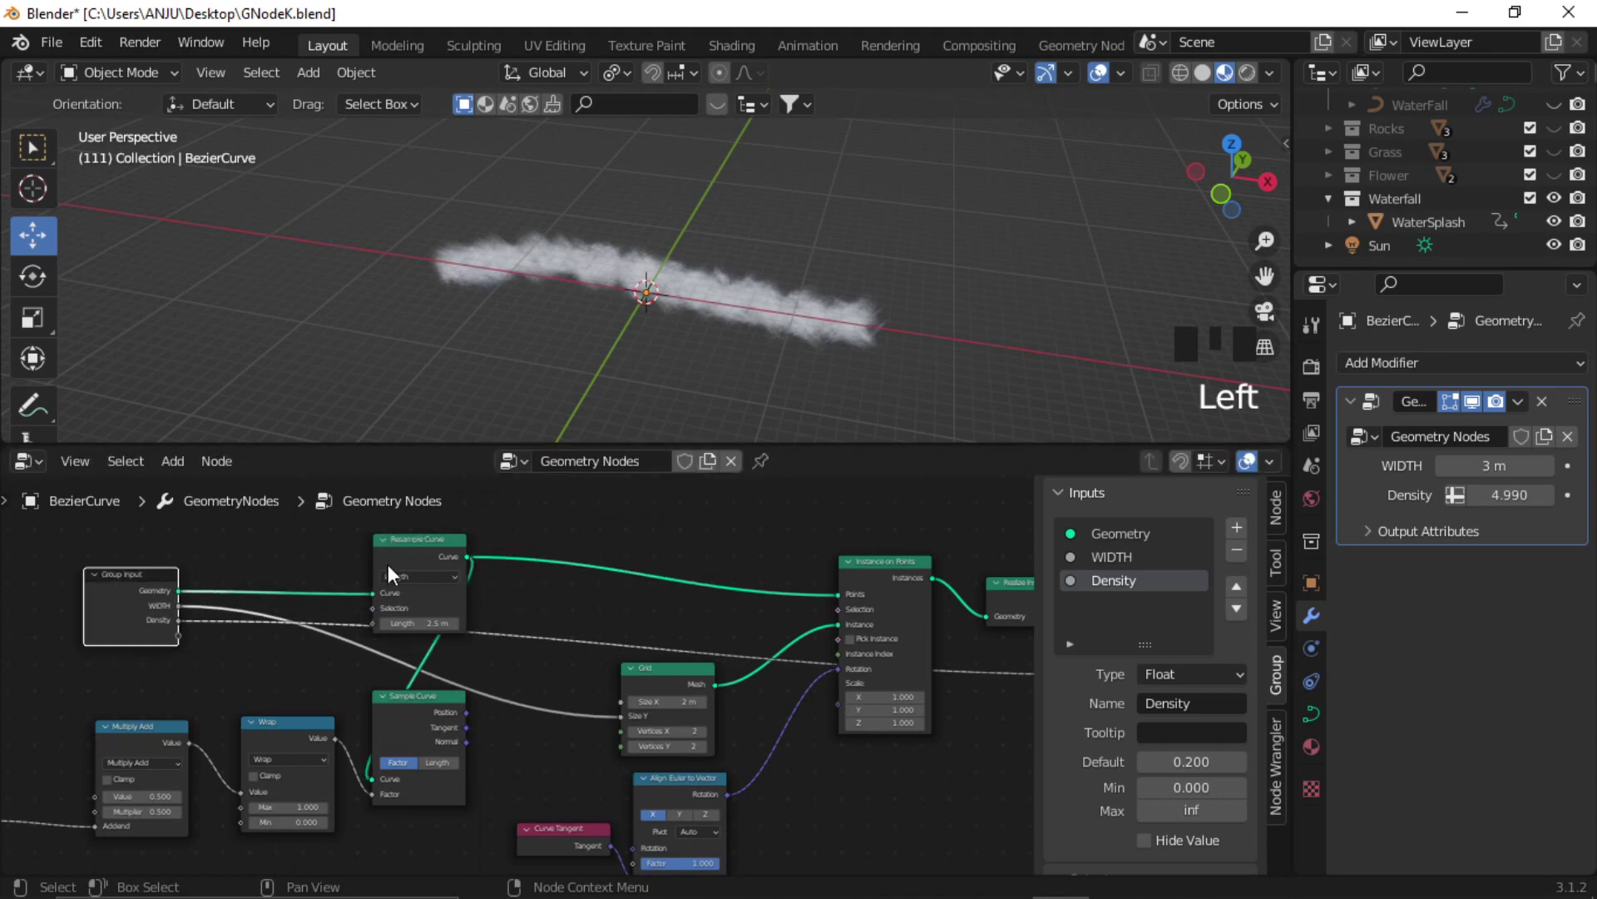
pyautogui.moveTo(401, 554); pyautogui.dragTo(327, 535)
# Add a Set Position node above the link between Resample Curve and Instance on Points.
pyautogui.scroll(2, 448, 602)
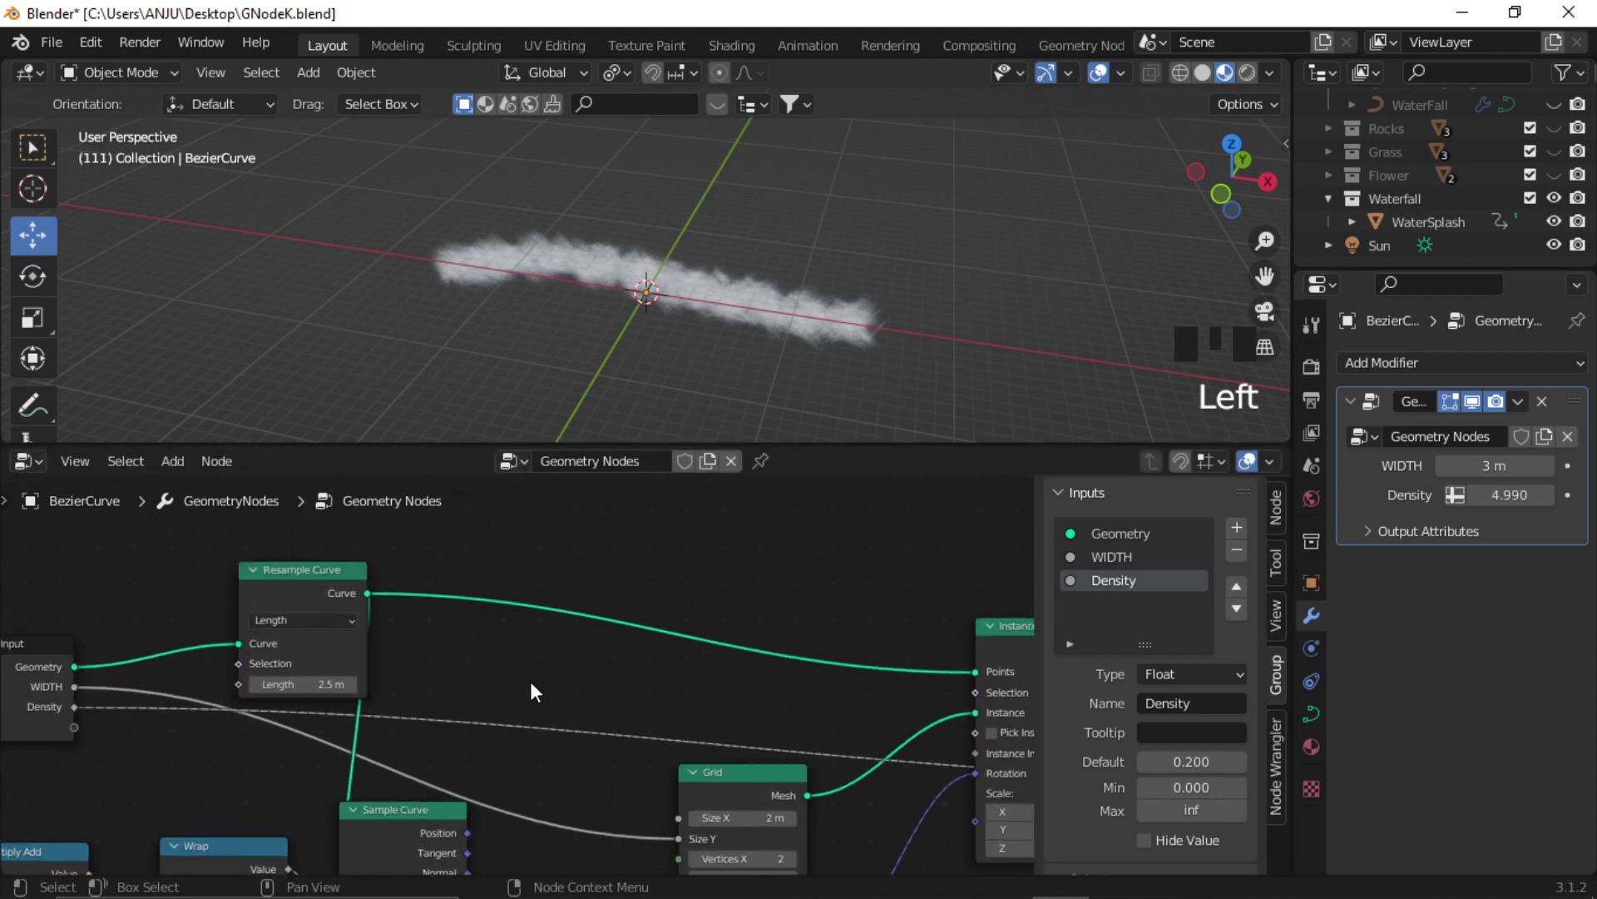
pyautogui.hotkey('shift', 'a')
pyautogui.click(478, 414)
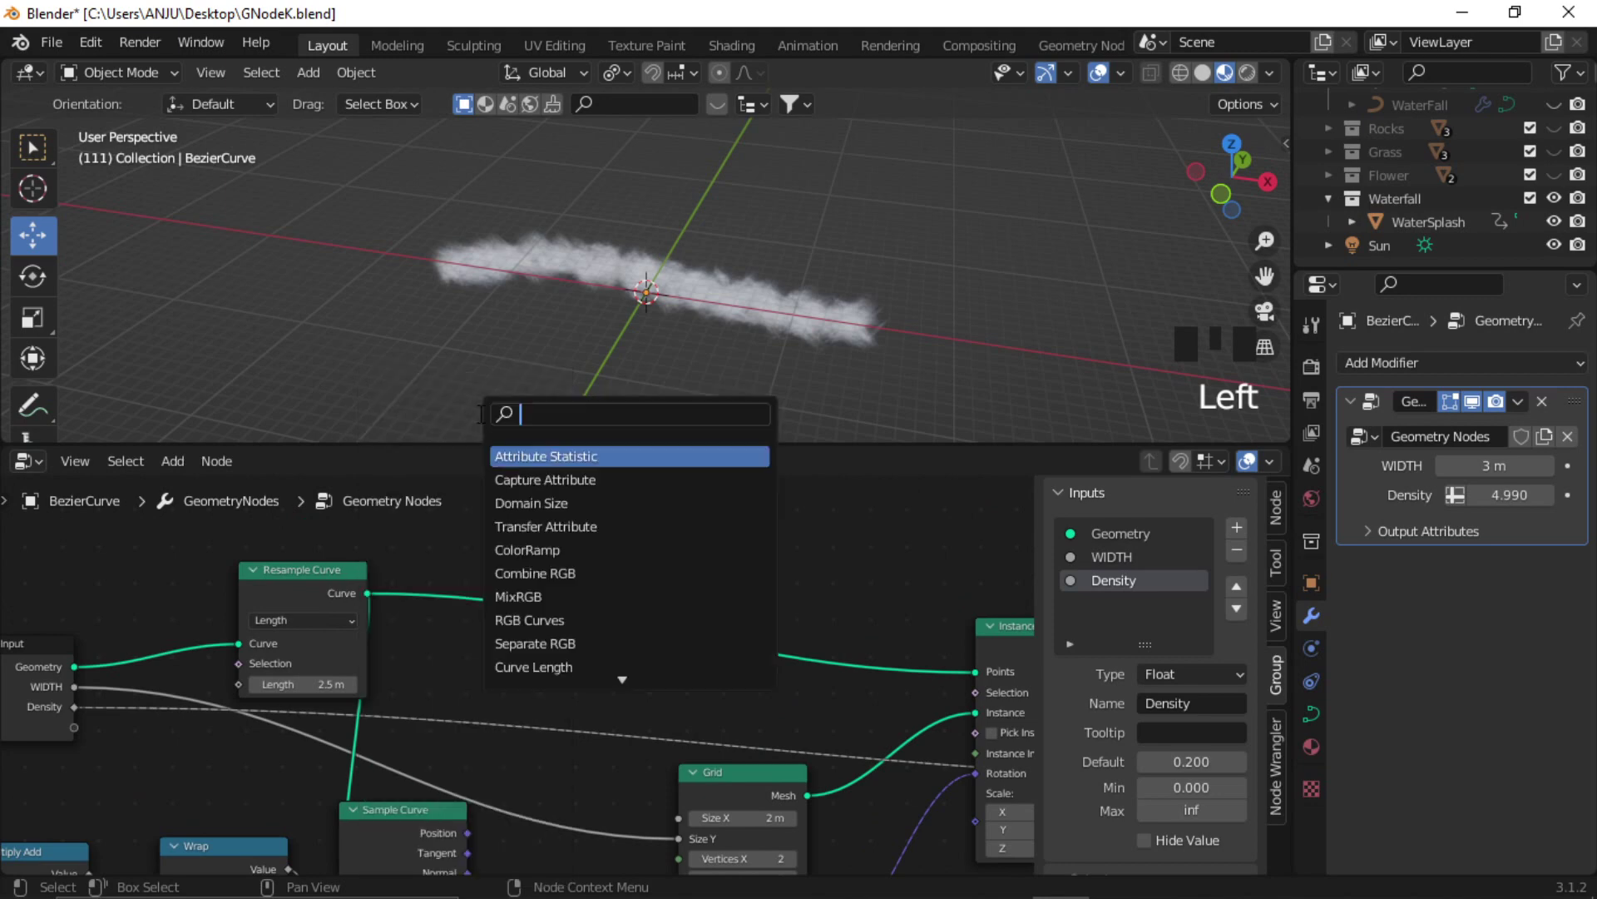
pyautogui.write('set')
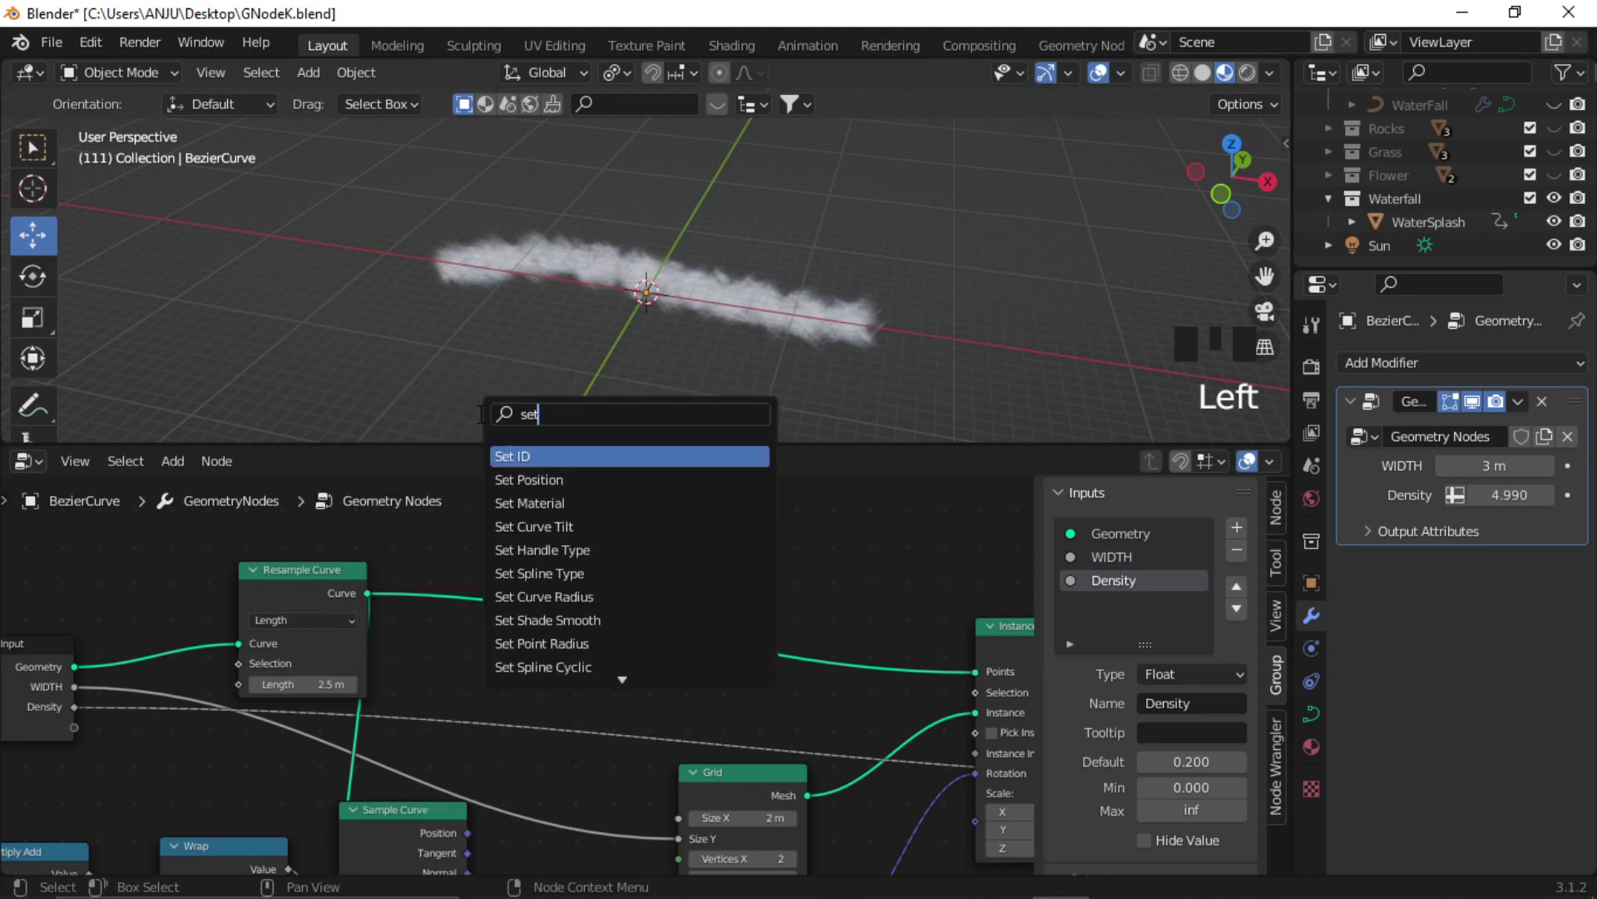
pyautogui.write('po')
pyautogui.click(598, 455)
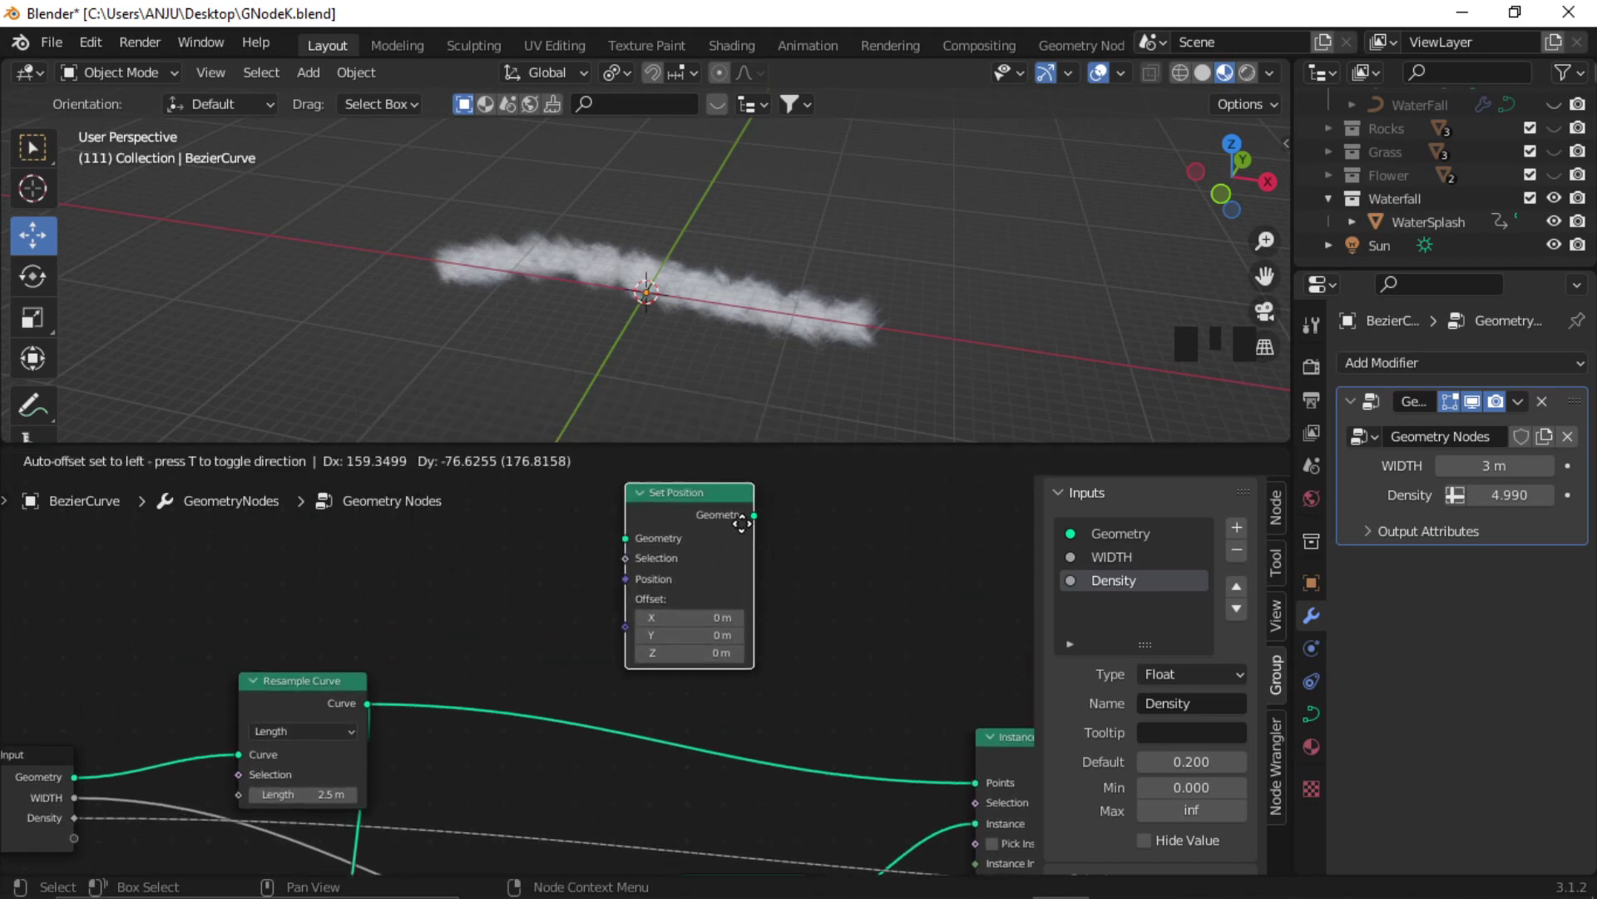
pyautogui.click(729, 567)
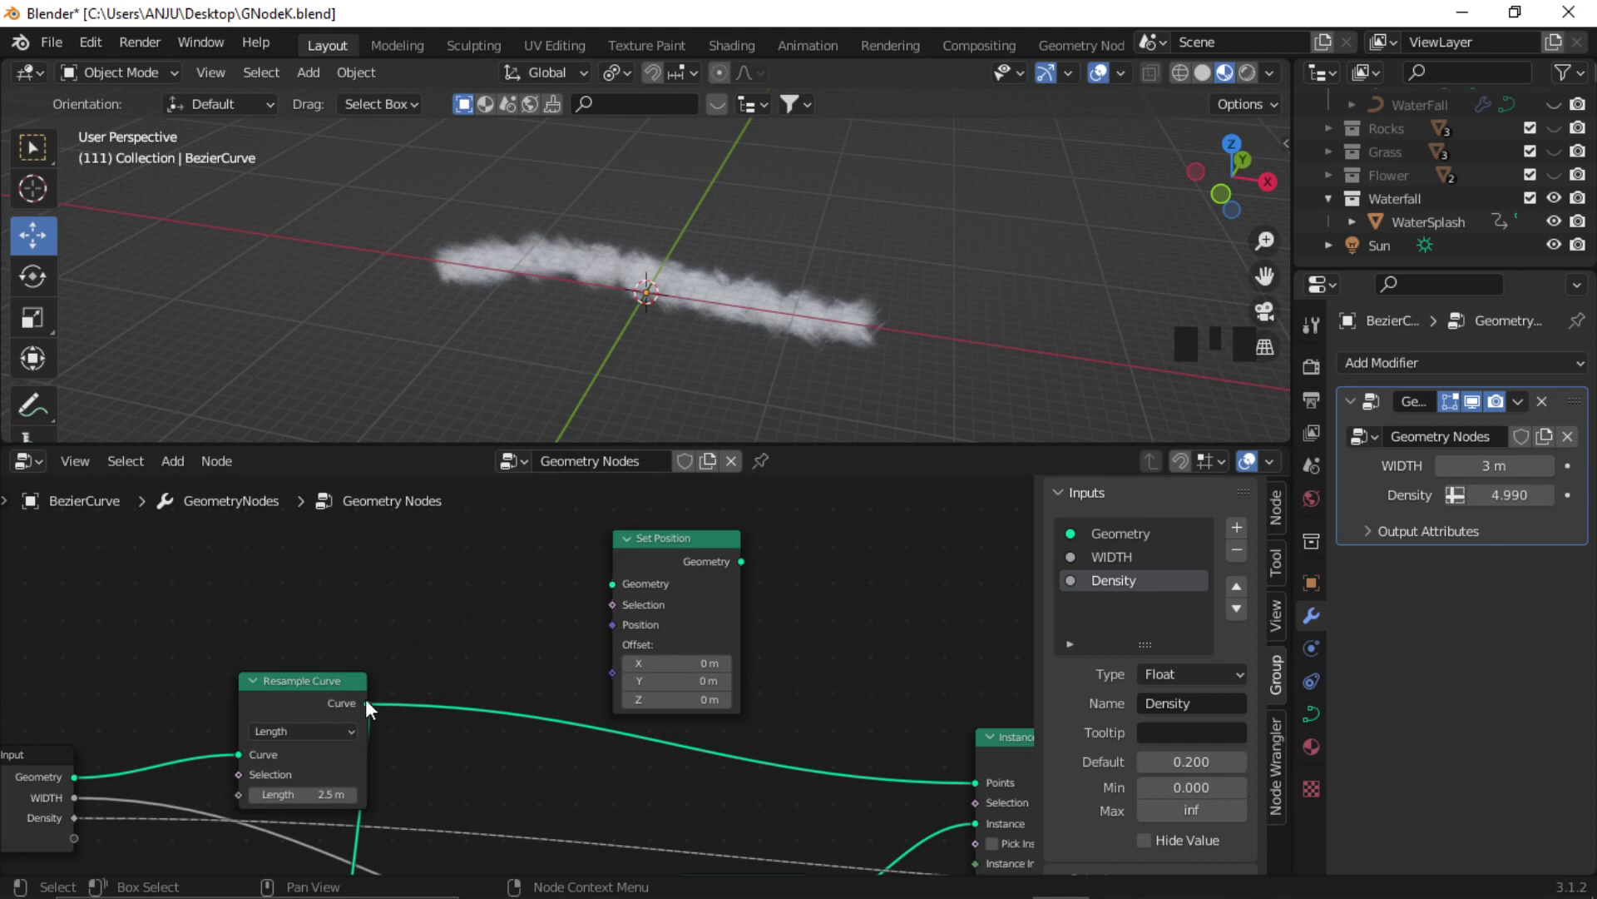
# Link Resample Curve's Curve output to Set Position's Geometry input and Sample Curve's Position output to its Position input.
pyautogui.moveTo(367, 704); pyautogui.dragTo(611, 586)
pyautogui.scroll(-3, 733, 654)
pyautogui.moveTo(751, 687); pyautogui.dragTo(721, 579, button='middle')
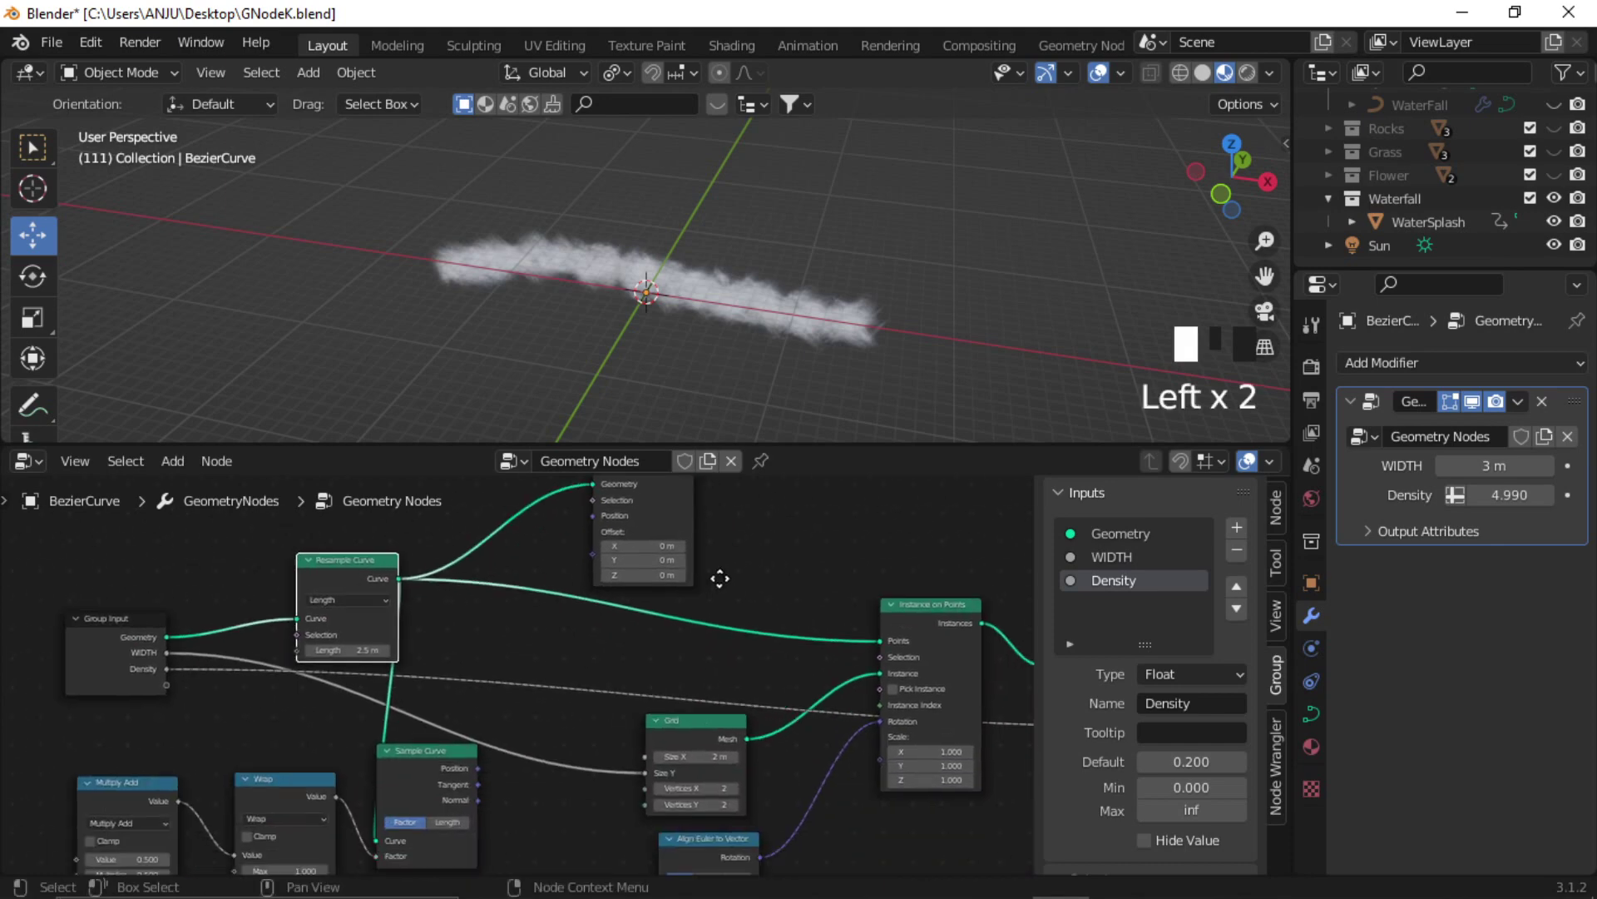
pyautogui.scroll(3, 553, 663)
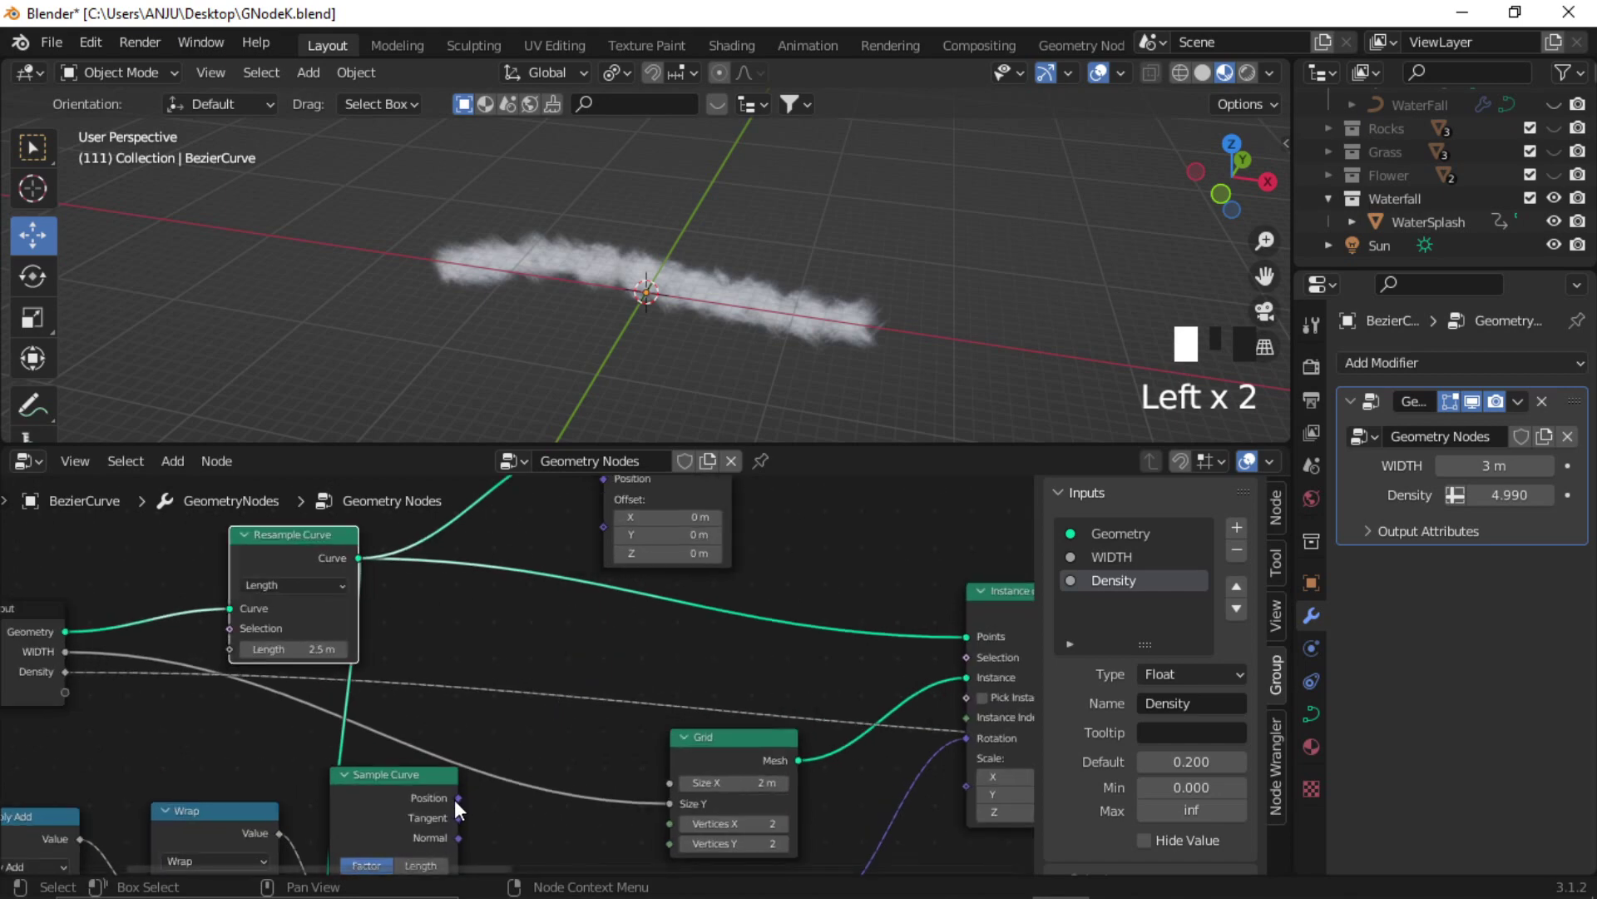
pyautogui.moveTo(458, 798); pyautogui.dragTo(596, 591)
# Link Set Position's Geometry output to the Points input of Instance on Points, and line the node up between its neighbours.
pyautogui.moveTo(676, 622); pyautogui.dragTo(585, 646, button='middle')
pyautogui.moveTo(547, 571); pyautogui.dragTo(547, 577)
pyautogui.click(559, 582)
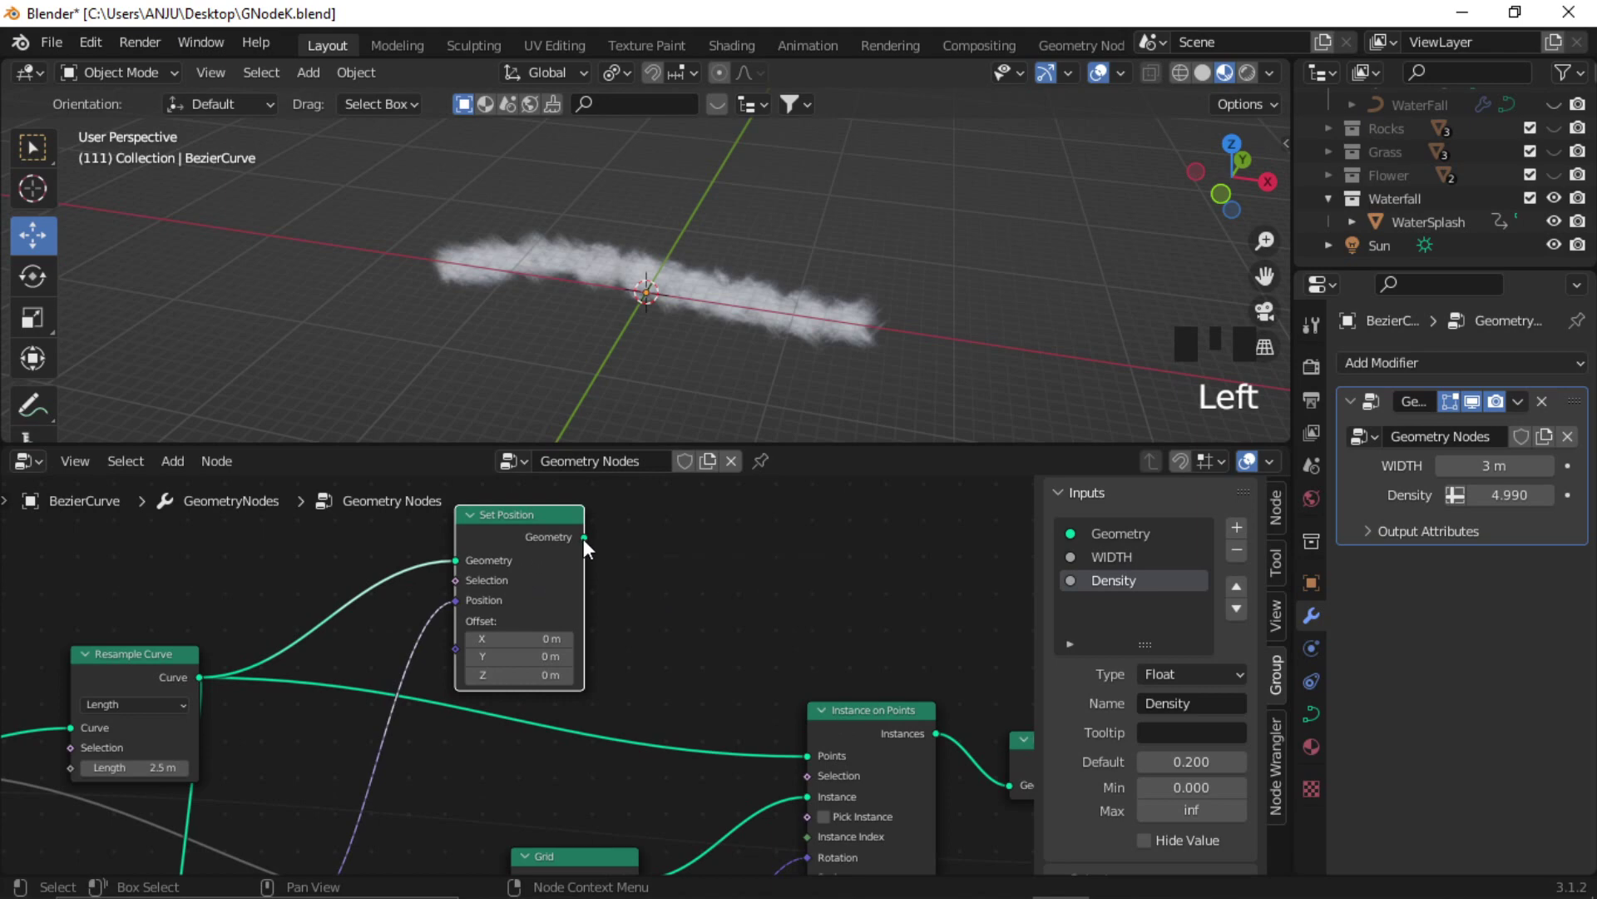
pyautogui.moveTo(582, 538); pyautogui.dragTo(806, 822)
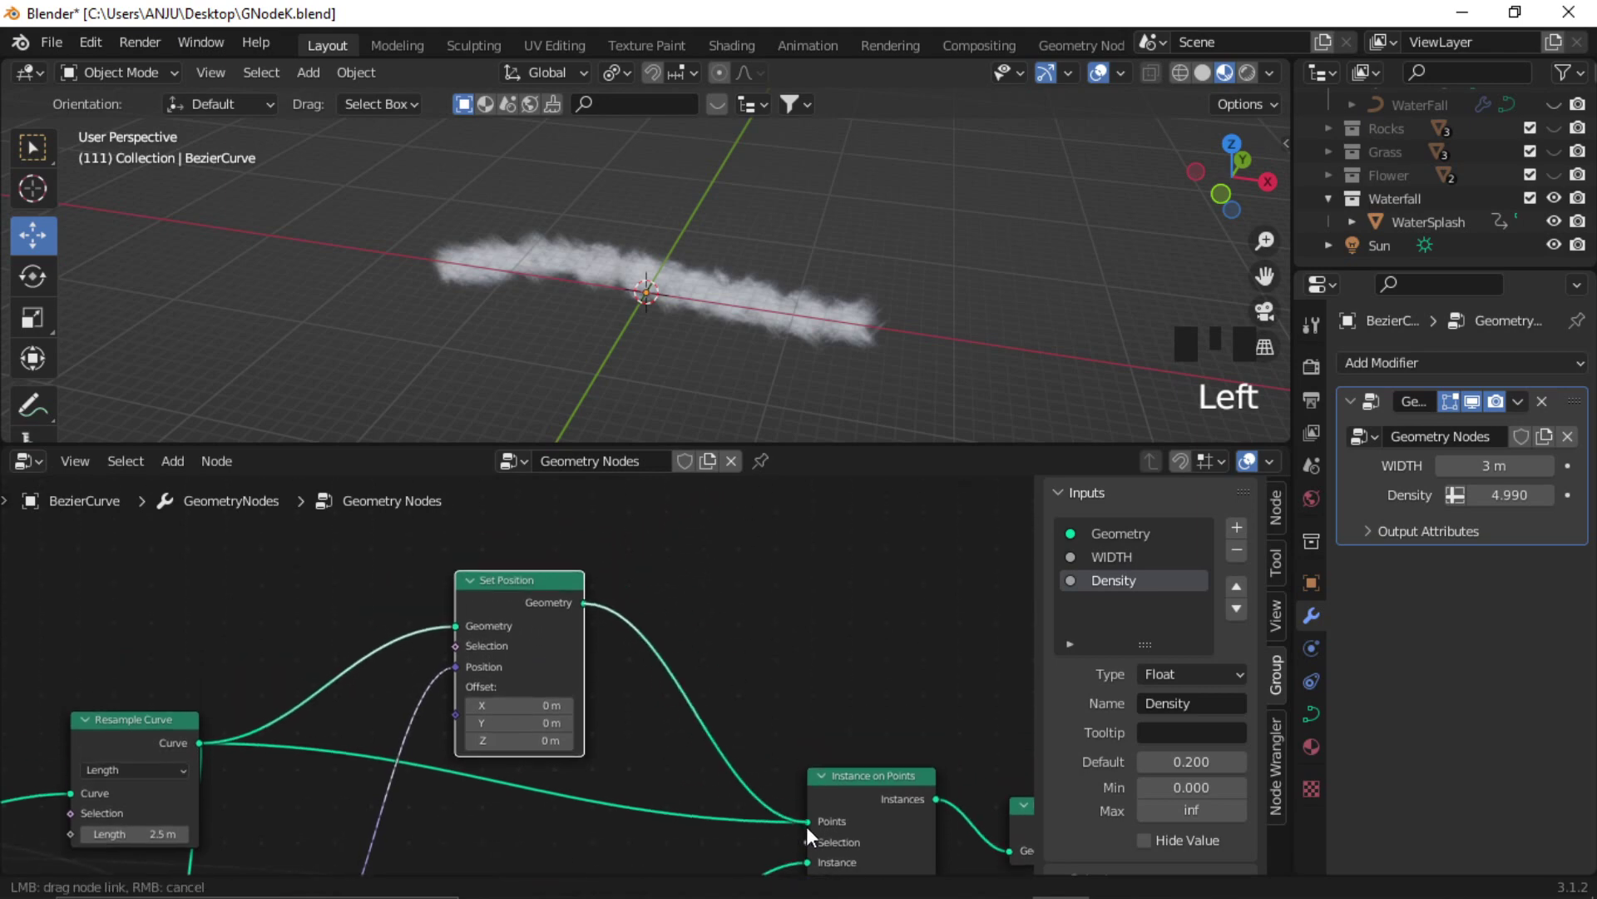
pyautogui.moveTo(545, 579); pyautogui.dragTo(556, 686)
# Set the Multiply Add node's Value to 4.700 to test movement along the curve.
pyautogui.moveTo(668, 755); pyautogui.dragTo(777, 587, button='middle')
pyautogui.scroll(-3, 703, 662)
pyautogui.moveTo(588, 695); pyautogui.dragTo(813, 624, button='middle')
pyautogui.scroll(4, 483, 721)
pyautogui.moveTo(416, 726); pyautogui.dragTo(601, 672, button='middle')
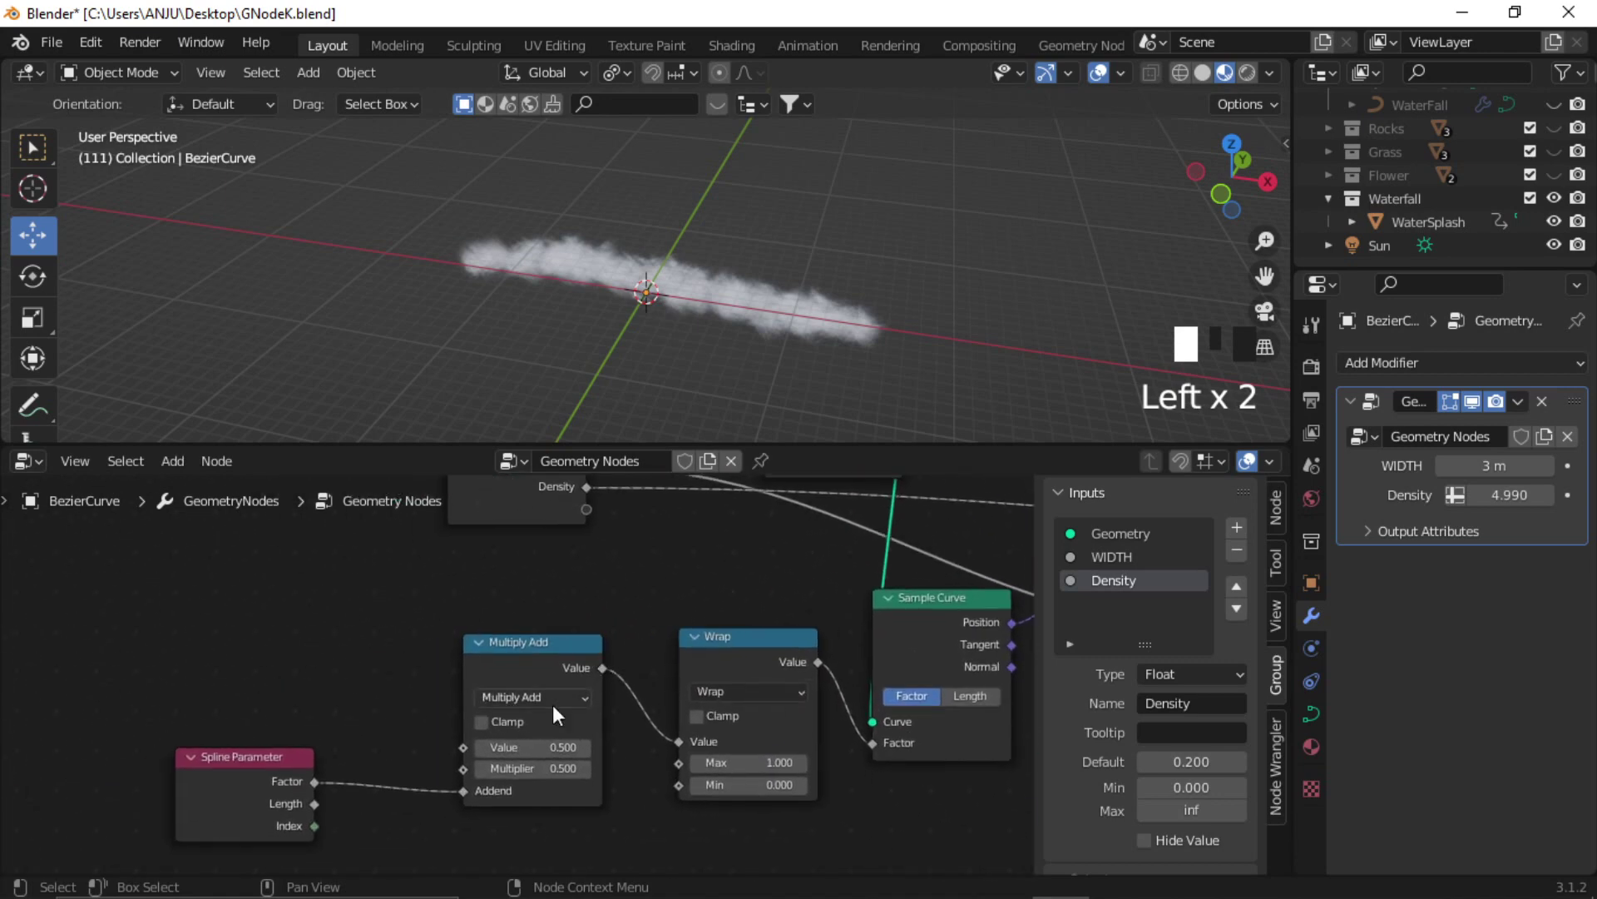
pyautogui.scroll(2, 524, 711)
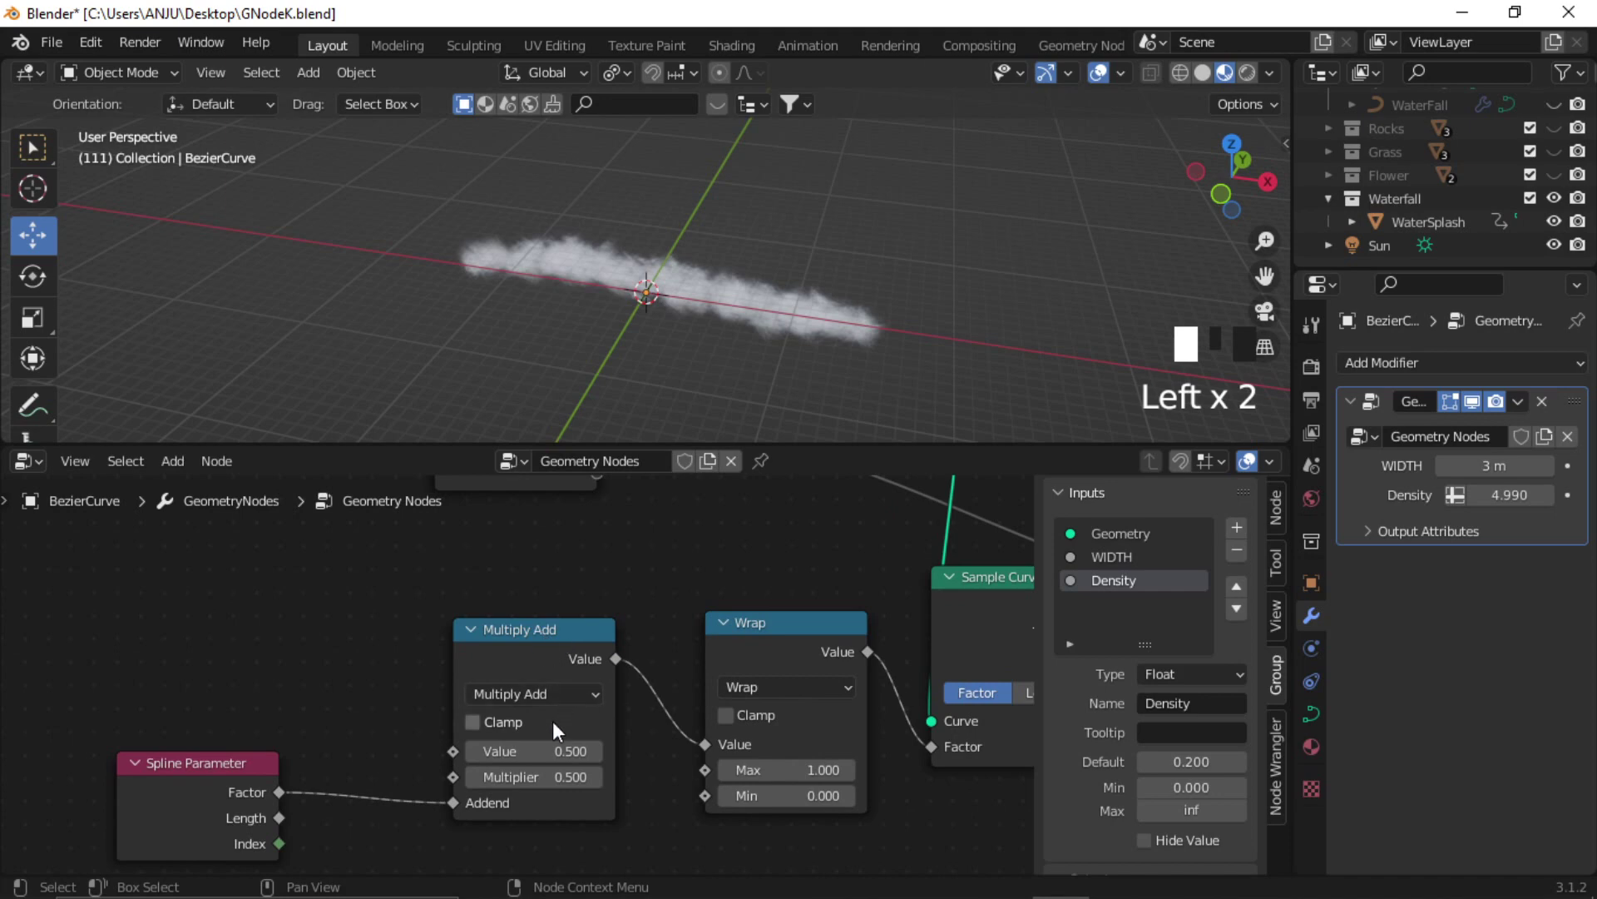
pyautogui.moveTo(501, 756)
pyautogui.mouseDown()
pyautogui.moveTo(586, 750)
pyautogui.moveTo(498, 752)
pyautogui.mouseUp()
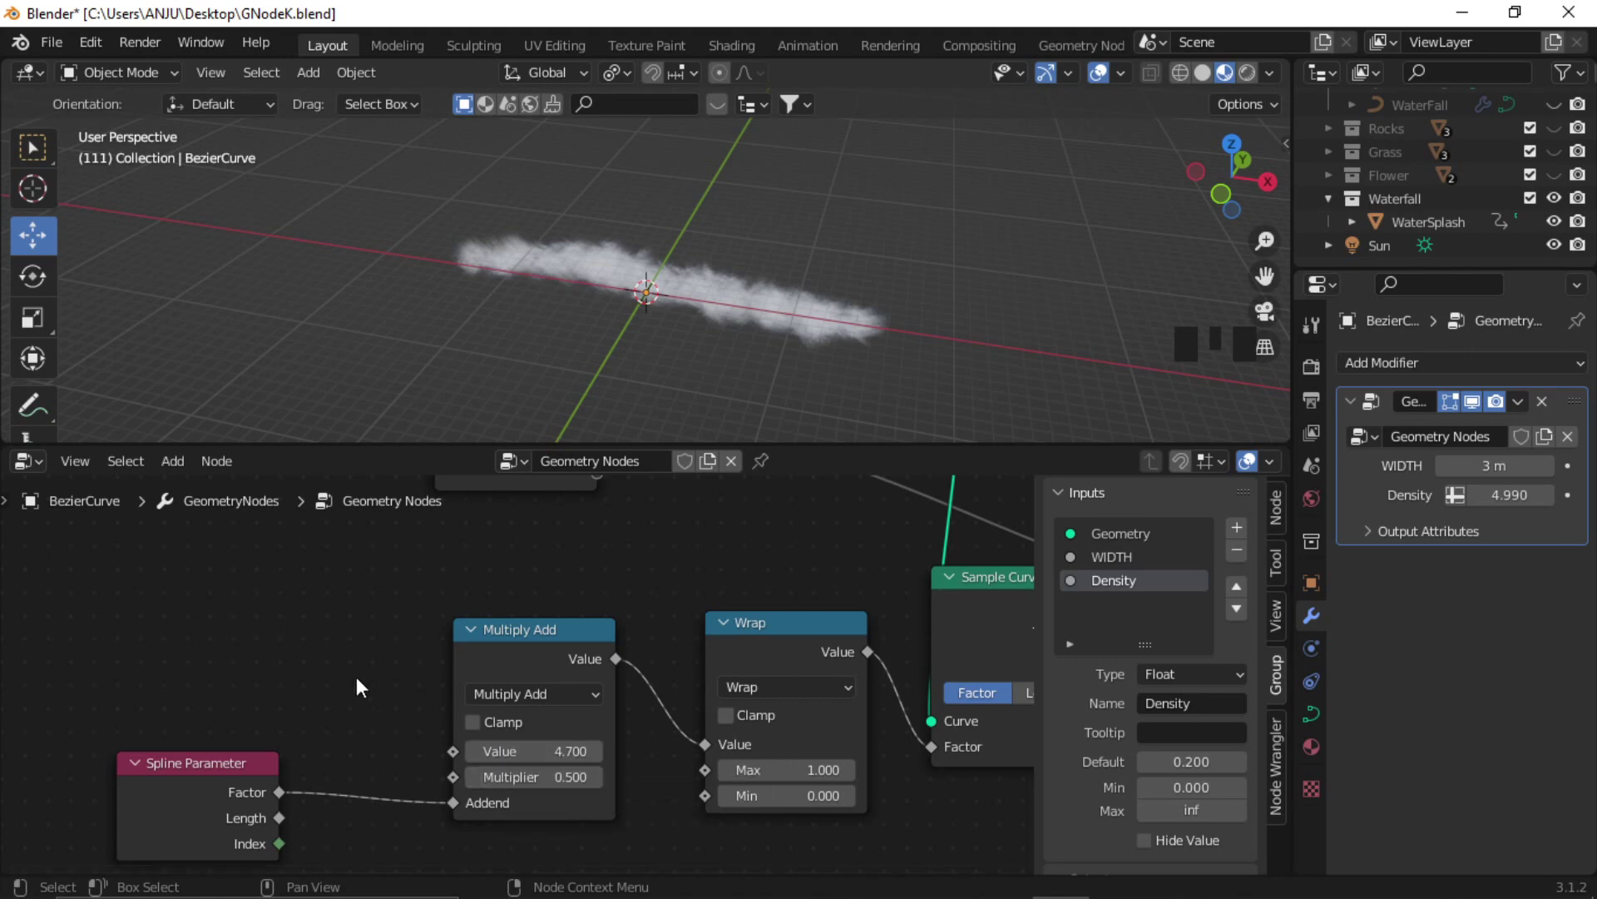
# Add a Scene Time node above Spline Parameter and link its Seconds output to Multiply Add's Value input.
pyautogui.hotkey('shift', 'a')
pyautogui.click(293, 415)
pyautogui.write('sce')
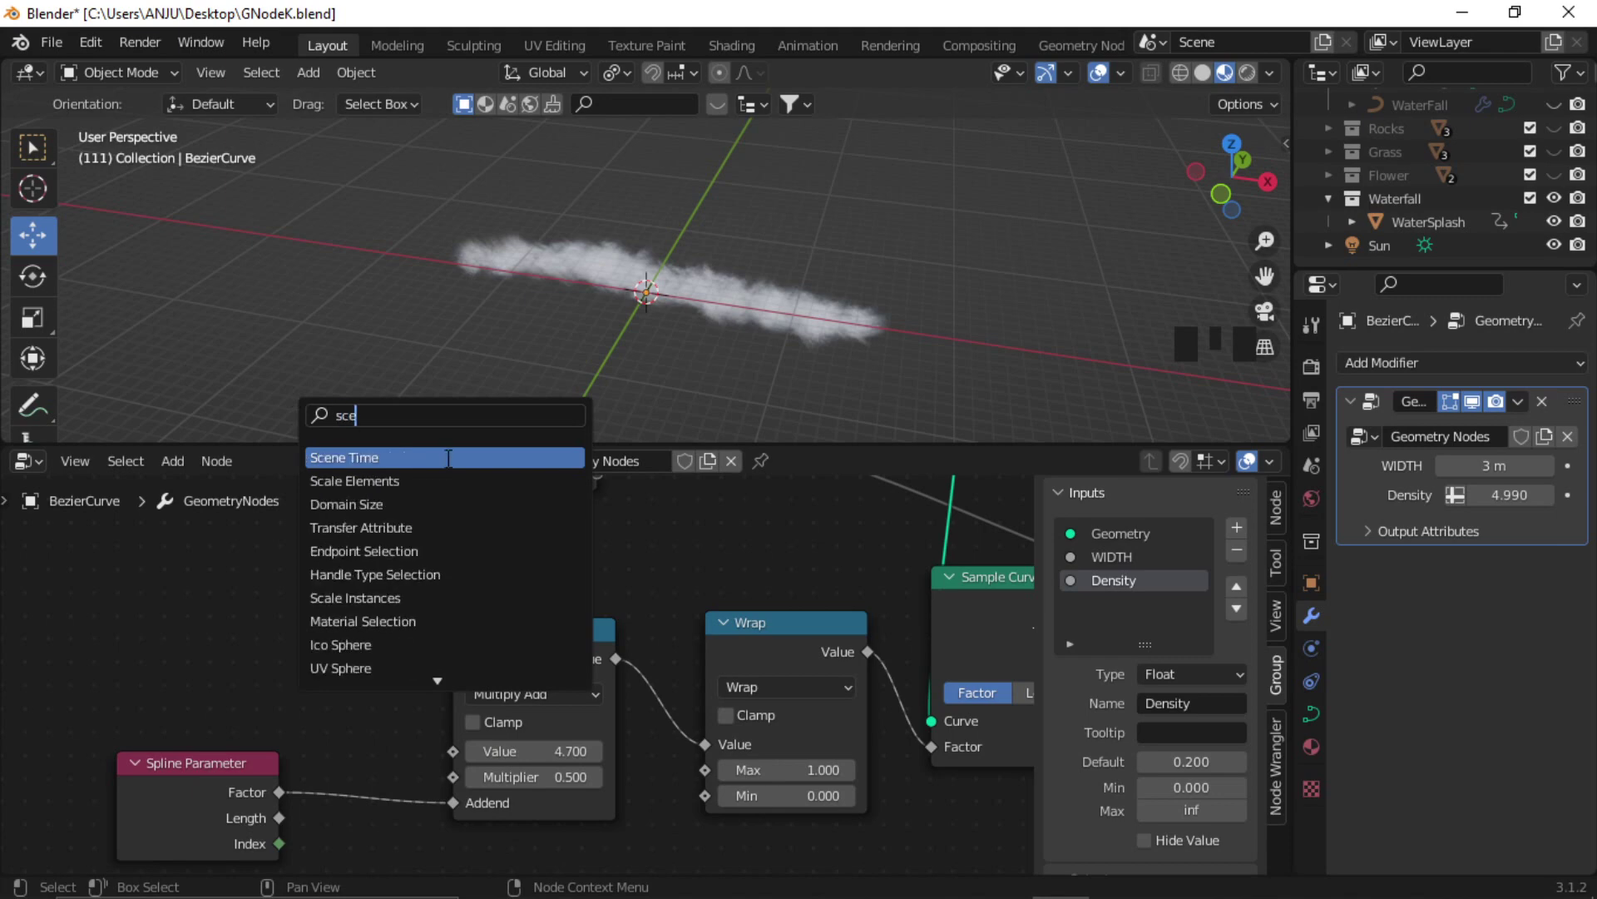
pyautogui.click(448, 458)
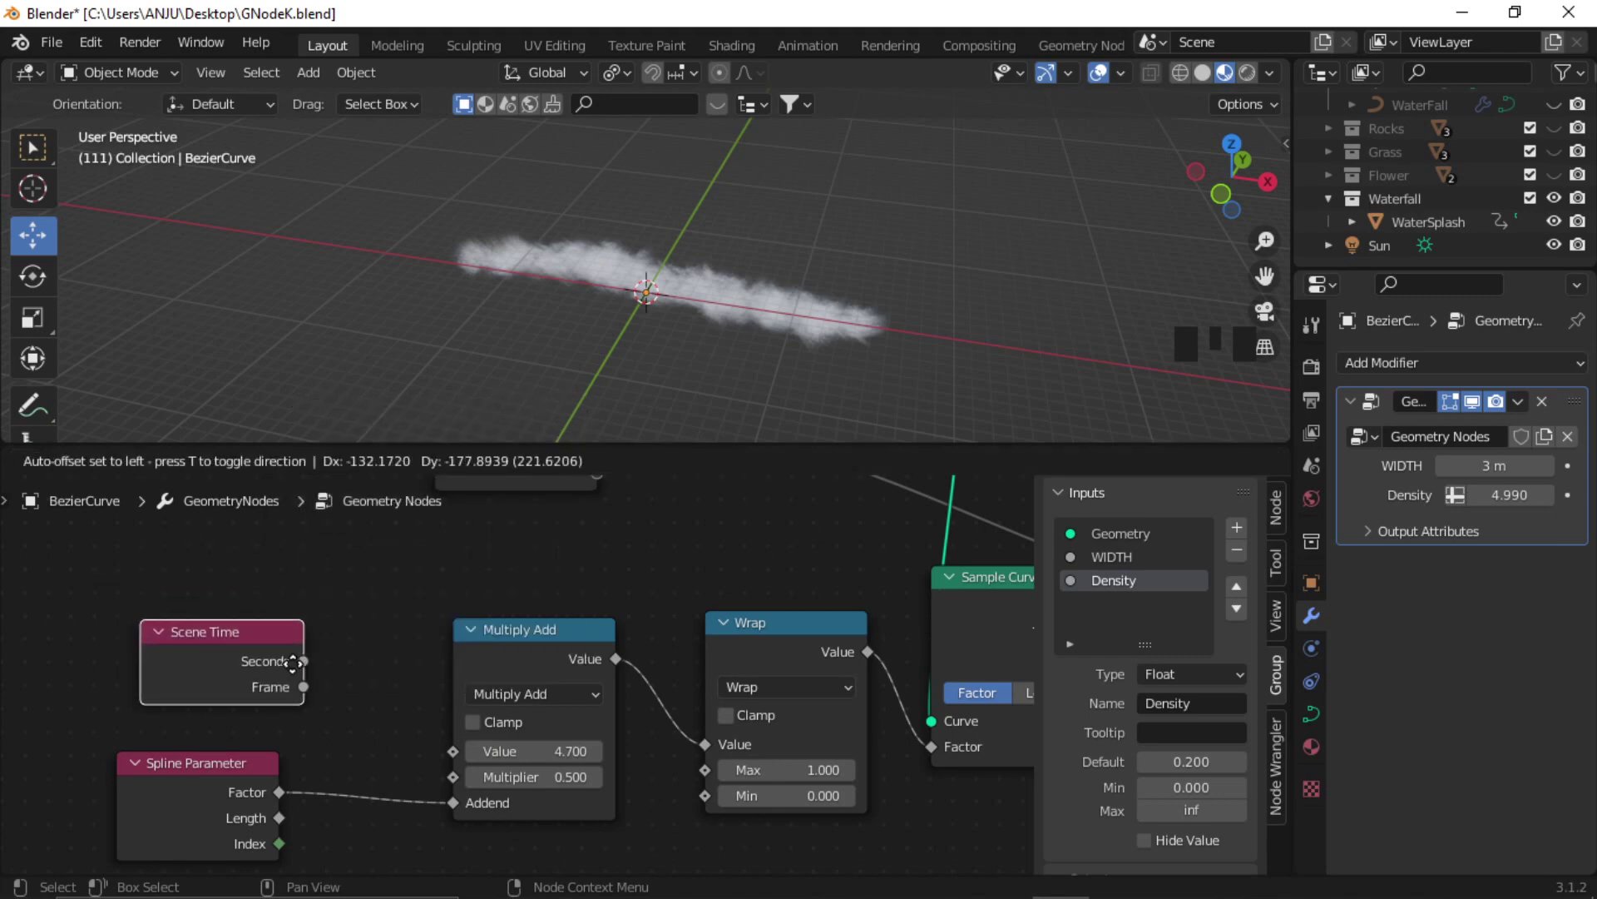
pyautogui.click(289, 641)
pyautogui.keyDown('shift'); pyautogui.moveTo(306, 679); pyautogui.dragTo(463, 690, button='middle'); pyautogui.keyUp('shift')
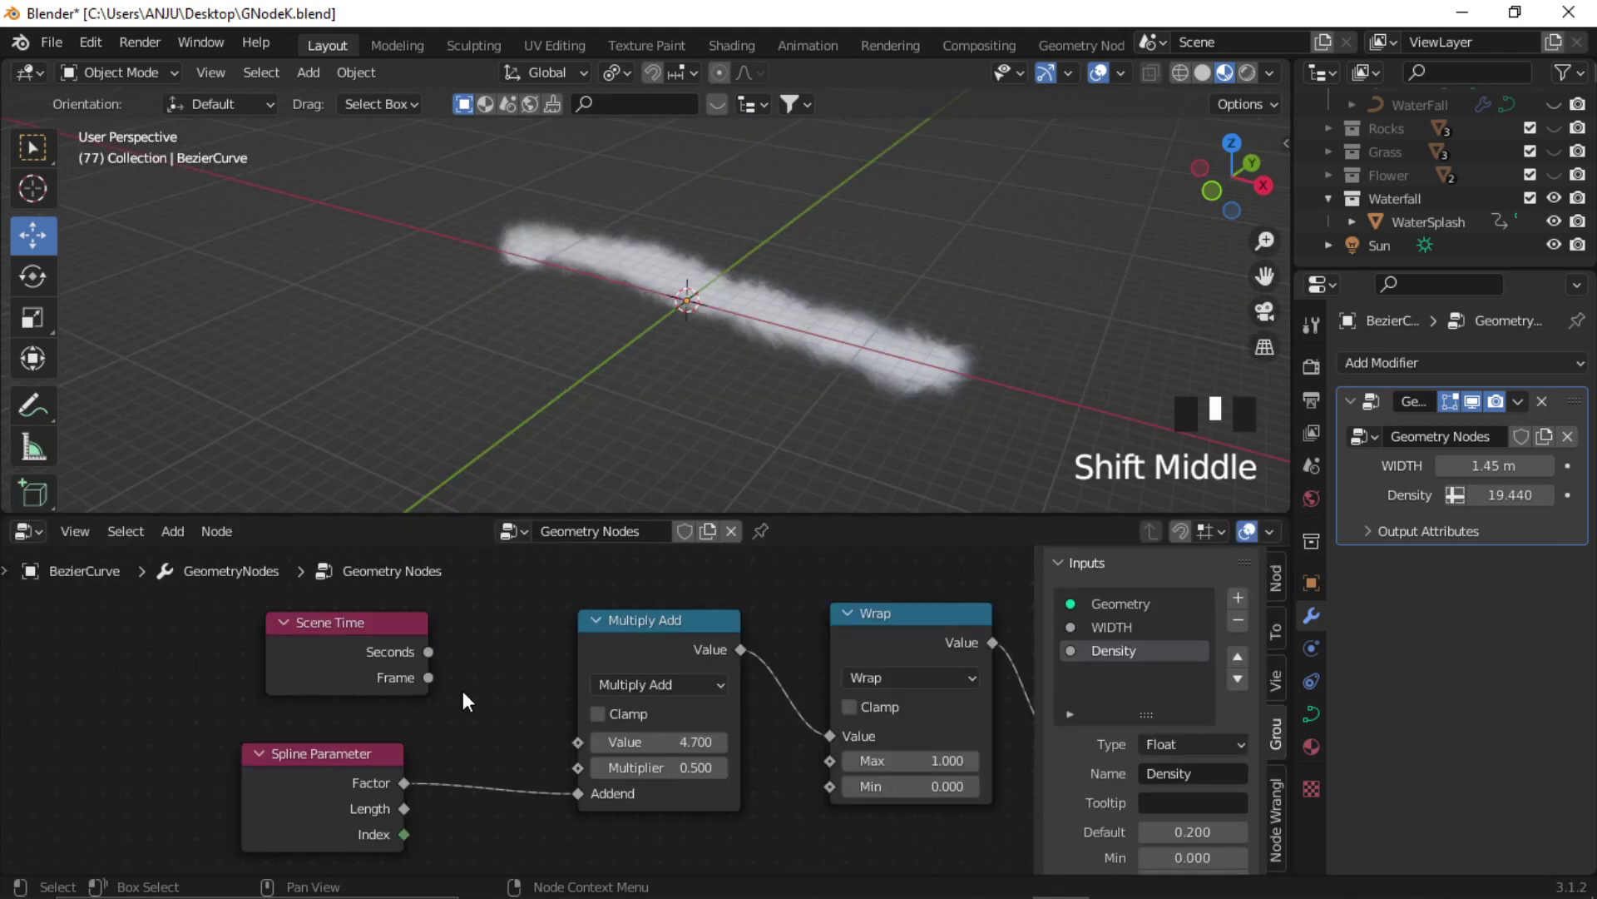
pyautogui.moveTo(429, 653); pyautogui.dragTo(581, 741)
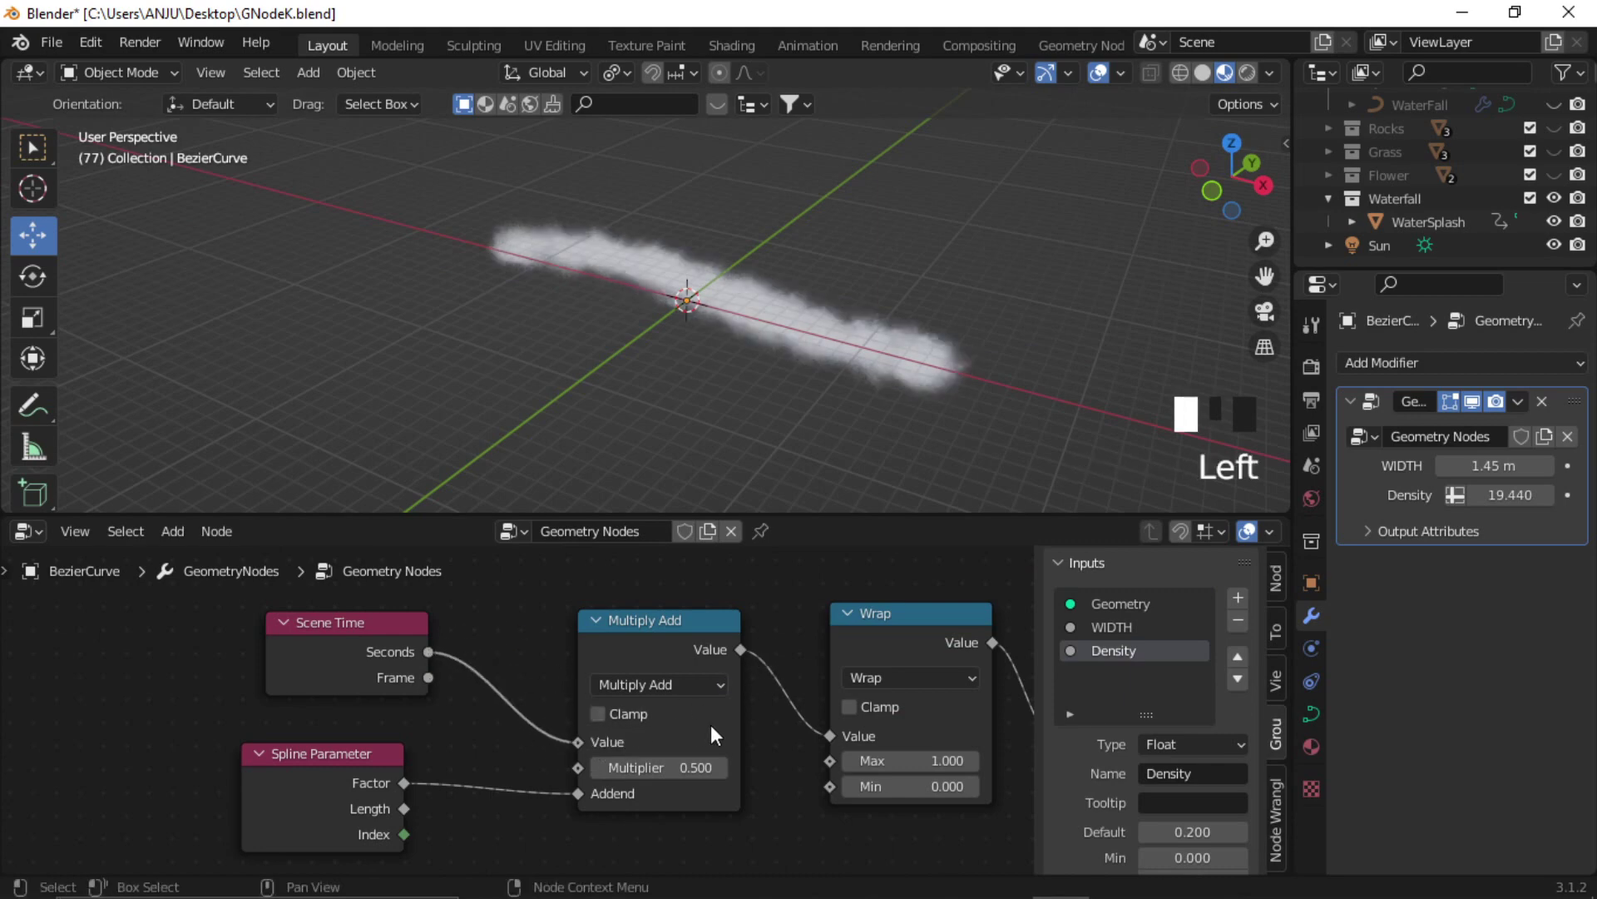
# Start animation playback and set the Multiply Add node's Multiplier to 0.300.
pyautogui.press('space')
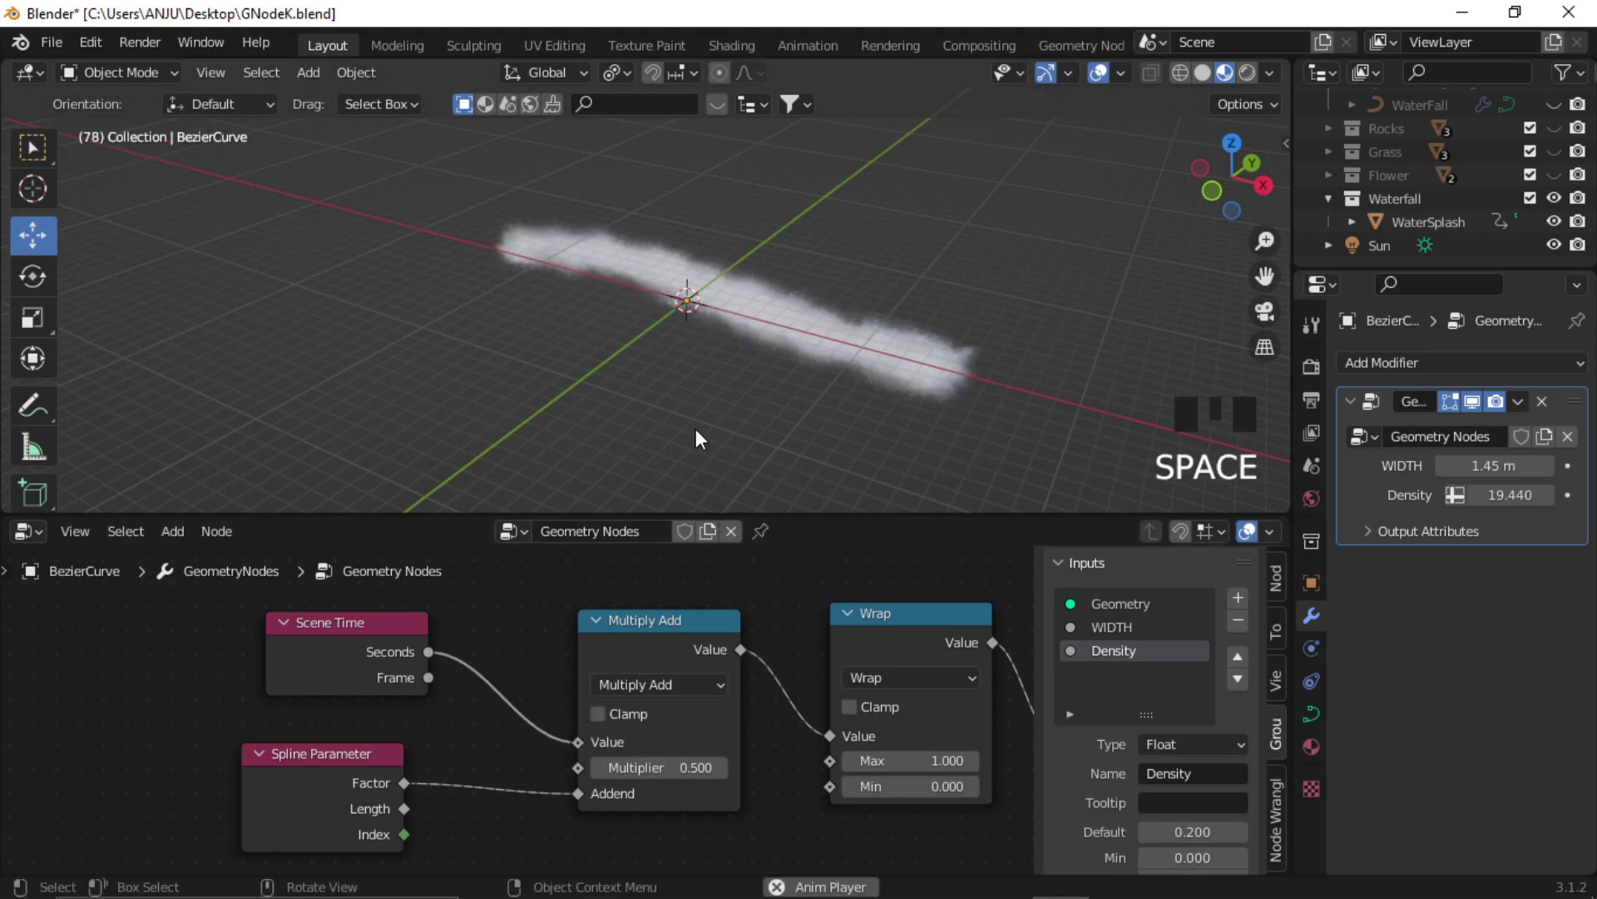
pyautogui.moveTo(726, 329); pyautogui.dragTo(821, 342, button='middle')
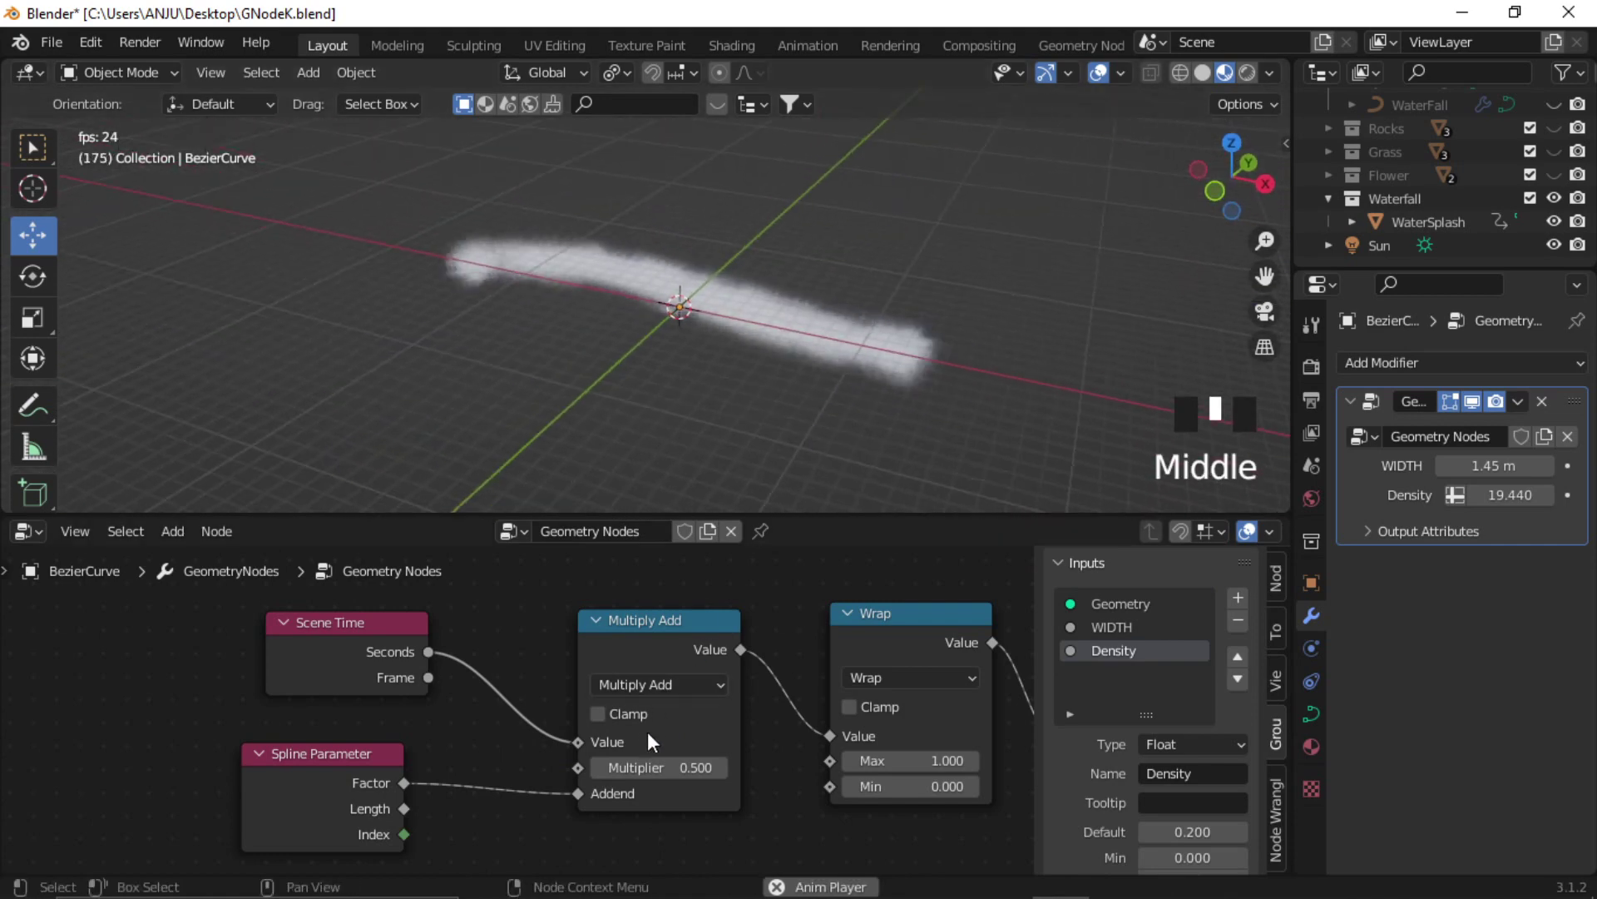
pyautogui.moveTo(653, 767); pyautogui.dragTo(695, 767)
# Move the Group Input node clear of Scene Time and expose Multiply Add's Multiplier as a new group input.
pyautogui.moveTo(658, 660); pyautogui.dragTo(635, 738, button='middle')
pyautogui.scroll(-5, 672, 725)
pyautogui.moveTo(423, 626); pyautogui.dragTo(364, 670)
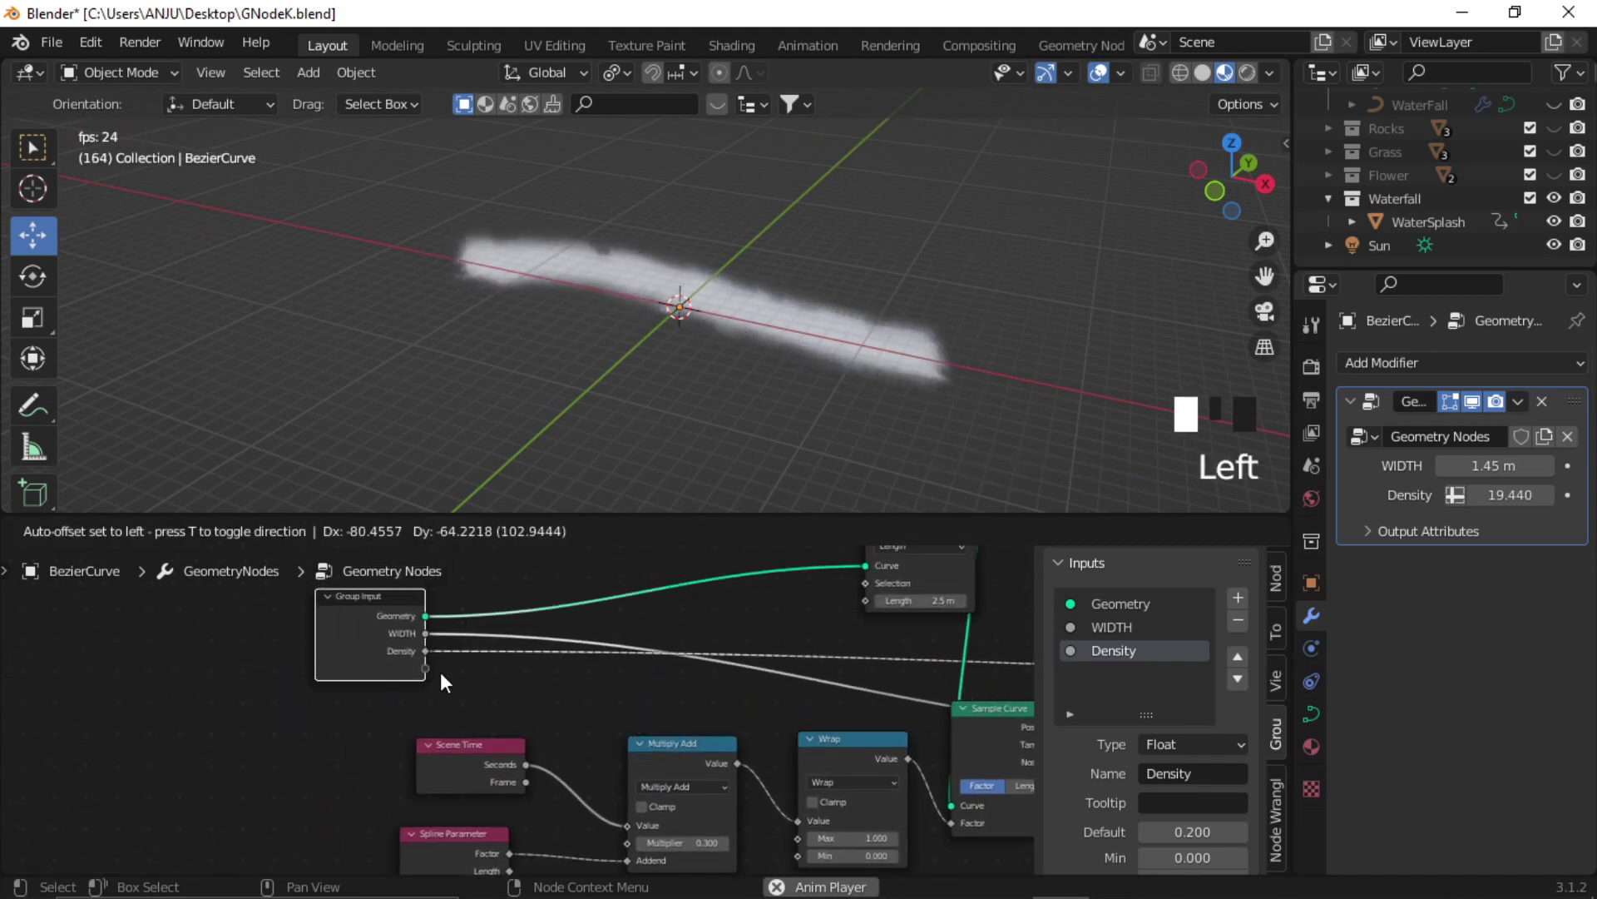
pyautogui.scroll(1, 556, 691)
pyautogui.moveTo(555, 691); pyautogui.dragTo(561, 659, button='middle')
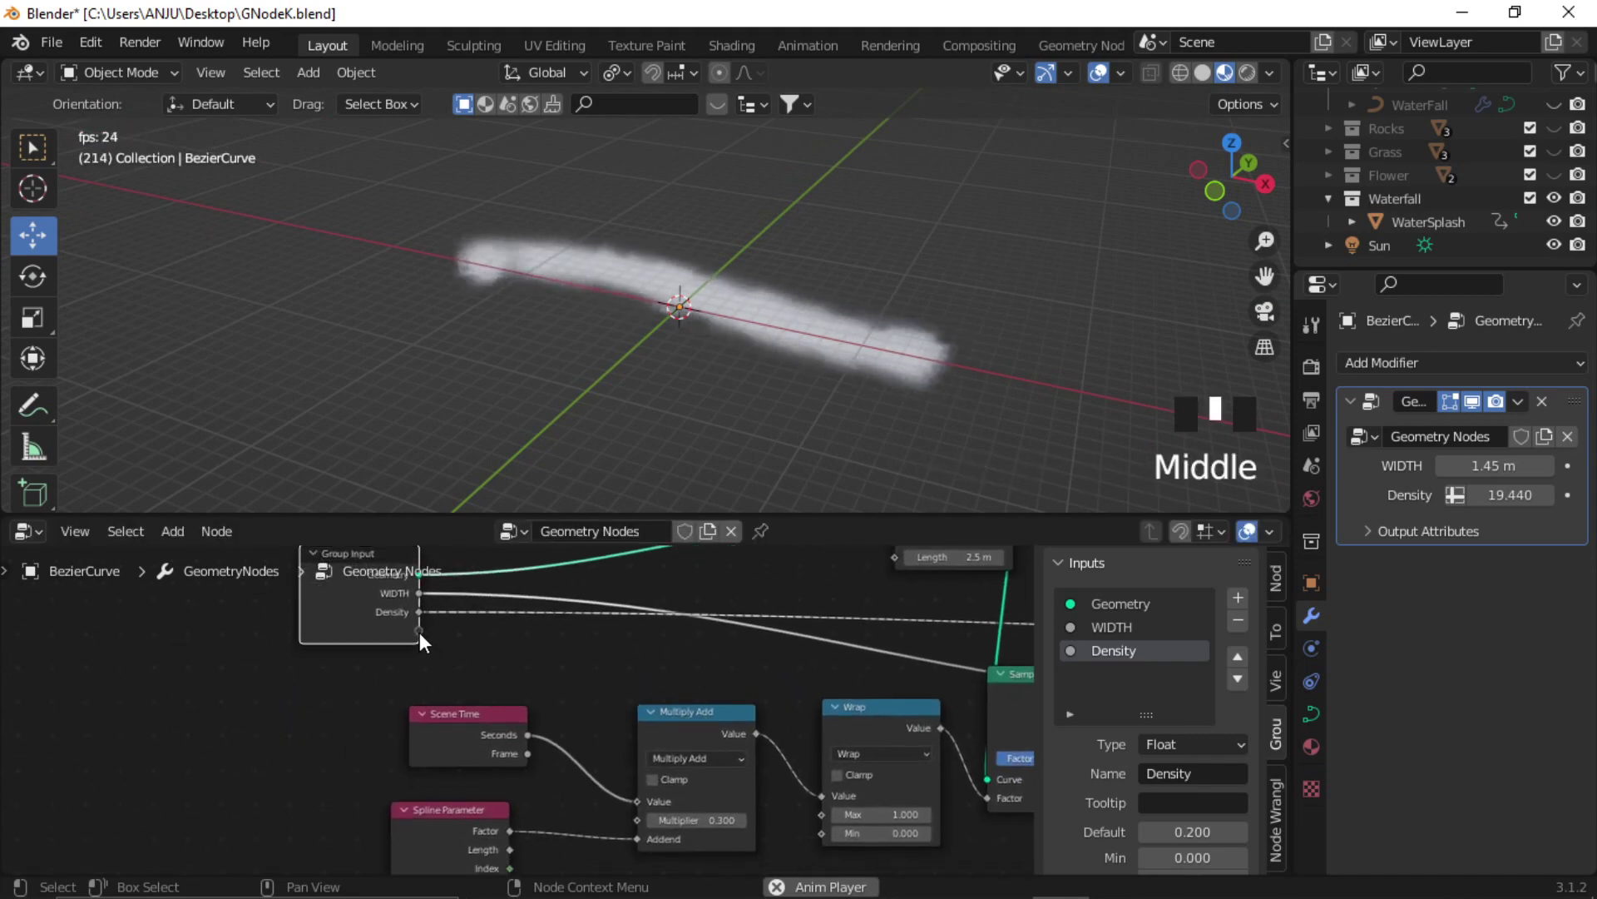
pyautogui.moveTo(420, 631); pyautogui.dragTo(644, 806)
# Rename the Multiplier group input to SPEED.
pyautogui.click(1135, 678)
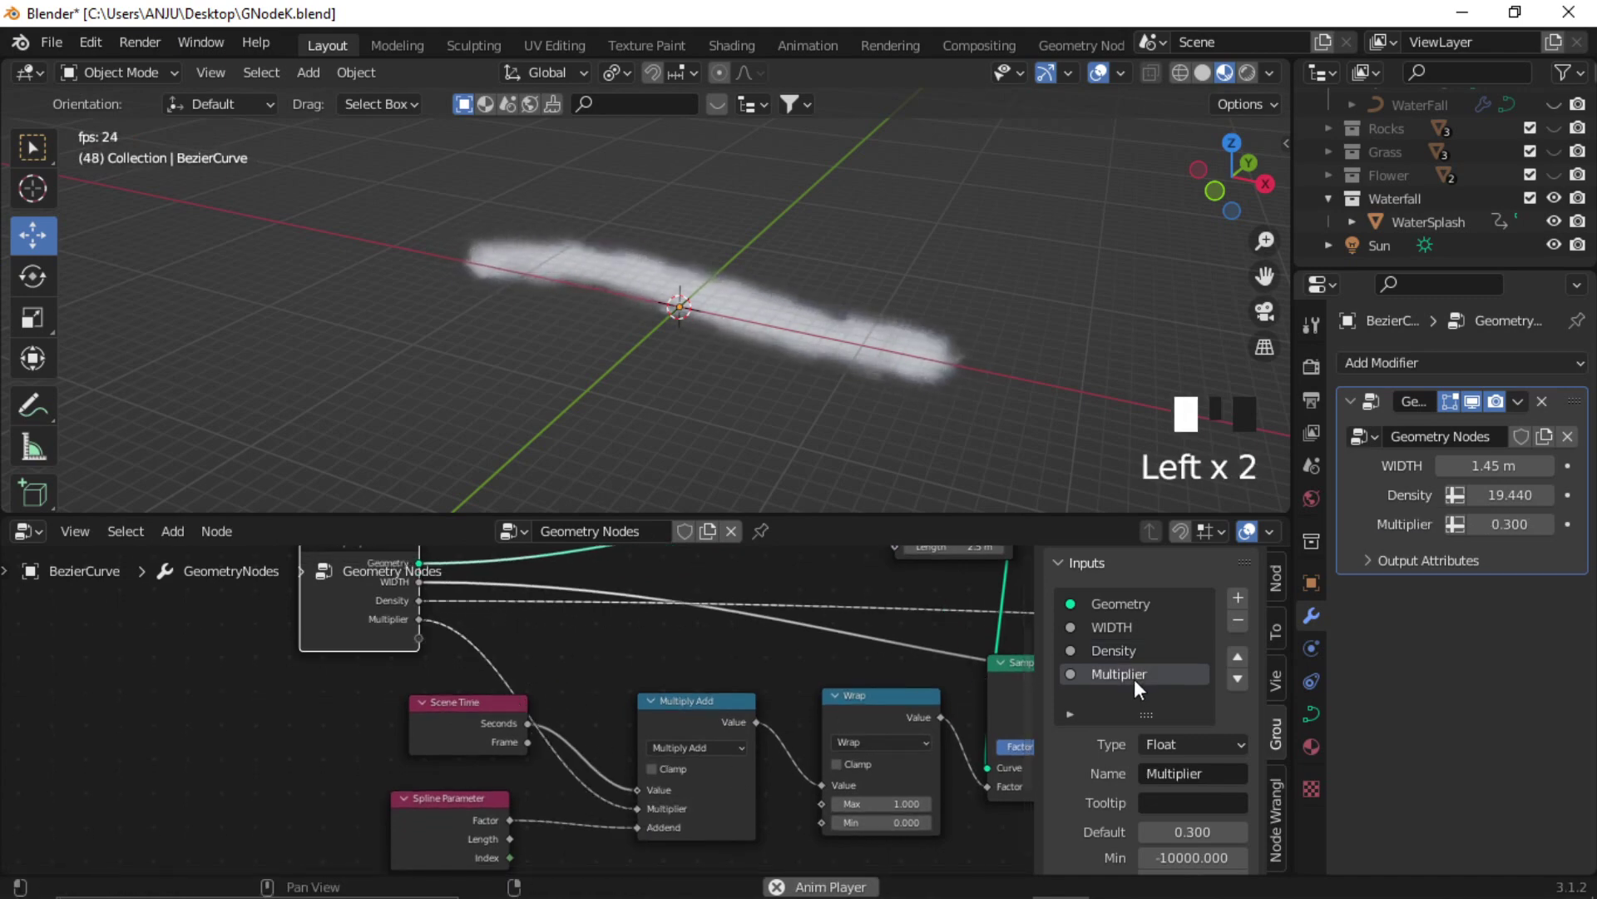
pyautogui.click(1206, 774)
pyautogui.write('sPEE')
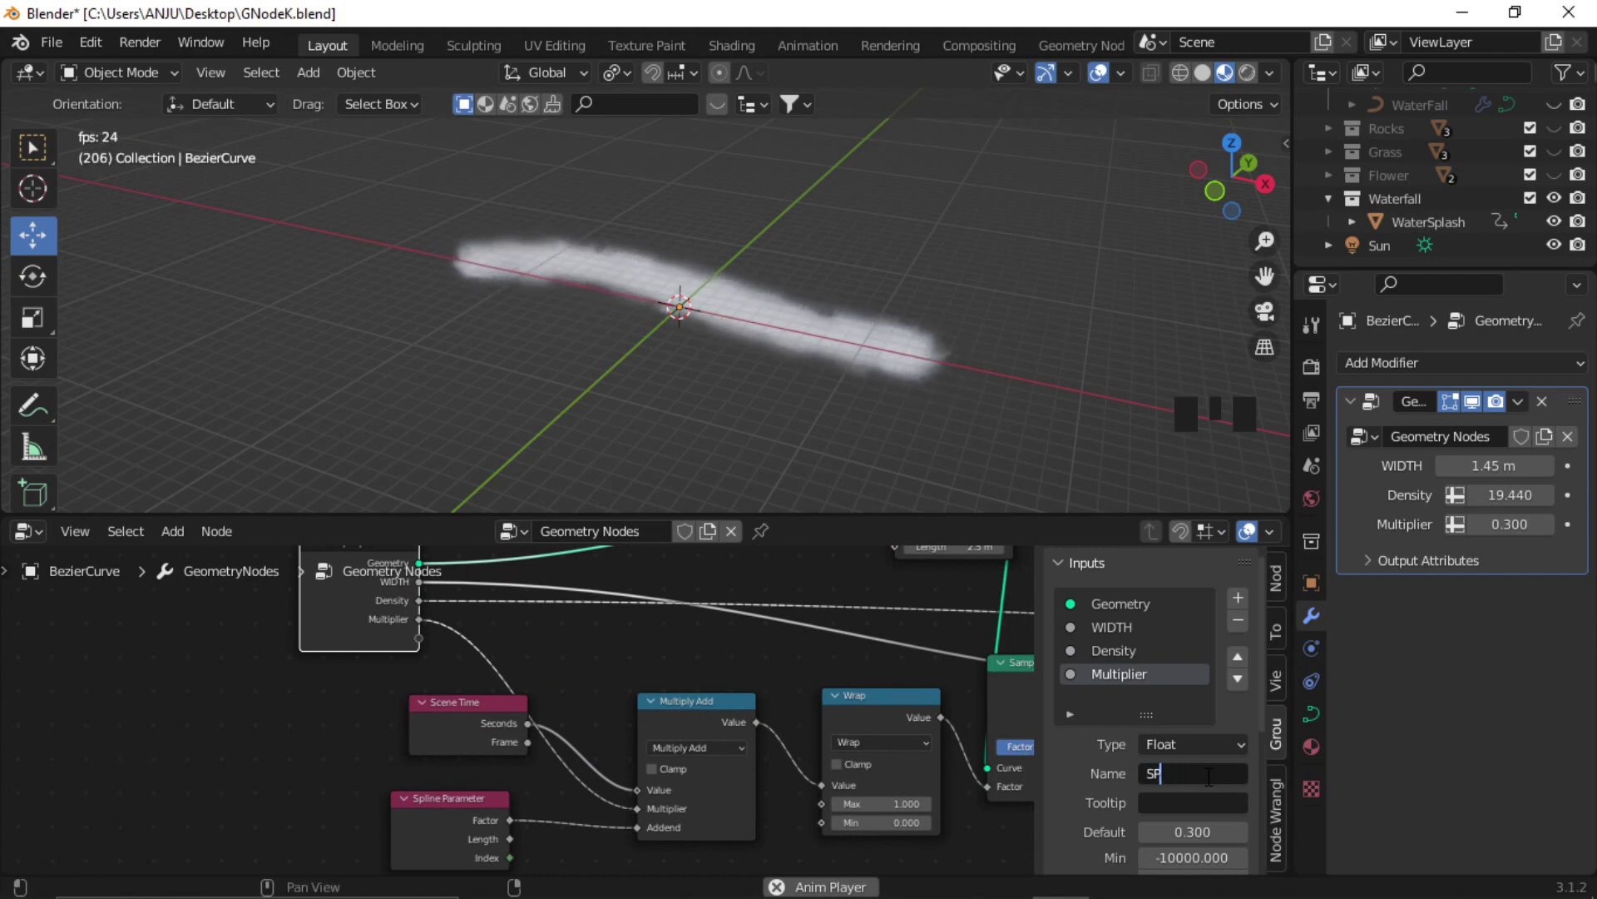
pyautogui.write('EED')
pyautogui.press('Return')
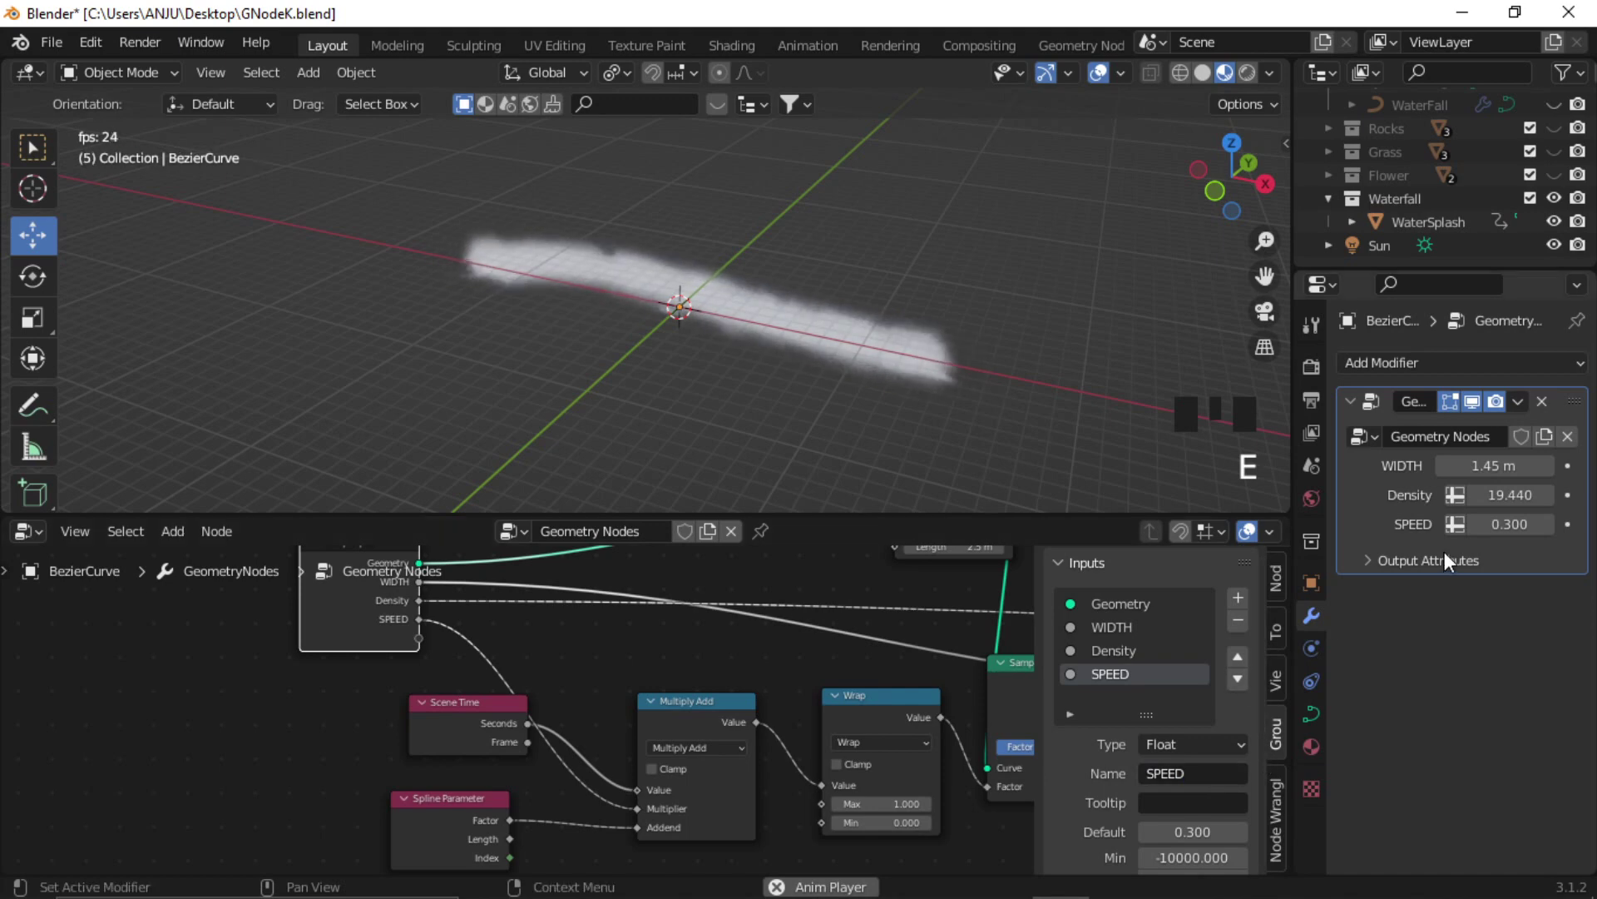
# Enlarge the 3D viewport and set the modifier's WIDTH to 1.85 m, Density to 5.300 and SPEED to 0.330.
pyautogui.moveTo(846, 515); pyautogui.dragTo(846, 666)
pyautogui.scroll(1, 1004, 414)
pyautogui.moveTo(1003, 413); pyautogui.dragTo(981, 447, button='middle')
pyautogui.moveTo(1492, 466)
pyautogui.mouseDown()
pyautogui.moveTo(1560, 465)
pyautogui.moveTo(1493, 466)
pyautogui.mouseUp()
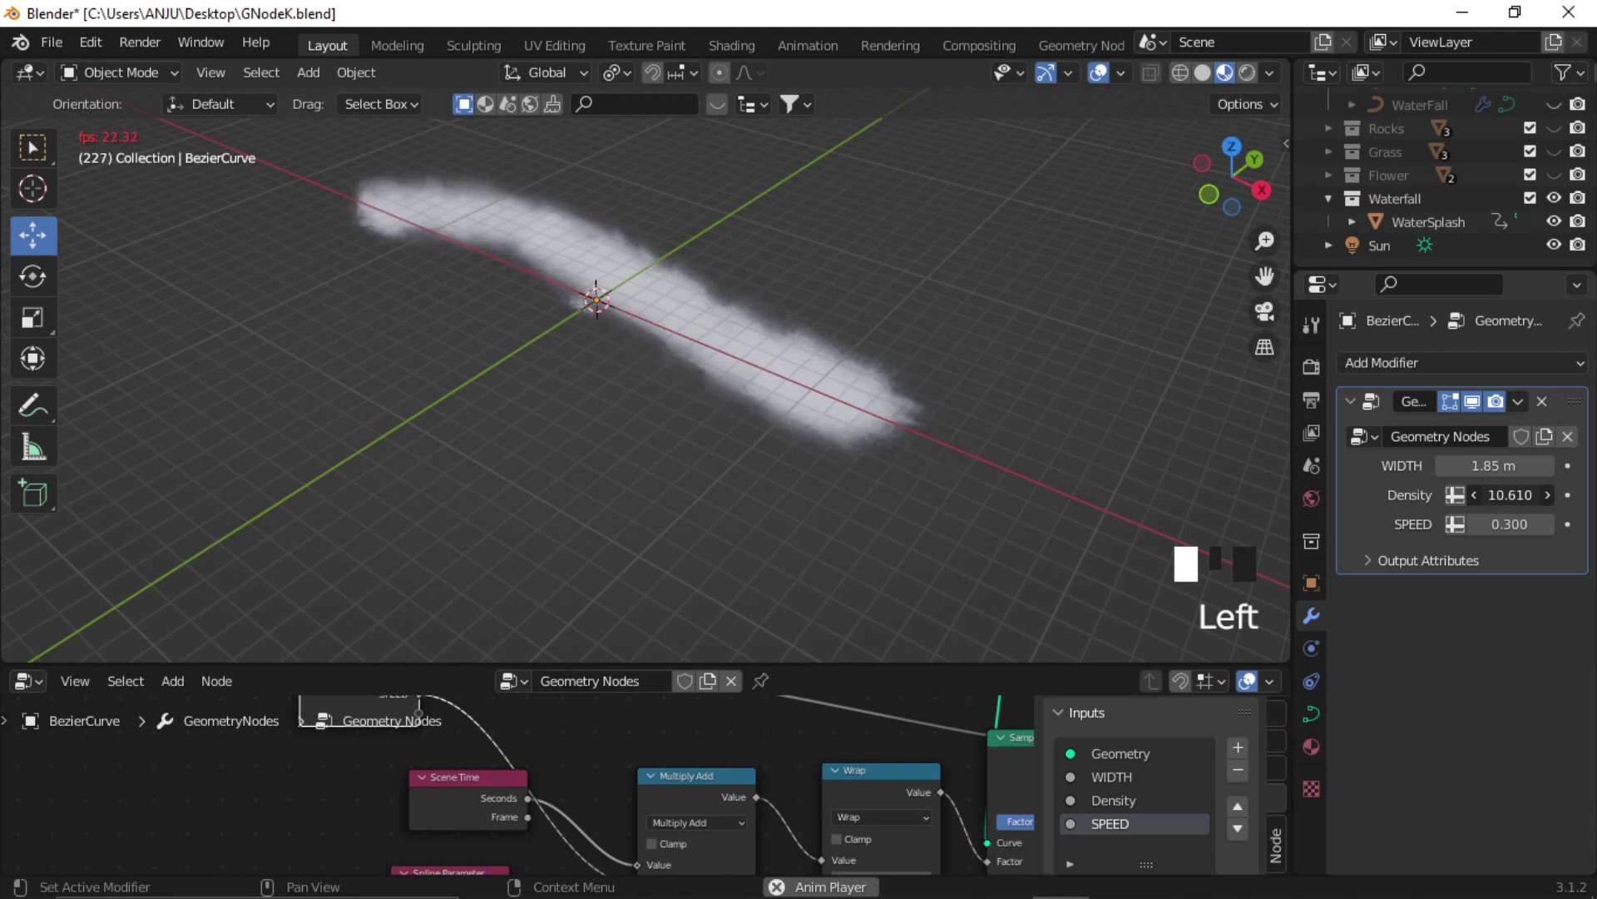
pyautogui.moveTo(1510, 494); pyautogui.dragTo(1531, 524)
# Enter Edit Mode on BezierCurve, activate the Draw tool, and delete all of the curve's vertices in top view.
pyautogui.moveTo(840, 346); pyautogui.dragTo(770, 333, button='middle')
pyautogui.click(770, 334)
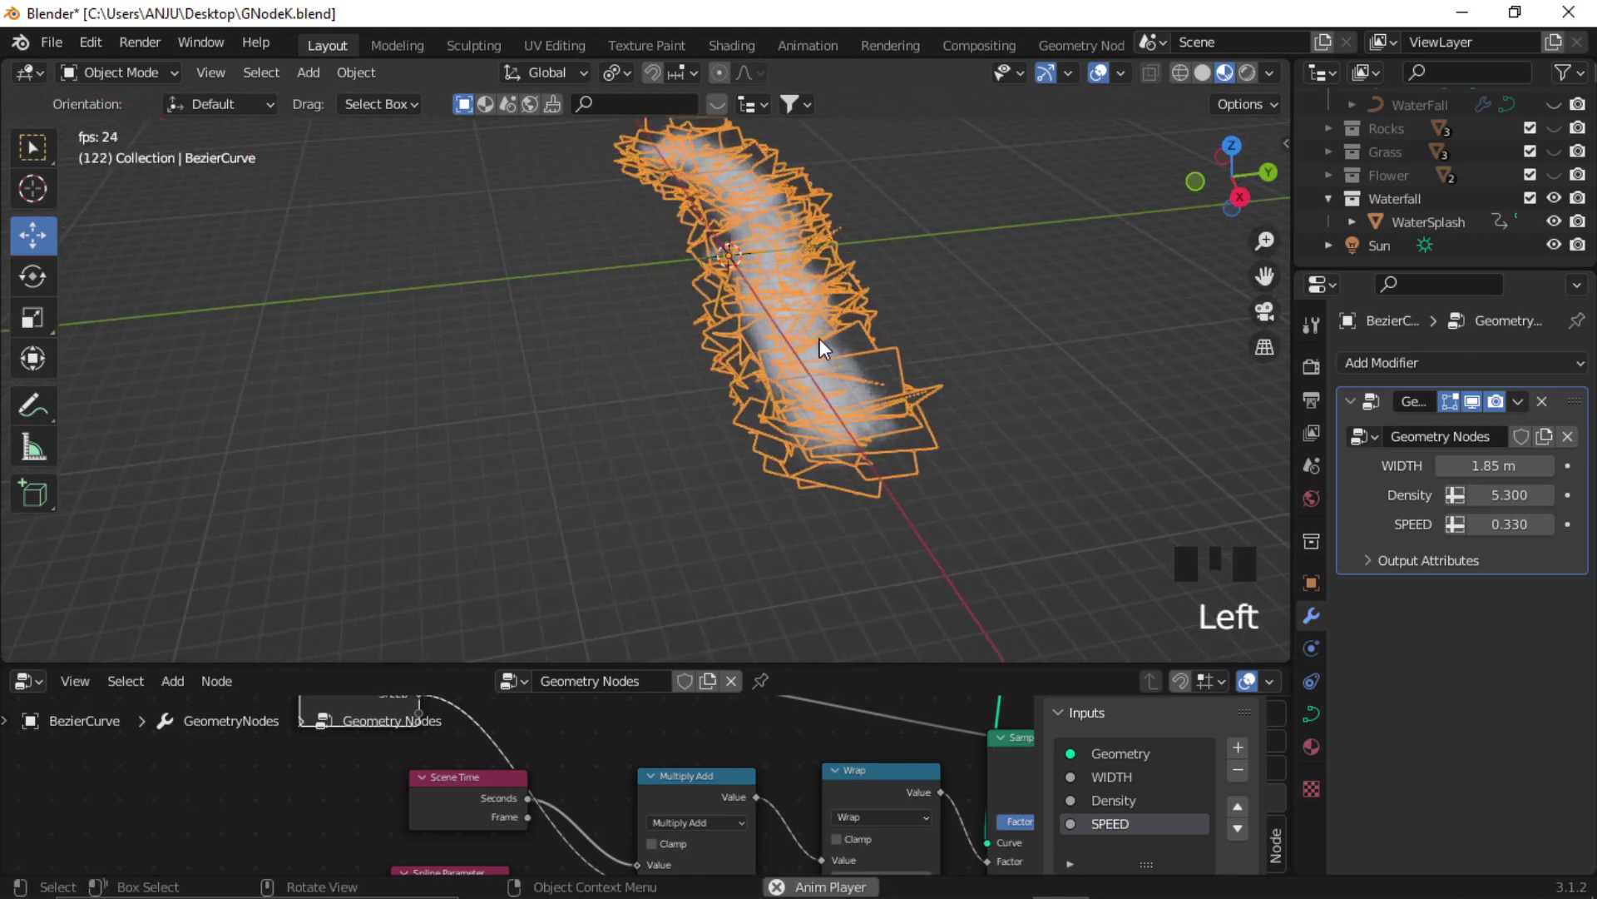
pyautogui.press('Tab')
pyautogui.moveTo(889, 294)
pyautogui.mouseDown(button='middle')
pyautogui.moveTo(888, 335)
pyautogui.moveTo(713, 363)
pyautogui.moveTo(827, 310)
pyautogui.moveTo(830, 414)
pyautogui.mouseUp(button='middle')
pyautogui.click(33, 494)
pyautogui.scroll(-3, 806, 371)
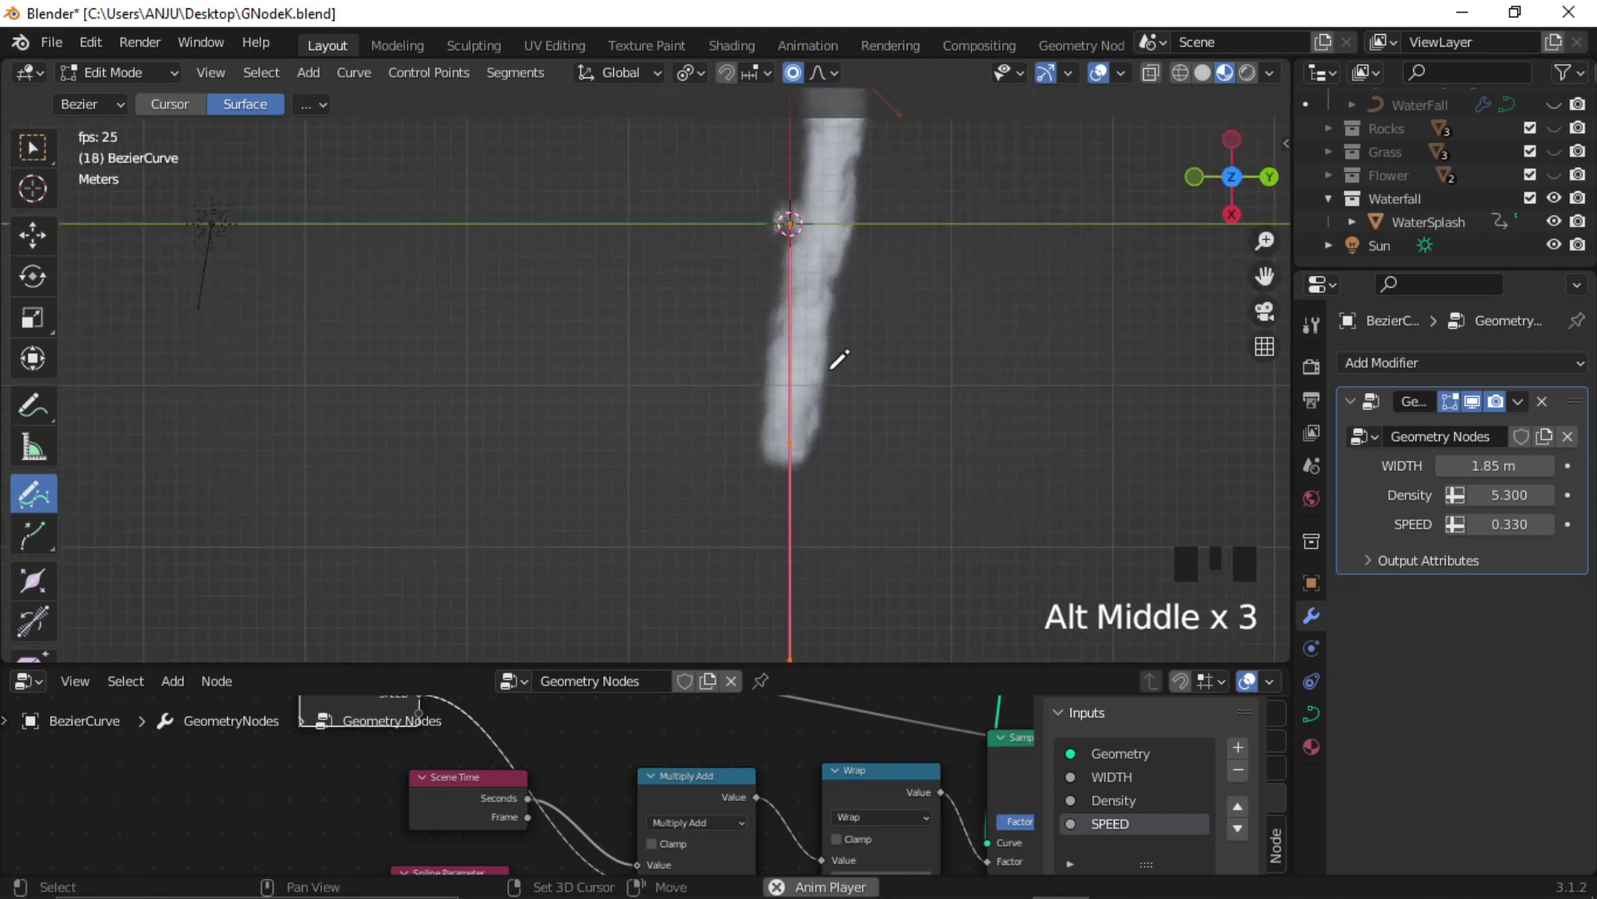
pyautogui.keyDown('shift'); pyautogui.moveTo(839, 359); pyautogui.dragTo(822, 497, button='middle'); pyautogui.keyUp('shift')
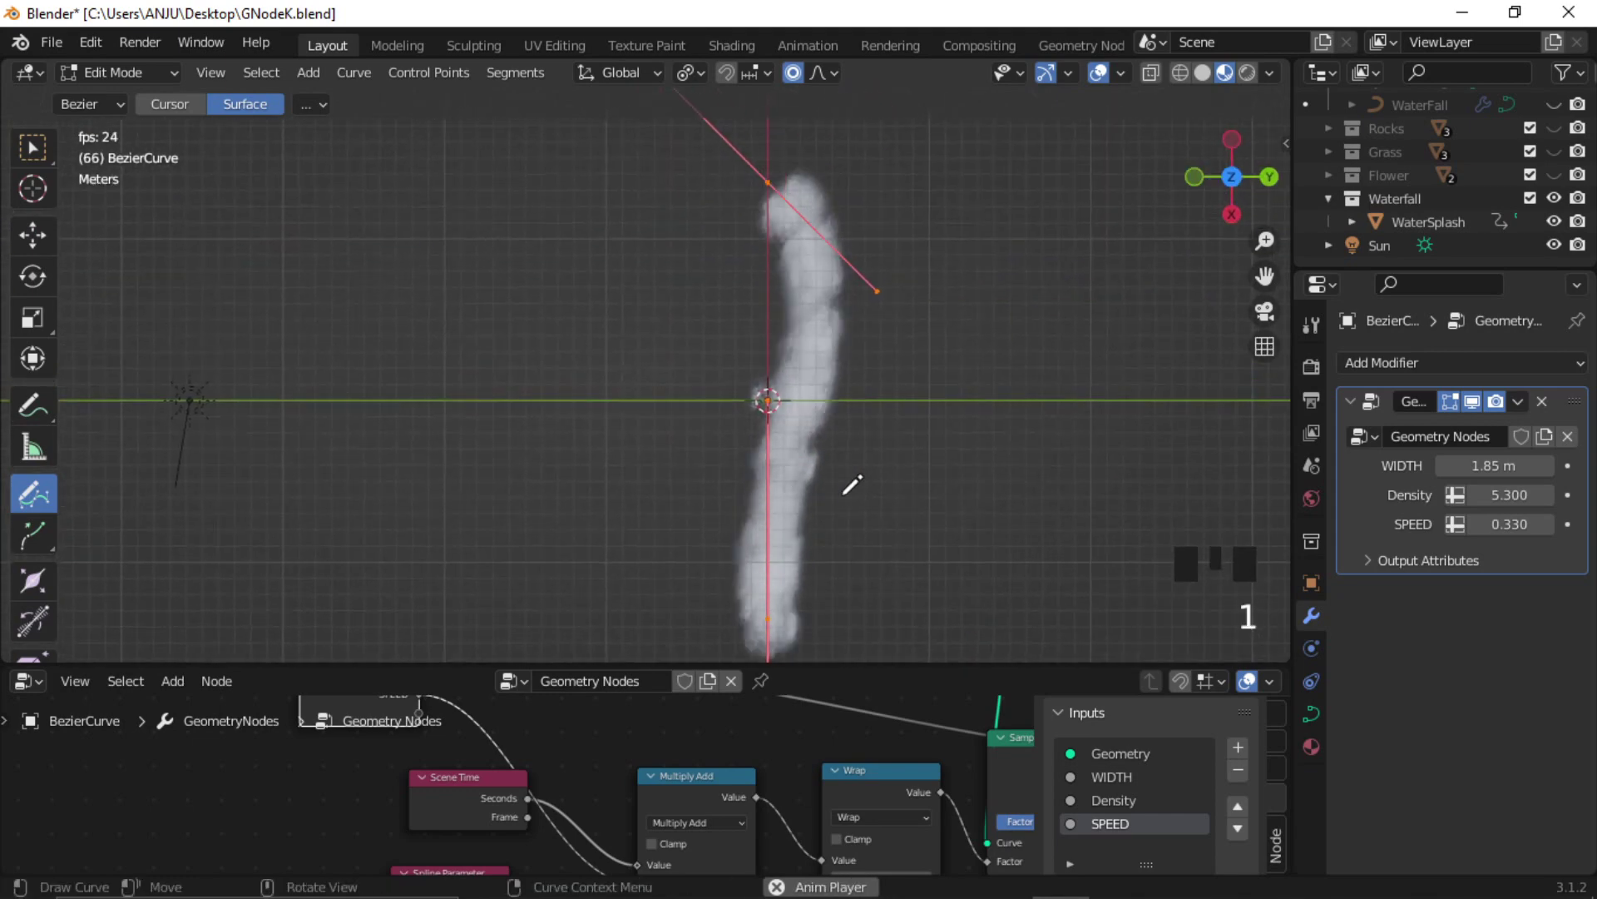
pyautogui.press('x')
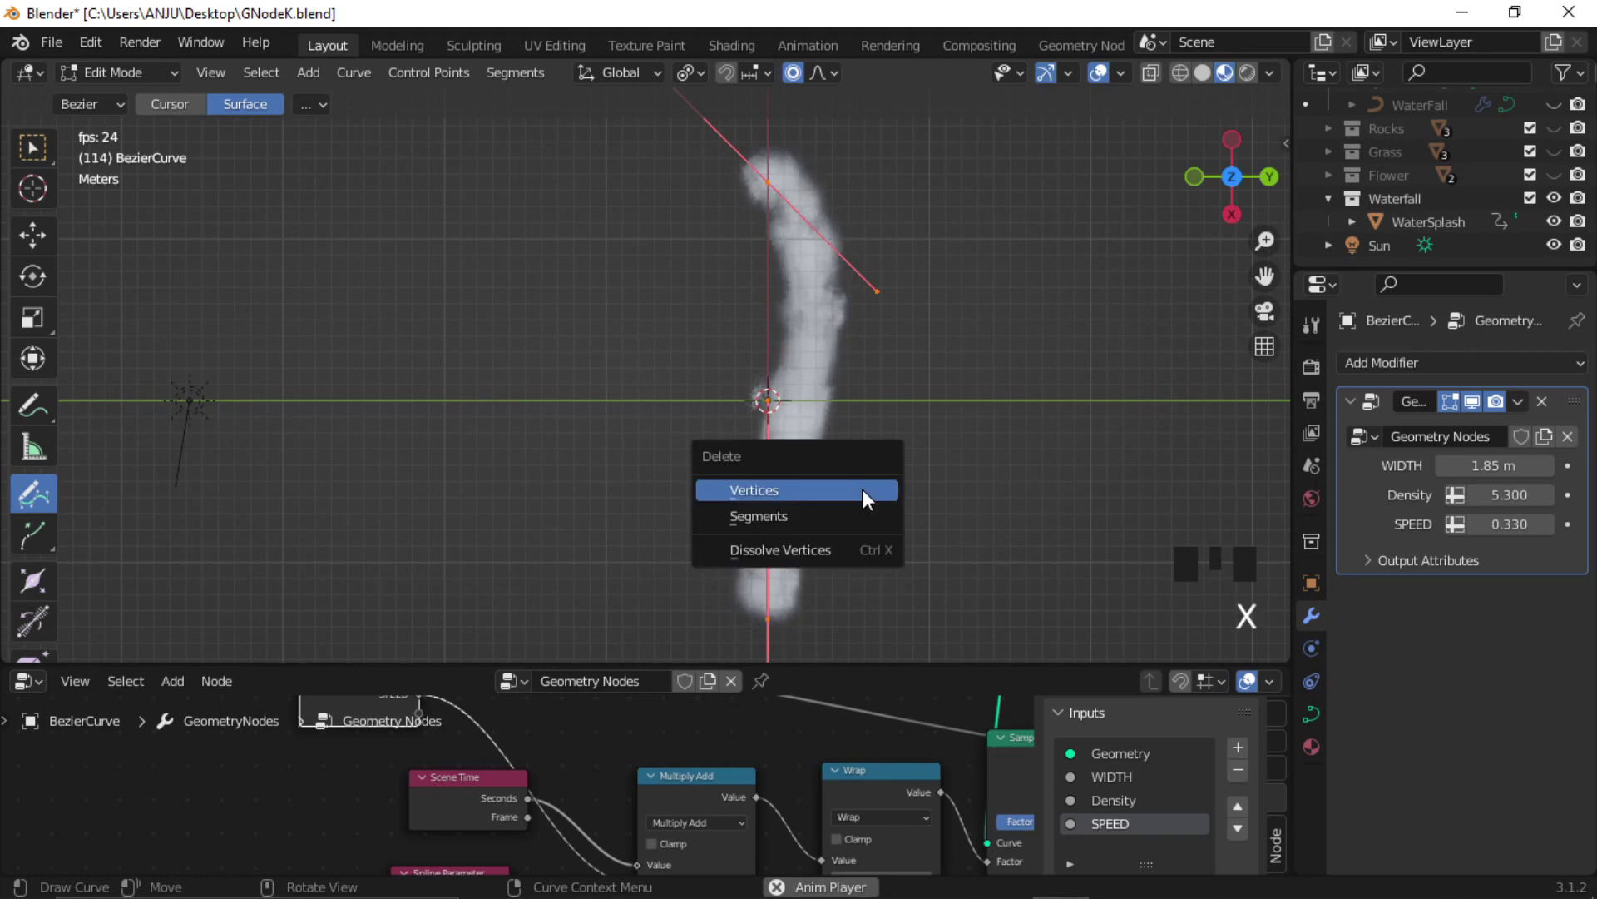
pyautogui.click(862, 489)
# Draw a long S-shaped curve freehand through the world origin in top view and return to Object Mode.
pyautogui.scroll(-4, 794, 432)
pyautogui.keyDown('shift'); pyautogui.moveTo(849, 449); pyautogui.dragTo(730, 428, button='middle'); pyautogui.keyUp('shift')
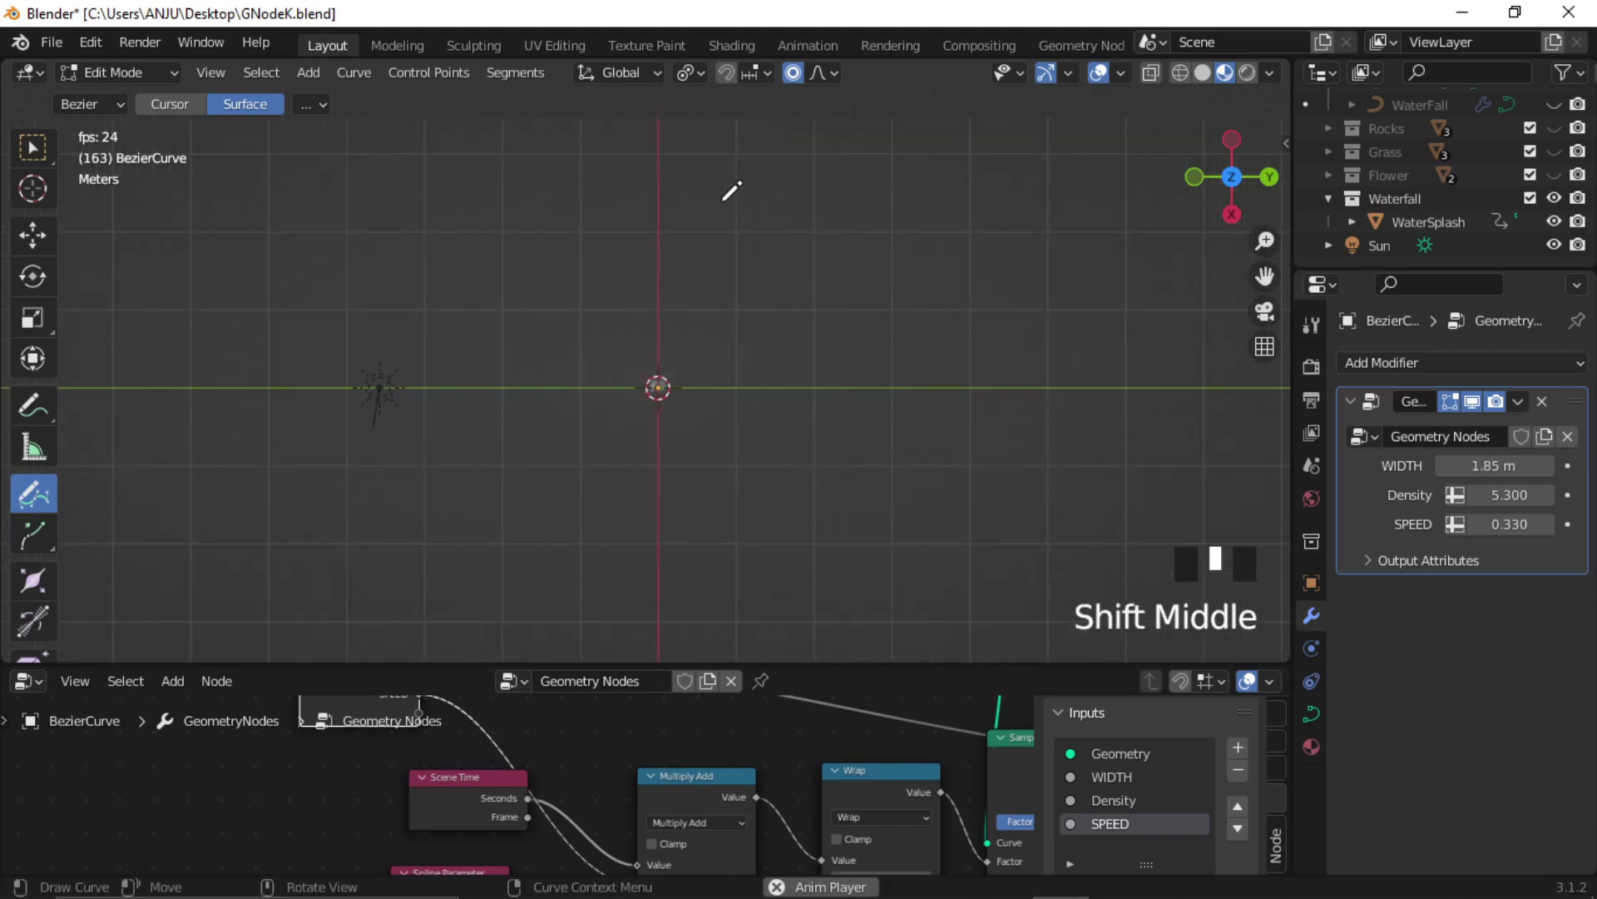
pyautogui.moveTo(827, 581); pyautogui.dragTo(845, 602)
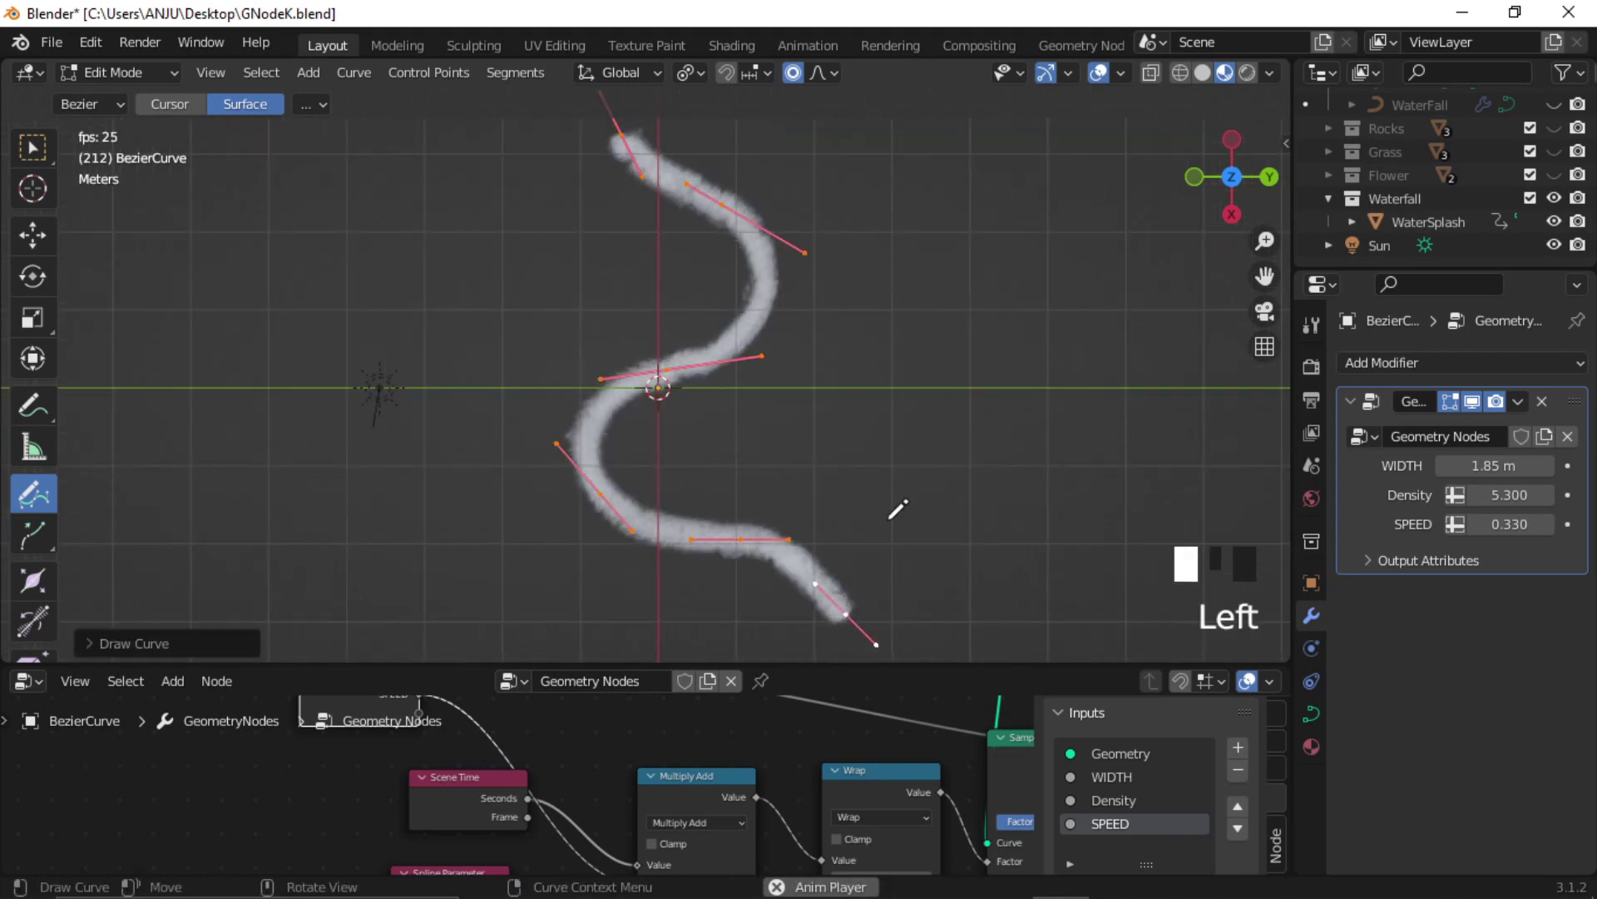
pyautogui.press('Tab')
# Adjust the modifier's WIDTH and Density values to suit the newly drawn S-shaped curve.
pyautogui.scroll(2, 716, 518)
pyautogui.moveTo(715, 517); pyautogui.dragTo(734, 427, button='middle')
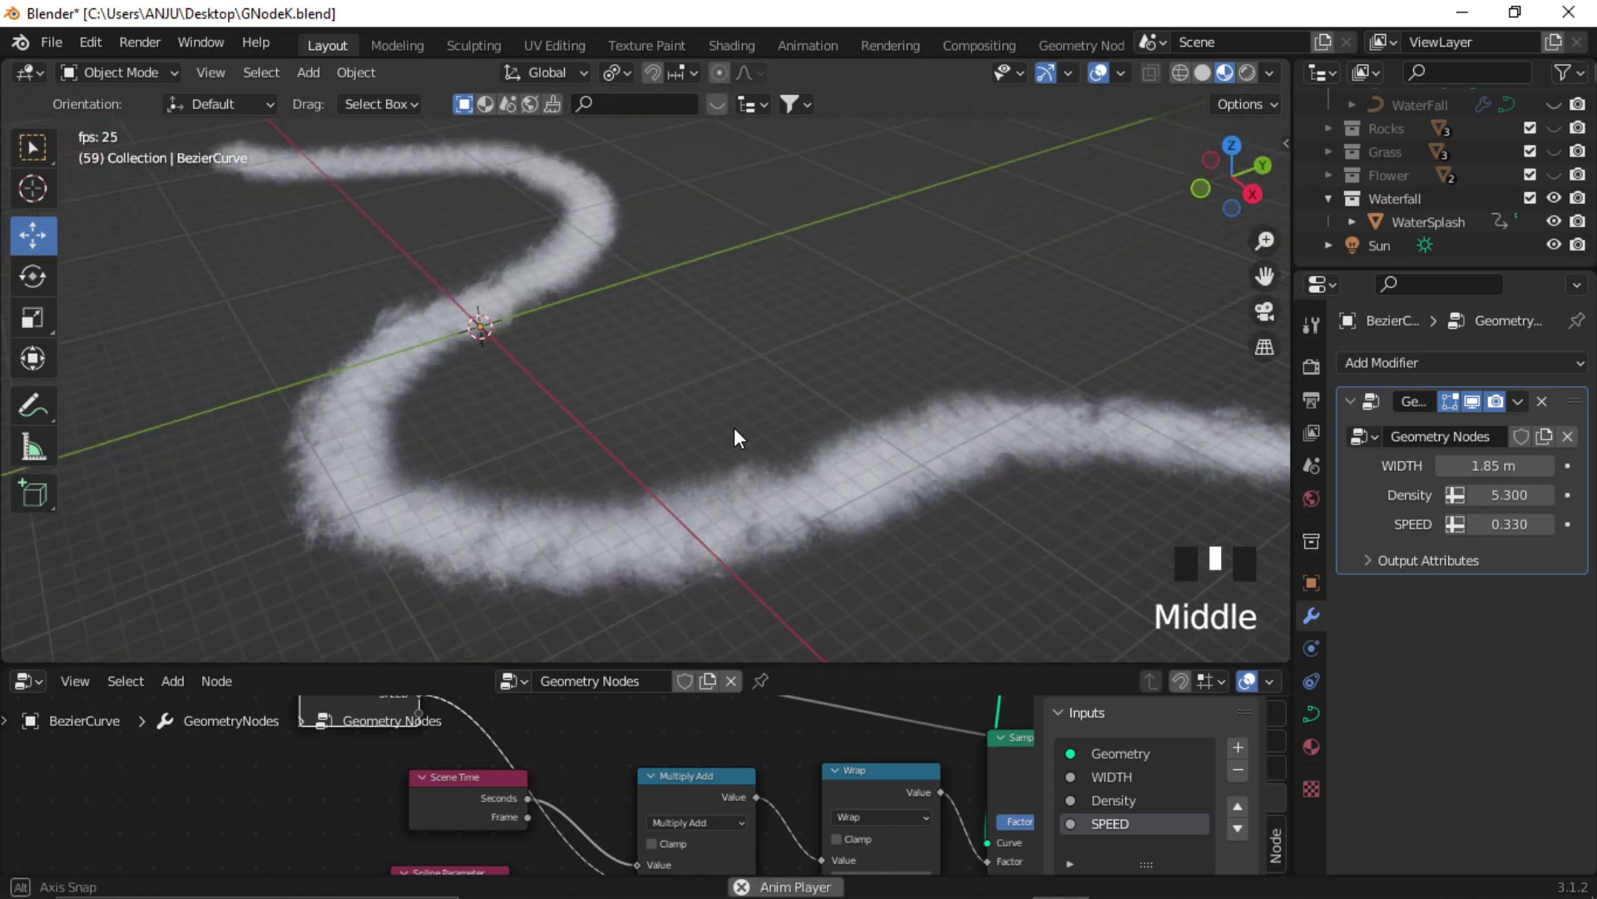
pyautogui.scroll(2, 734, 427)
pyautogui.moveTo(1440, 466)
pyautogui.mouseDown()
pyautogui.moveTo(1528, 465)
pyautogui.moveTo(1493, 494)
pyautogui.moveTo(1452, 494)
pyautogui.mouseUp()
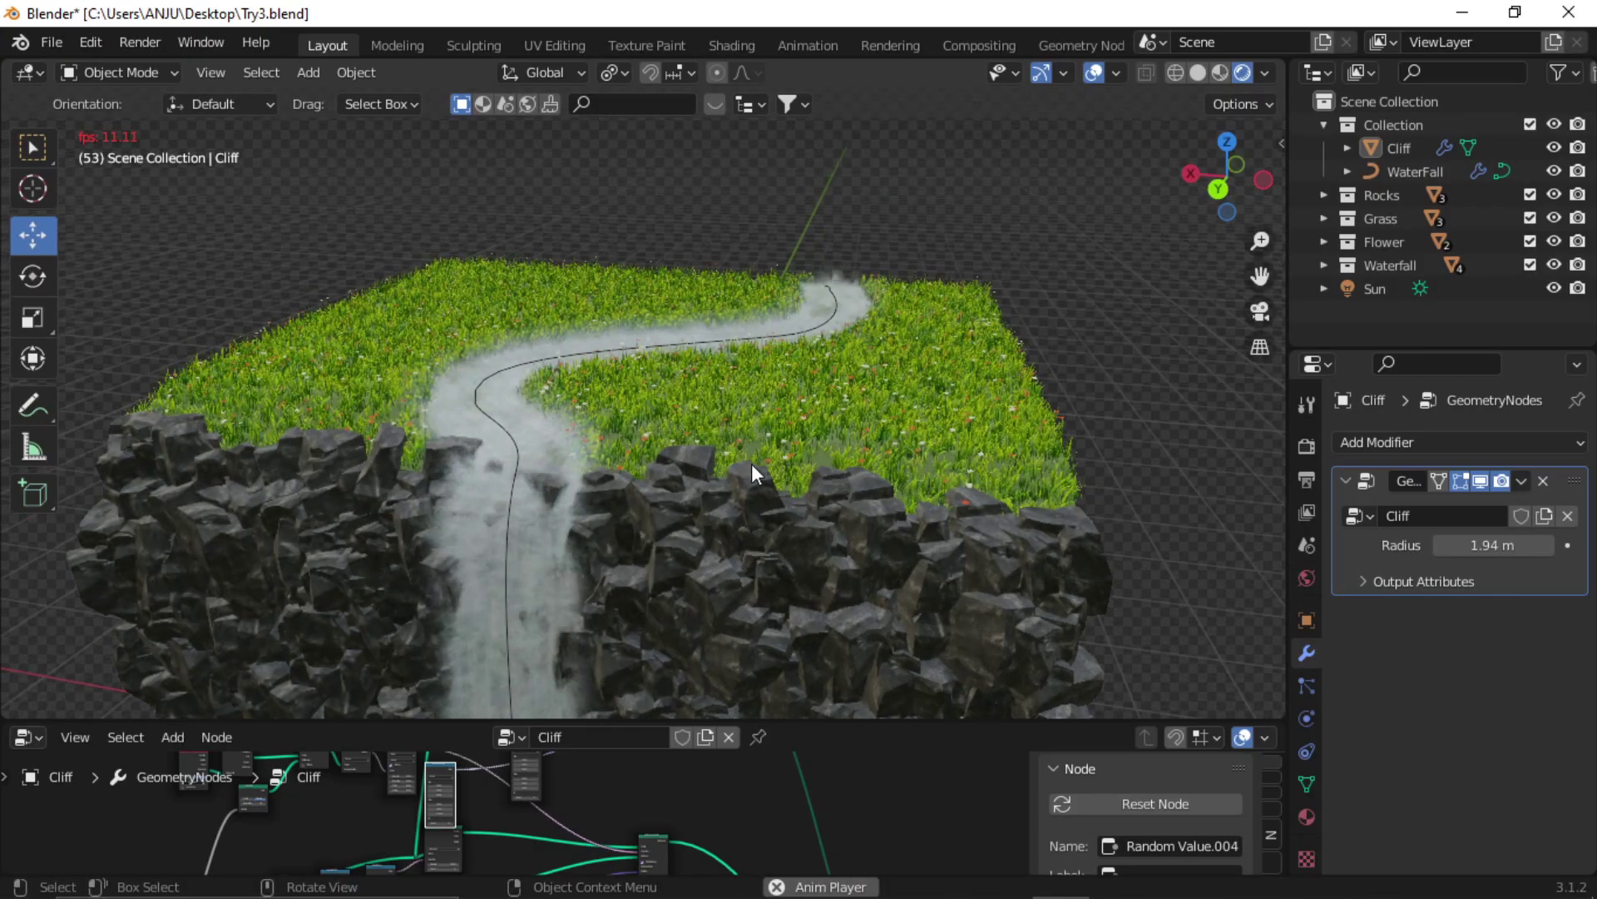
pyautogui.keyDown('shift'); pyautogui.moveTo(737, 458); pyautogui.dragTo(649, 432, button='middle'); pyautogui.keyUp('shift')
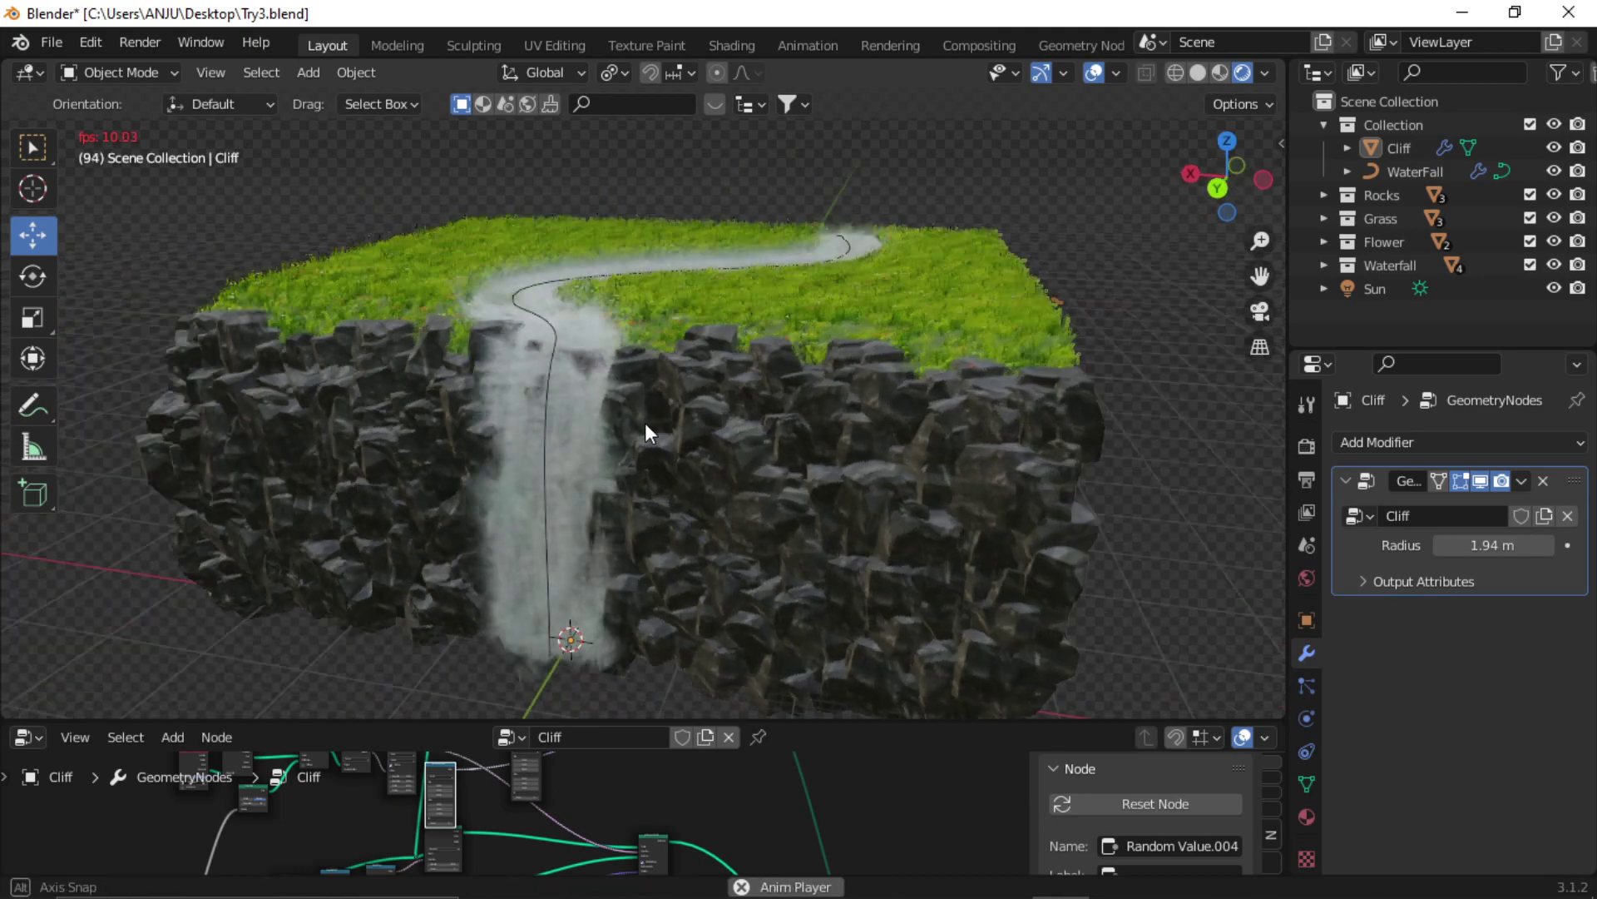
# Select the Cliff object and examine its Geometry Nodes tree in a temporarily enlarged node editor.
pyautogui.click(850, 389)
pyautogui.moveTo(850, 390)
pyautogui.mouseDown(button='middle')
pyautogui.moveTo(829, 381)
pyautogui.moveTo(843, 412)
pyautogui.mouseUp(button='middle')
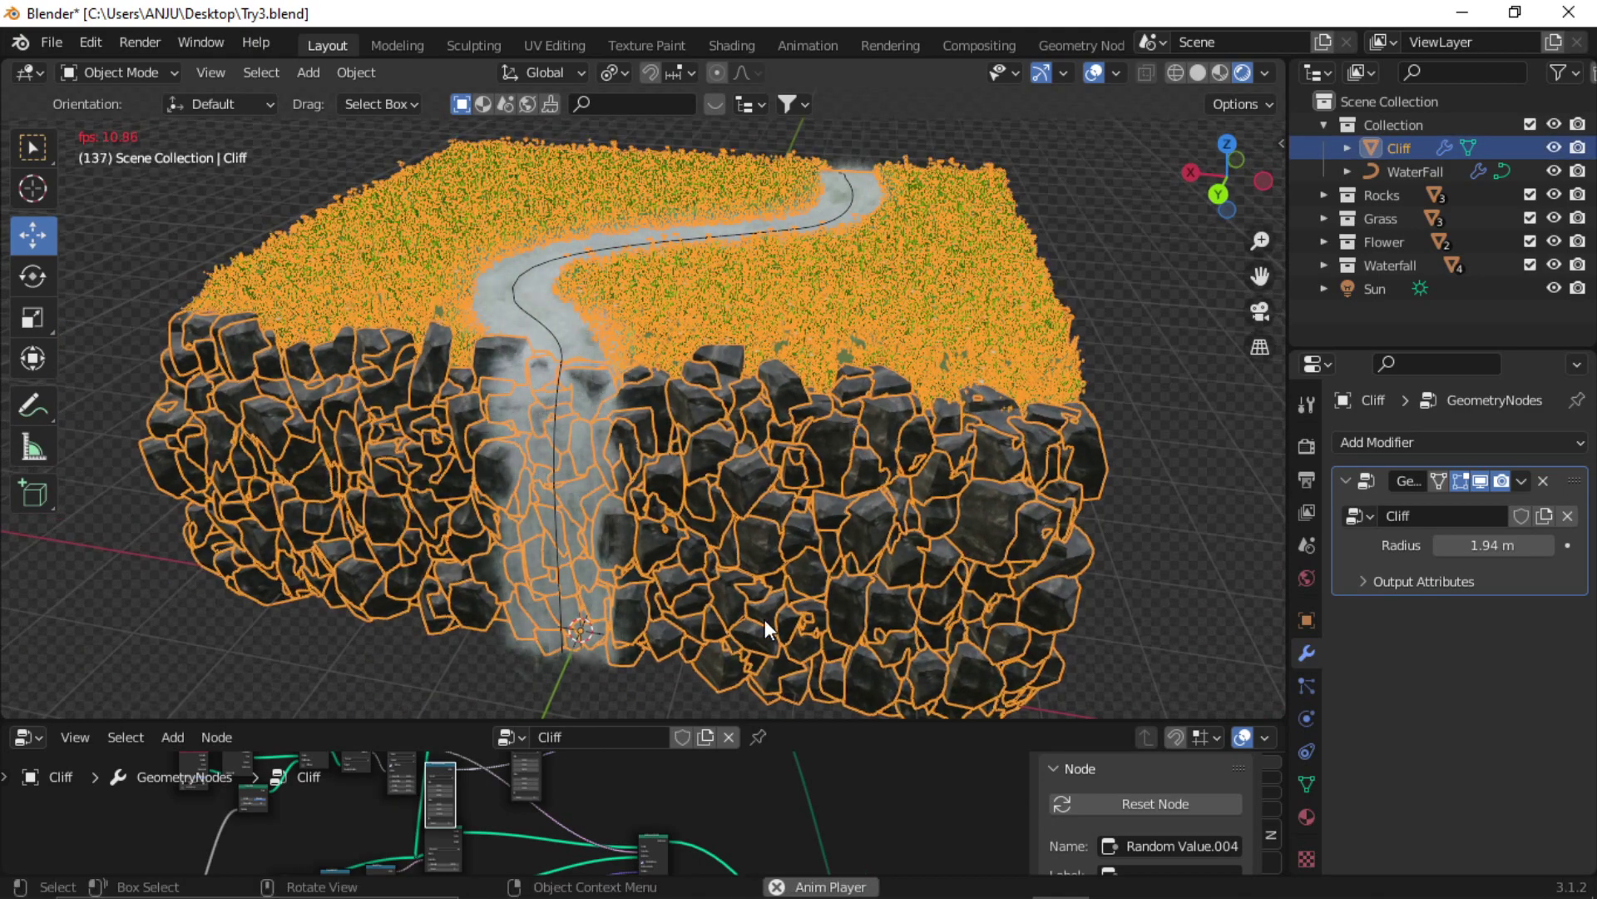
pyautogui.moveTo(875, 722); pyautogui.dragTo(874, 428)
pyautogui.scroll(2, 571, 651)
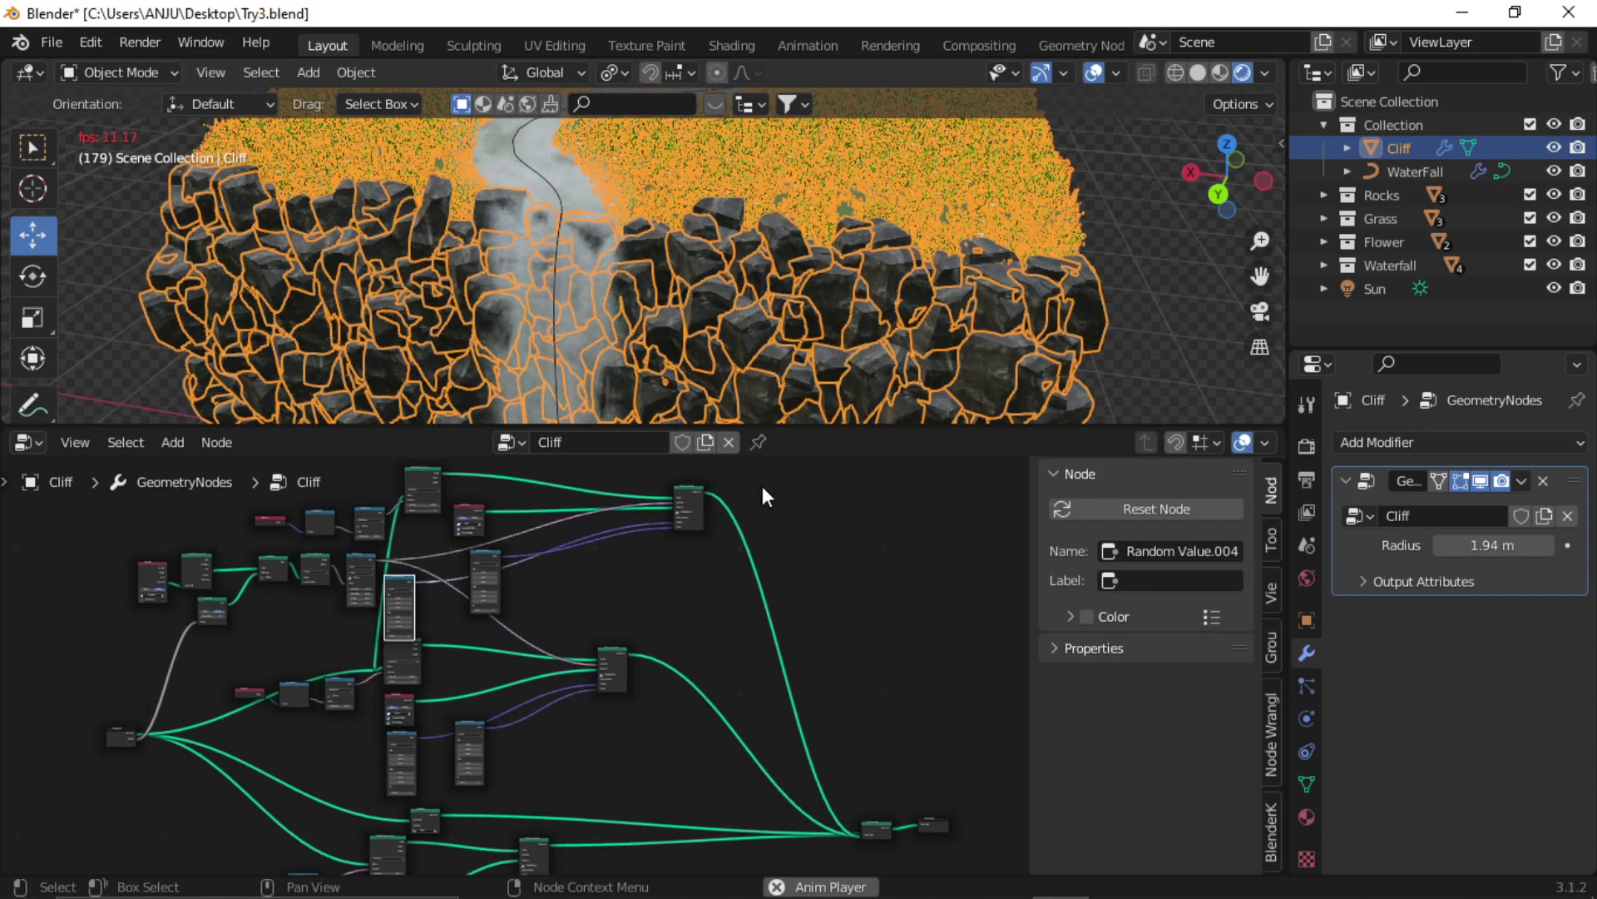
pyautogui.moveTo(846, 447); pyautogui.dragTo(845, 714)
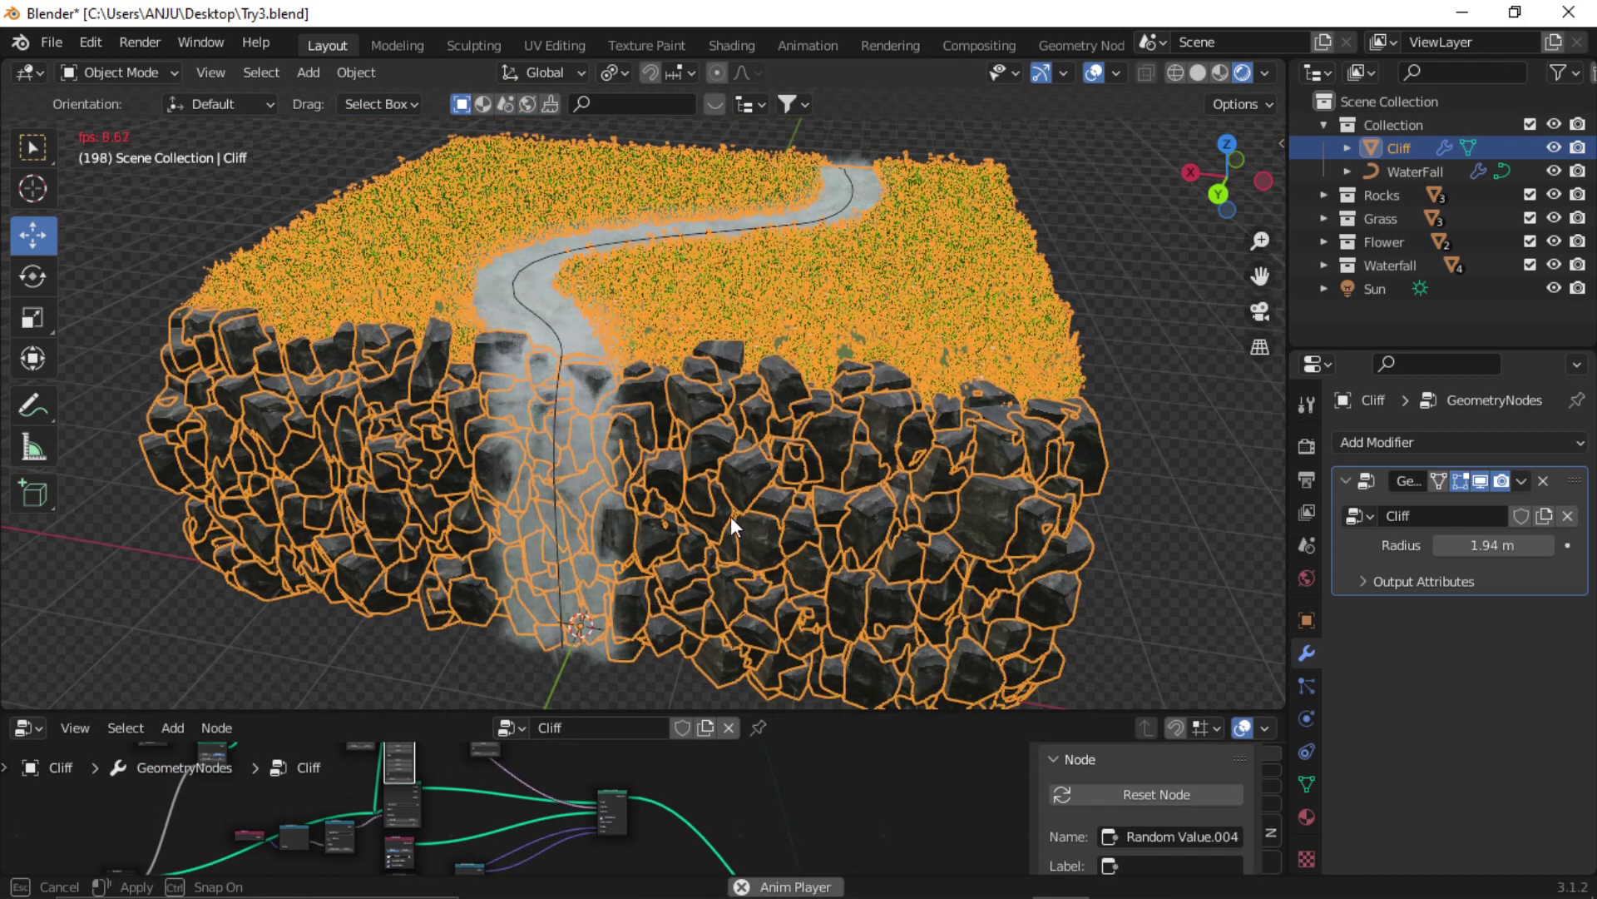
pyautogui.moveTo(836, 442); pyautogui.dragTo(859, 433, button='middle')
# Deselect the Cliff and inspect the playing waterfall along the grass and rock face from several angles.
pyautogui.click(1164, 483)
pyautogui.scroll(2, 890, 491)
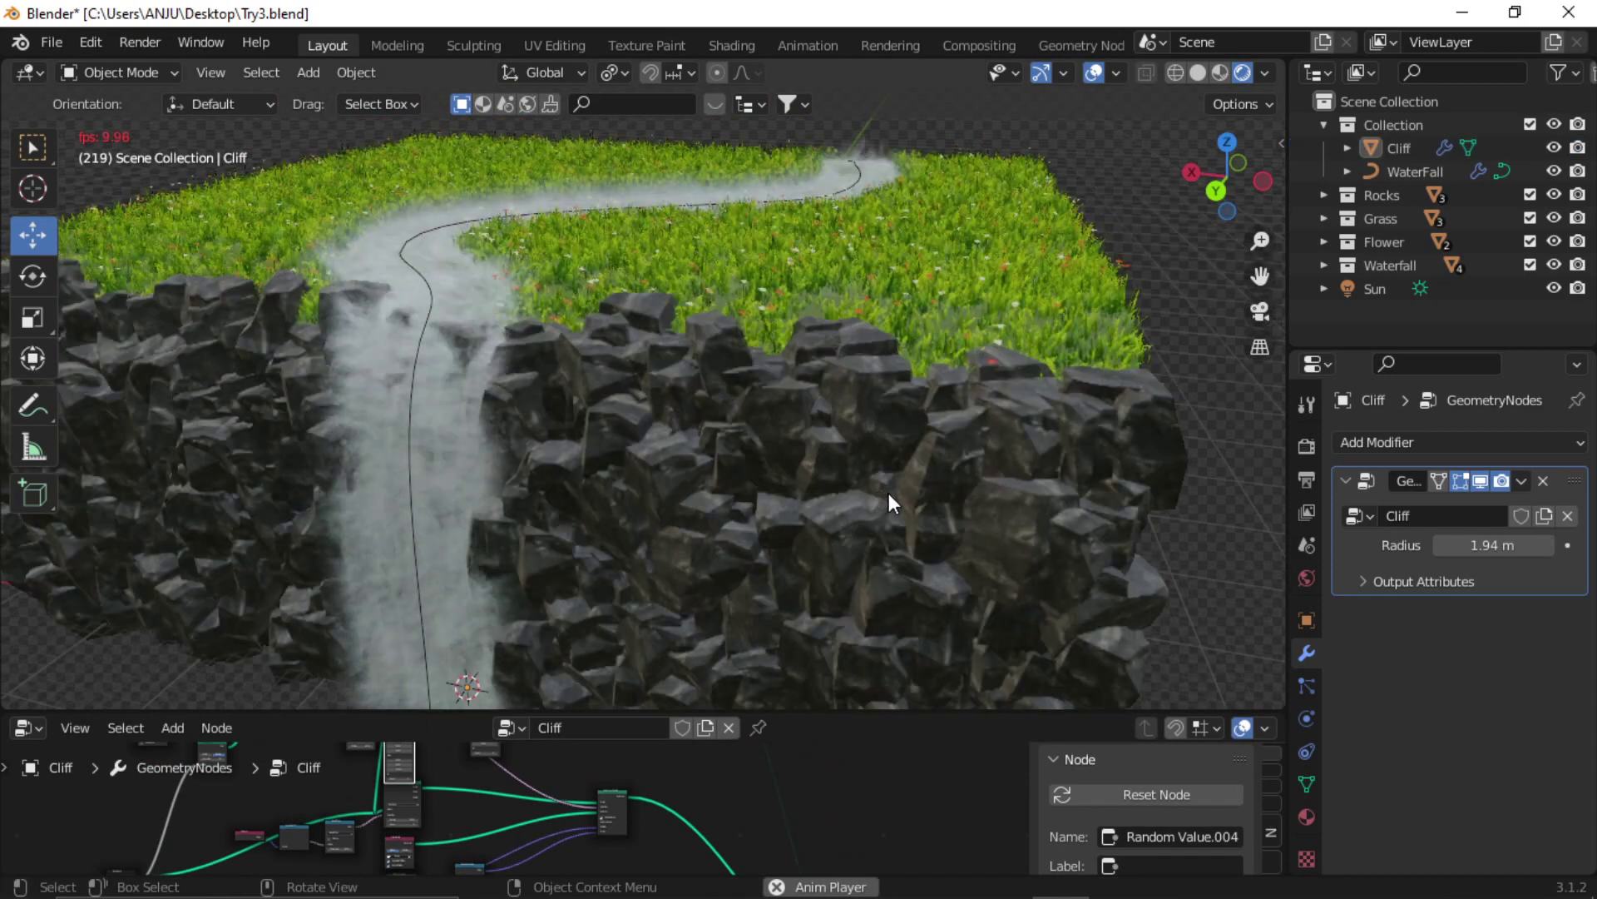
pyautogui.moveTo(889, 493)
pyautogui.keyDown('shift'); pyautogui.mouseDown(button='middle')
pyautogui.moveTo(780, 498)
pyautogui.moveTo(896, 488)
pyautogui.mouseUp(button='middle'); pyautogui.keyUp('shift')
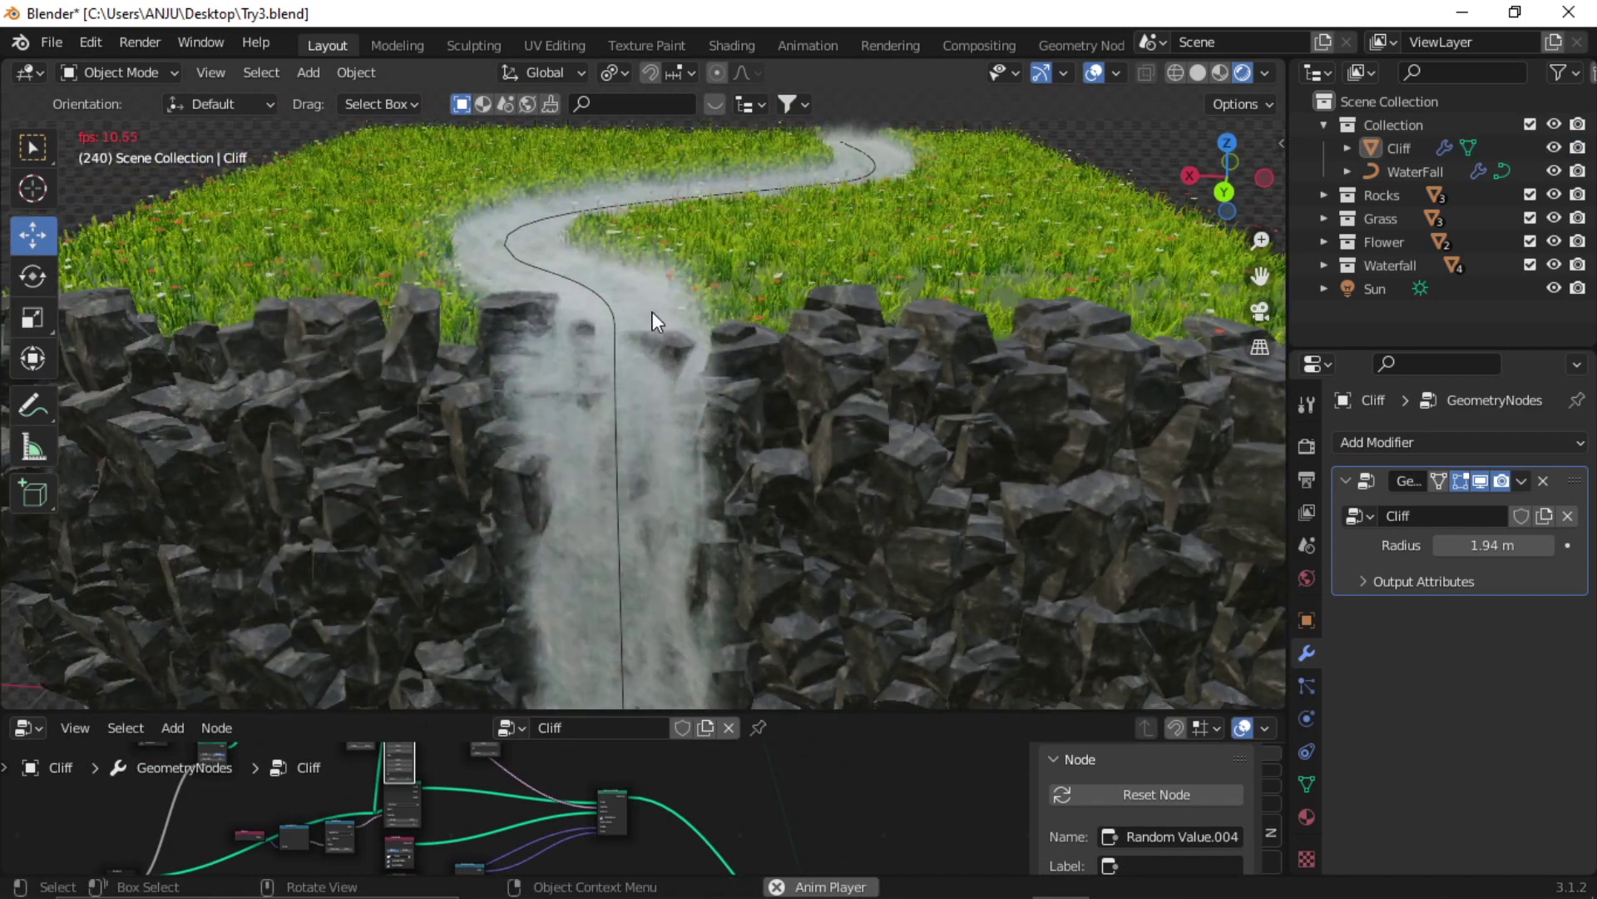
pyautogui.moveTo(652, 311); pyautogui.dragTo(837, 338, button='middle')
pyautogui.moveTo(485, 385); pyautogui.dragTo(702, 406, button='middle')
pyautogui.scroll(-5, 670, 421)
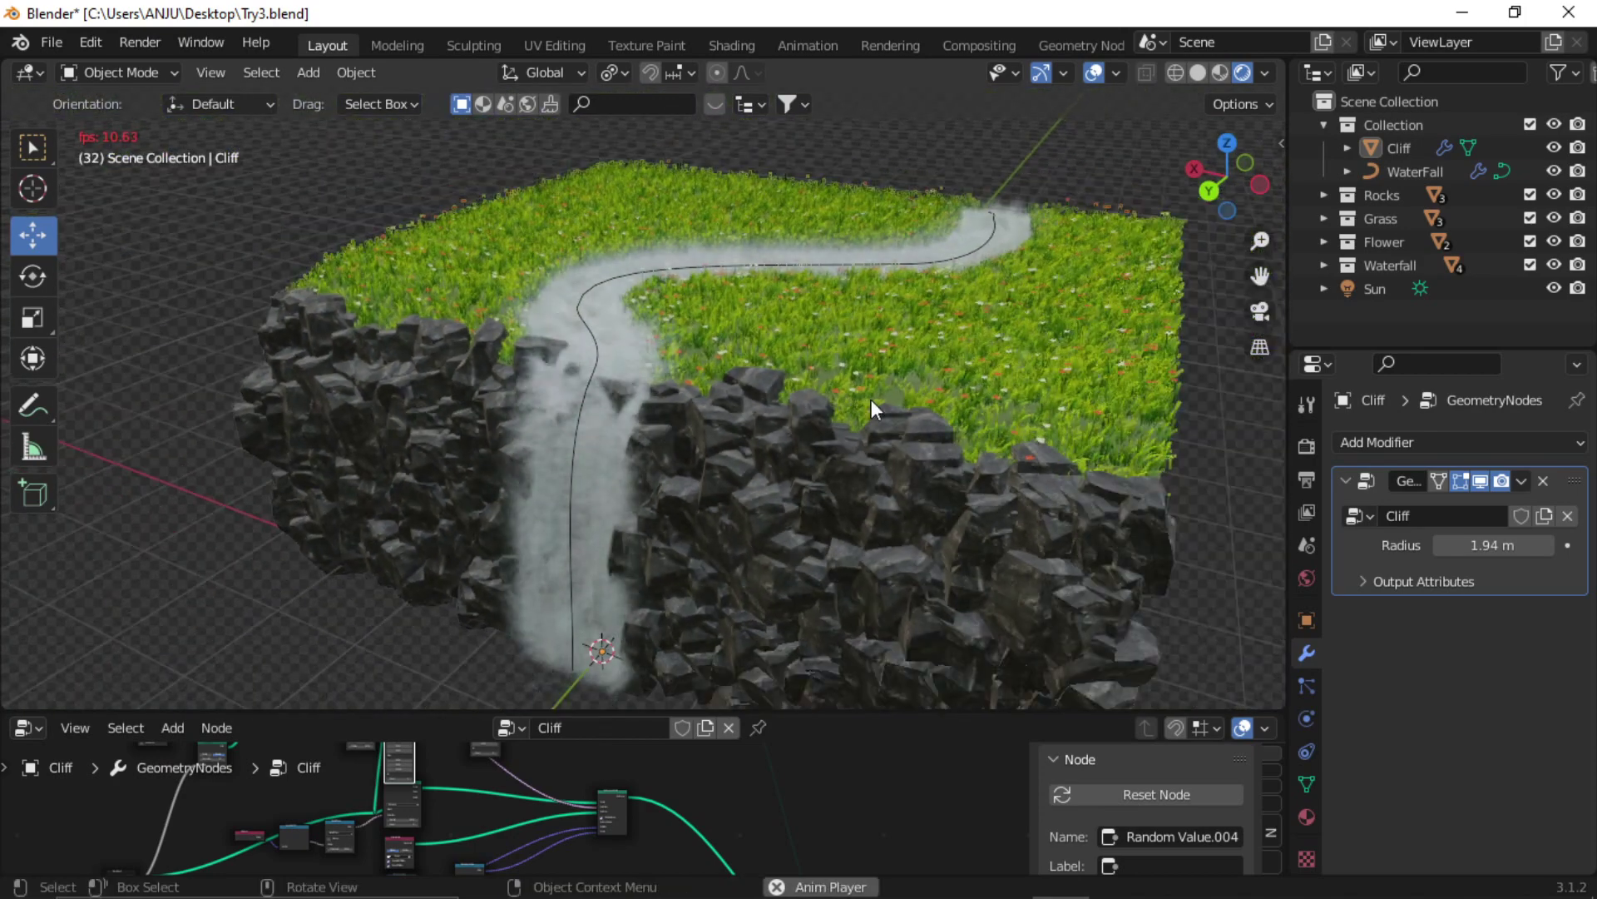
pyautogui.moveTo(872, 399); pyautogui.dragTo(796, 438, button='middle')
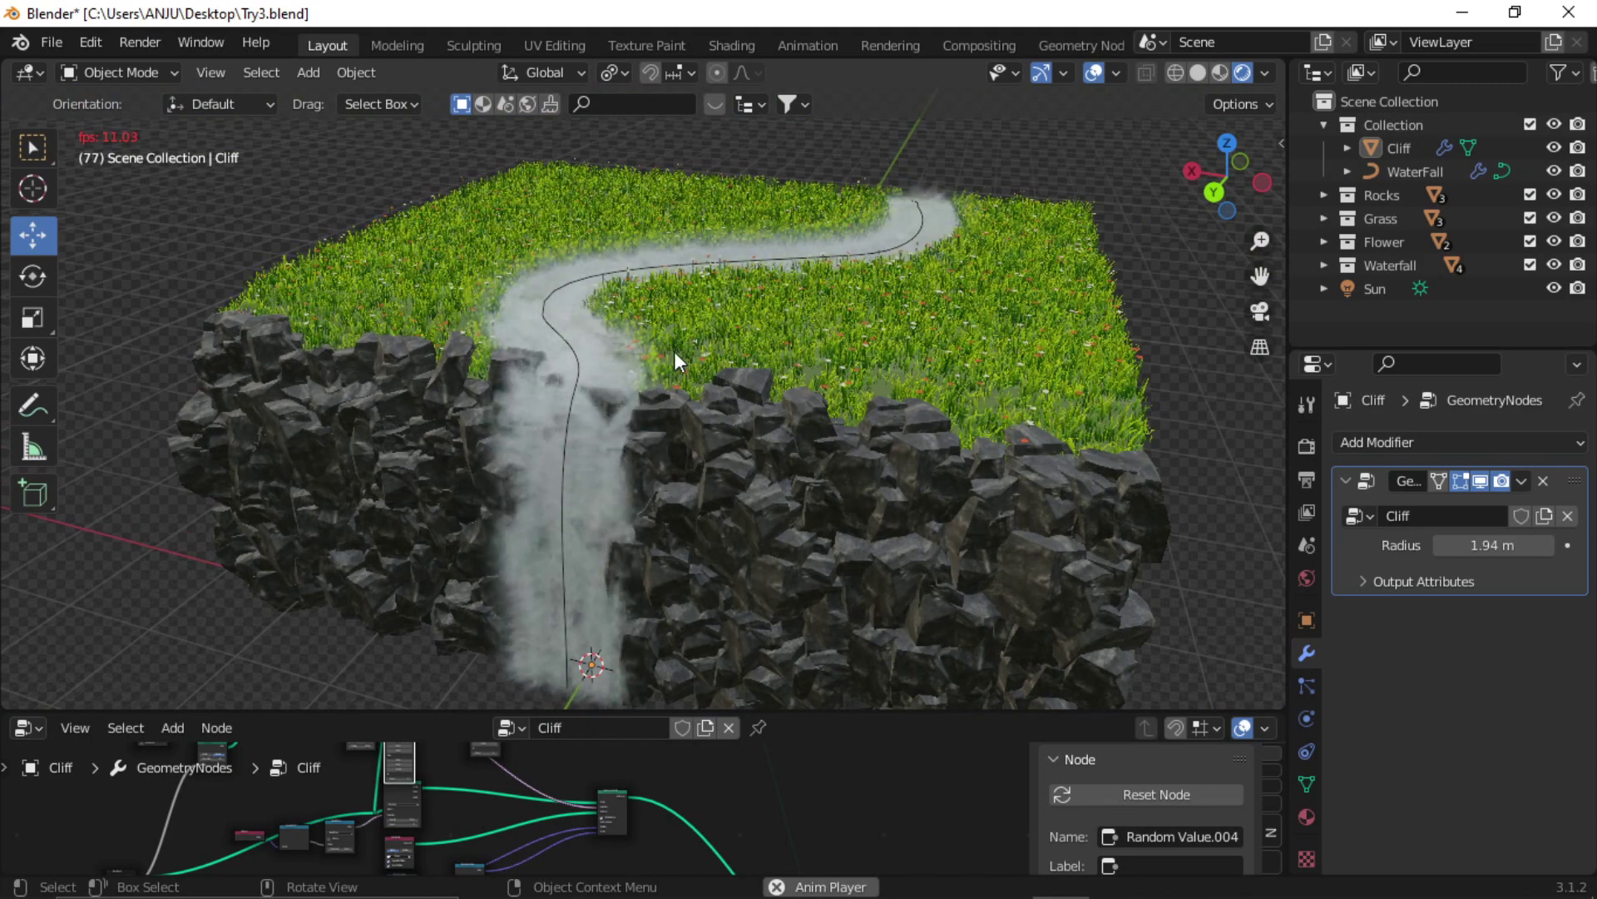
pyautogui.moveTo(674, 351); pyautogui.dragTo(642, 395, button='middle')
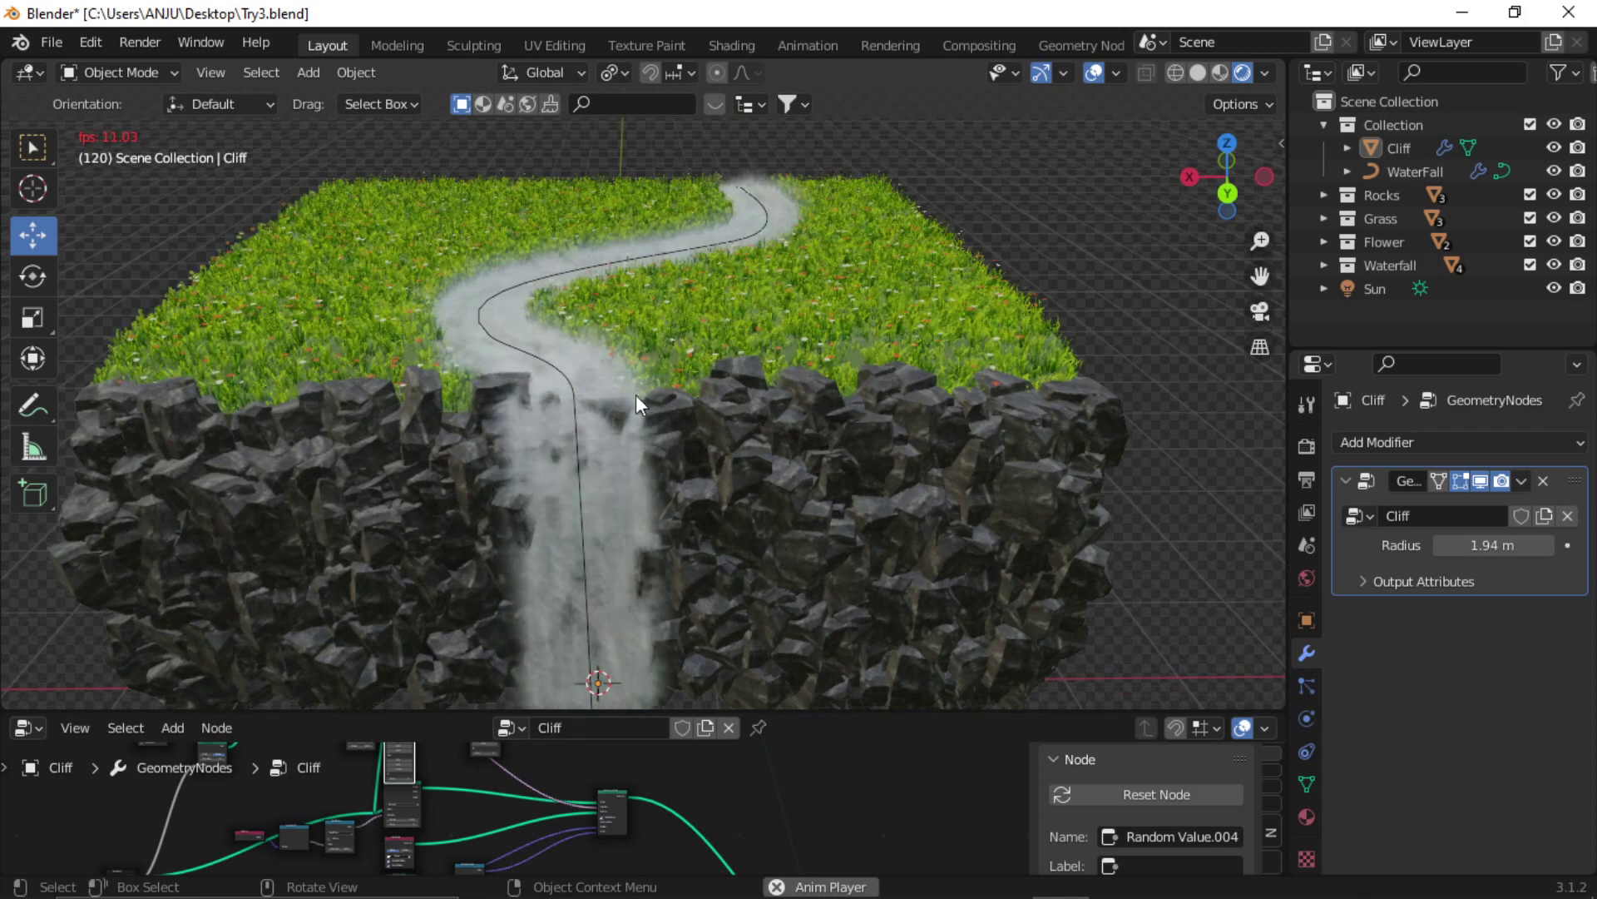
# Select the WaterFall and Cliff objects in turn to compare their Geometry Nodes modifier settings.
pyautogui.click(567, 383)
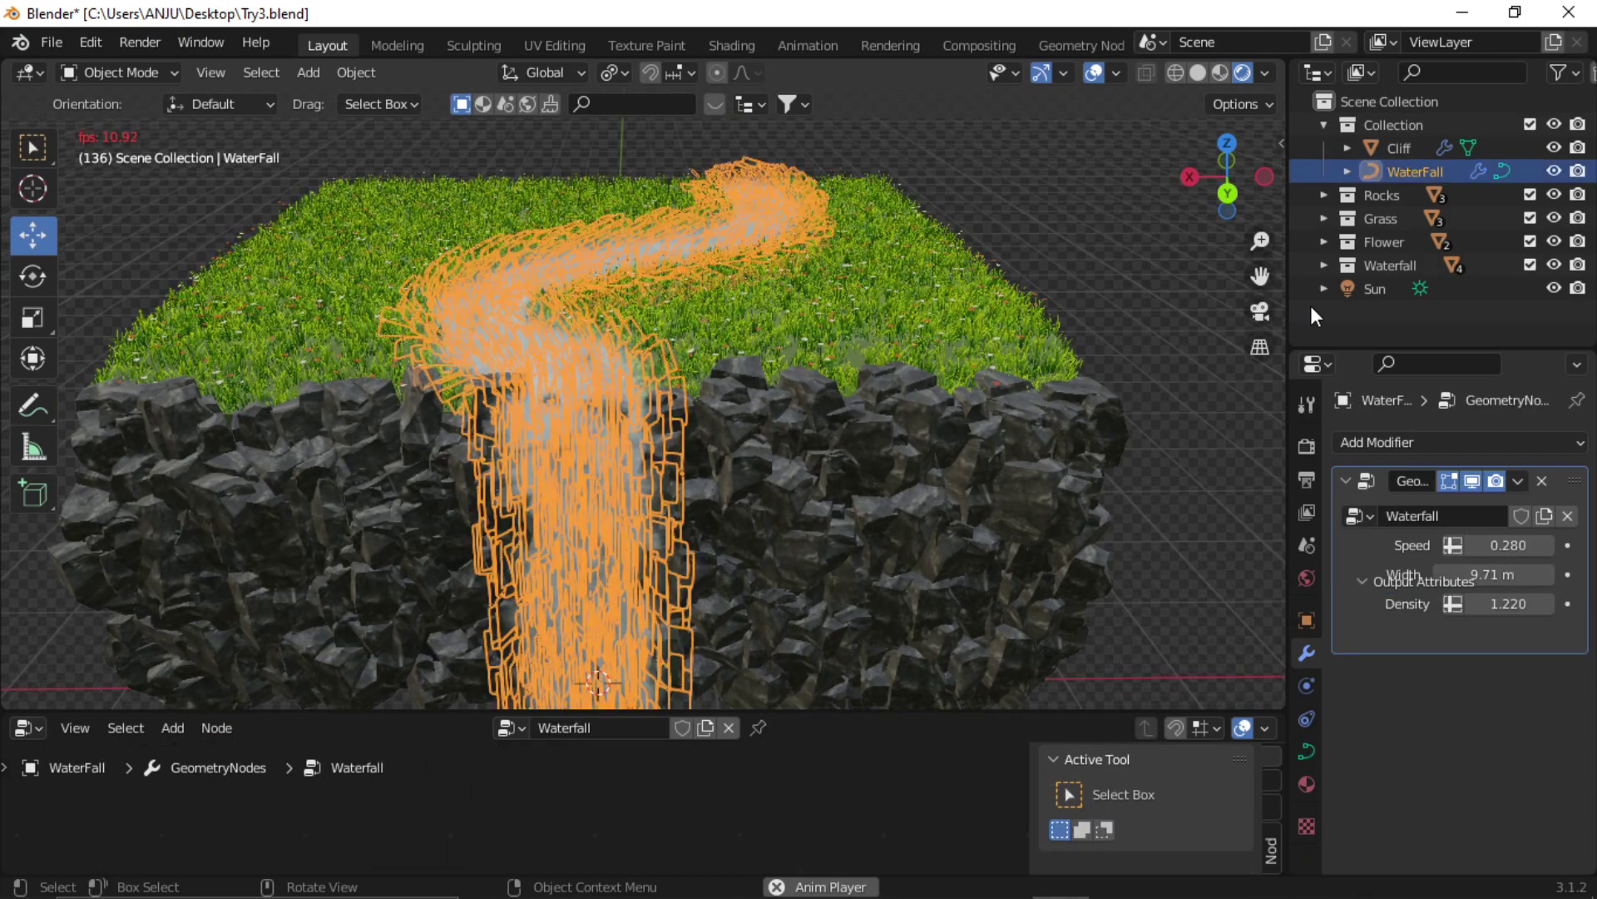
pyautogui.click(1405, 152)
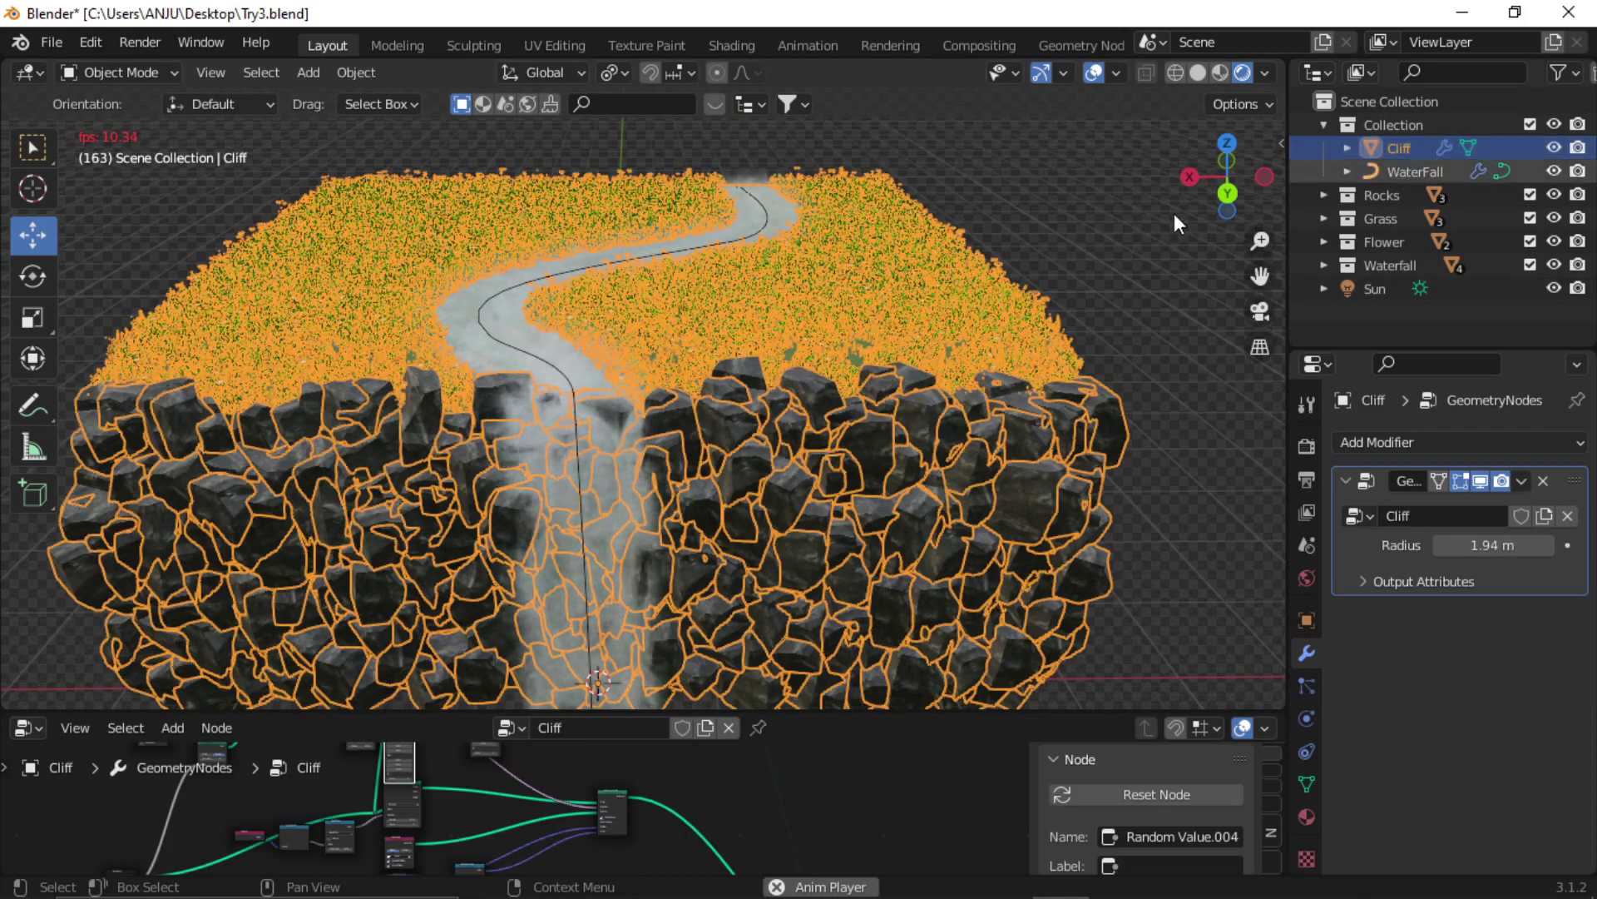
pyautogui.hotkey('alt', 'a')
# Draw four additional WaterFall curves freehand down the cliff's front face, two on each side of the main waterfall, and return to Object Mode.
pyautogui.click(1421, 175)
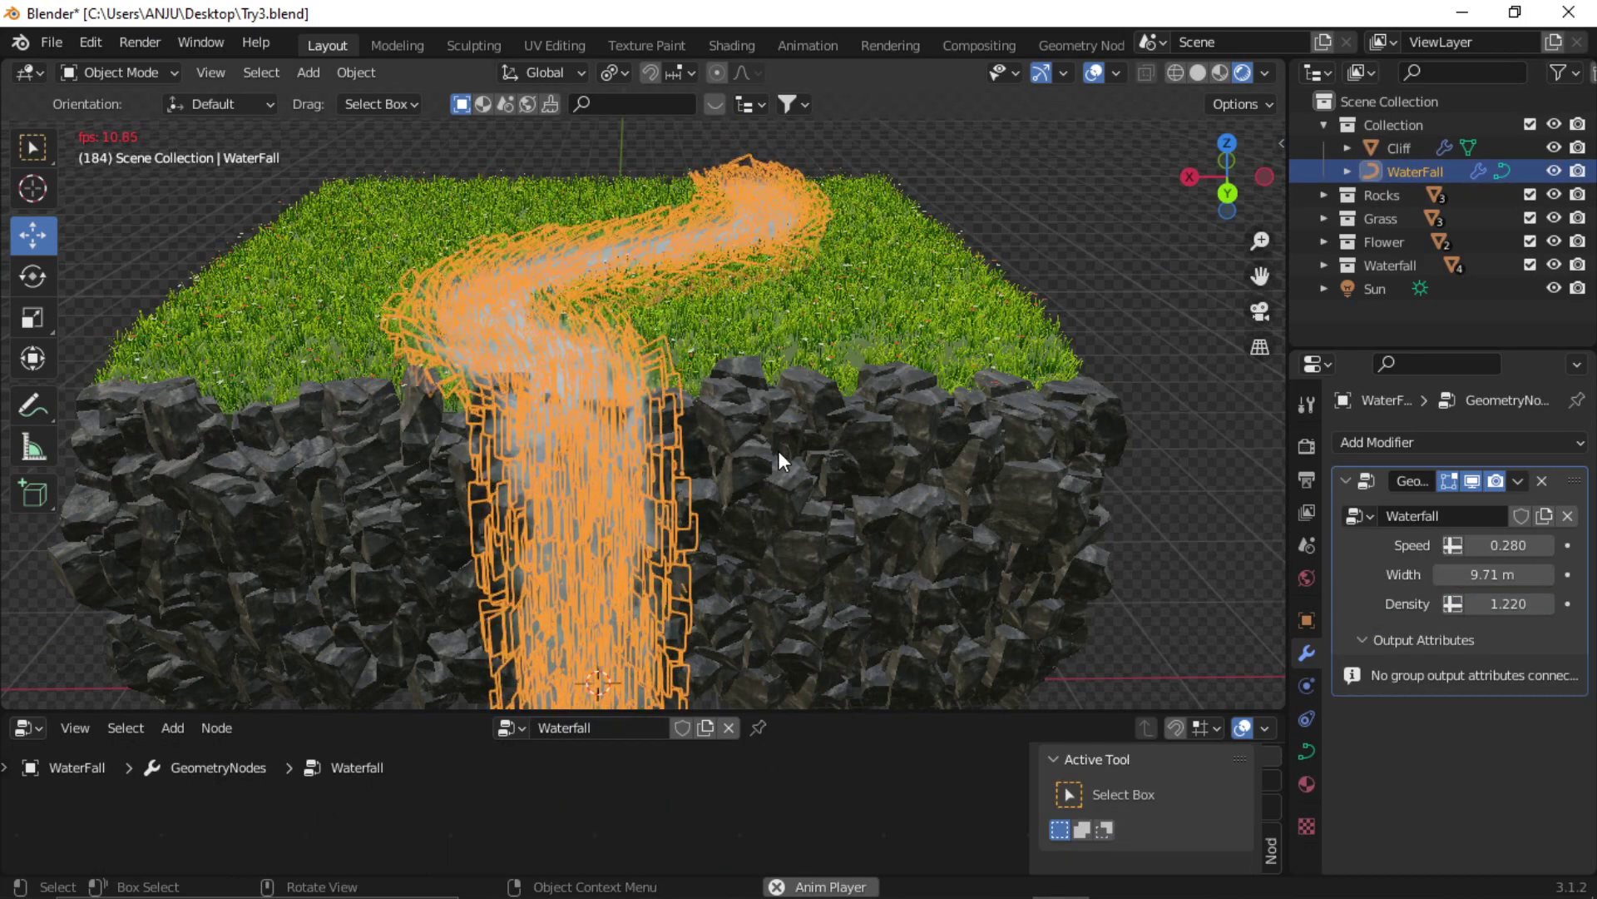
pyautogui.press('Tab')
pyautogui.click(37, 494)
pyautogui.scroll(-4, 727, 432)
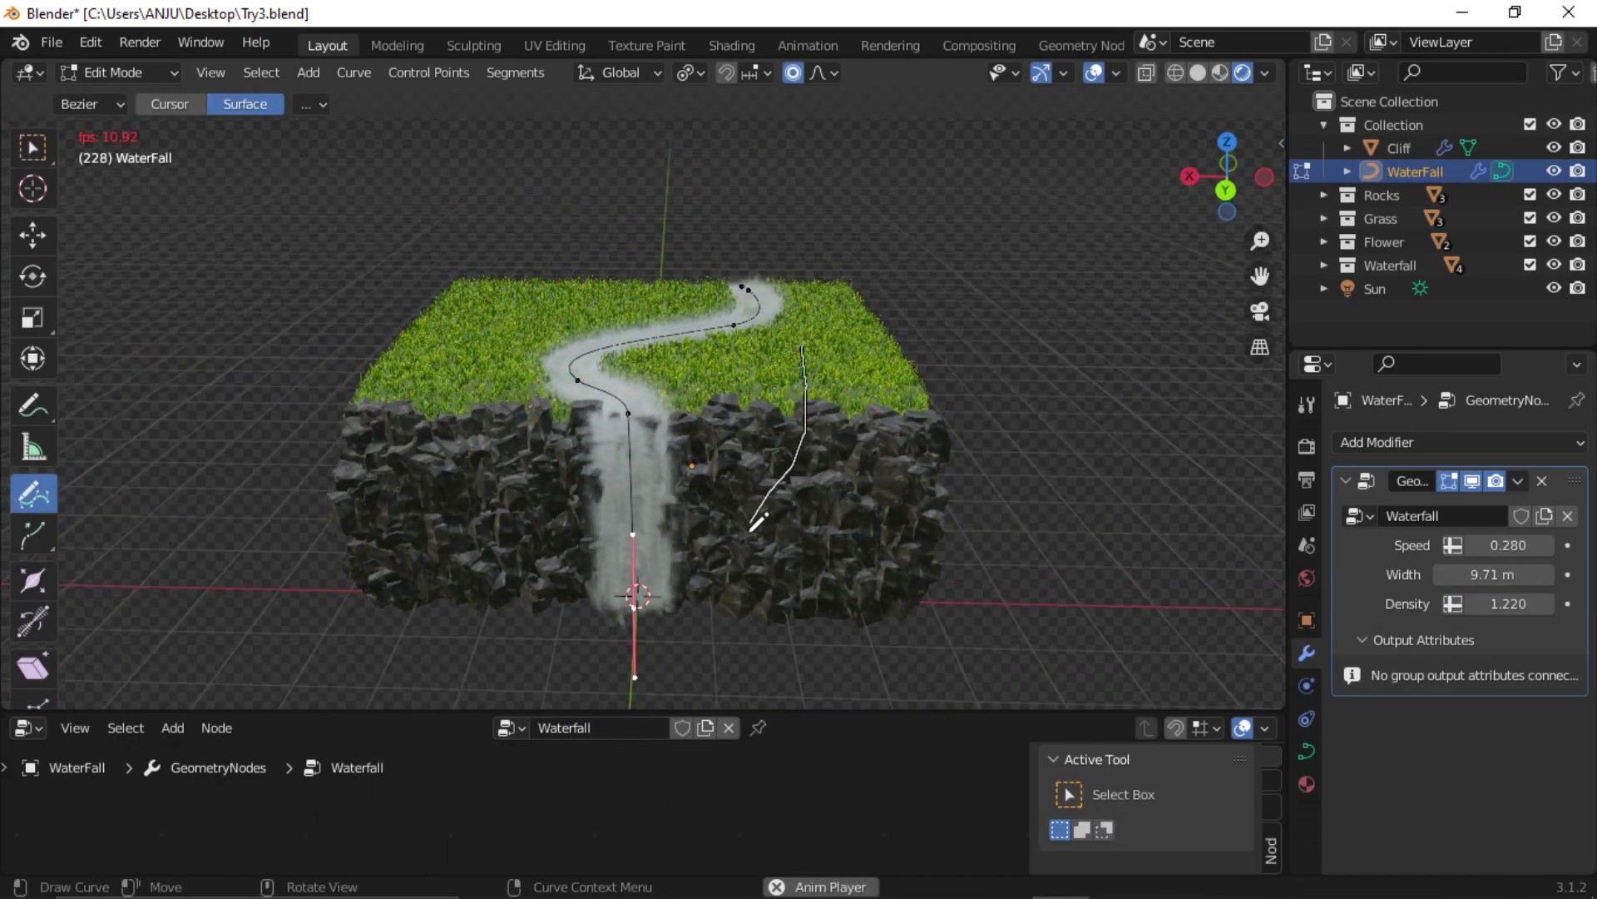
pyautogui.moveTo(754, 525); pyautogui.dragTo(749, 532)
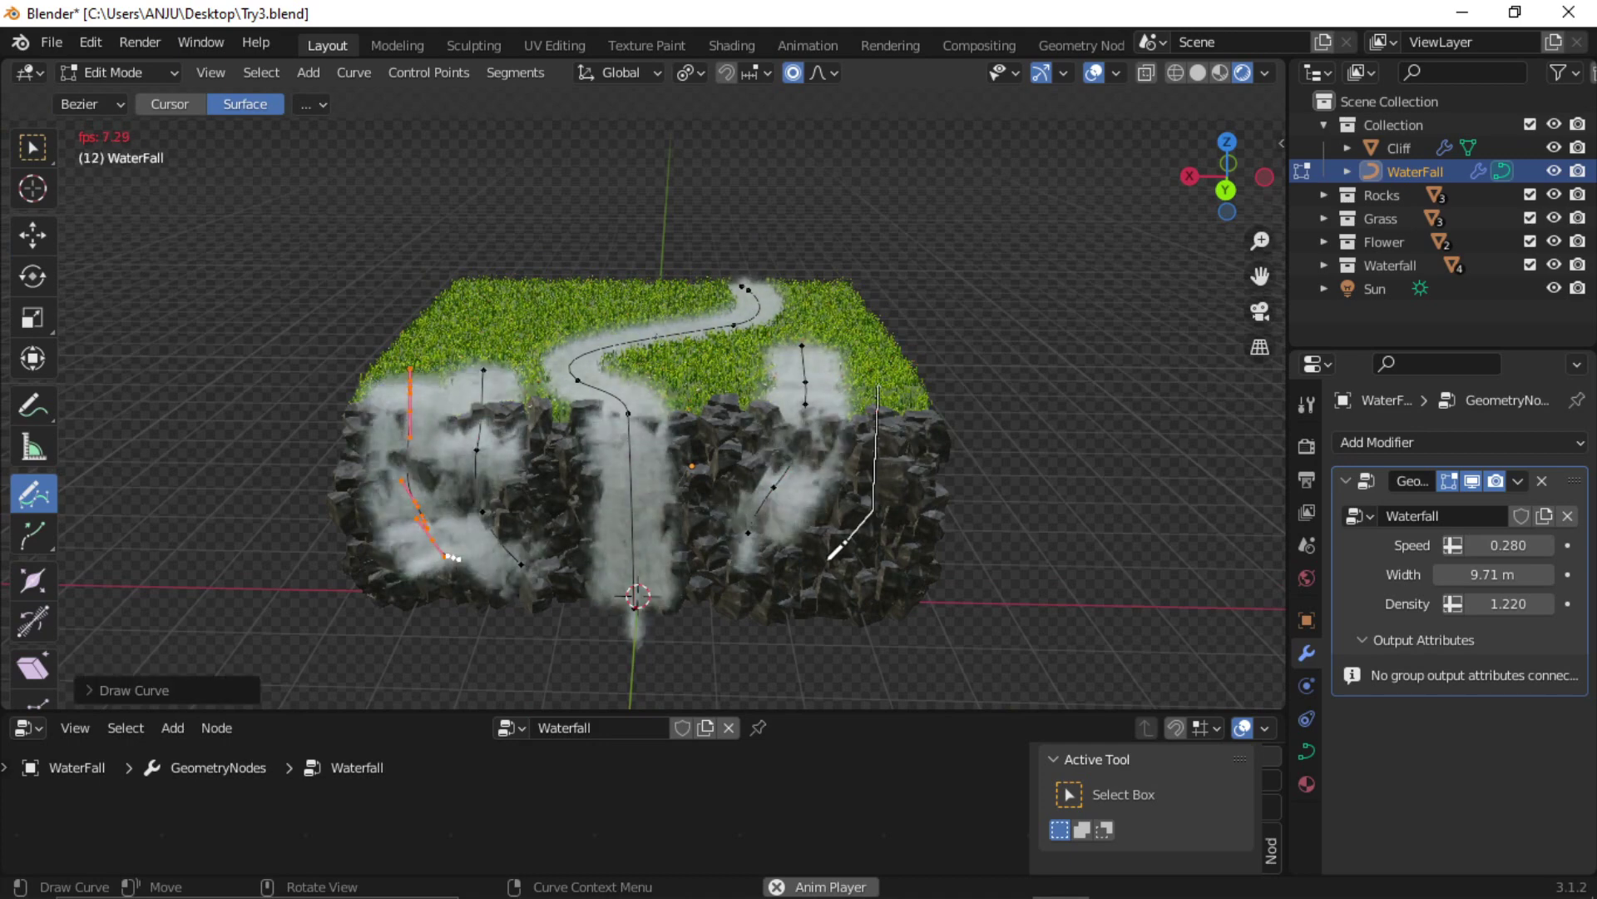
pyautogui.press('Tab')
pyautogui.click(1047, 531)
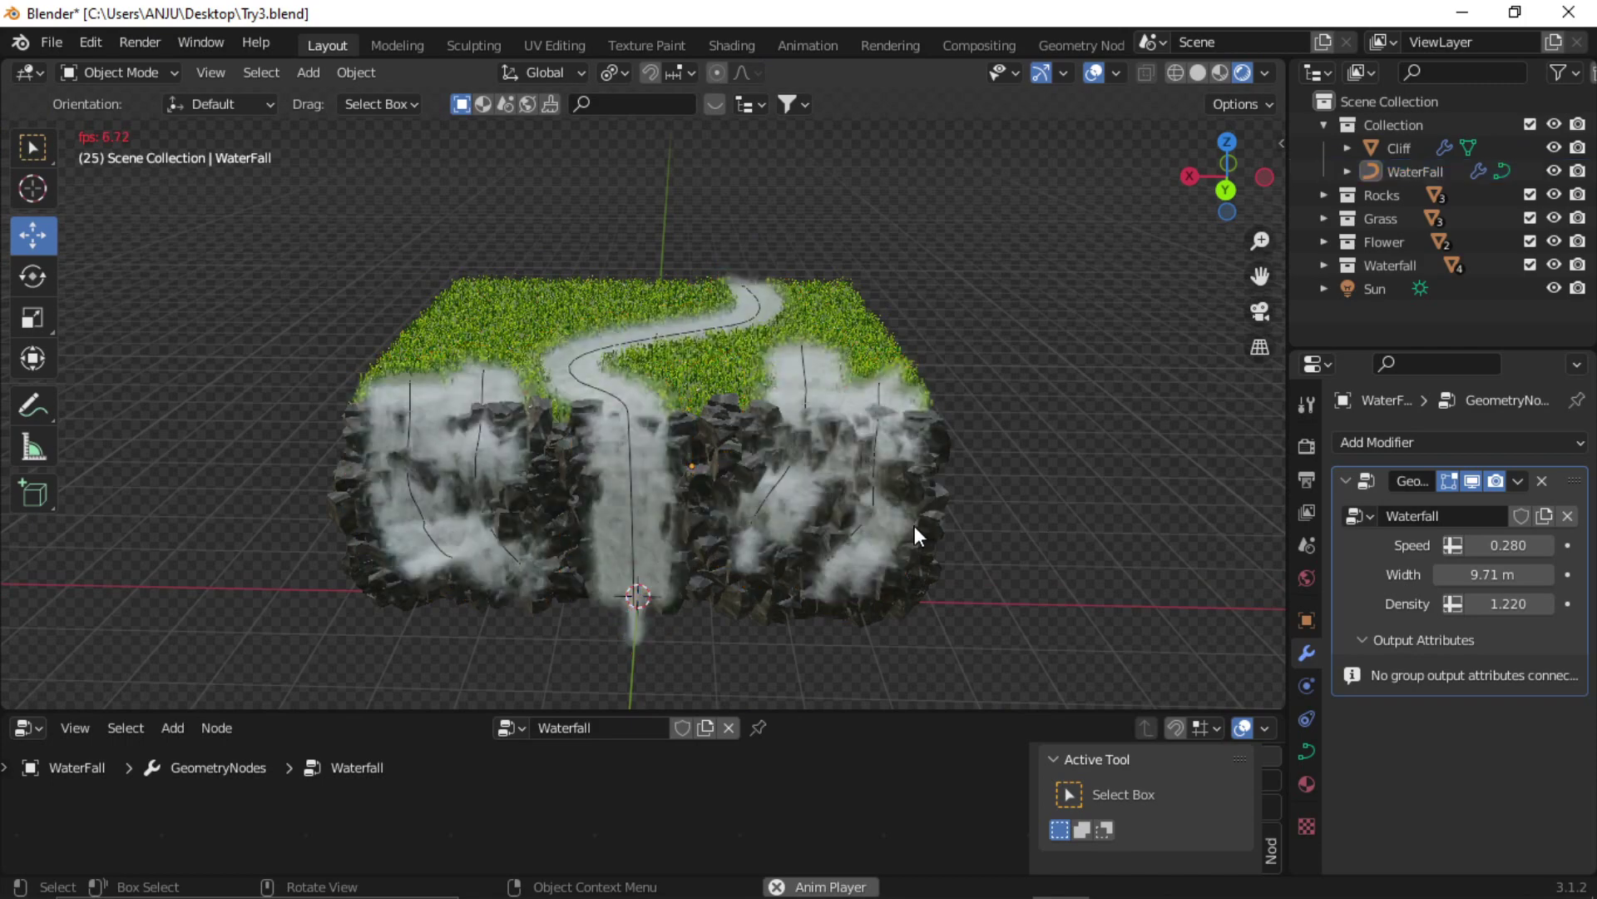
pyautogui.scroll(3, 915, 525)
pyautogui.moveTo(837, 512); pyautogui.dragTo(1185, 557, button='middle')
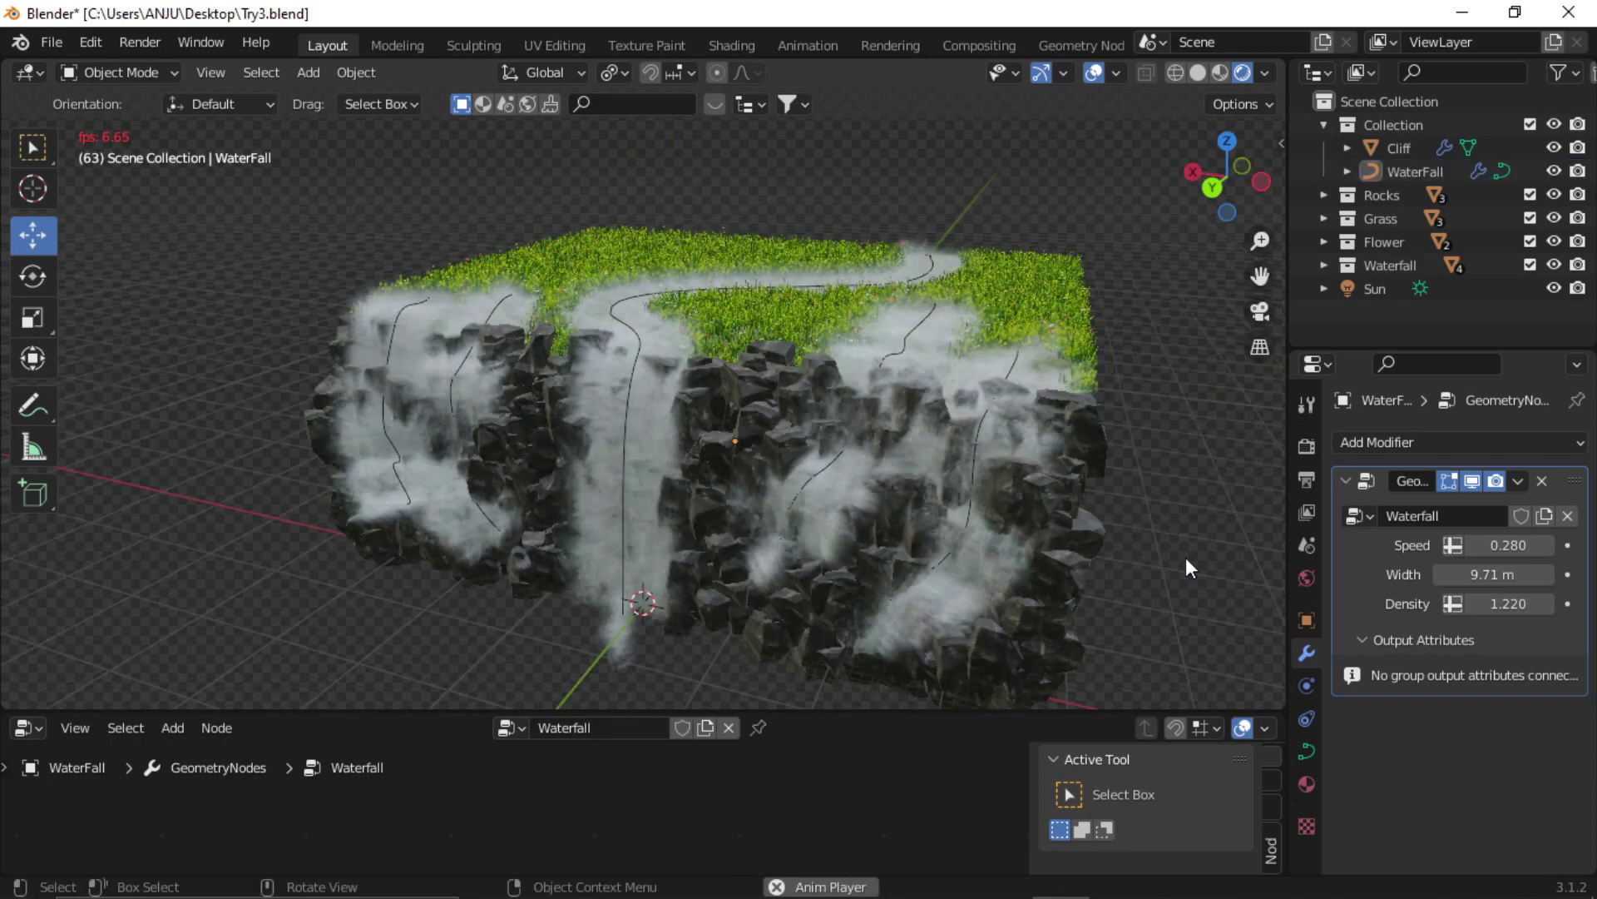